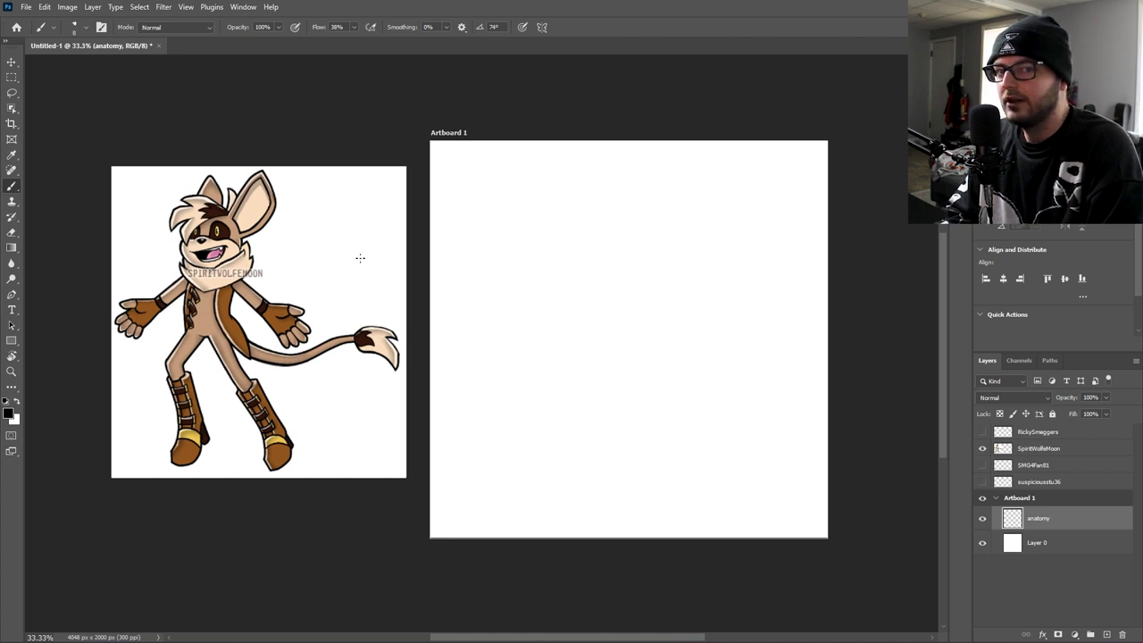
- Rough in the character's head with construction lines on the anatomy layer of the blank artboard
drag(285, 129, 338, 114)
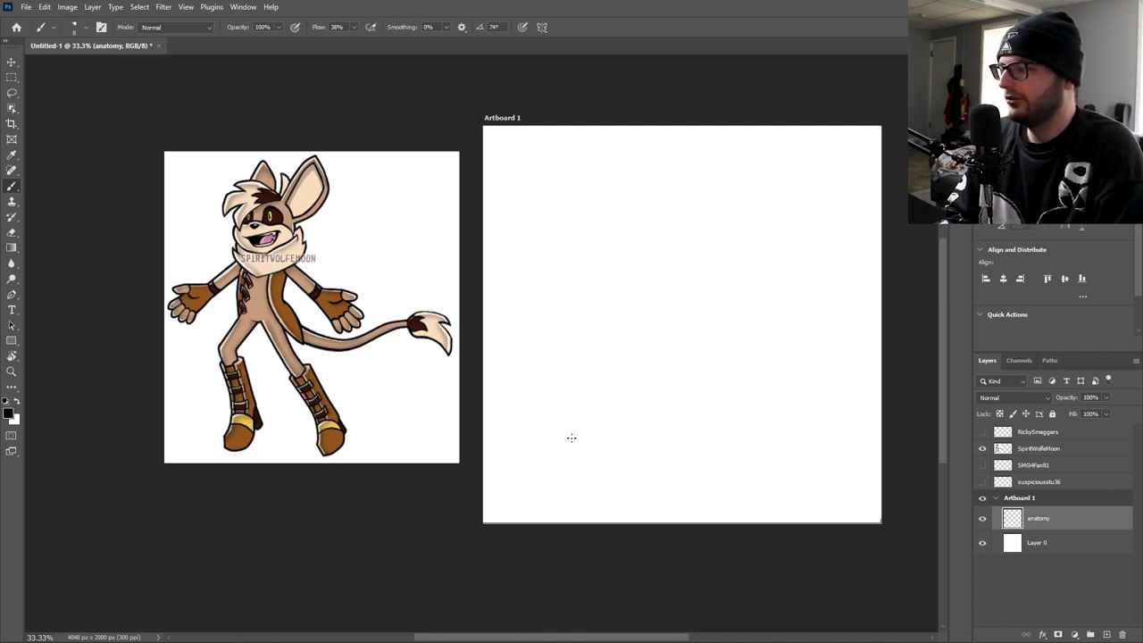
drag(742, 185, 659, 181)
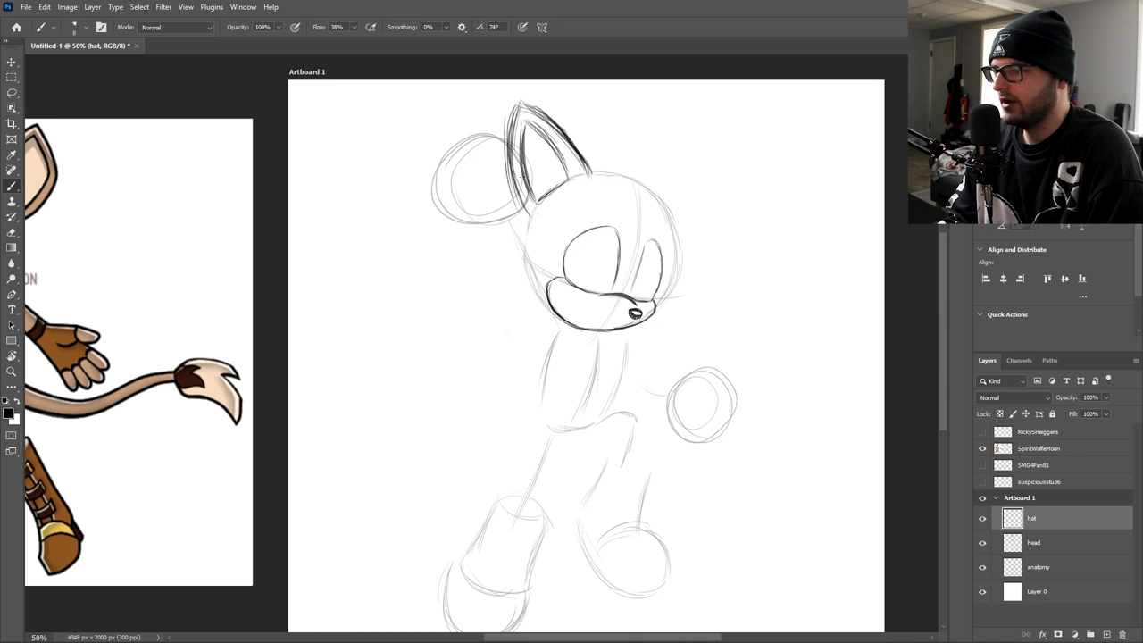
- Try sketching a hat brim across the top of the head on the hat layer
mouse_move(507, 185)
mouse_down()
mouse_move(583, 181)
mouse_move(550, 162)
mouse_move(568, 162)
mouse_move(673, 200)
mouse_move(568, 176)
mouse_up()
drag(570, 177, 652, 192)
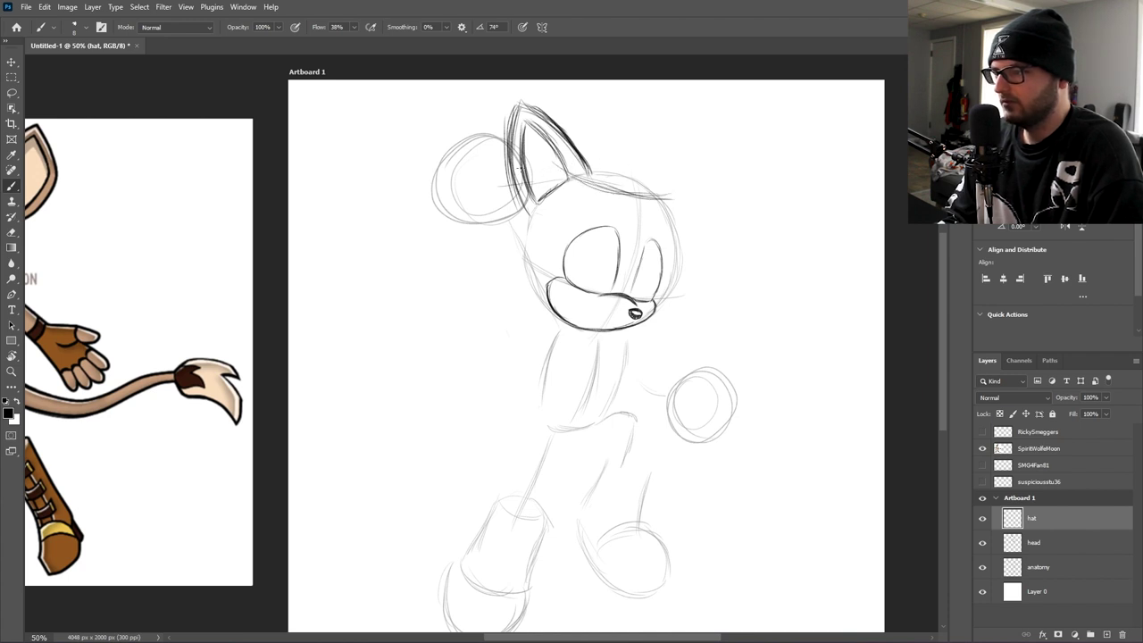
mouse_move(510, 167)
mouse_down()
mouse_move(493, 200)
mouse_move(494, 181)
mouse_move(637, 216)
mouse_move(514, 197)
mouse_move(501, 172)
mouse_up()
key(e)
key(b)
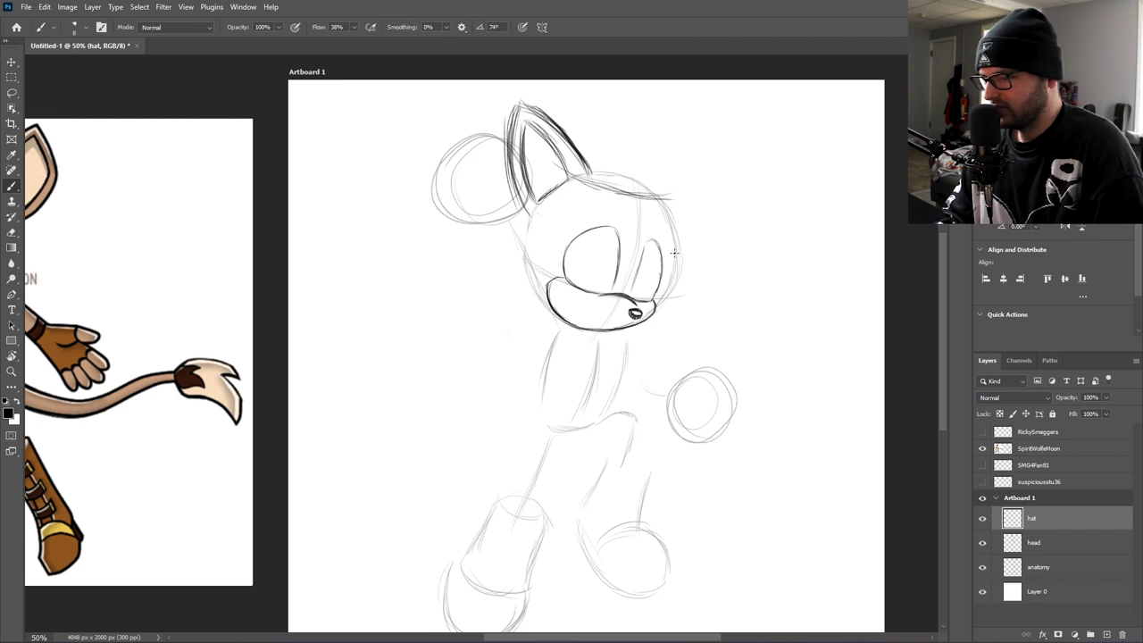
drag(825, 255, 734, 254)
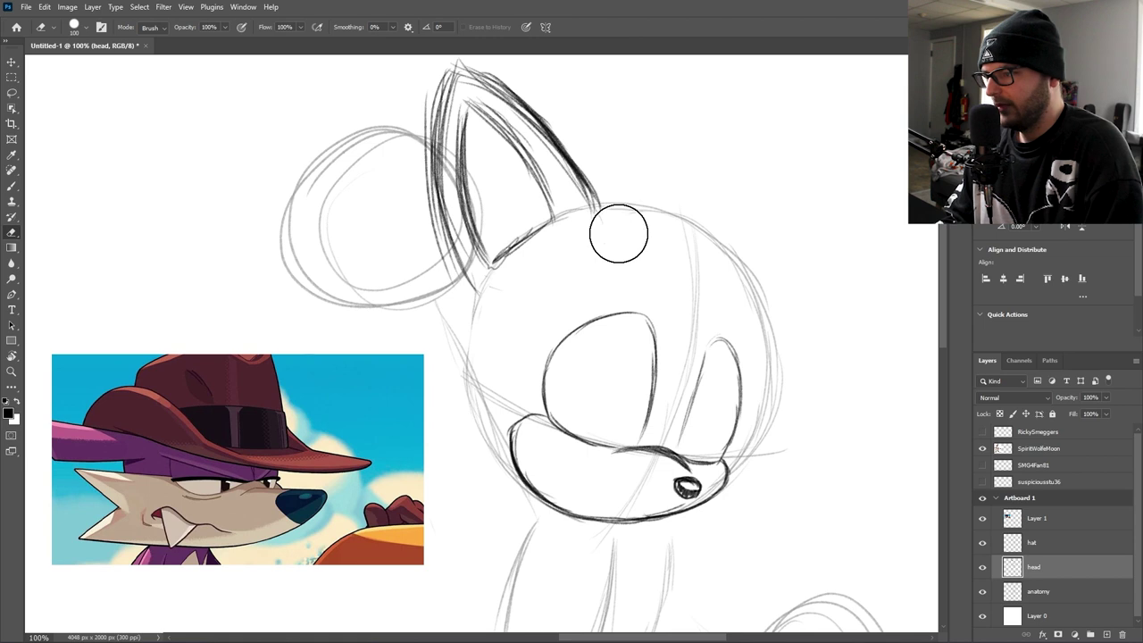
- Erase the pointed ear from the head layer and sketch a curved hat brim across the forehead on the hat layer
mouse_move(617, 235)
mouse_down()
mouse_move(581, 168)
mouse_move(477, 103)
mouse_move(459, 140)
mouse_move(467, 242)
mouse_move(551, 238)
mouse_move(635, 264)
mouse_up()
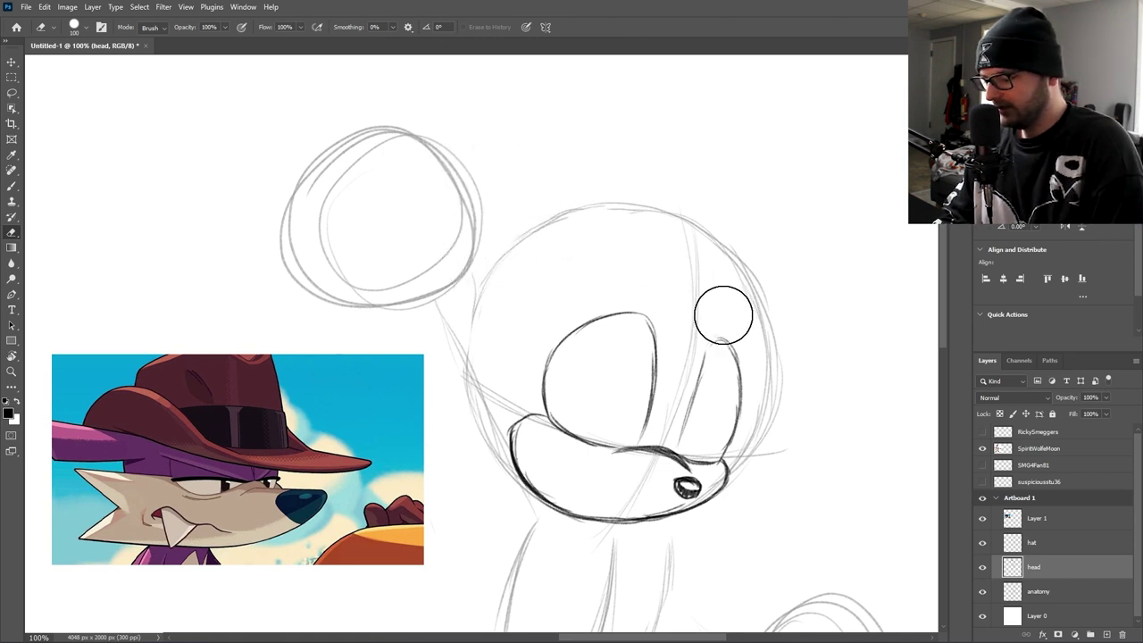
key(b)
click(1054, 544)
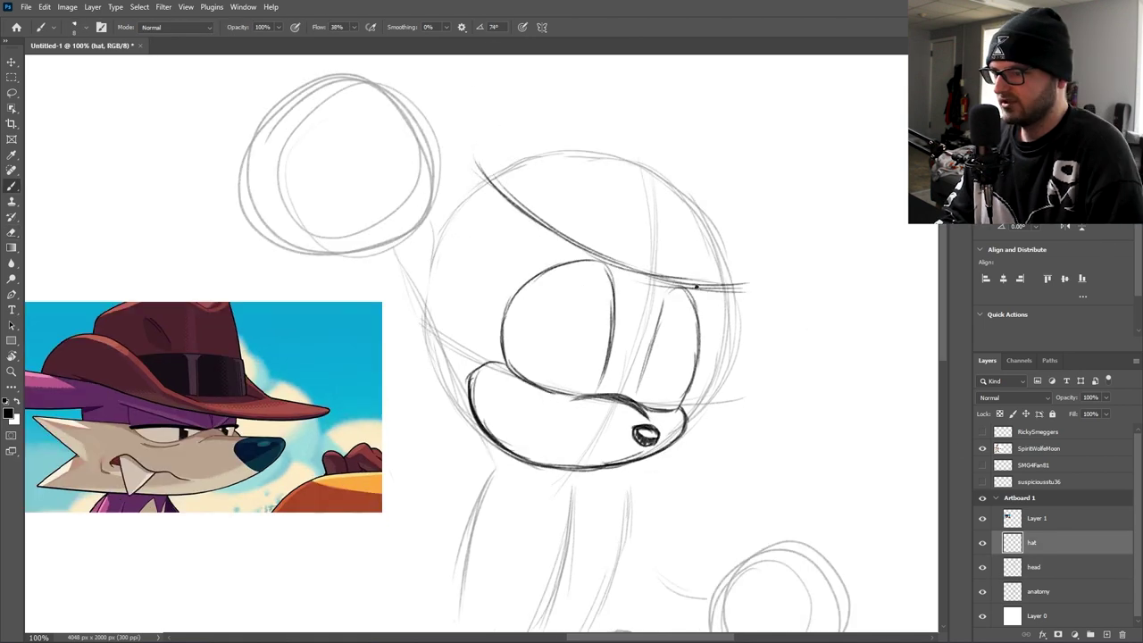
drag(671, 286, 760, 282)
mouse_move(680, 283)
mouse_down()
mouse_move(720, 270)
mouse_move(760, 284)
mouse_move(710, 288)
mouse_move(782, 286)
mouse_up()
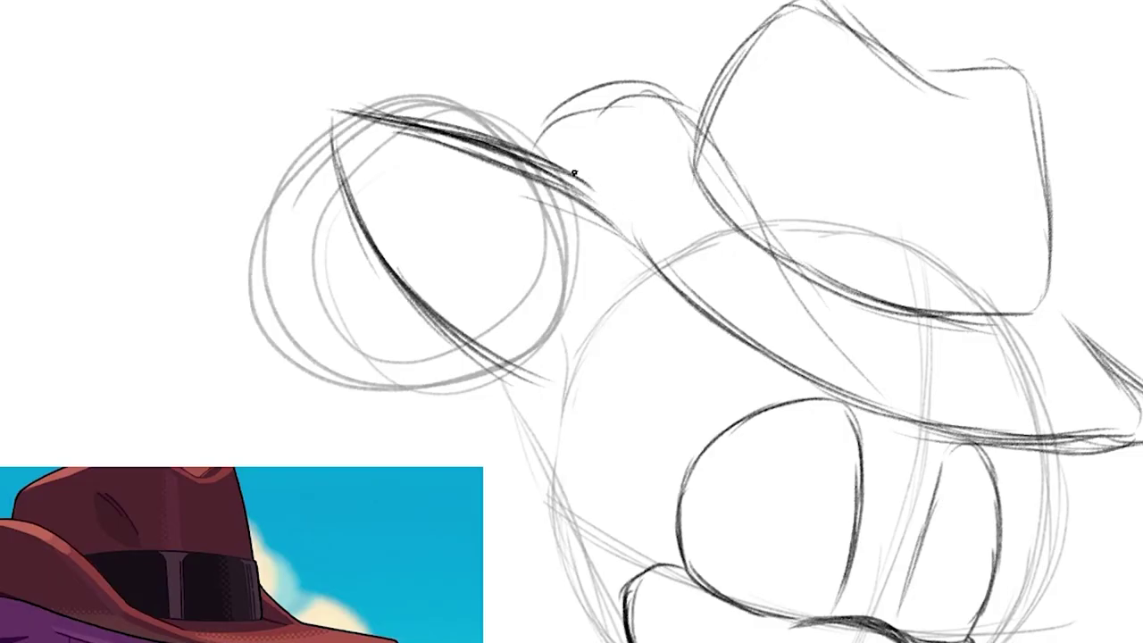
- Sketch the upper edge of the long pointed ear so it runs in under the hat brim
drag(571, 173, 634, 234)
drag(570, 159, 644, 252)
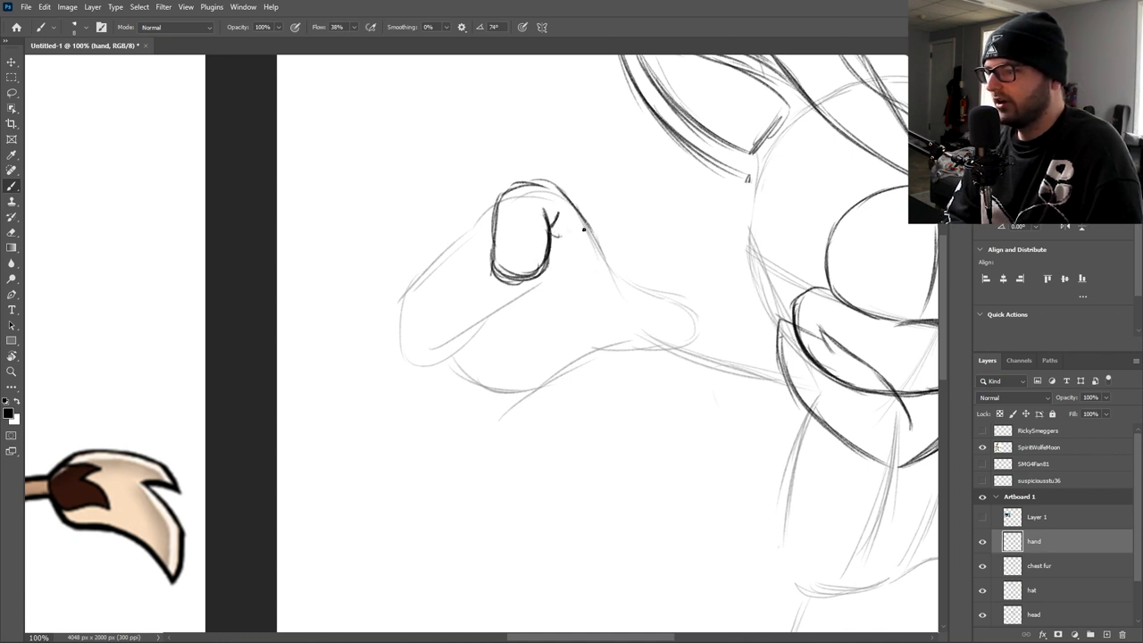
- Sketch the outstretched hand's curled fingers and the glove's wrist opening on the hand layer
mouse_move(492, 216)
mouse_down()
mouse_move(458, 257)
mouse_move(470, 232)
mouse_move(460, 256)
mouse_move(463, 241)
mouse_move(469, 318)
mouse_move(493, 317)
mouse_move(485, 313)
mouse_move(511, 284)
mouse_up()
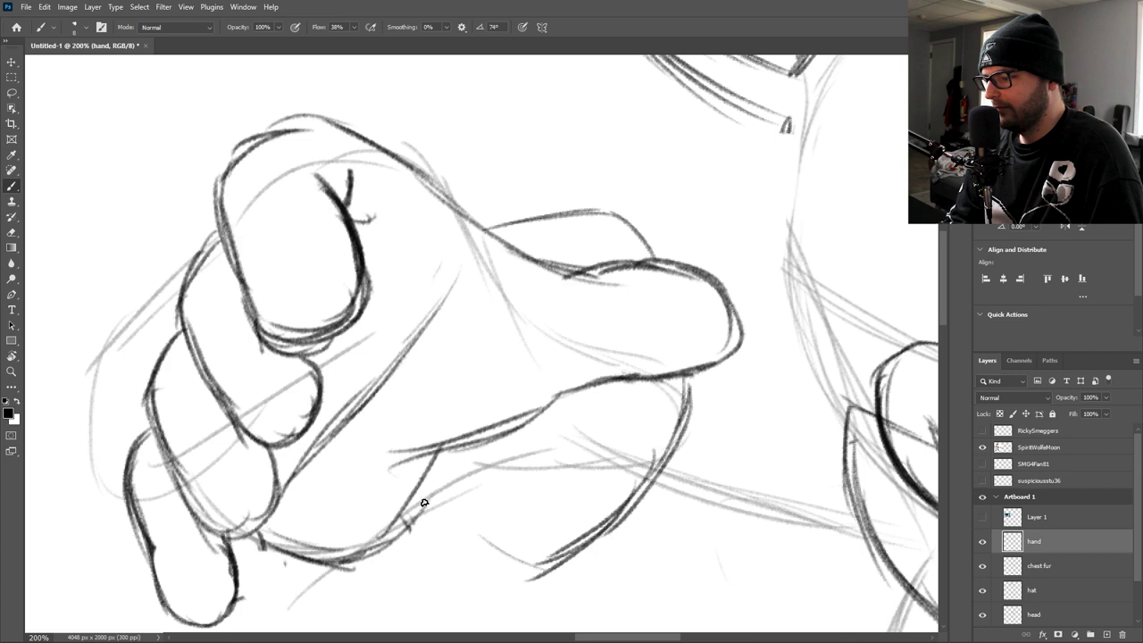
mouse_move(424, 503)
mouse_down()
mouse_move(461, 527)
mouse_move(519, 541)
mouse_move(608, 525)
mouse_move(640, 437)
mouse_up()
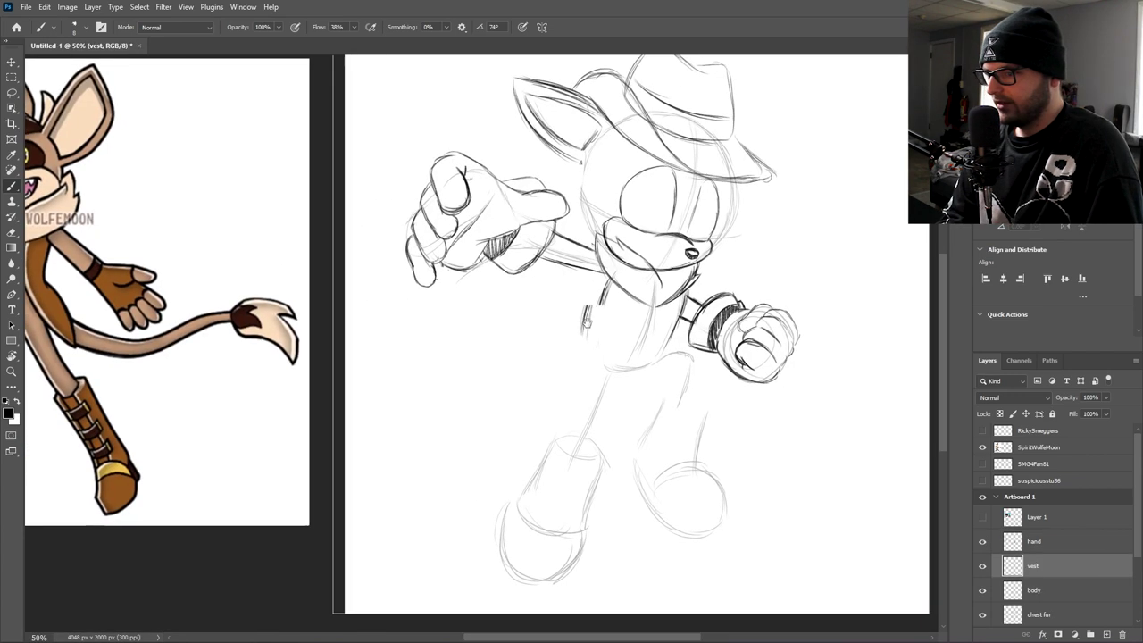
- Sketch one open vest panel hanging from the chest fur along the torso's outer side on the vest layer
drag(586, 323, 531, 319)
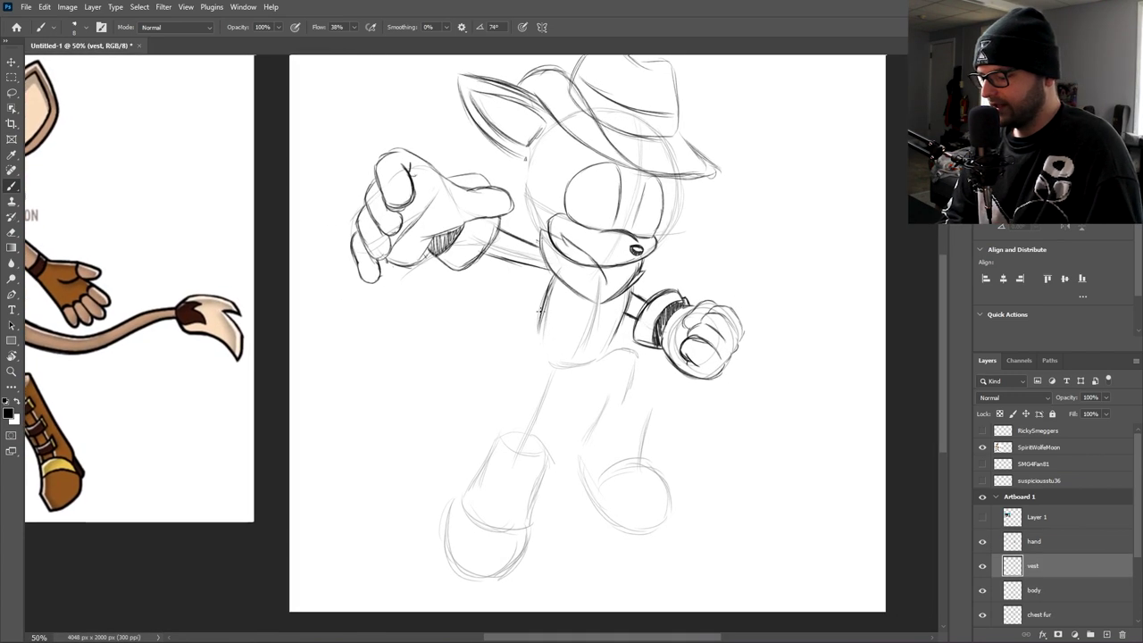
key(ctrl+plus)
key(ctrl+plus)
drag(635, 285, 477, 286)
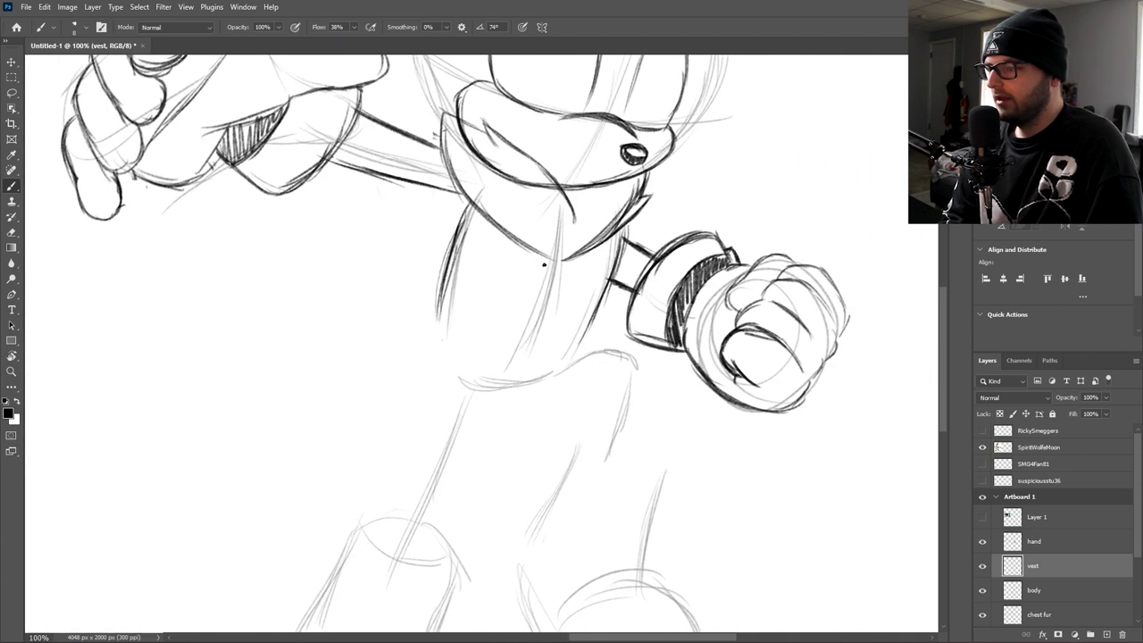
drag(529, 248, 505, 325)
mouse_move(523, 268)
mouse_down()
mouse_move(496, 330)
mouse_move(426, 357)
mouse_up()
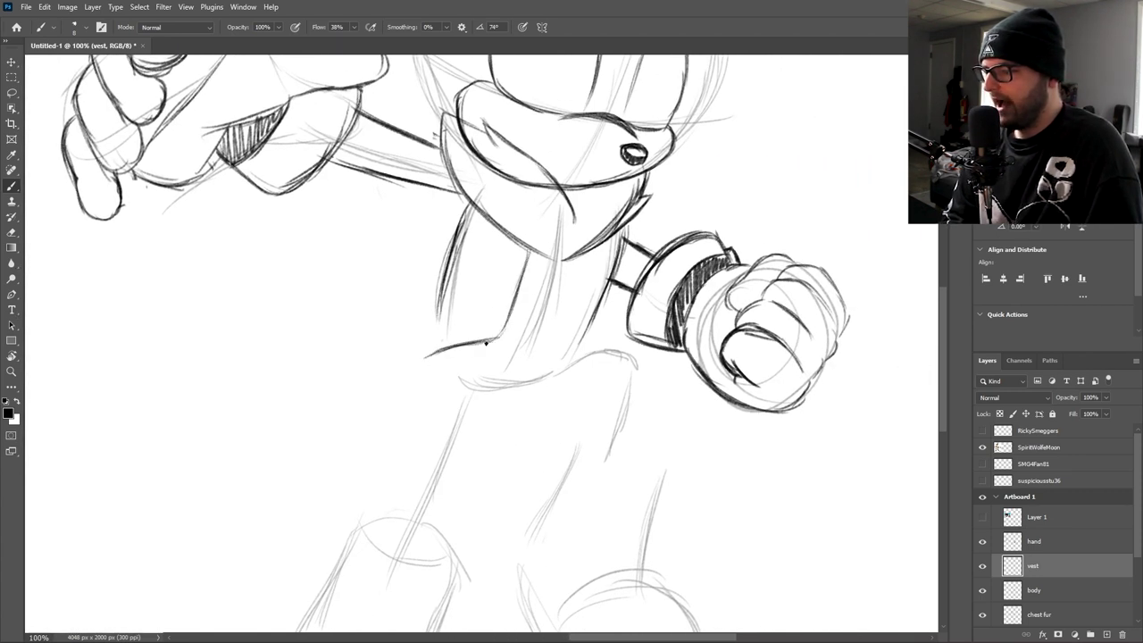
drag(523, 270, 505, 326)
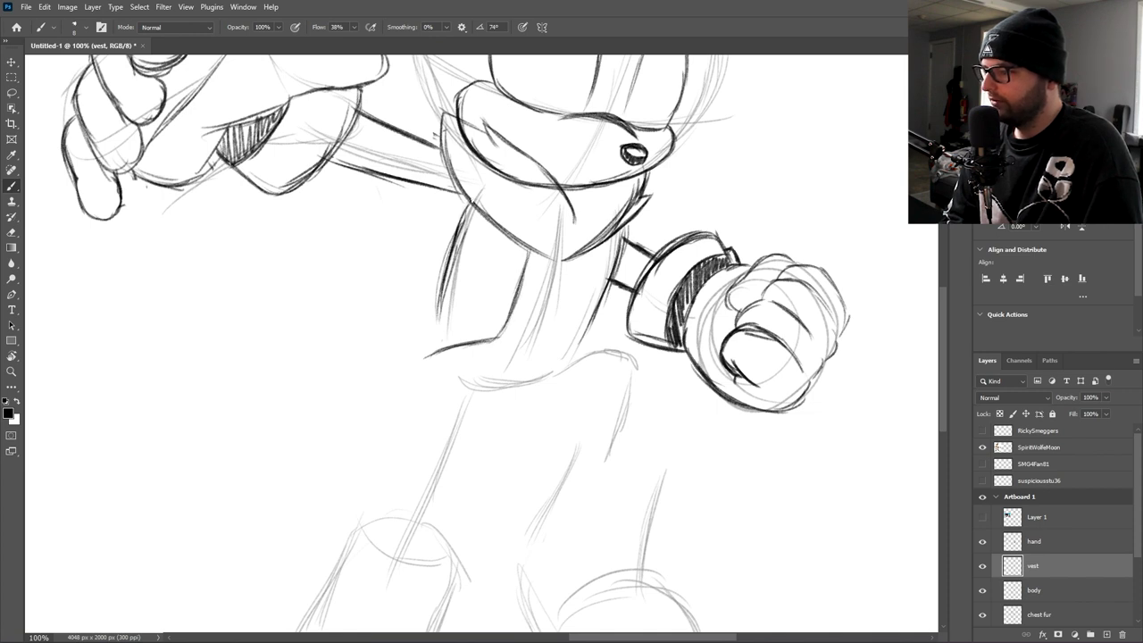
drag(468, 202, 422, 352)
drag(455, 230, 421, 357)
drag(468, 214, 430, 318)
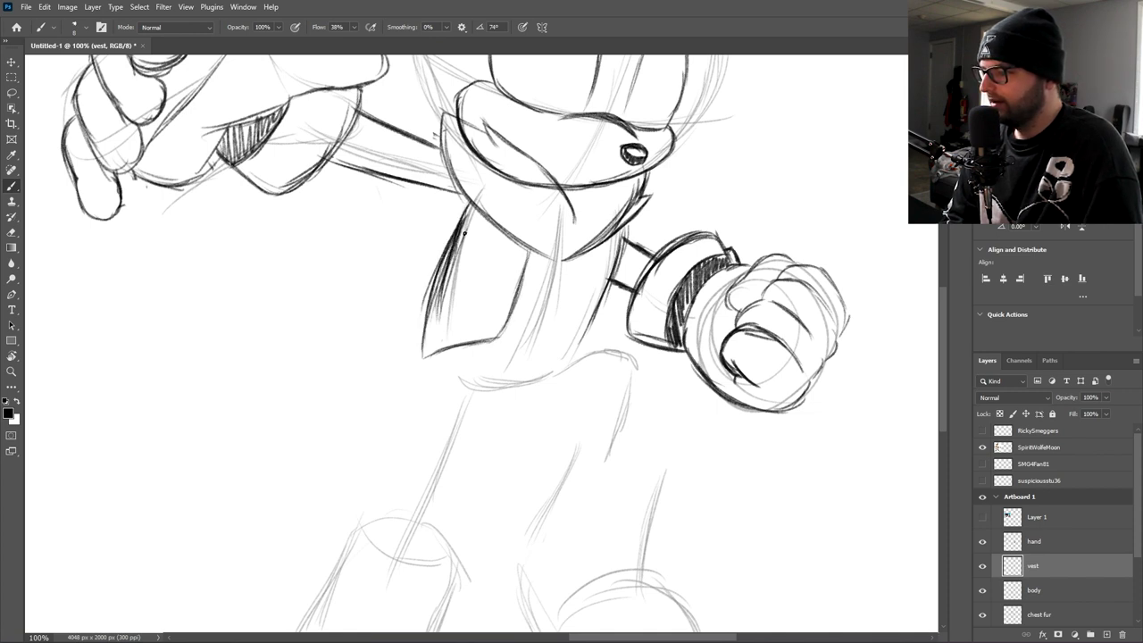
- Draw a five-pointed sheriff star badge with small round tips on the vest panel
key(ctrl+plus)
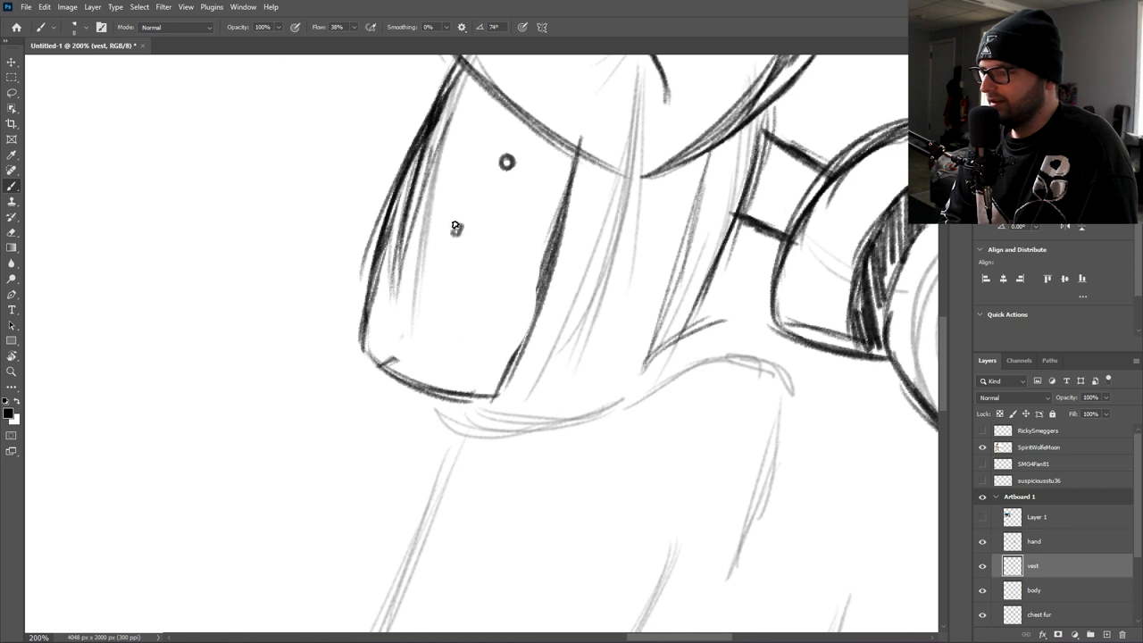
mouse_move(456, 226)
mouse_down()
mouse_move(520, 248)
mouse_move(509, 251)
mouse_up()
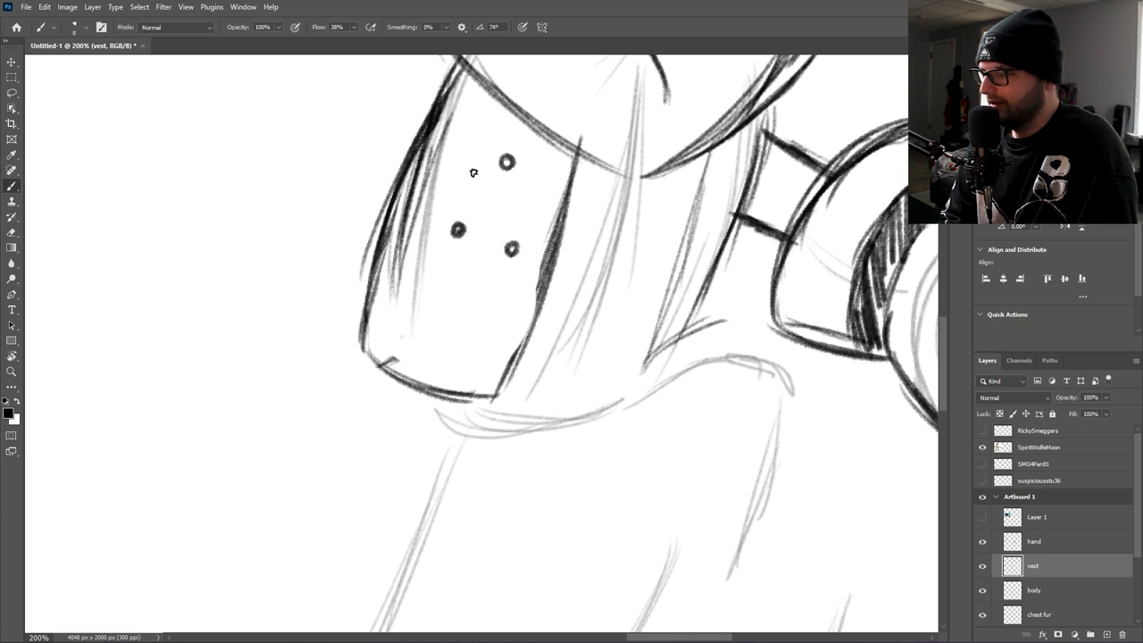
key(e)
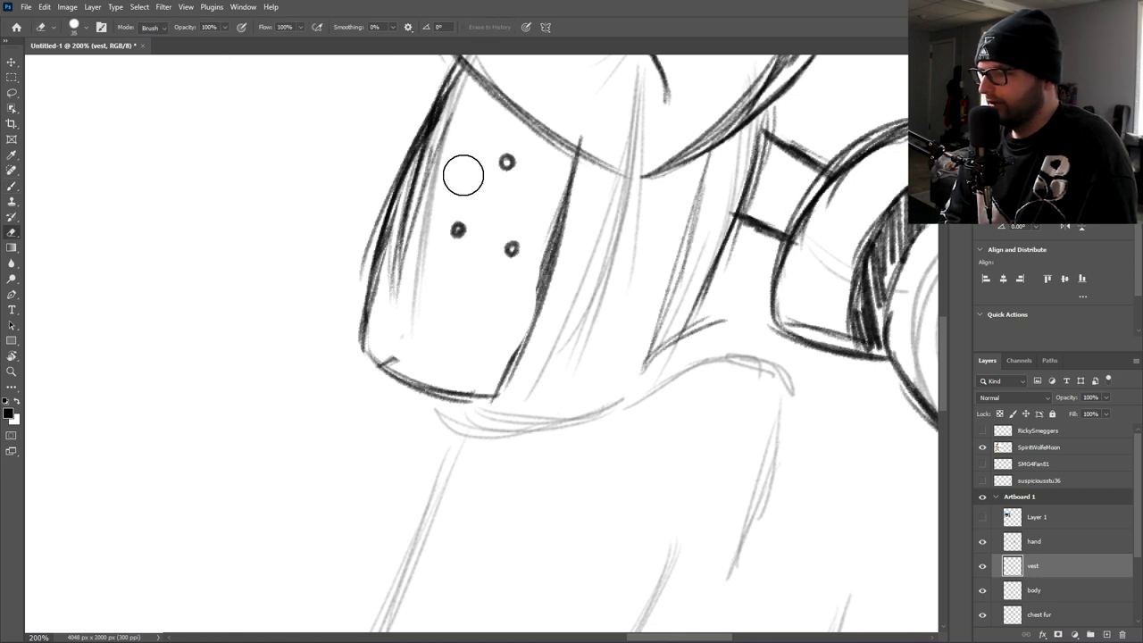
key(b)
drag(459, 165, 455, 171)
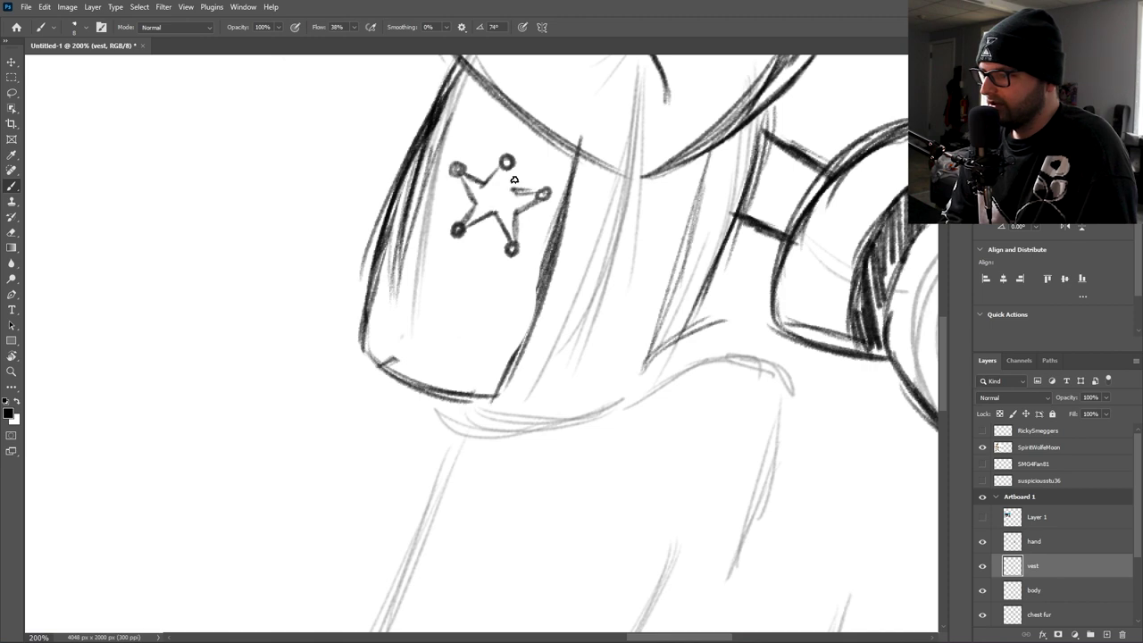
mouse_move(516, 189)
mouse_down()
mouse_move(512, 145)
mouse_move(505, 183)
mouse_up()
key(e)
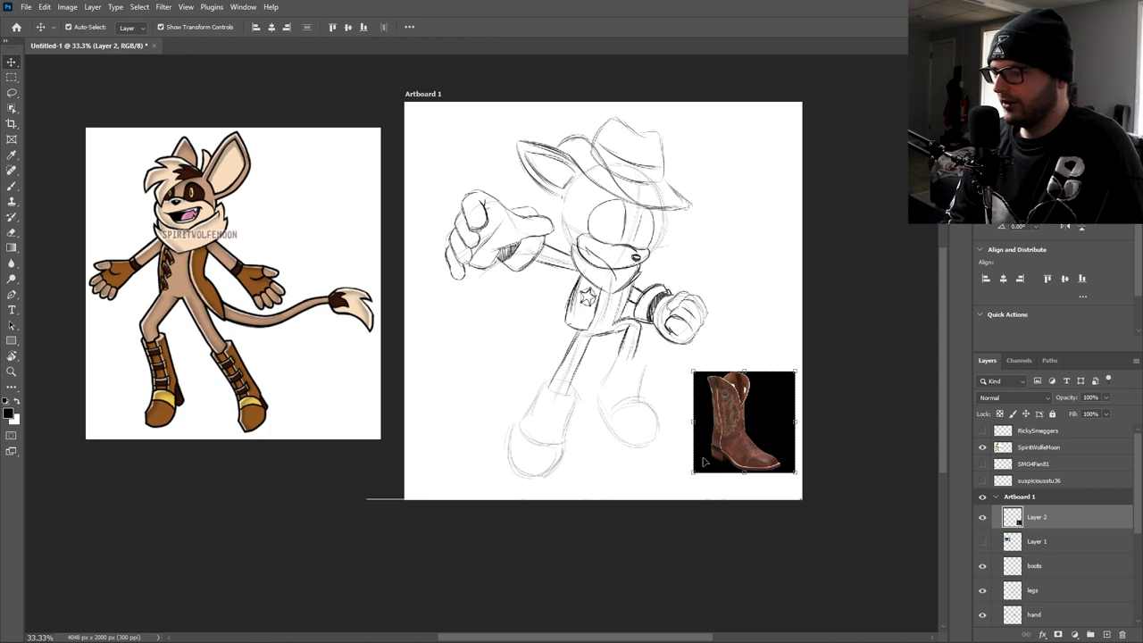
- Sketch a cowboy boot on the bent leg in the boots layer, following the boot photo and adding a flame-shaped ornament to its shaft
click(840, 454)
scroll(749, 464, up, 2)
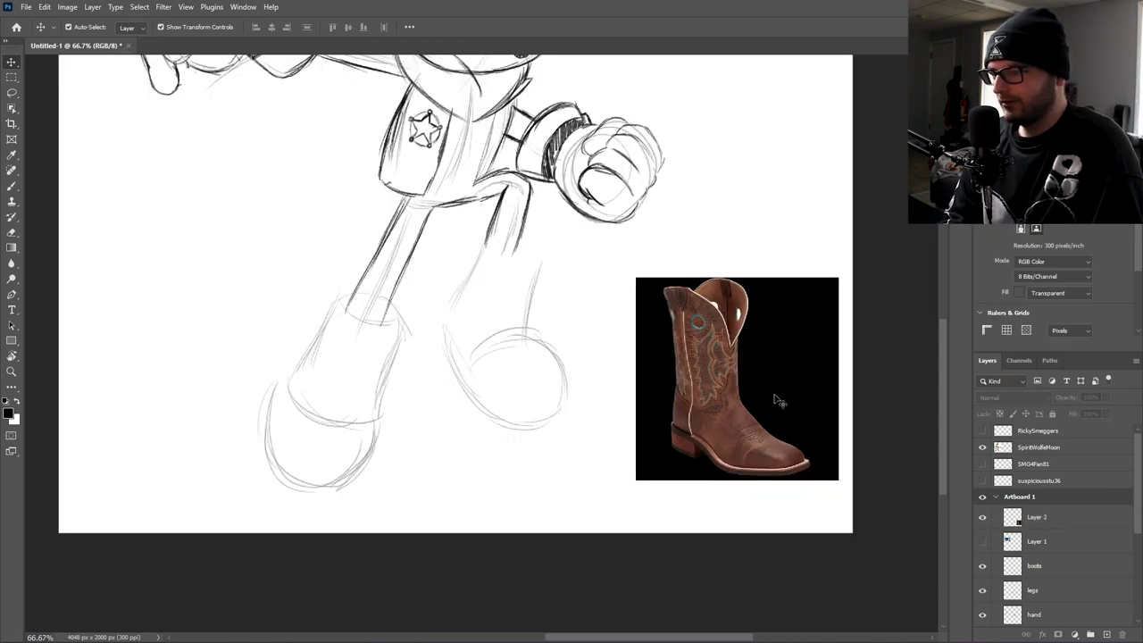
click(1044, 566)
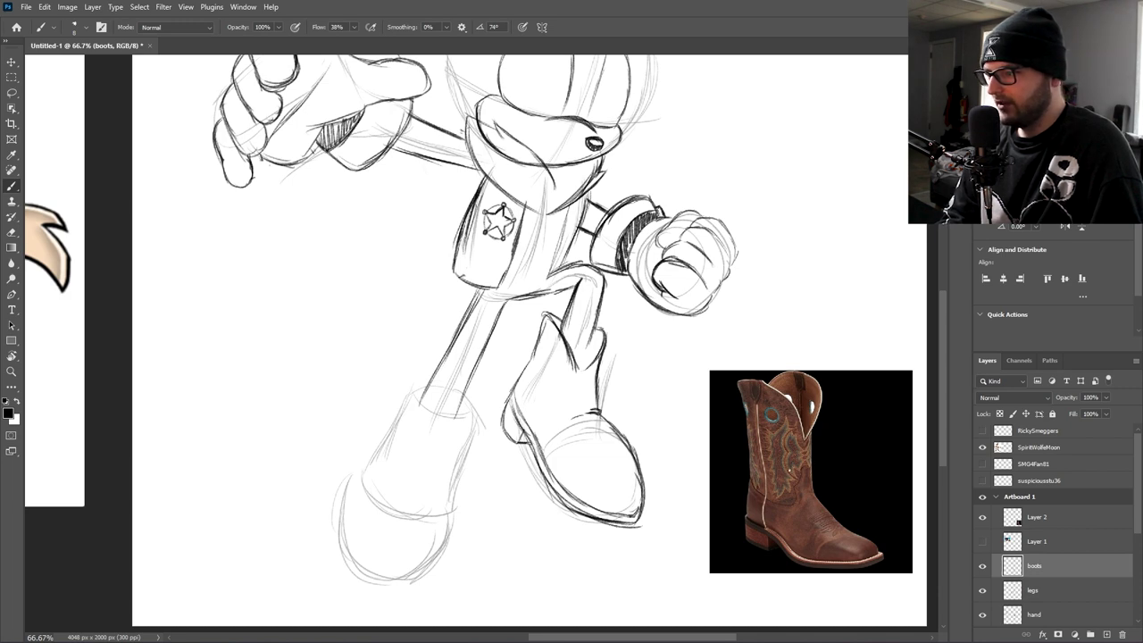
drag(27, 206, 628, 340)
mouse_move(816, 462)
mouse_down()
mouse_move(512, 383)
mouse_move(262, 301)
mouse_move(241, 277)
mouse_up()
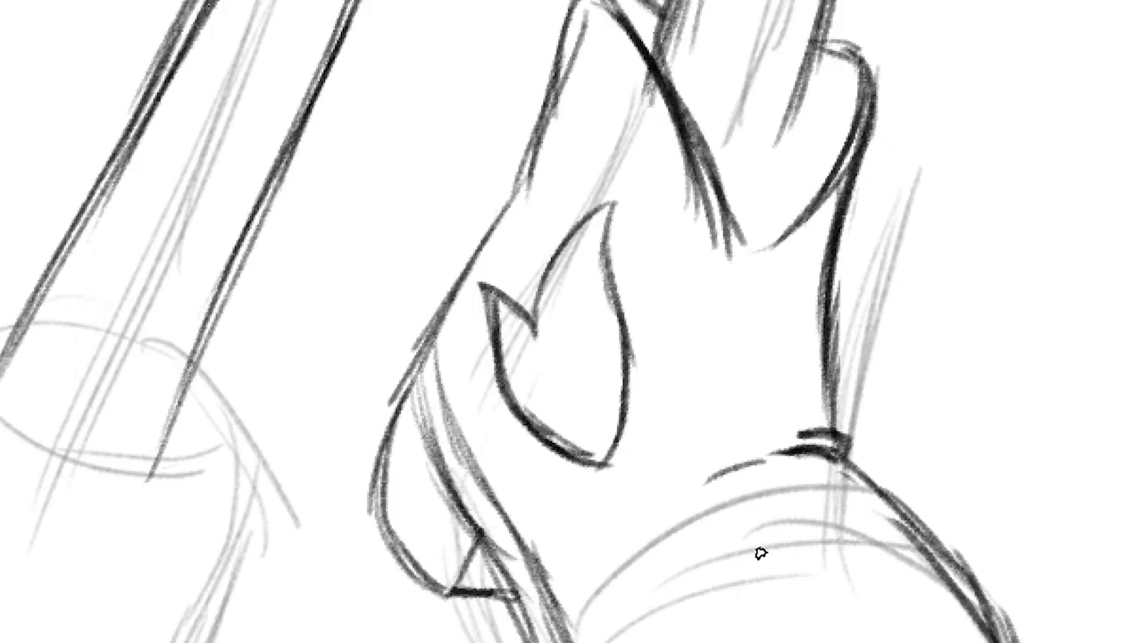
mouse_move(599, 460)
mouse_down()
mouse_move(555, 394)
mouse_move(565, 438)
mouse_move(577, 337)
mouse_move(560, 341)
mouse_move(603, 447)
mouse_move(597, 402)
mouse_move(597, 442)
mouse_move(591, 403)
mouse_up()
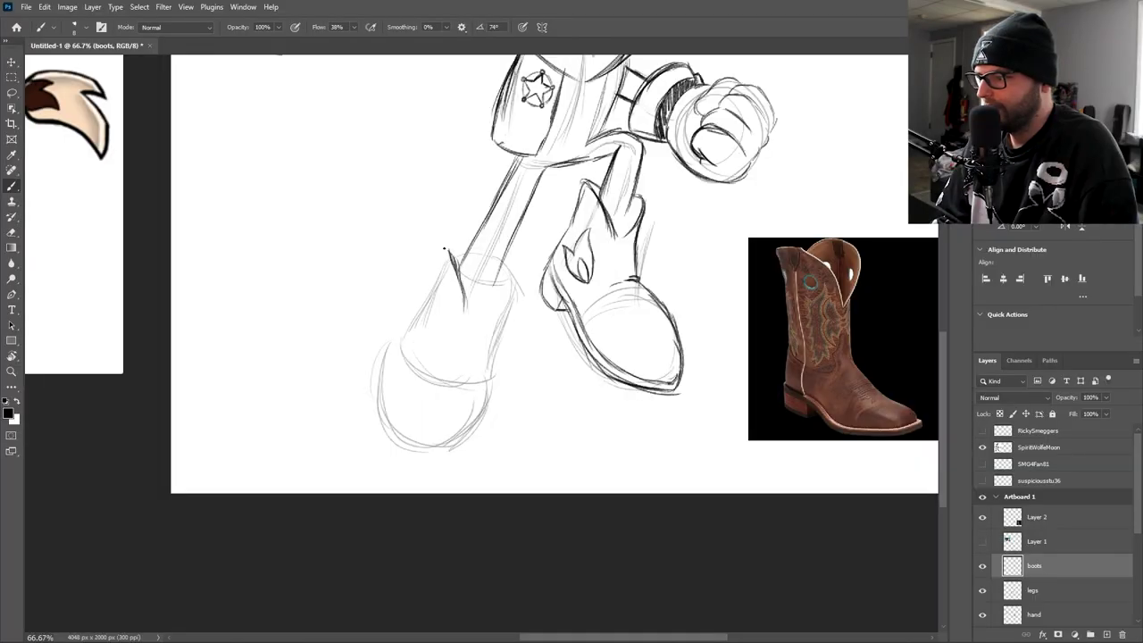
- Sketch the V-notched top edge of the cowboy boot on the extended leg
mouse_move(444, 249)
mouse_down()
mouse_move(465, 309)
mouse_move(527, 277)
mouse_up()
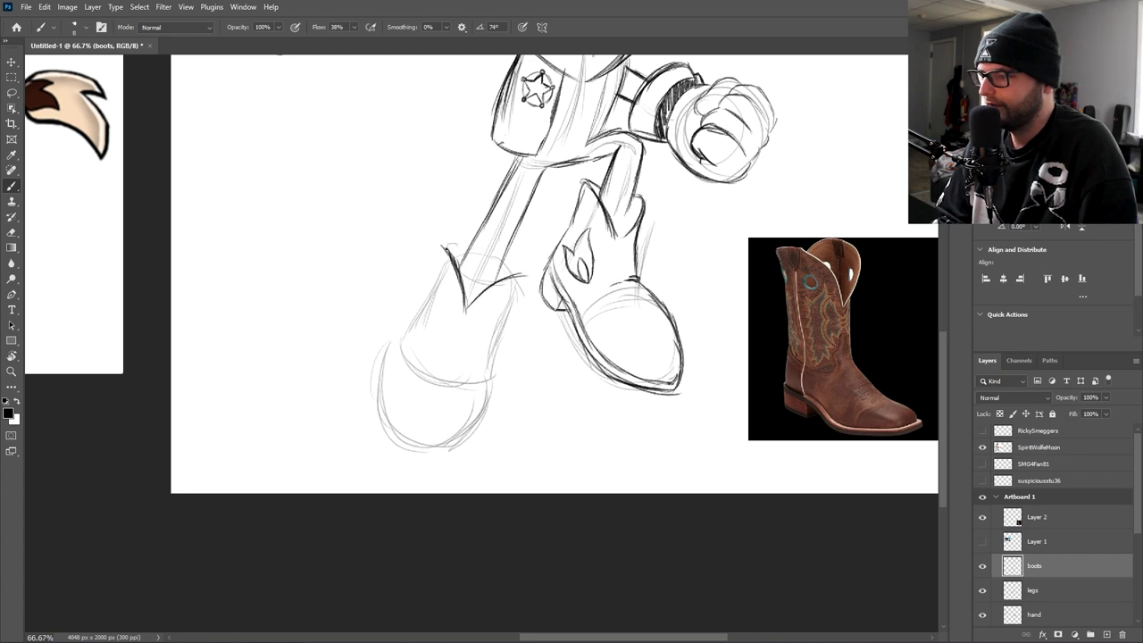
drag(497, 267, 525, 274)
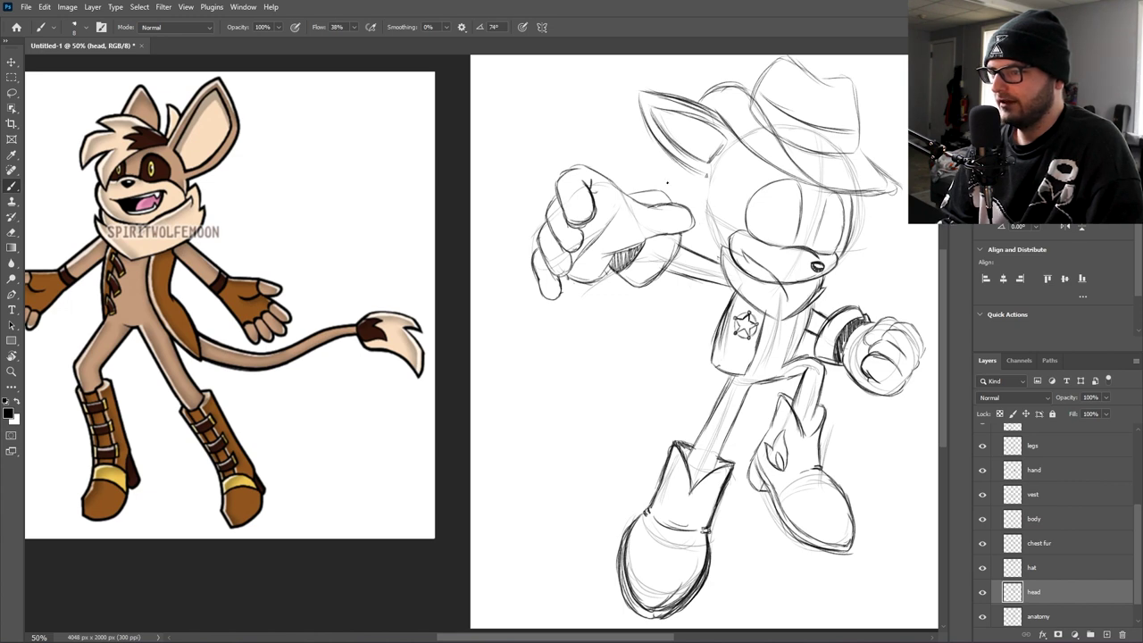
- Sketch pointed cheek fur tufts beside the face on the head layer and erase the strokes overlapping the outstretched hand's thumb
mouse_move(693, 334)
mouse_down()
mouse_move(485, 369)
mouse_move(461, 386)
mouse_up()
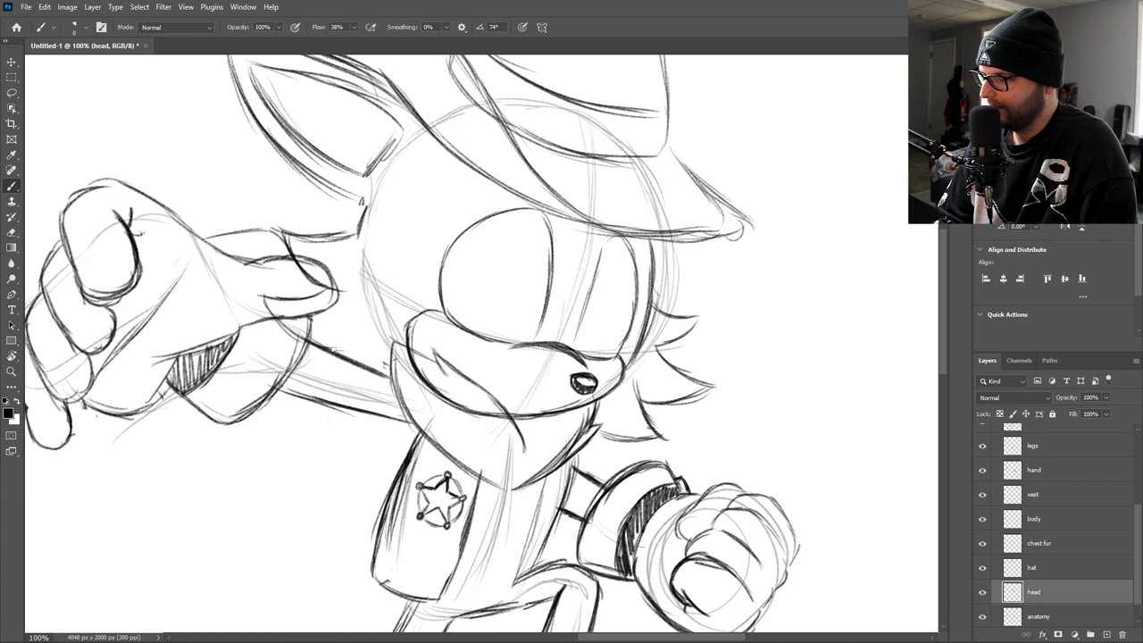
drag(332, 350, 282, 386)
mouse_move(318, 371)
mouse_down()
mouse_move(290, 381)
mouse_move(342, 357)
mouse_move(379, 394)
mouse_move(343, 371)
mouse_move(391, 403)
mouse_up()
mouse_move(322, 394)
mouse_down()
mouse_move(387, 399)
mouse_move(372, 395)
mouse_up()
key(e)
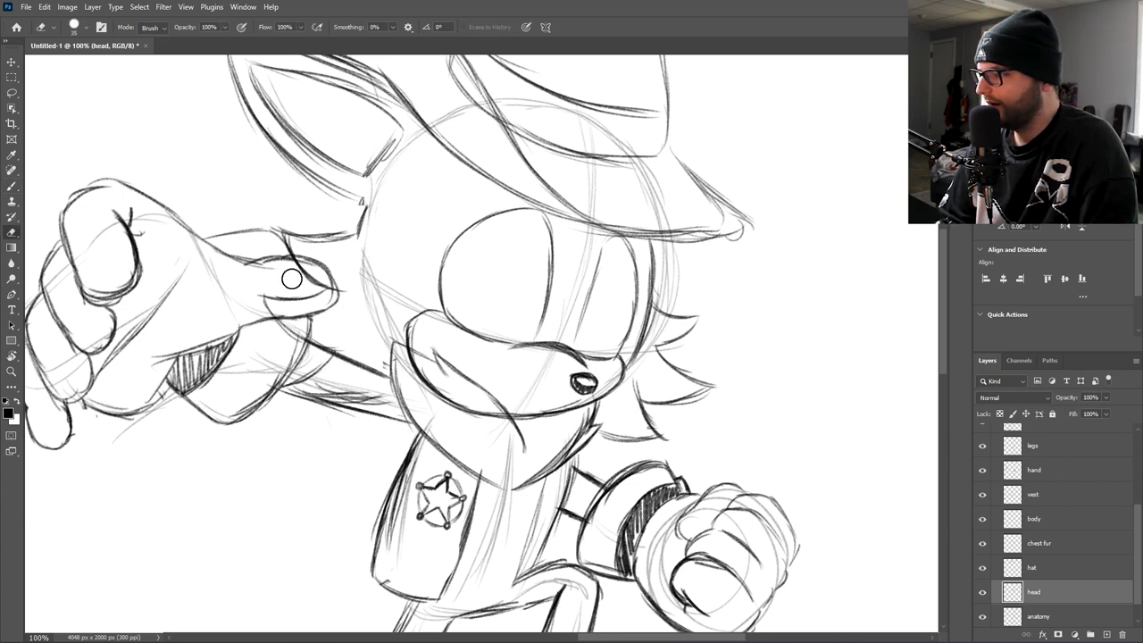
mouse_move(291, 278)
mouse_down()
mouse_move(312, 276)
mouse_move(309, 289)
mouse_move(288, 285)
mouse_move(291, 252)
mouse_move(271, 319)
mouse_move(304, 324)
mouse_move(324, 364)
mouse_move(304, 381)
mouse_move(293, 374)
mouse_up()
- Darken the upper outline of the larger eye on the head layer
key(b)
scroll(507, 264, up, 1)
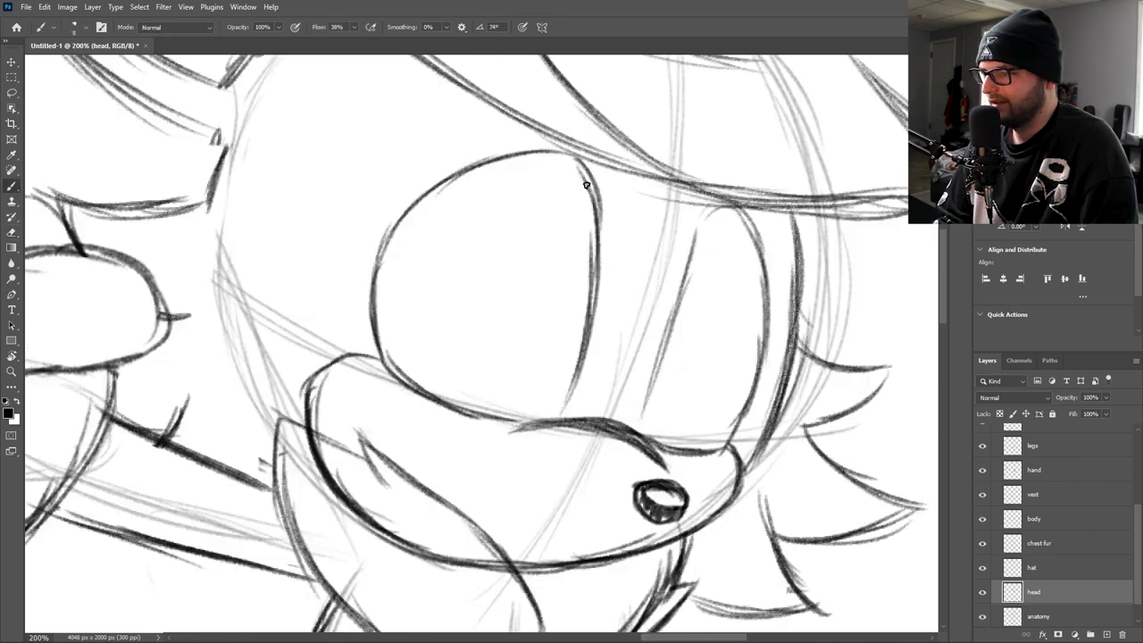
drag(586, 184, 521, 158)
mouse_move(461, 176)
mouse_down()
mouse_move(534, 155)
mouse_move(390, 242)
mouse_move(428, 196)
mouse_up()
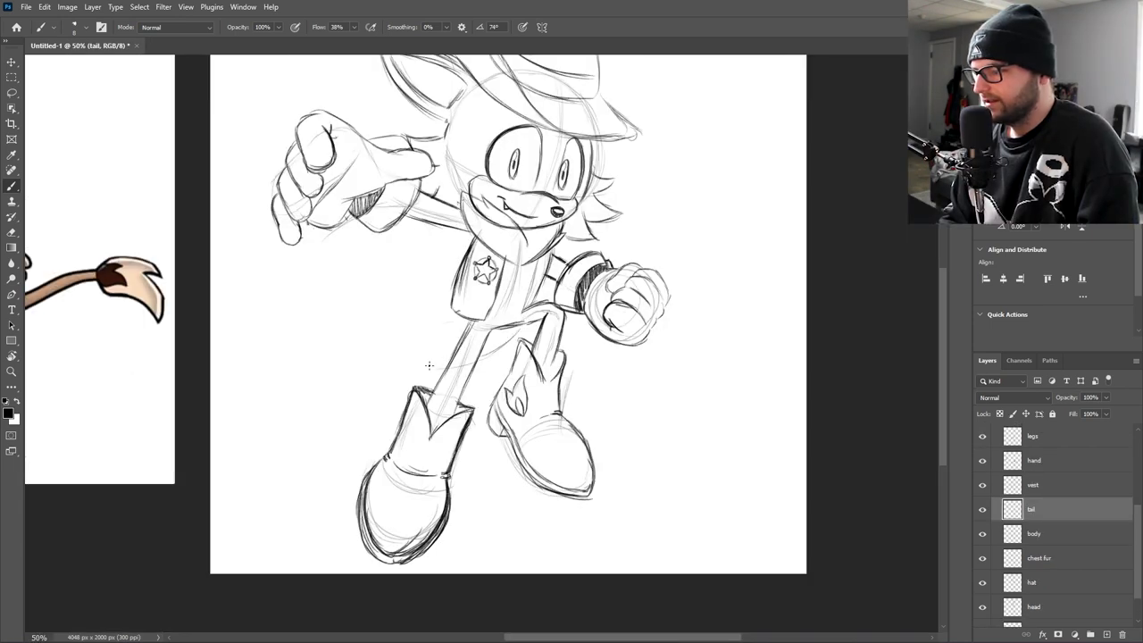
- Sketch a long, wavy tail sweeping out from the hips behind the extended leg on the tail layer
mouse_move(471, 253)
mouse_down()
mouse_move(524, 264)
mouse_move(652, 332)
mouse_move(757, 339)
mouse_up()
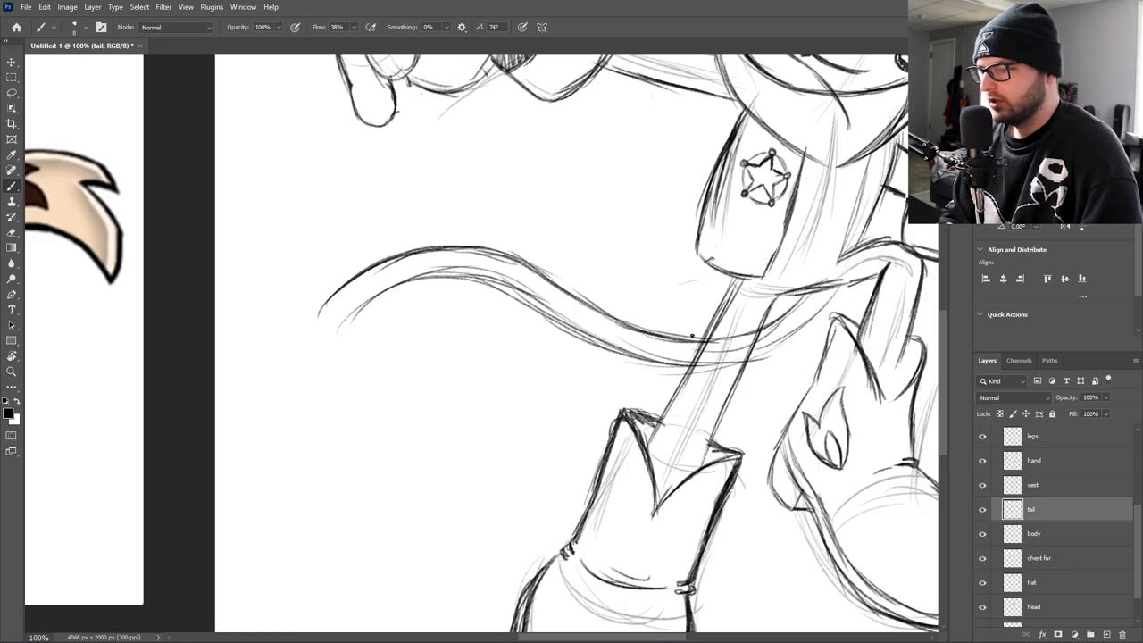
drag(339, 332, 437, 269)
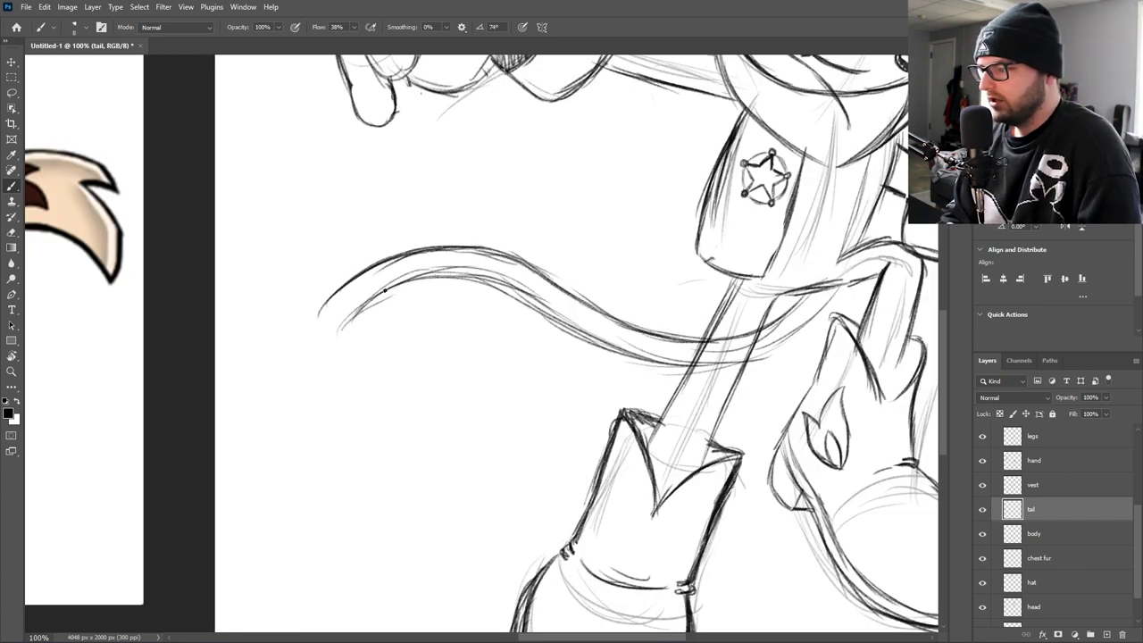
mouse_move(366, 303)
mouse_down()
mouse_move(472, 275)
mouse_move(594, 342)
mouse_move(691, 362)
mouse_move(770, 332)
mouse_up()
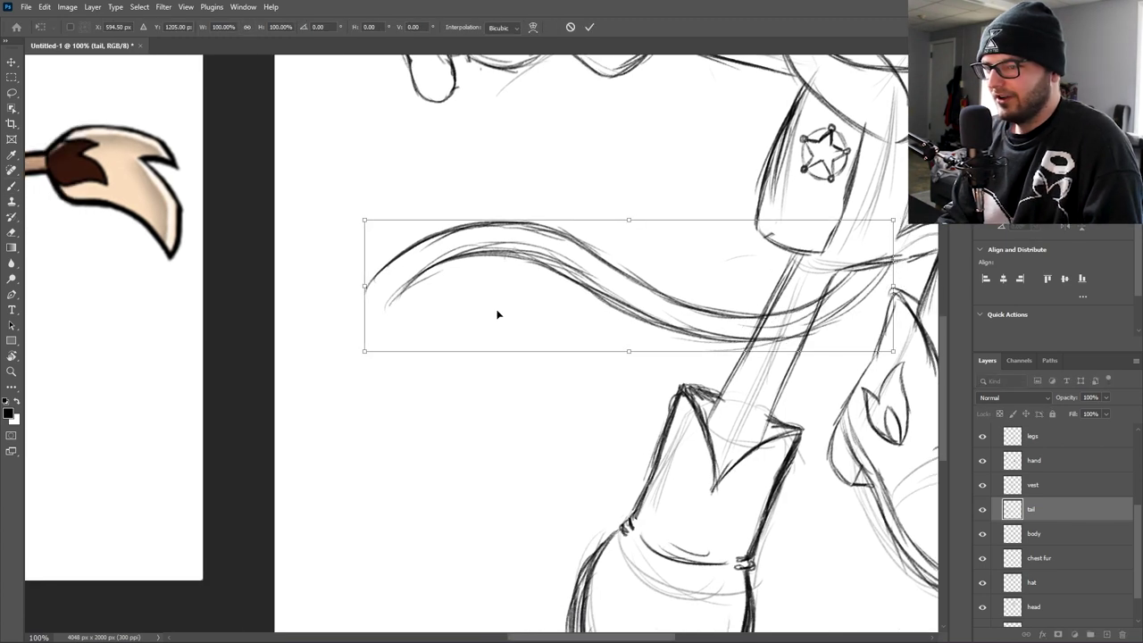
key(Return)
key(b)
key(ctrl+minus)
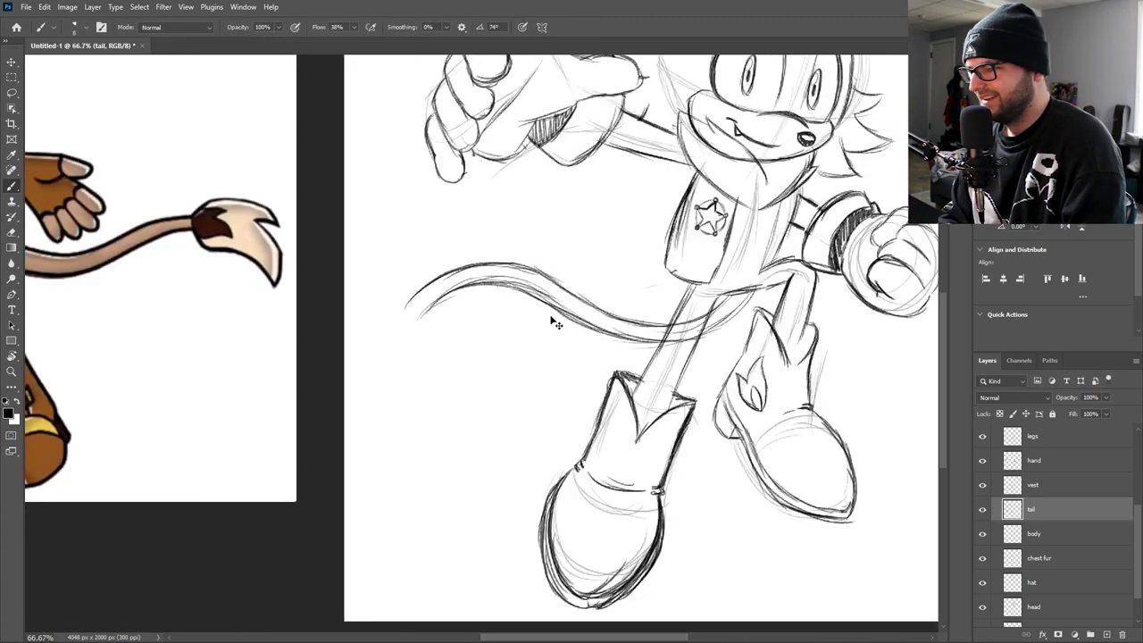
- Erase the tail lines that cross the extended leg on the tail layer
key(e)
mouse_move(515, 323)
mouse_down()
mouse_move(498, 339)
mouse_move(527, 296)
mouse_up()
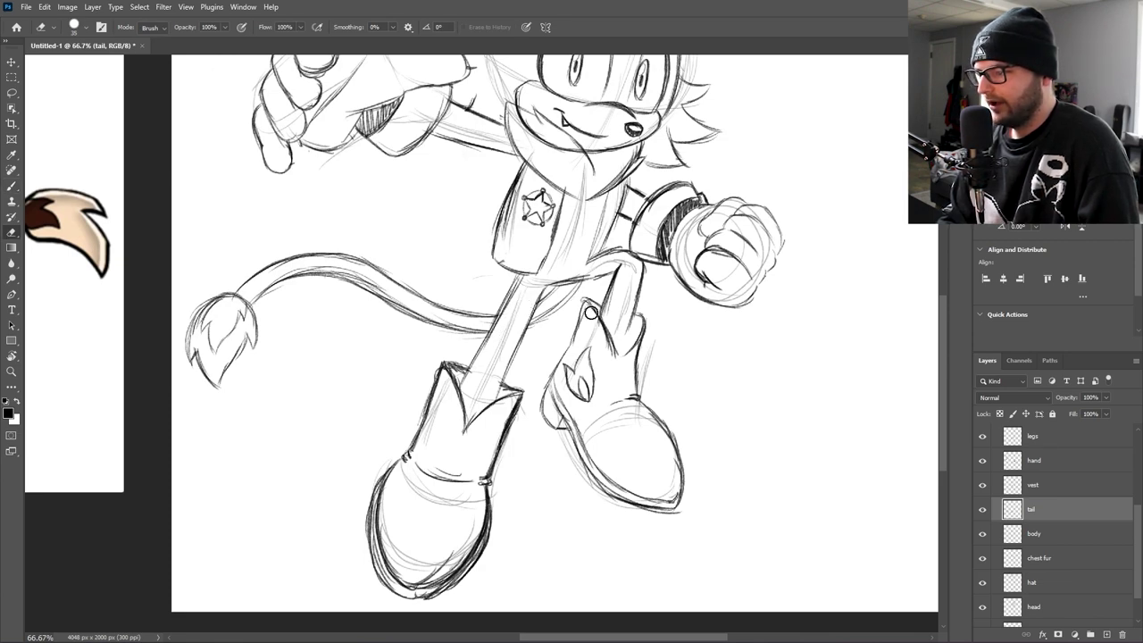
key(ctrl+minus)
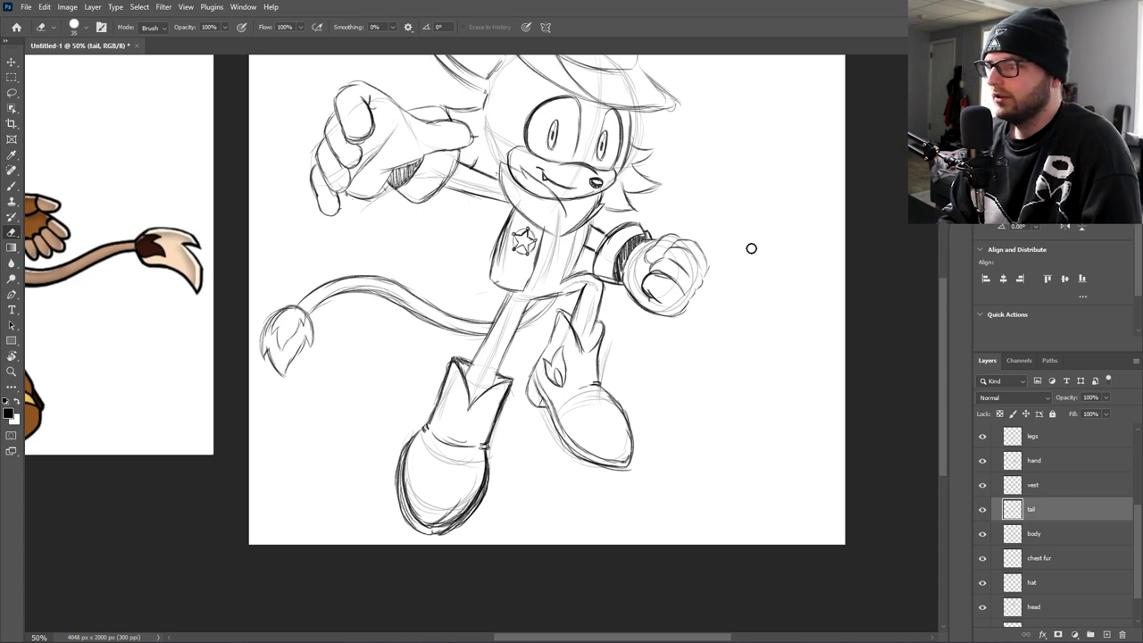
key(ctrl+minus)
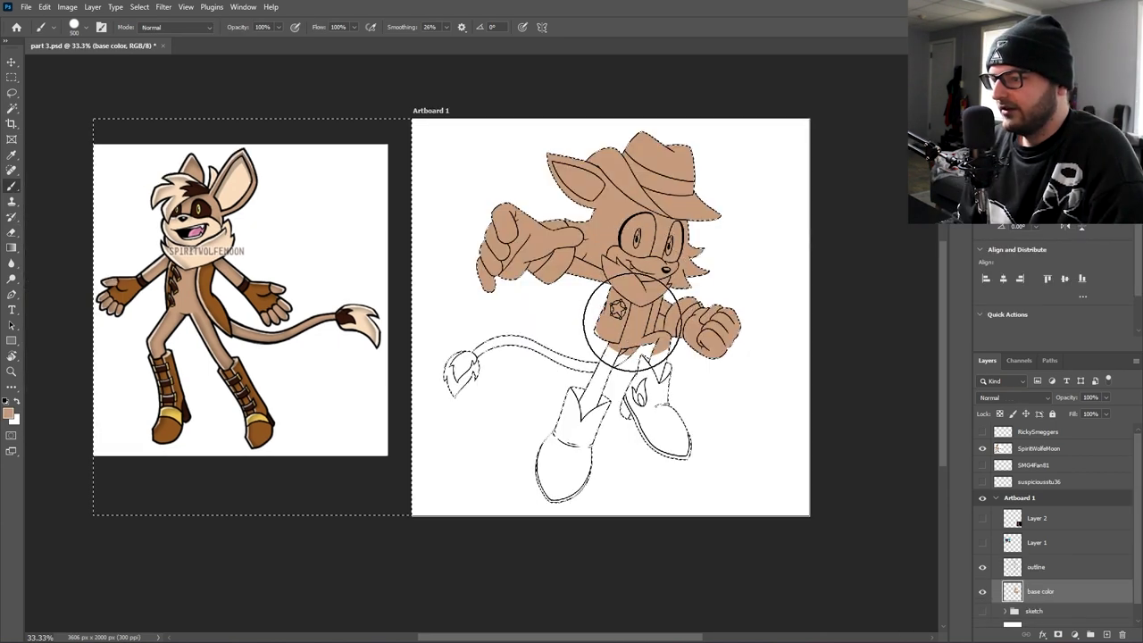
- Finish painting the silhouette tan on the base color layer and fill the muzzle, chest fur and tail tip cream on the flat color layer
mouse_move(632, 320)
mouse_down()
mouse_move(665, 454)
mouse_move(609, 481)
mouse_move(569, 465)
mouse_move(609, 374)
mouse_move(570, 360)
mouse_move(519, 362)
mouse_move(474, 372)
mouse_up()
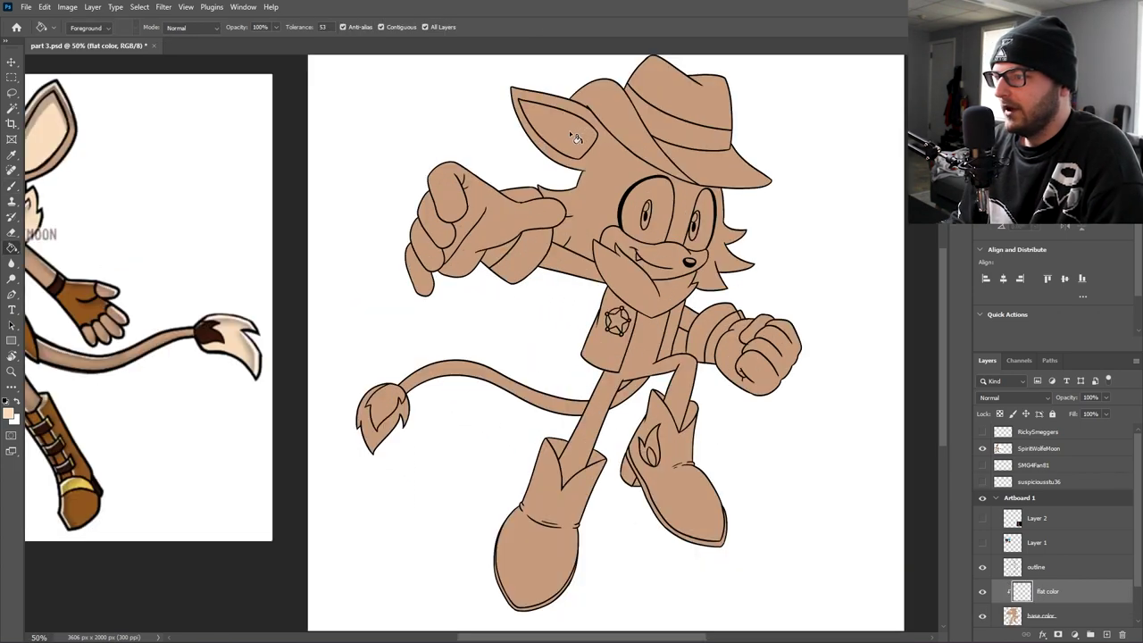
click(667, 256)
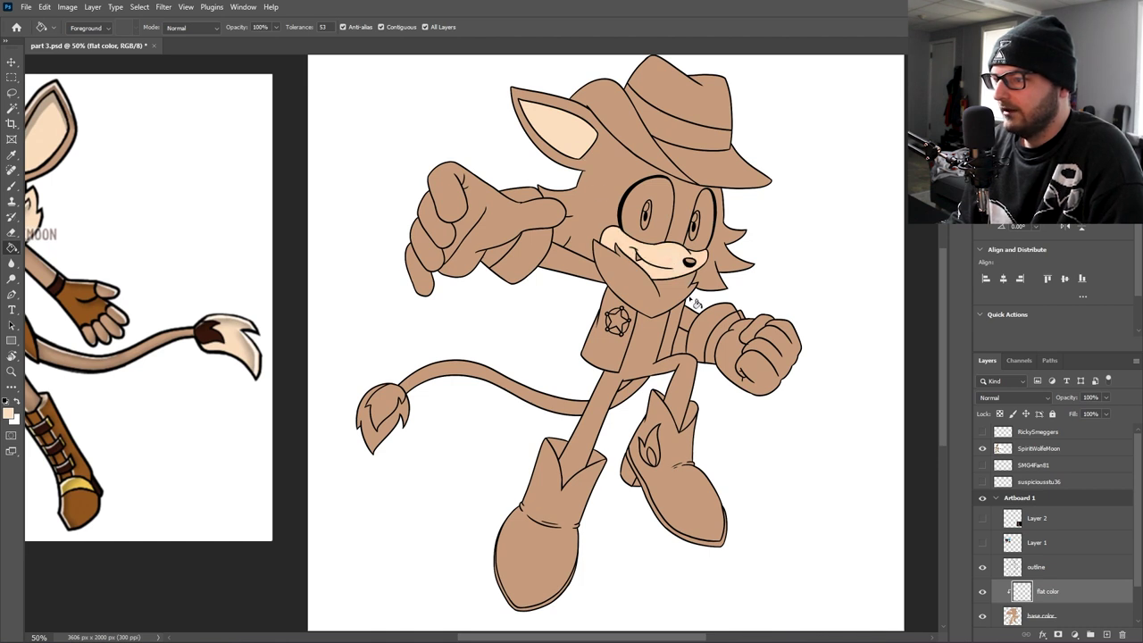
click(655, 304)
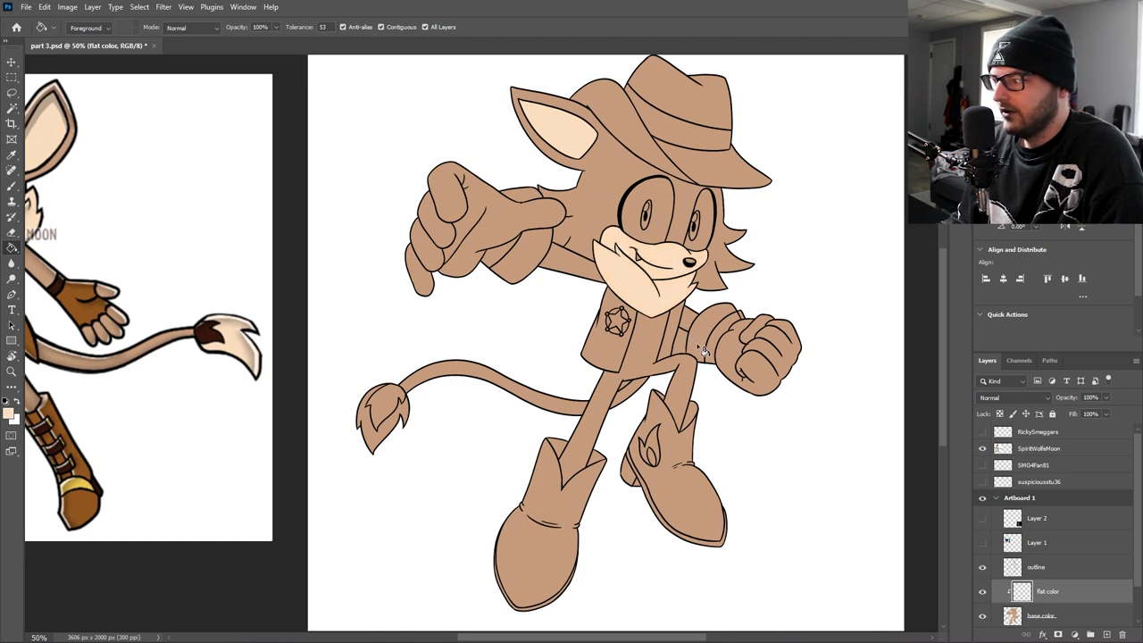
click(393, 426)
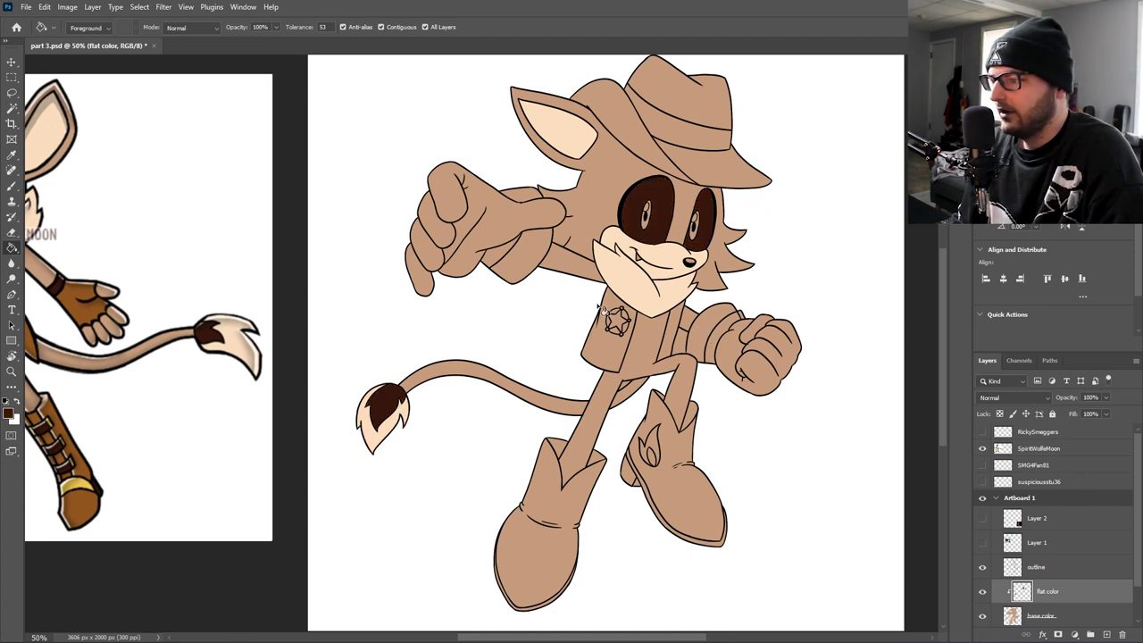
- Fill the outstretched glove, its cuff and fingers, and both boots with dark brown on the flat color layer
click(534, 239)
click(436, 220)
click(428, 244)
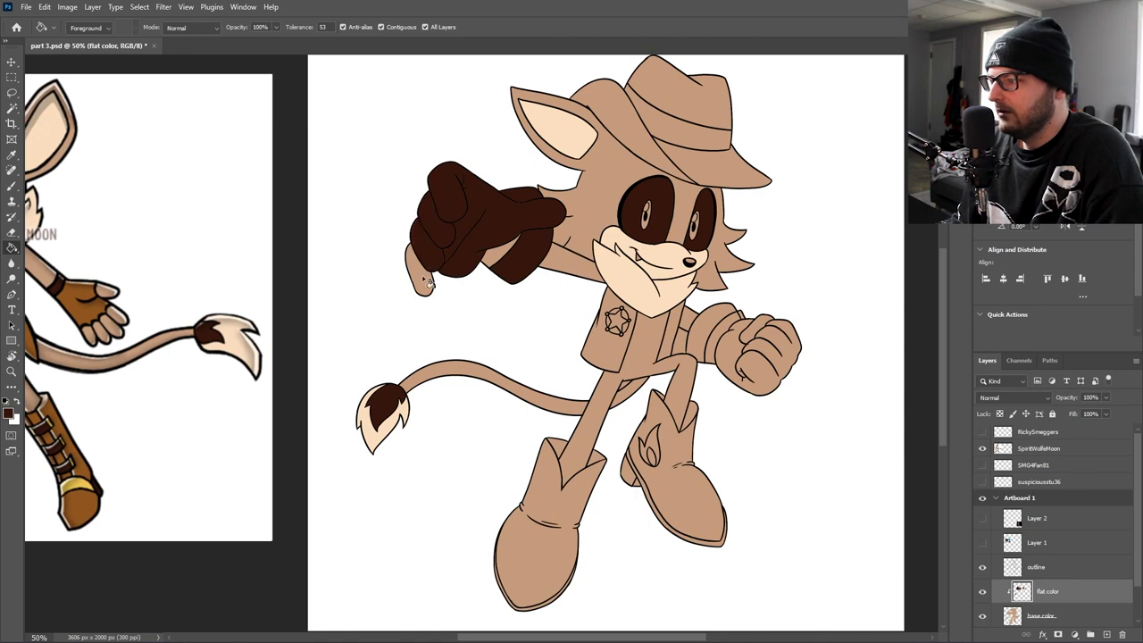
click(427, 282)
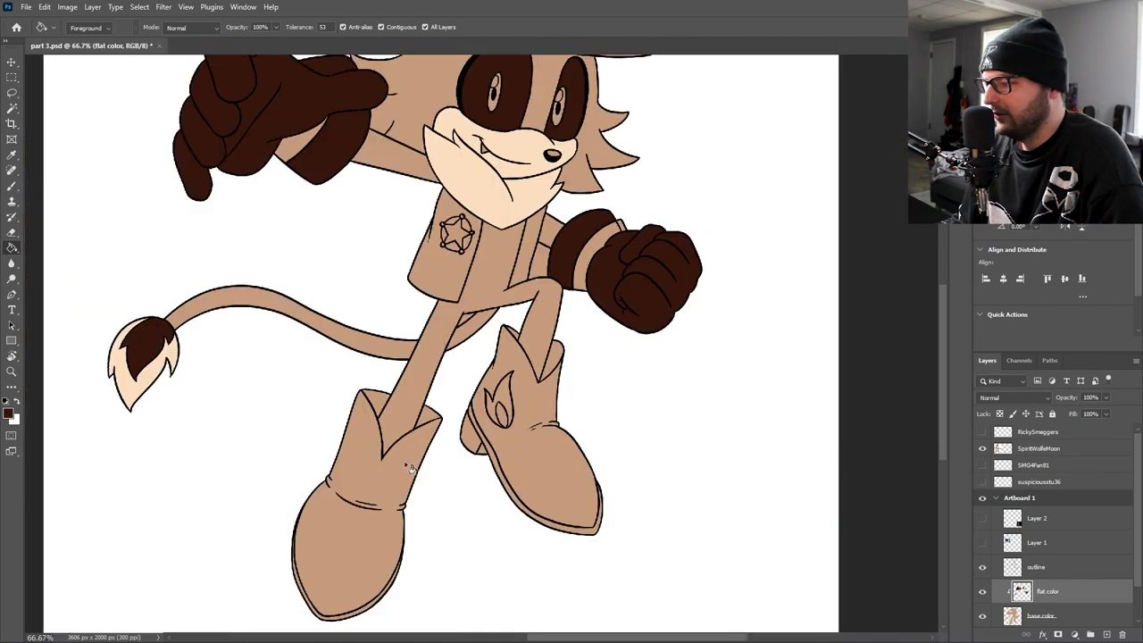
click(411, 467)
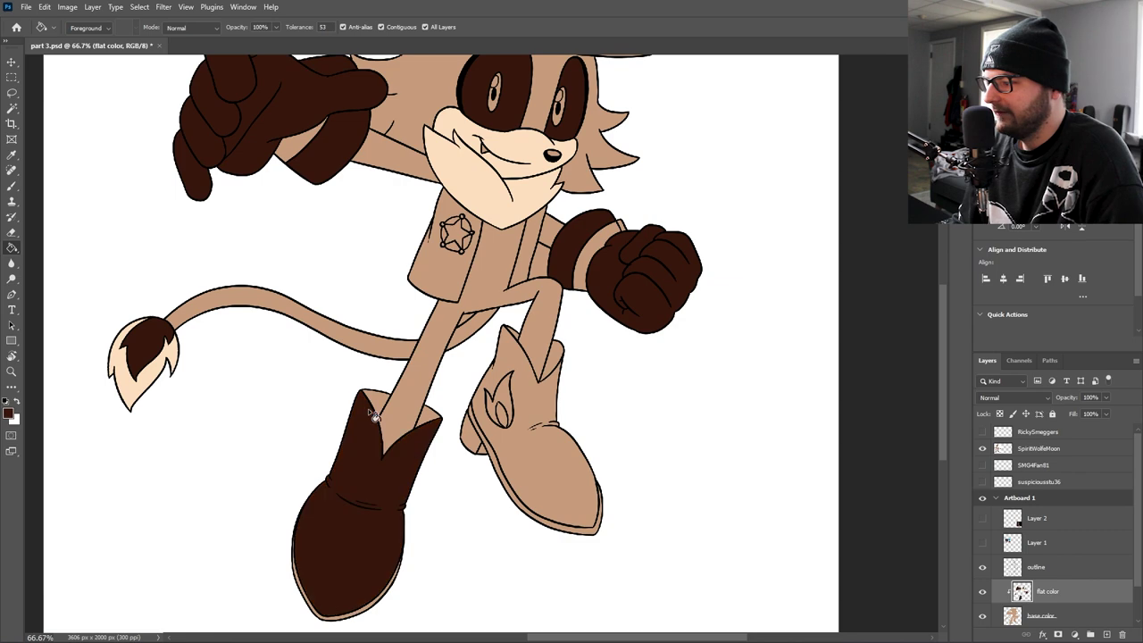
click(538, 395)
- Sample the orange-brown of the reference character's vest and fill the cowboy hat's brim and crown with it
scroll(526, 339, left, 6)
key(i)
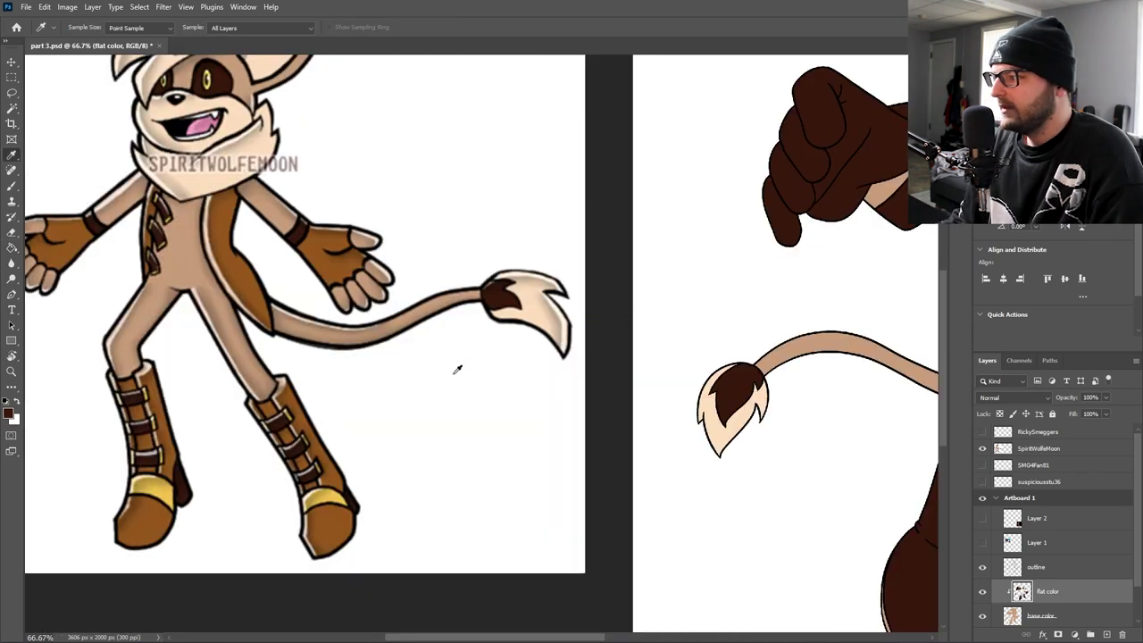
click(228, 215)
key(g)
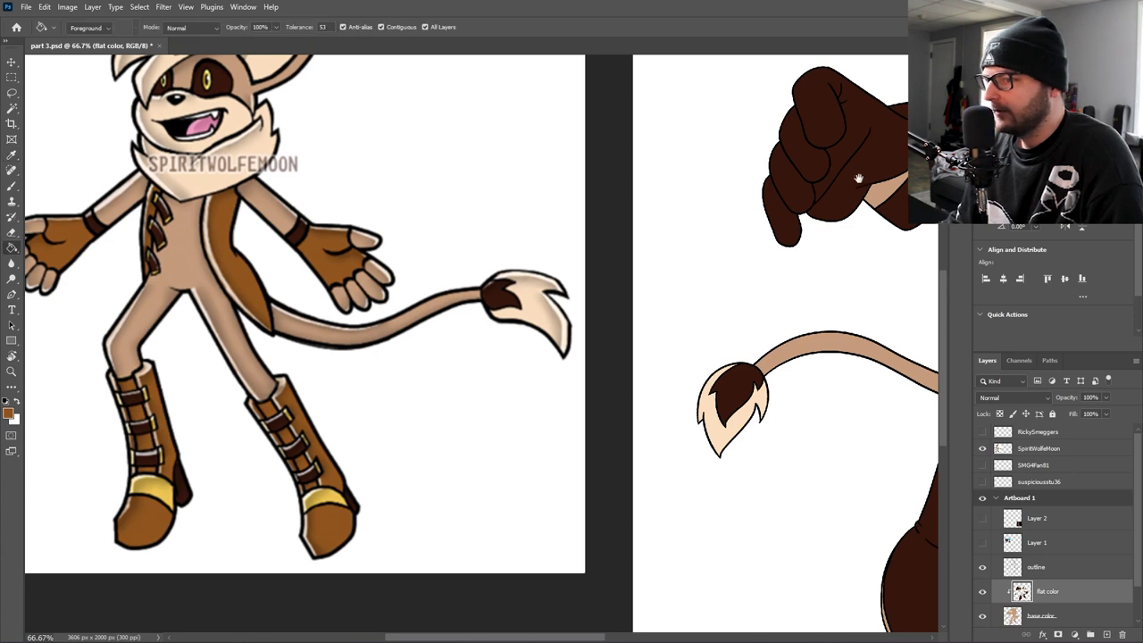
drag(857, 178, 389, 317)
click(607, 192)
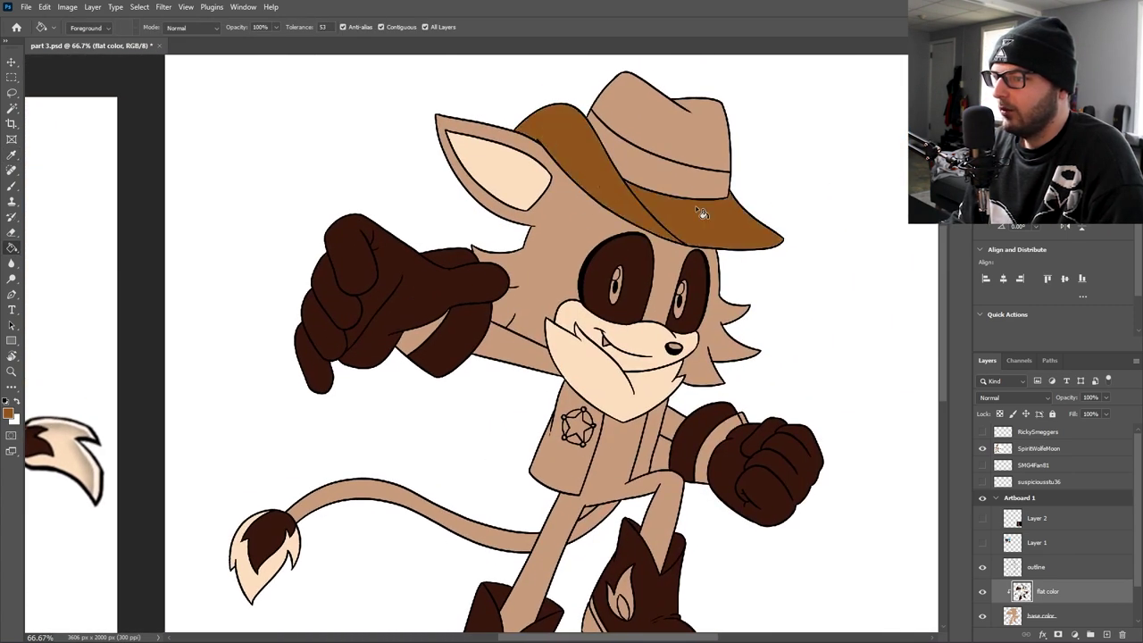
click(683, 136)
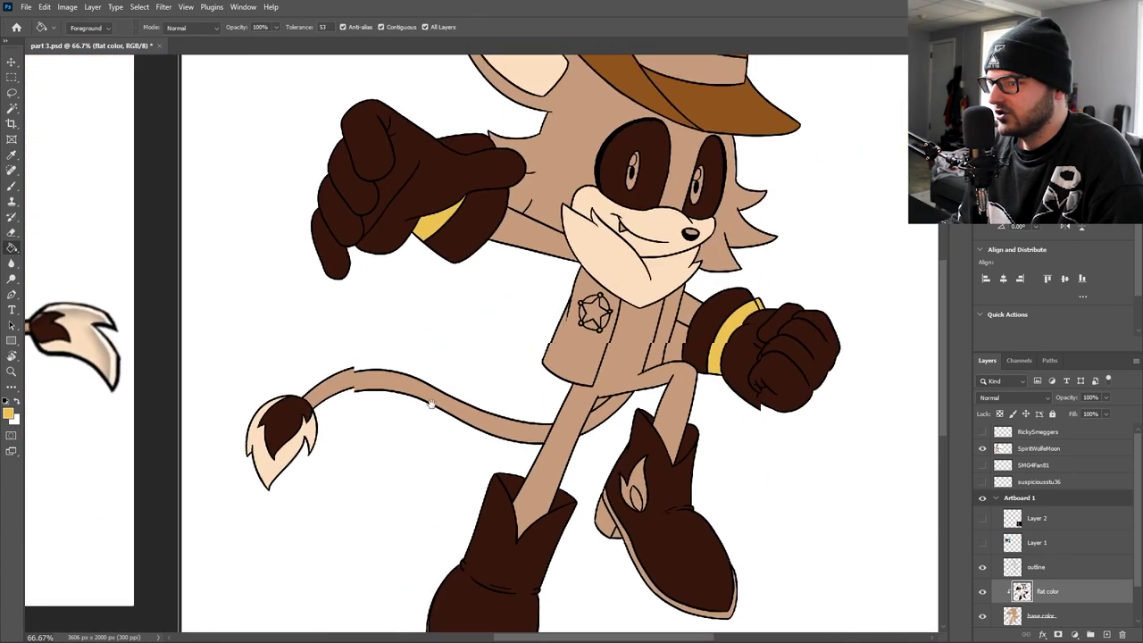
- Fill the five small circles at the points of the vest's sheriff badge with gold
drag(432, 404, 414, 425)
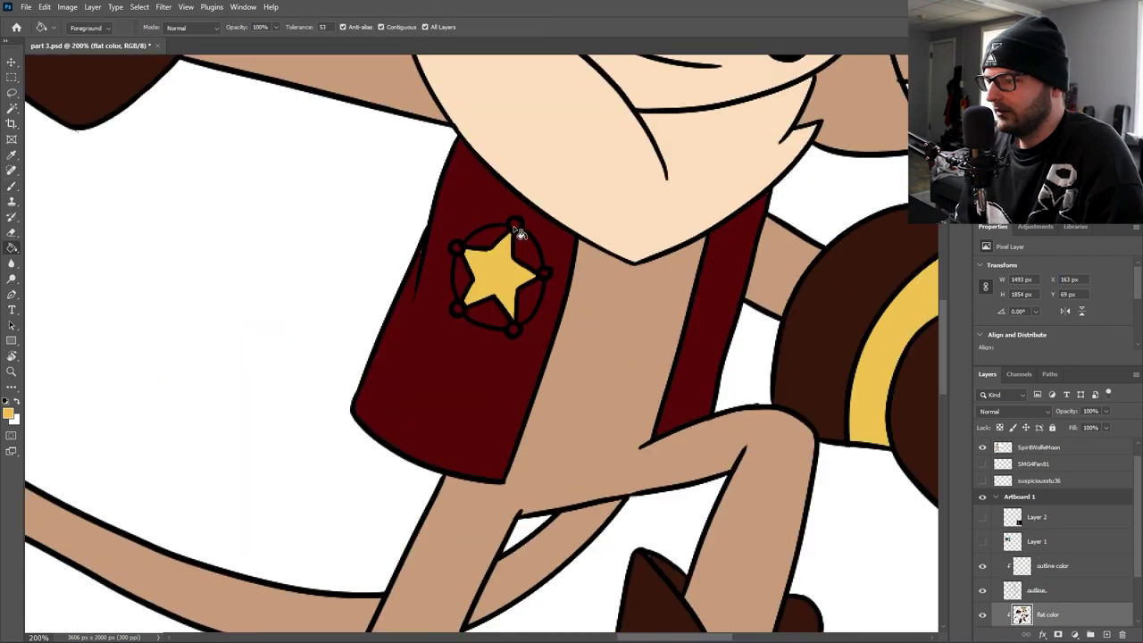
click(516, 224)
click(457, 248)
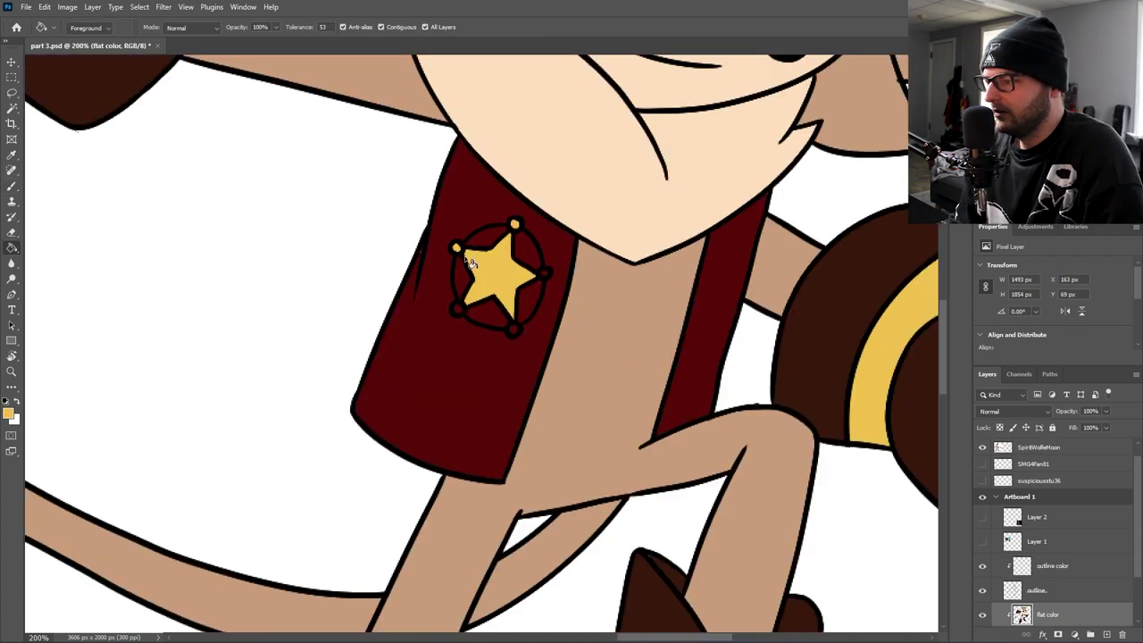
click(457, 310)
click(514, 329)
click(545, 274)
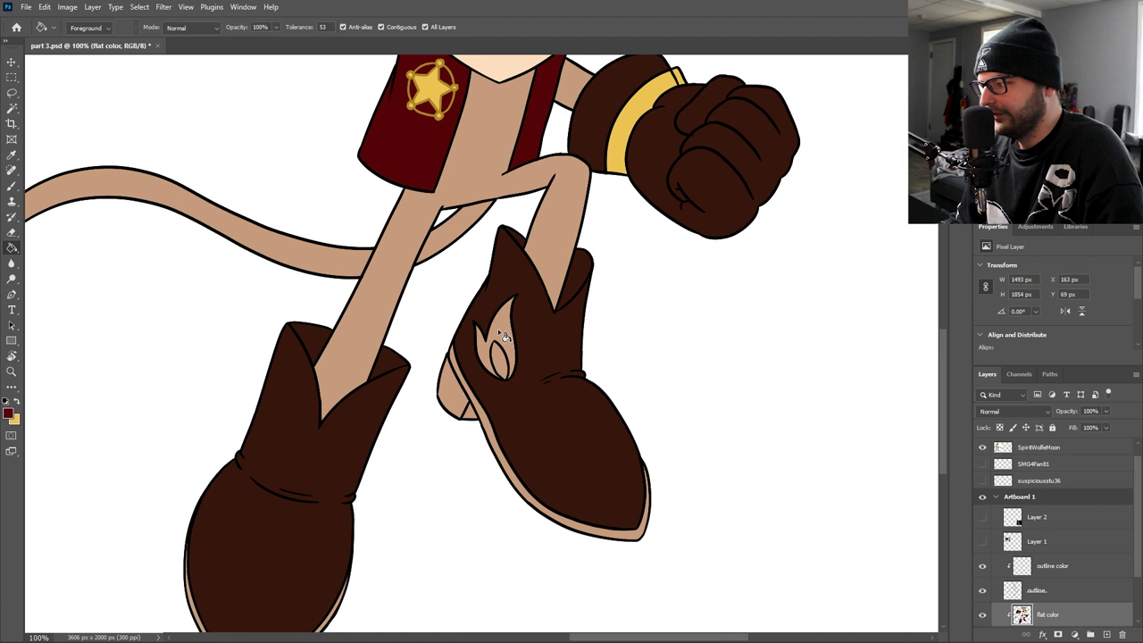
- Fill the flame emblem on the raised boot dark red and its inner flame gold
click(497, 329)
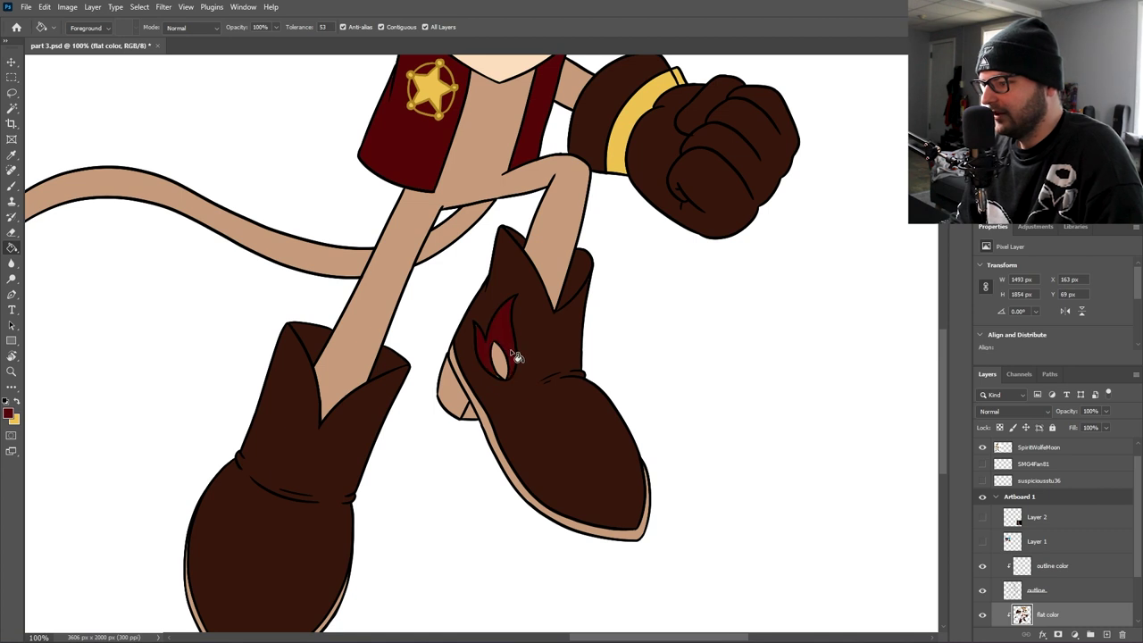
key(x)
click(501, 360)
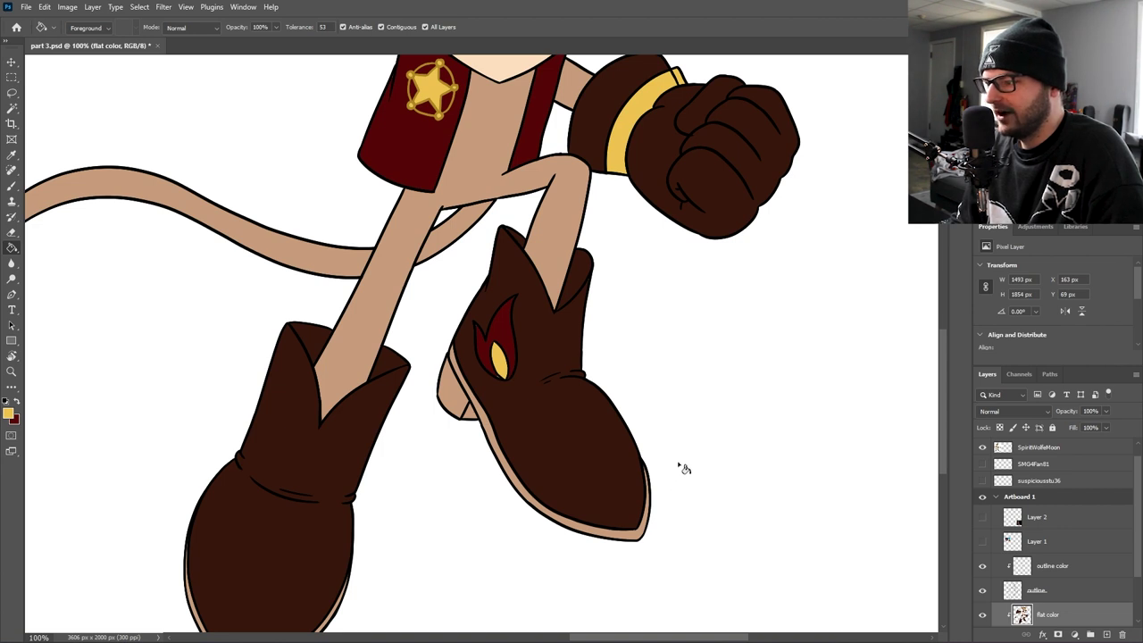
key(x)
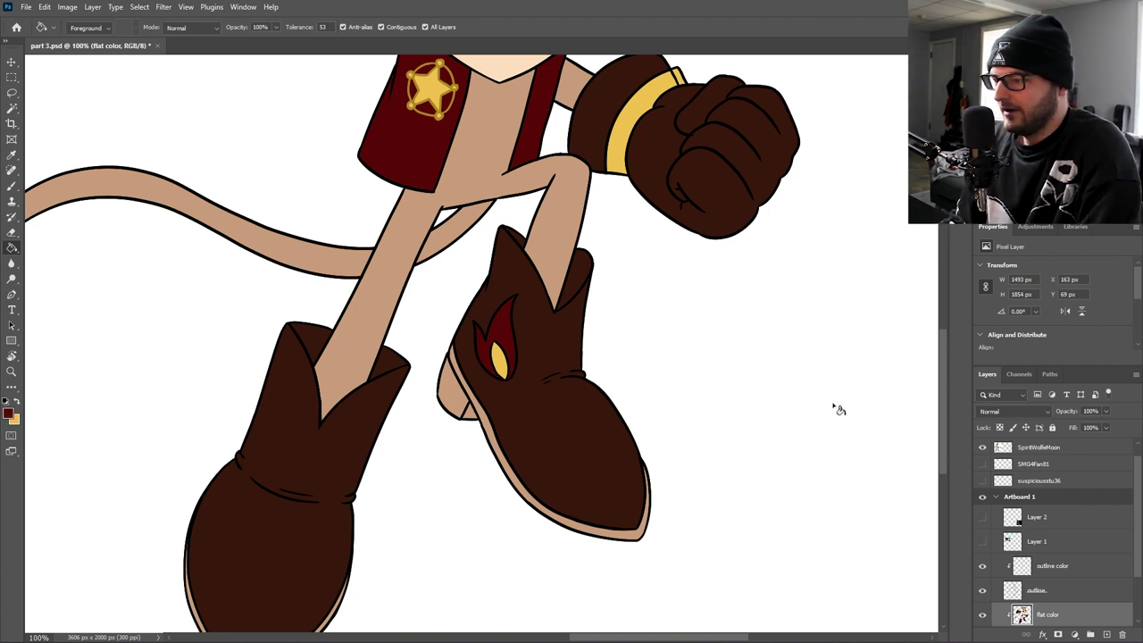
- Fill the hat band with the grey sampled from the boot sole, and refill it with a darker charcoal
key(ctrl+minus)
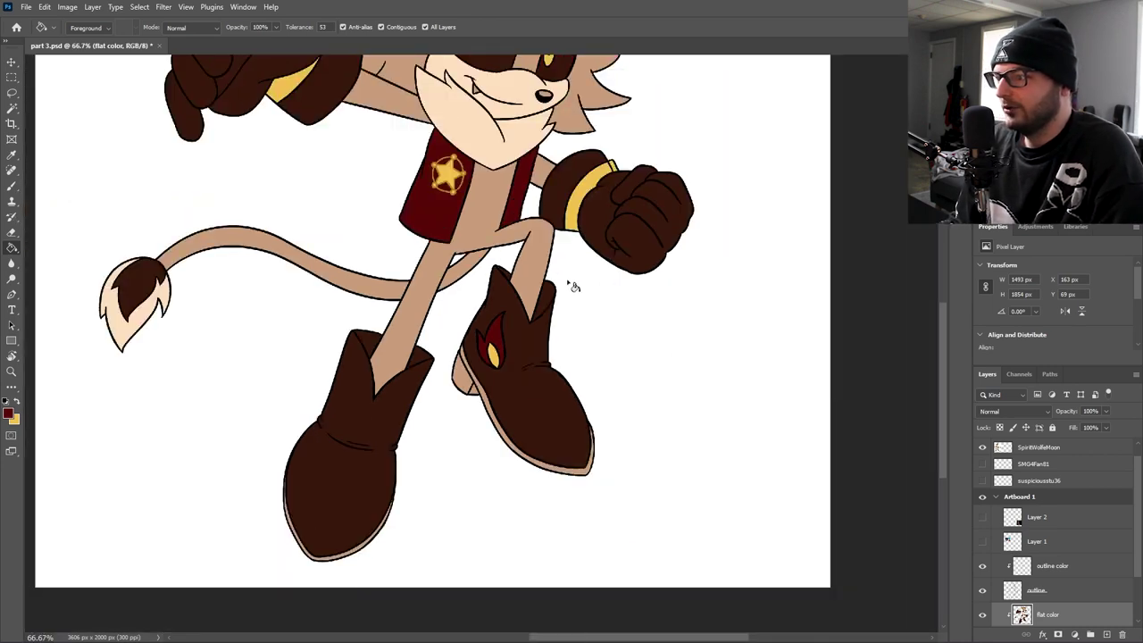
drag(580, 282, 710, 303)
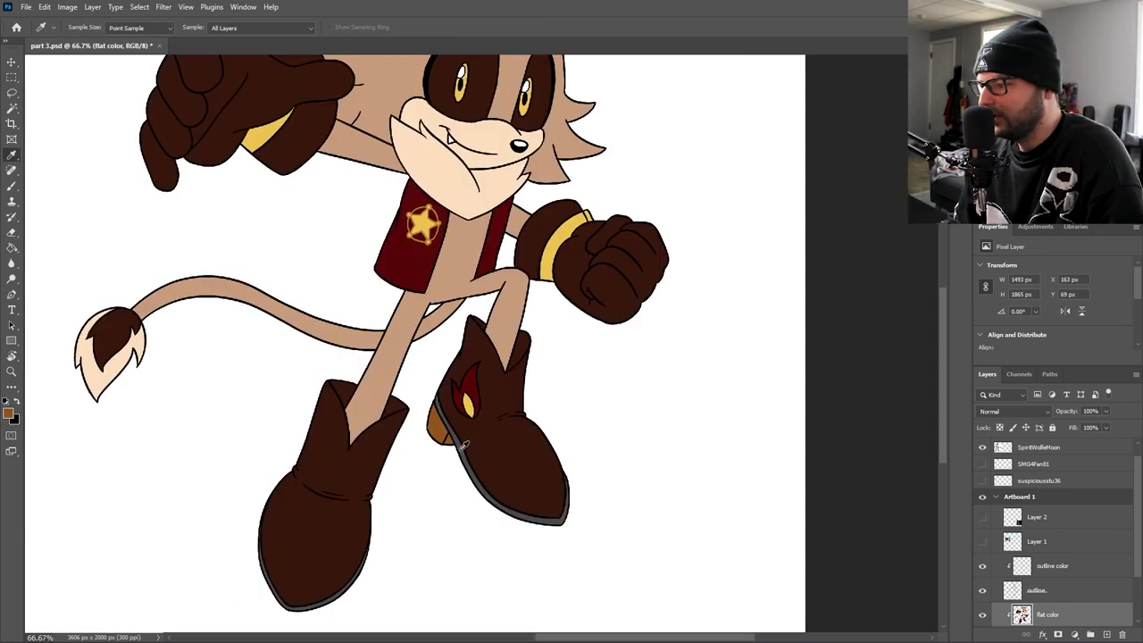
click(463, 444)
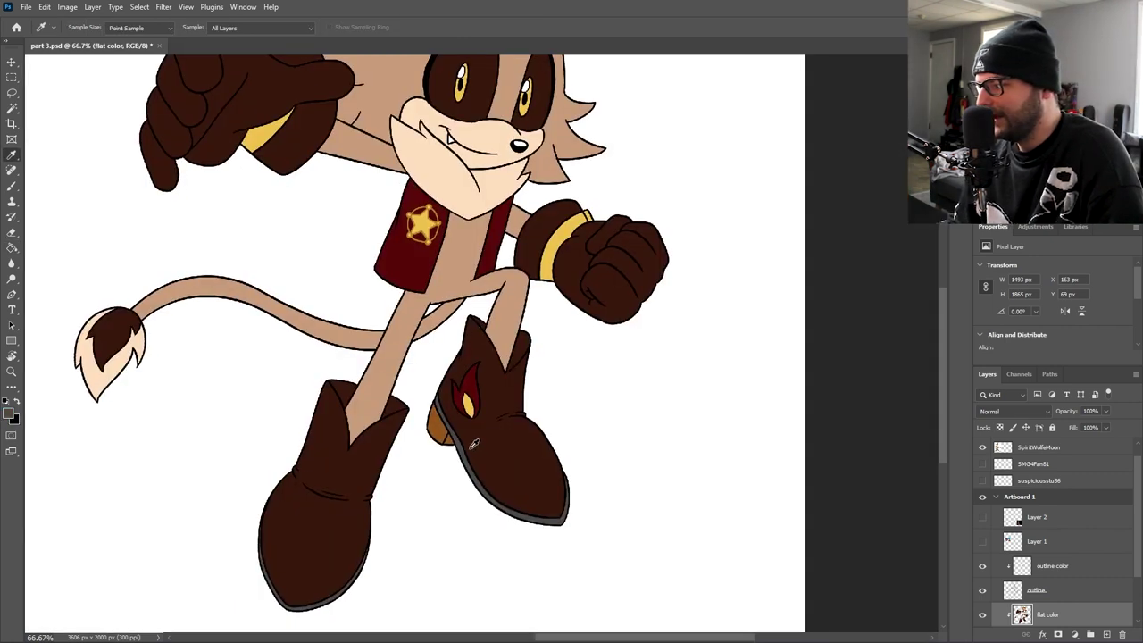
key(g)
scroll(538, 181, up, 5)
click(538, 181)
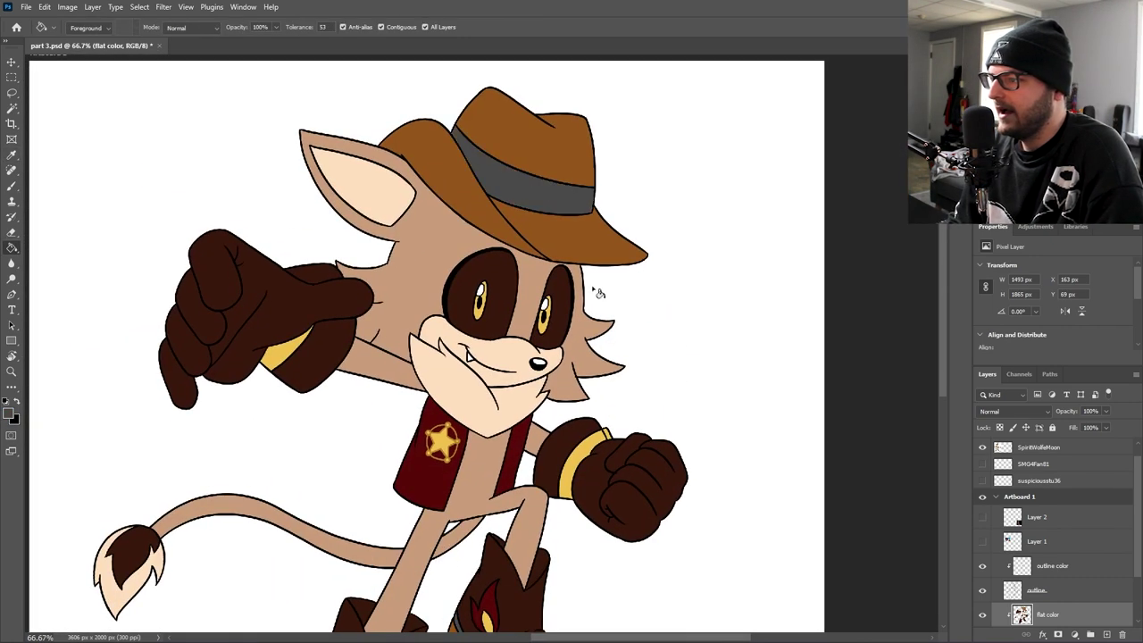
click(528, 179)
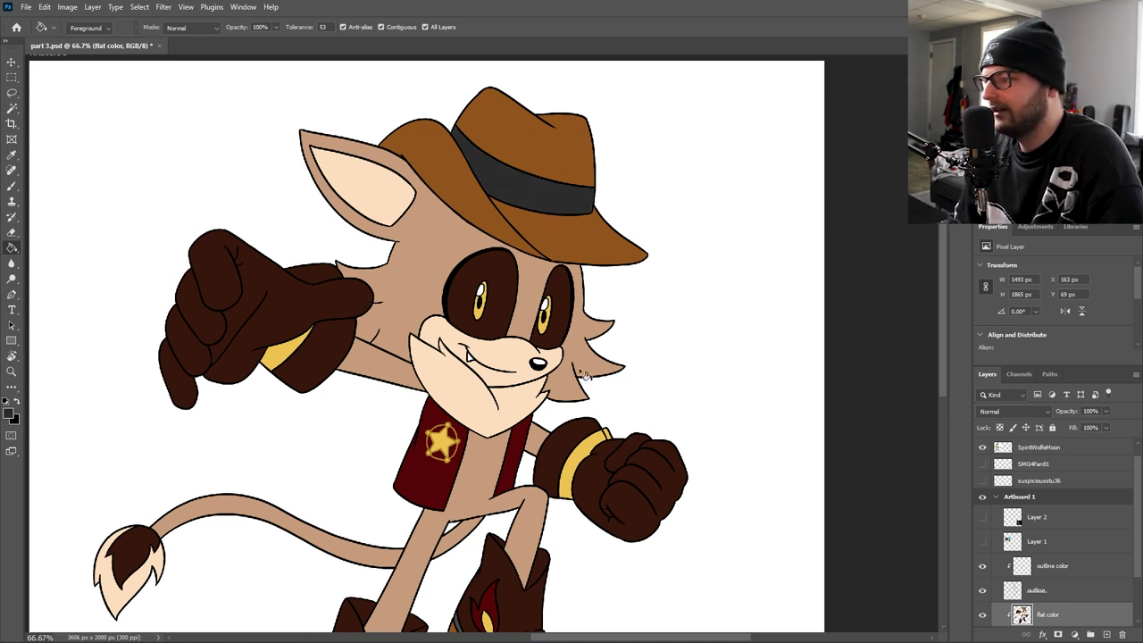
- Recolor the outer leather of both cowboy boots with the hat's orange-brown
scroll(651, 446, down, 5)
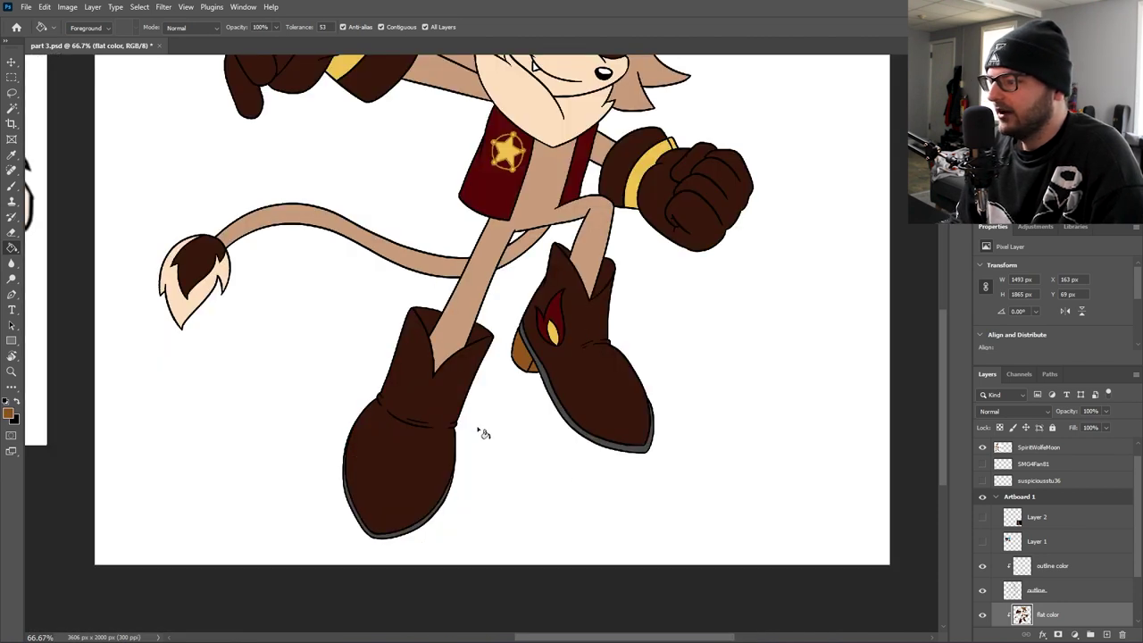
click(406, 388)
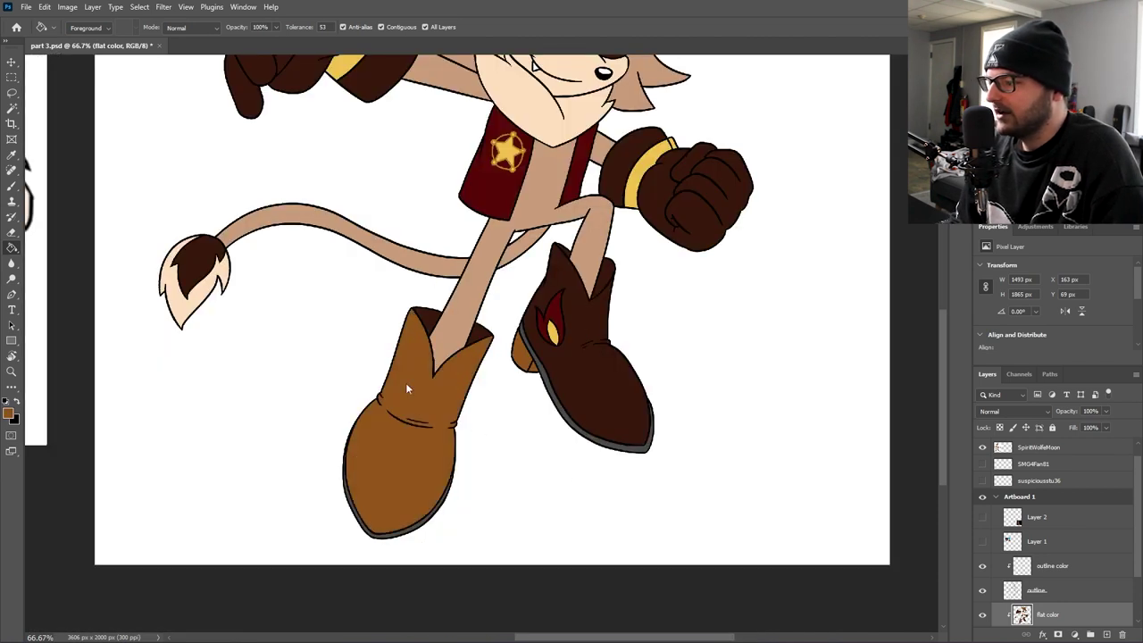
click(593, 394)
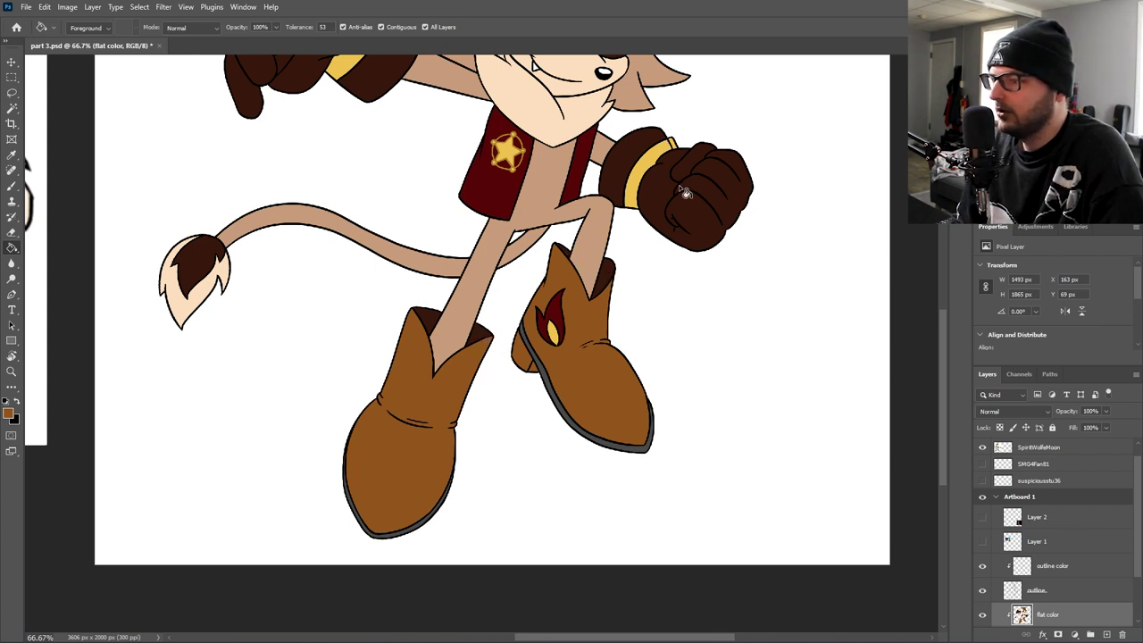
scroll(754, 183, down, 1)
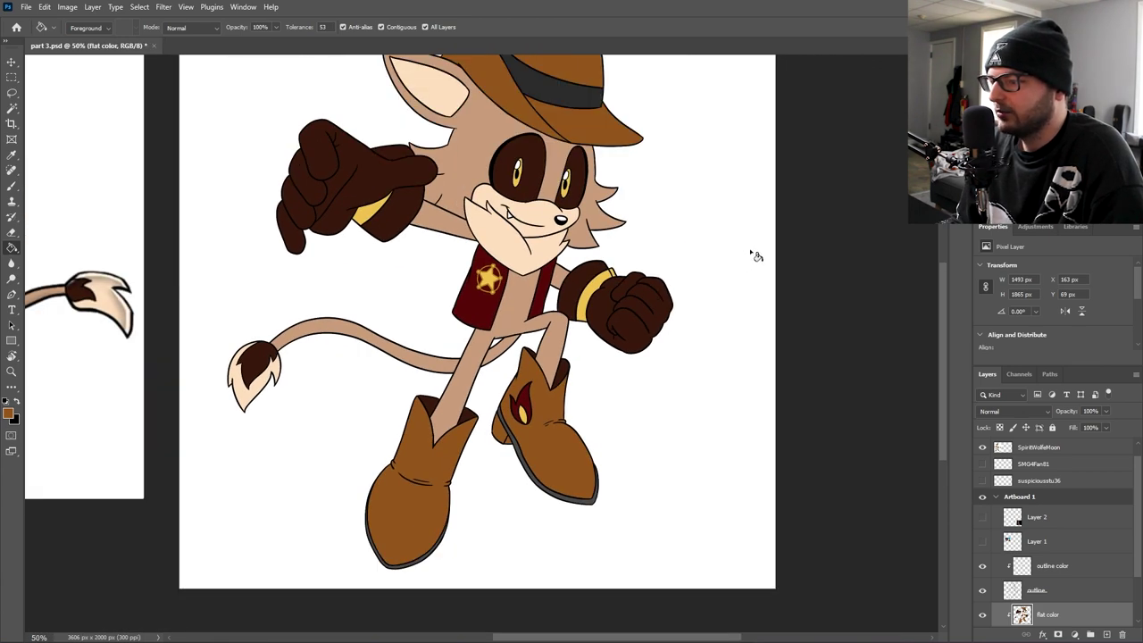
key(v)
scroll(857, 318, down, 1)
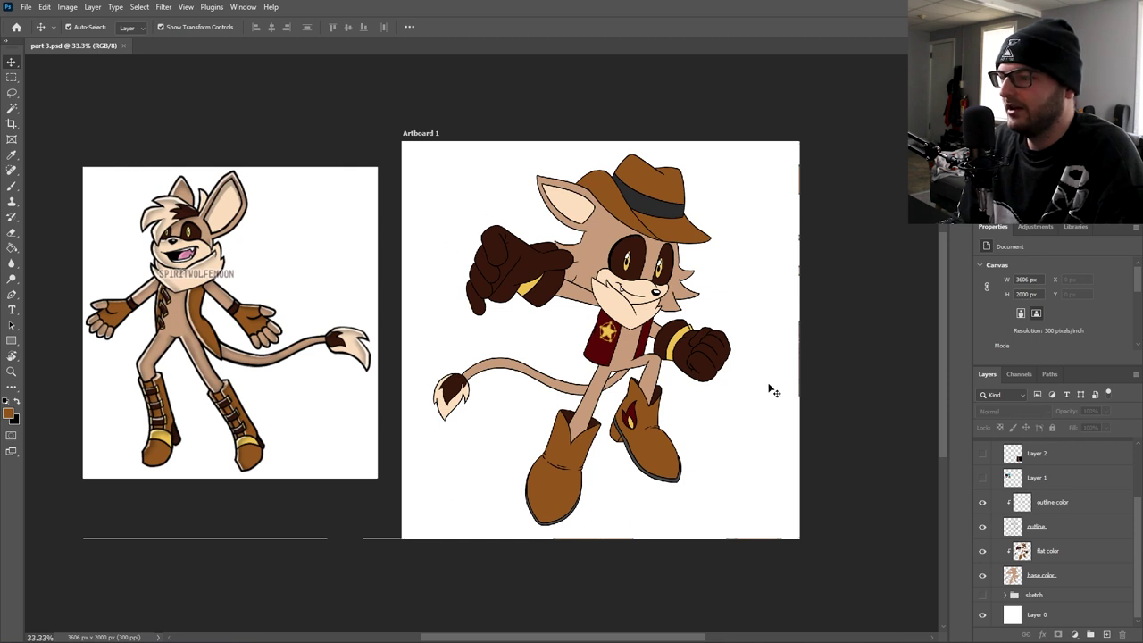
drag(651, 397, 622, 380)
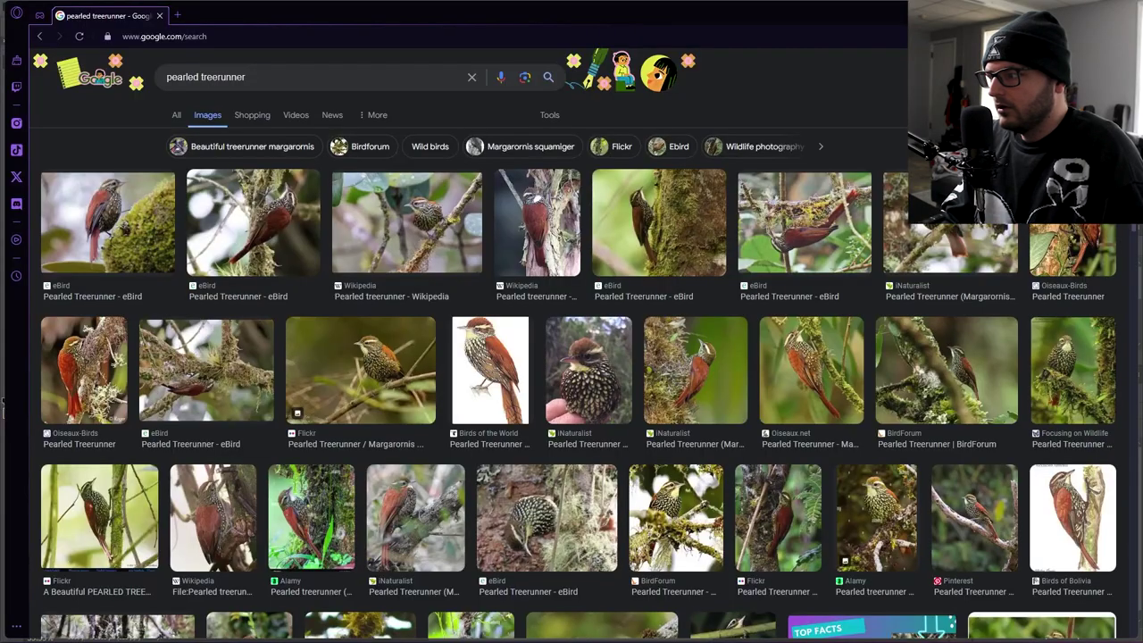
- Pick a pearled treerunner photo from the browser's image results and place it beside the blank artboard in Photoshop as a reference
click(973, 516)
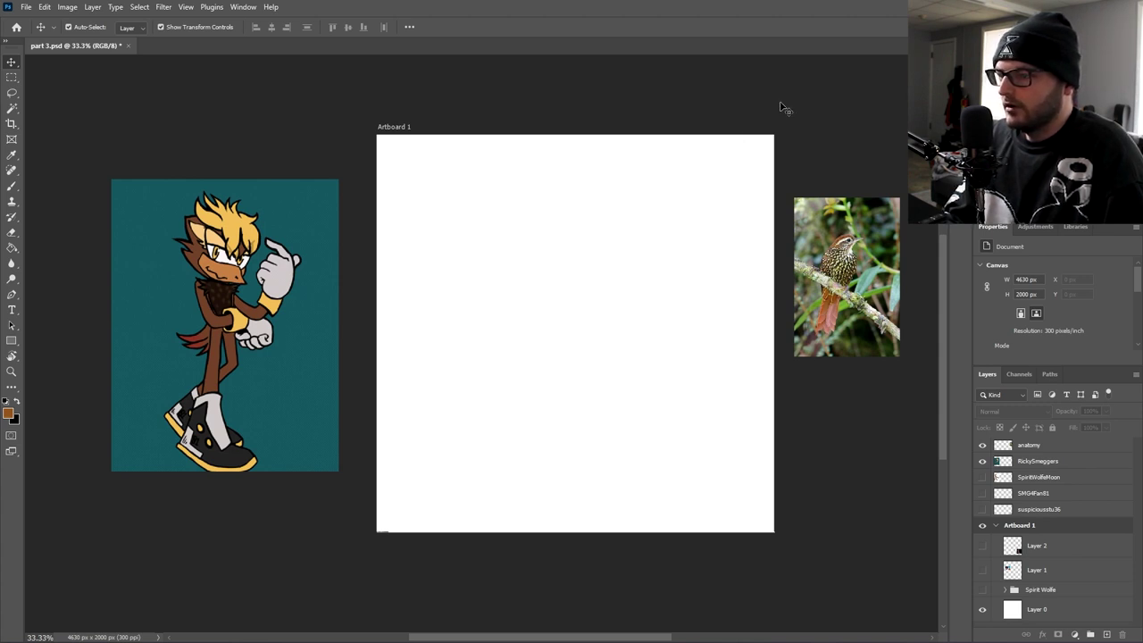
drag(780, 106, 756, 102)
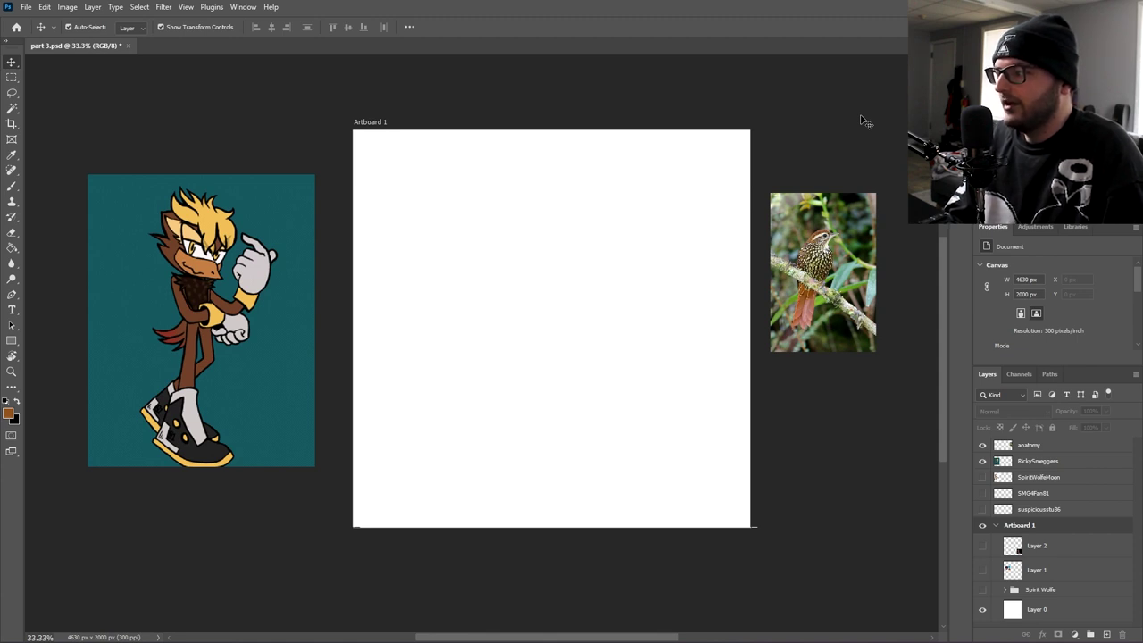
drag(810, 256, 841, 246)
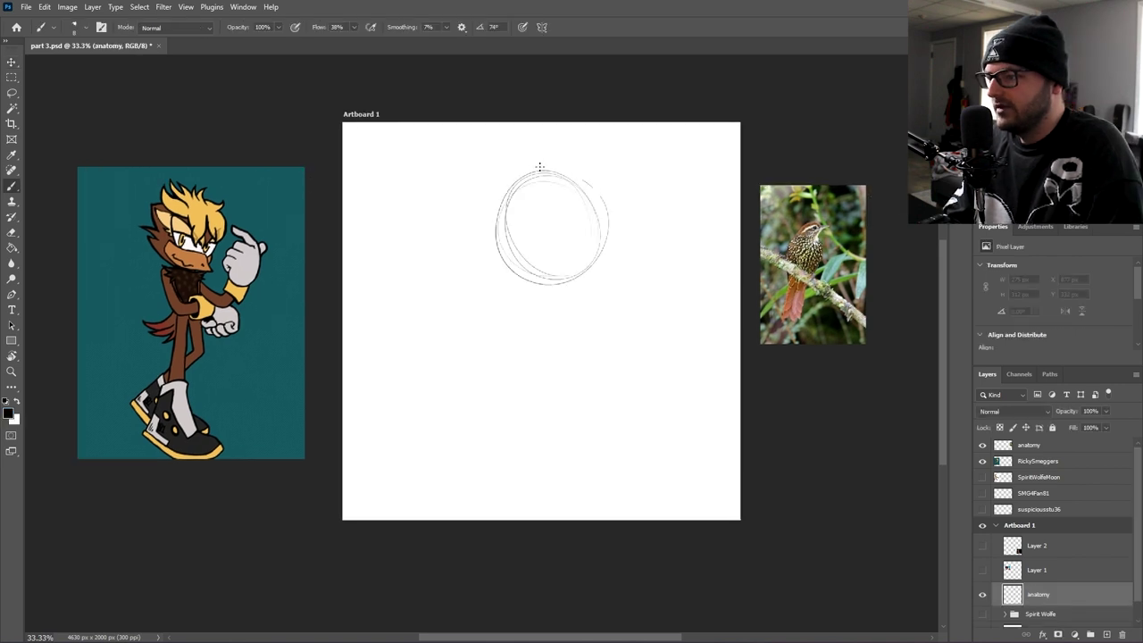
mouse_move(535, 166)
mouse_down()
mouse_move(604, 220)
mouse_move(585, 272)
mouse_move(496, 249)
mouse_move(501, 189)
mouse_move(586, 176)
mouse_move(615, 241)
mouse_move(534, 278)
mouse_move(494, 214)
mouse_move(528, 163)
mouse_move(572, 166)
mouse_move(562, 264)
mouse_up()
key(ctrl+z)
key(ctrl+z)
key(ctrl+z)
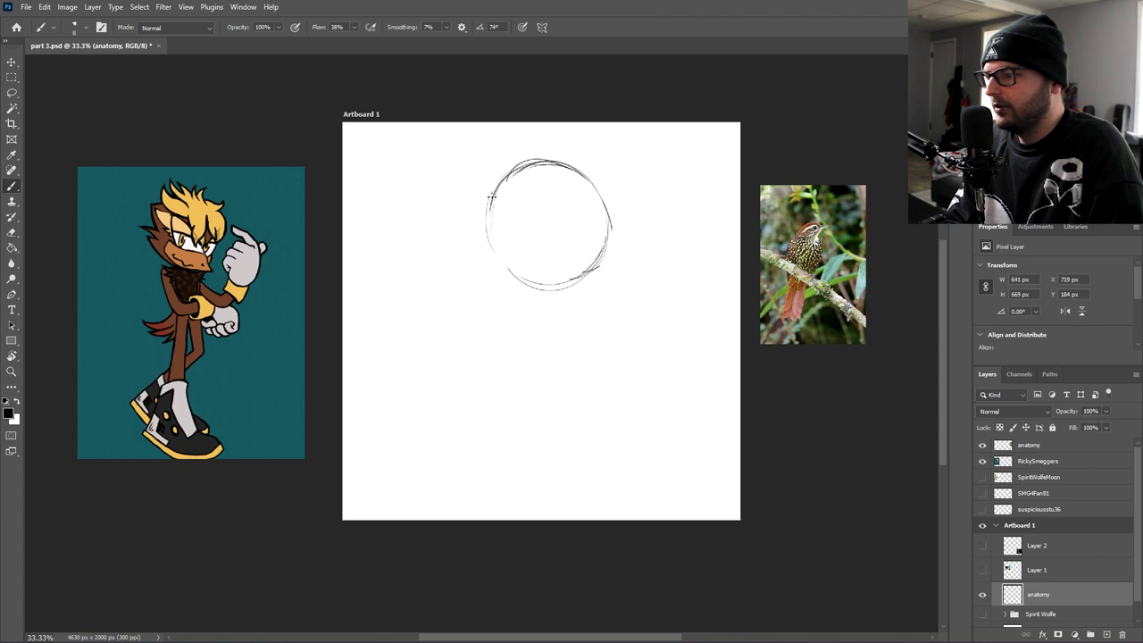
- Rough in the character's anatomy: a round head with guideline, torso, raised arm, outstretched foreground hand, striding legs and large boots
mouse_move(490, 195)
mouse_down()
mouse_move(511, 228)
mouse_move(514, 278)
mouse_up()
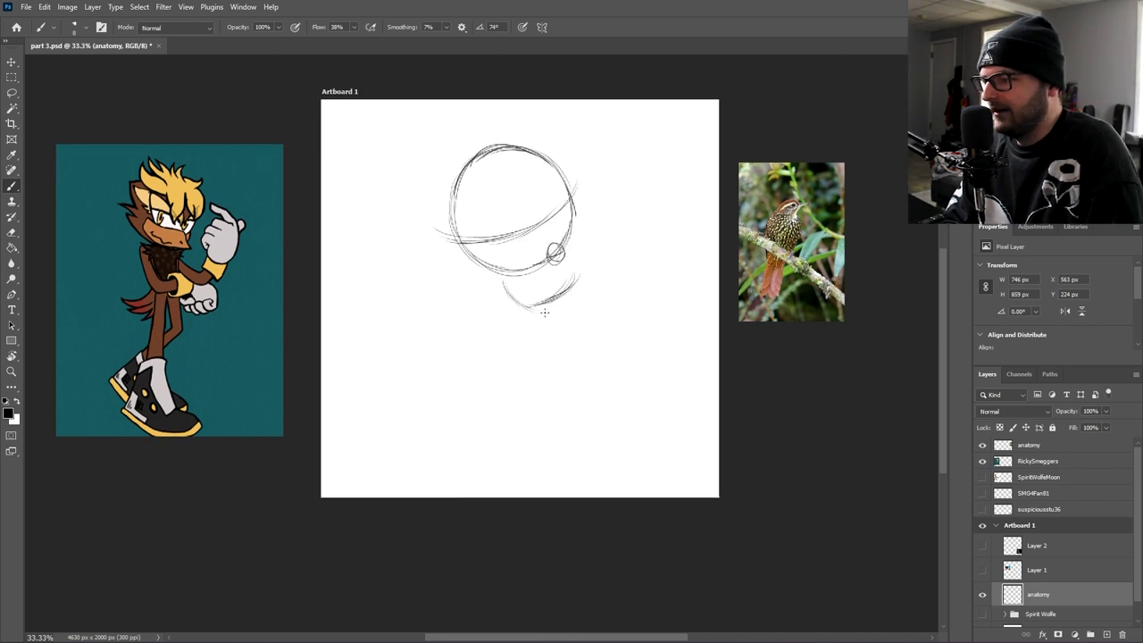
drag(531, 316, 541, 335)
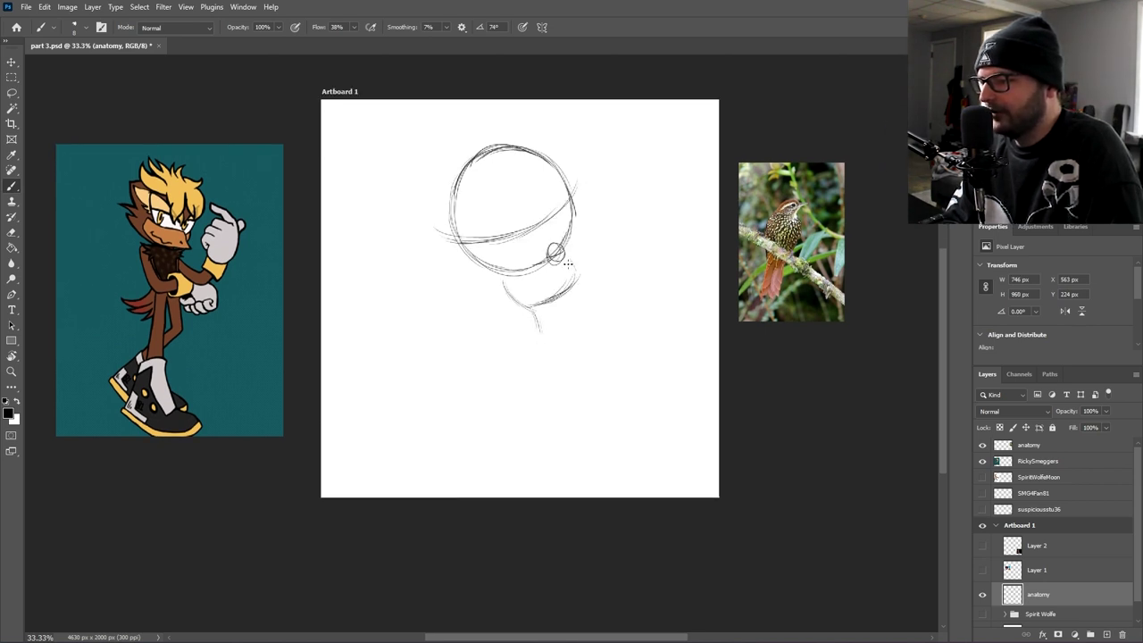
mouse_move(568, 262)
mouse_down()
mouse_move(580, 326)
mouse_move(586, 292)
mouse_move(535, 324)
mouse_move(506, 381)
mouse_move(503, 424)
mouse_up()
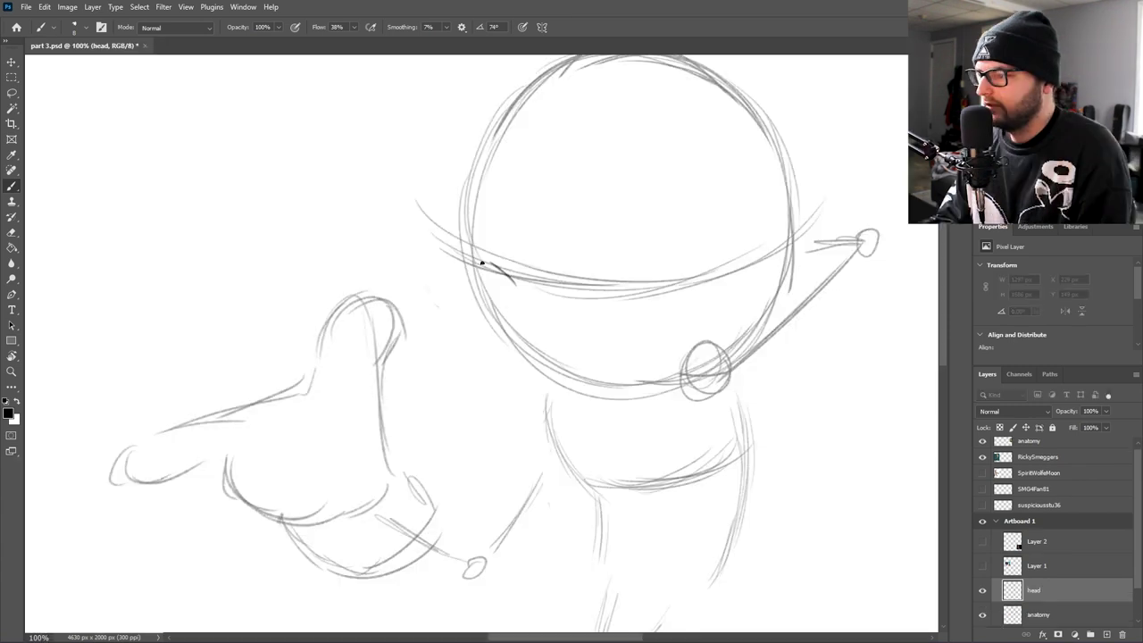
- Sketch the open, toothy beak and the large angled eye with its outer rim on the head layer
mouse_move(482, 259)
mouse_down()
mouse_move(498, 269)
mouse_move(466, 257)
mouse_move(369, 273)
mouse_move(428, 260)
mouse_move(549, 375)
mouse_move(527, 400)
mouse_move(546, 382)
mouse_move(623, 378)
mouse_up()
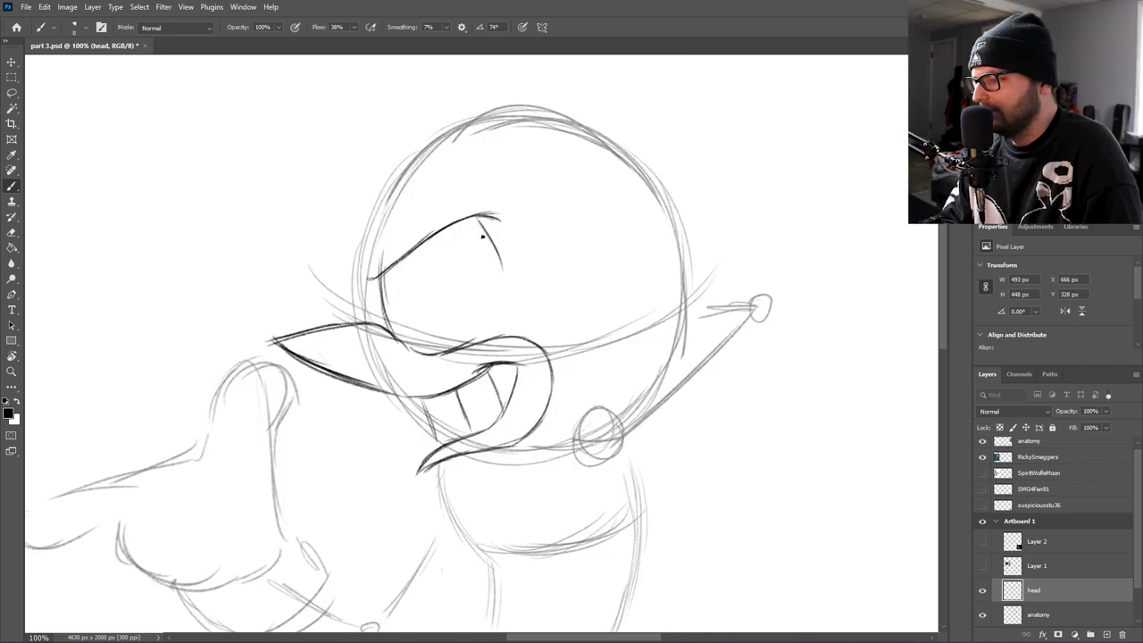
mouse_move(483, 225)
mouse_down()
mouse_move(505, 308)
mouse_move(500, 262)
mouse_move(489, 348)
mouse_up()
drag(496, 259, 502, 323)
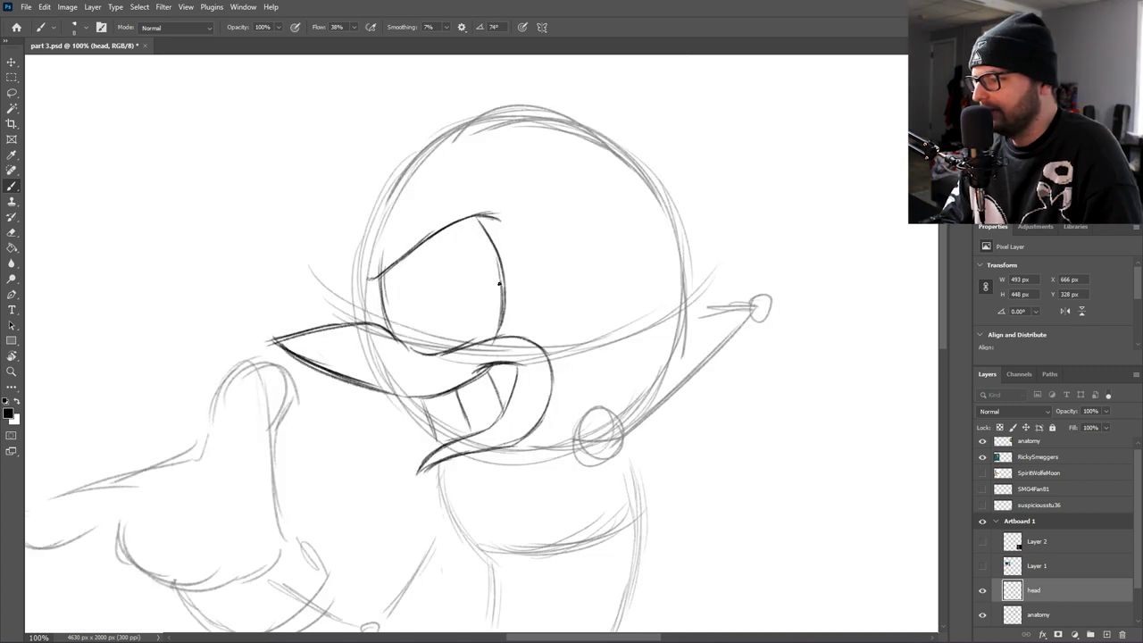
drag(482, 219, 503, 285)
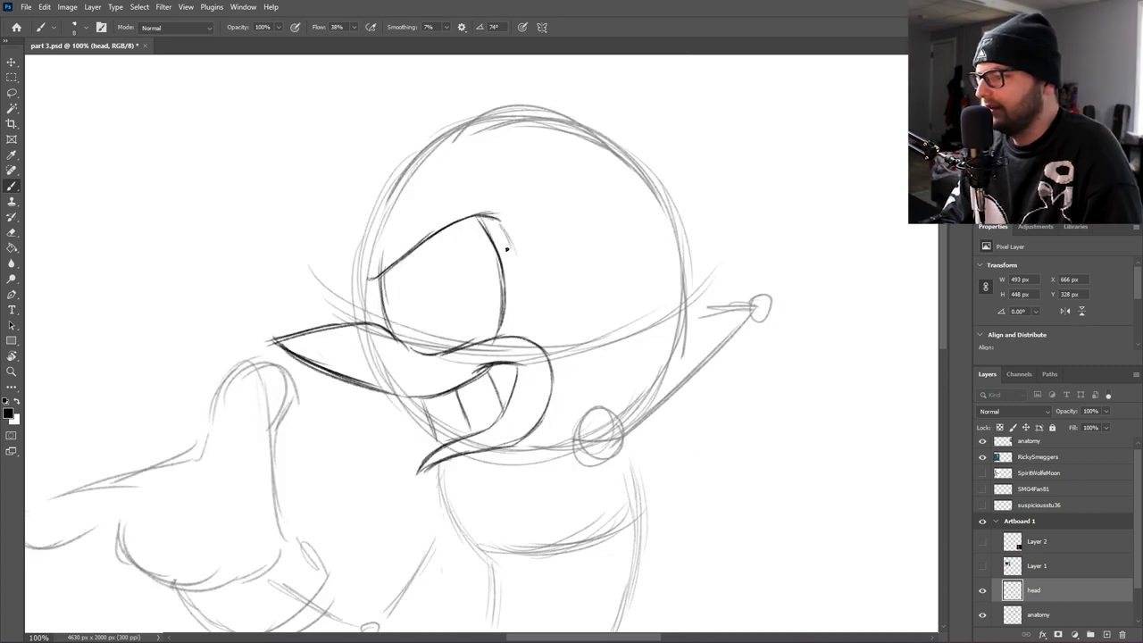
mouse_move(500, 225)
mouse_down()
mouse_move(517, 318)
mouse_move(521, 275)
mouse_move(512, 337)
mouse_move(513, 339)
mouse_up()
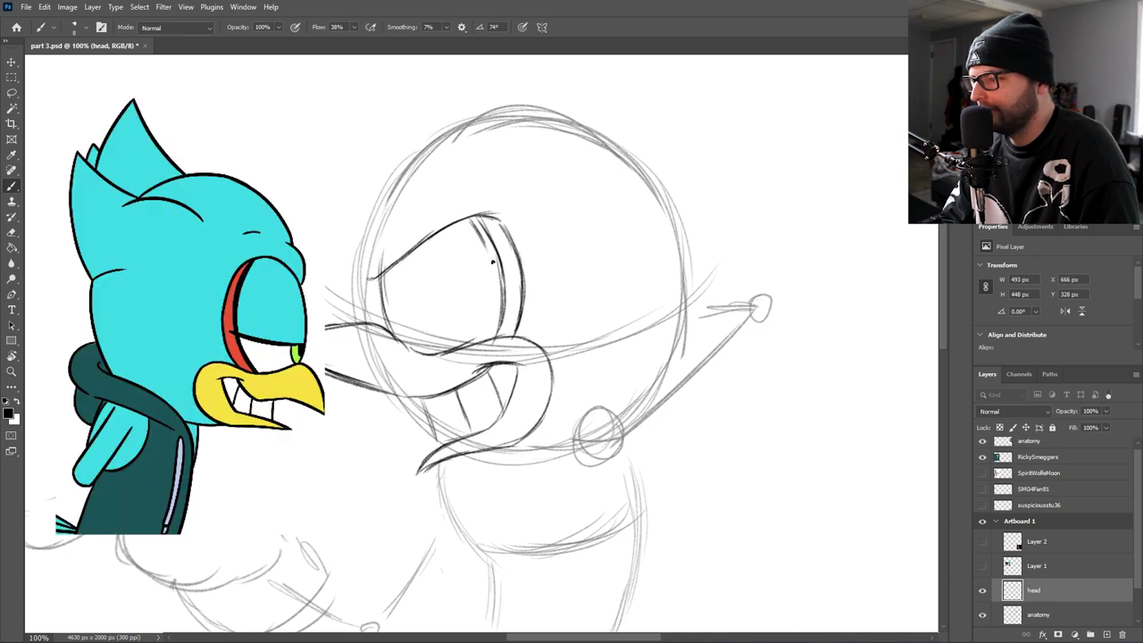
- Thicken the eye's rear edge, and add the half-lowered lid, narrow pupil and brow and forehead outline
drag(488, 250, 498, 302)
drag(482, 229, 498, 284)
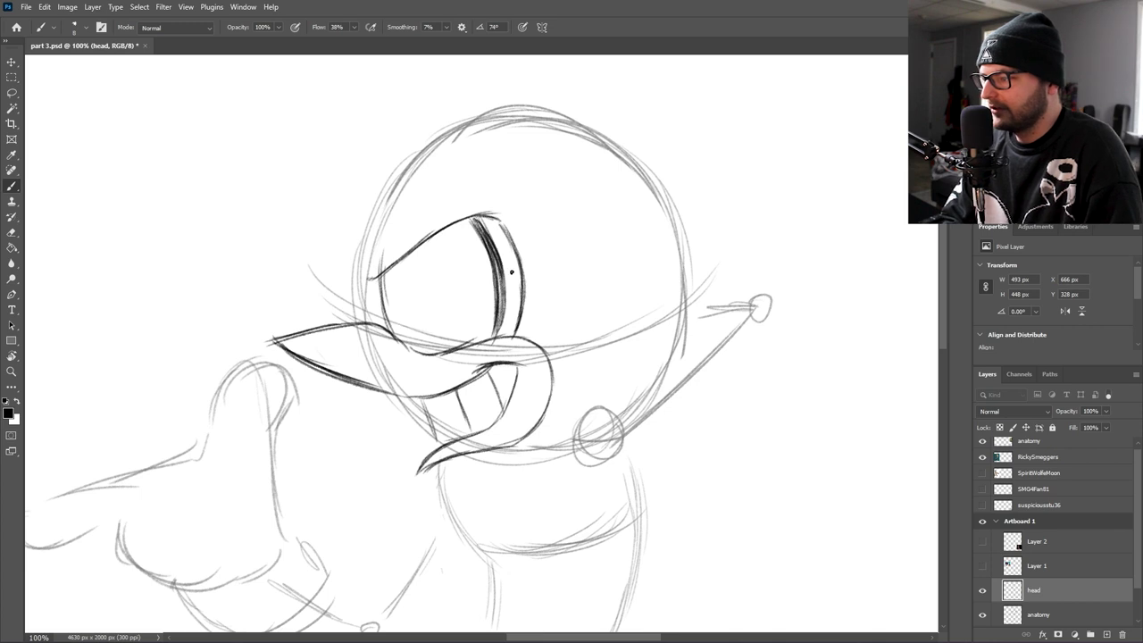
drag(364, 265, 367, 277)
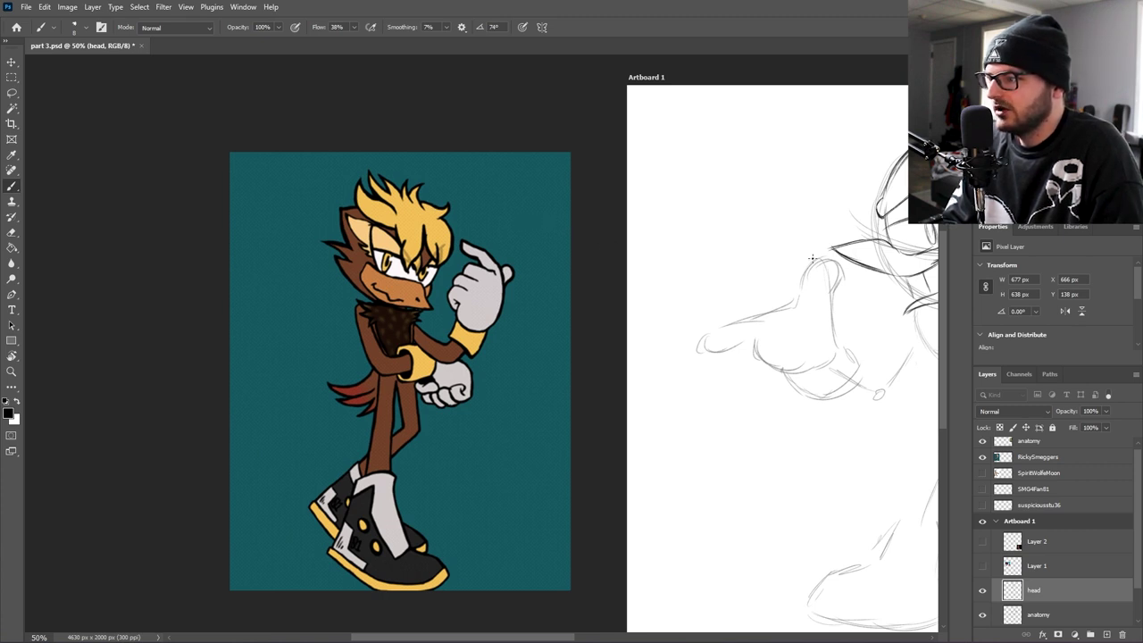
- Sketch the swept-back, pointed crest feathers rising from the forehead over the top of the head
drag(863, 261, 435, 290)
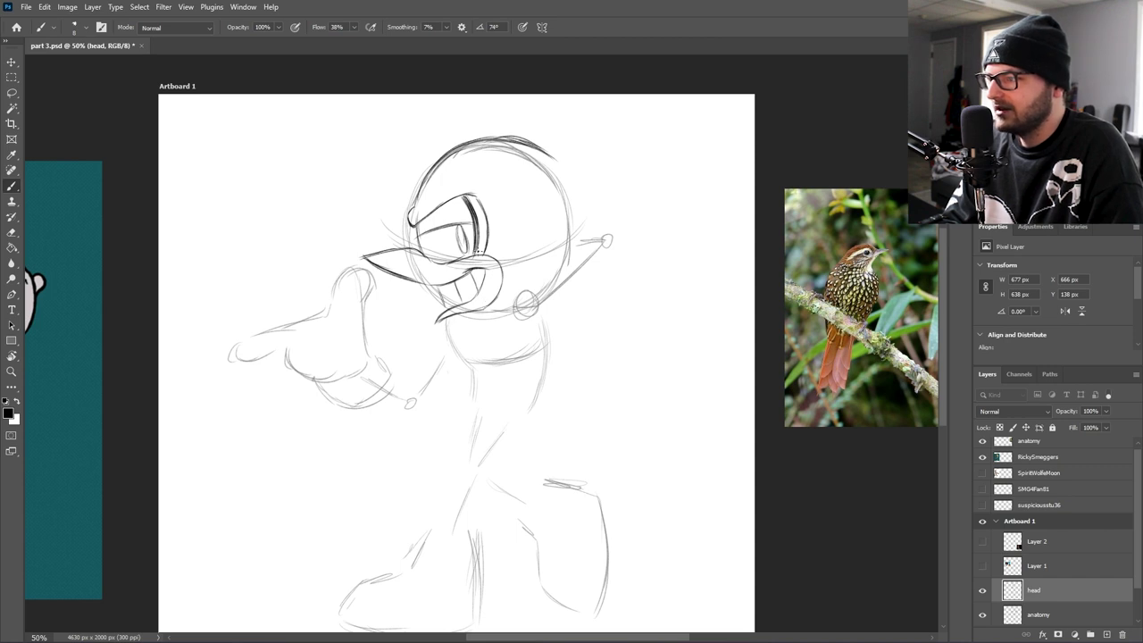
drag(451, 222, 433, 293)
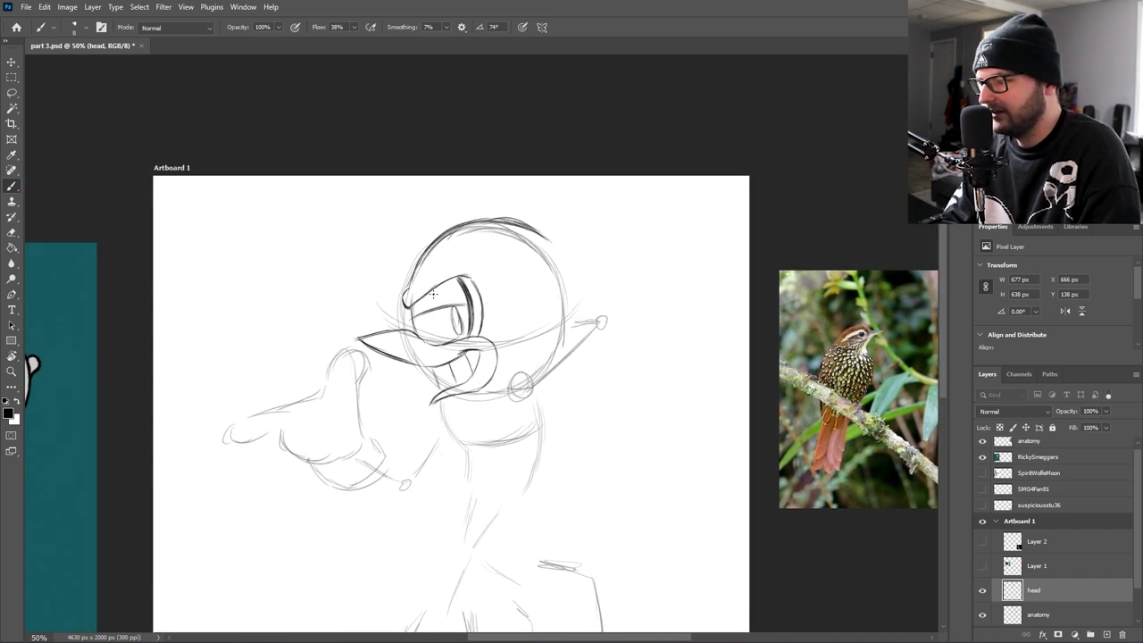
key(ctrl+plus)
drag(417, 185, 384, 268)
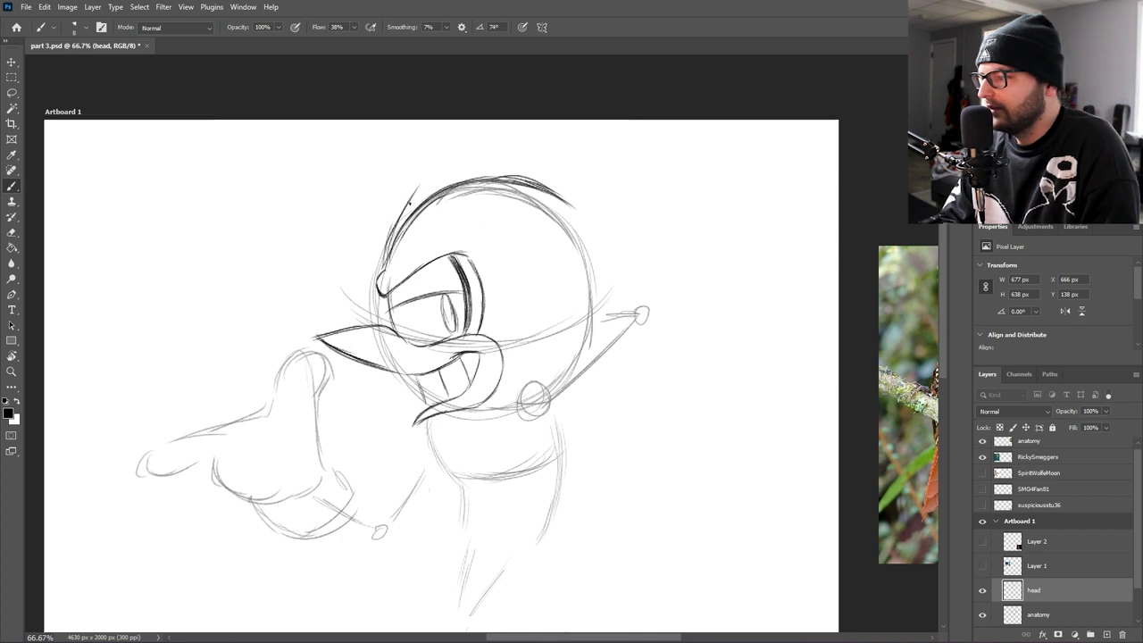
mouse_move(428, 160)
mouse_down()
mouse_move(407, 201)
mouse_move(430, 152)
mouse_move(435, 170)
mouse_move(540, 136)
mouse_up()
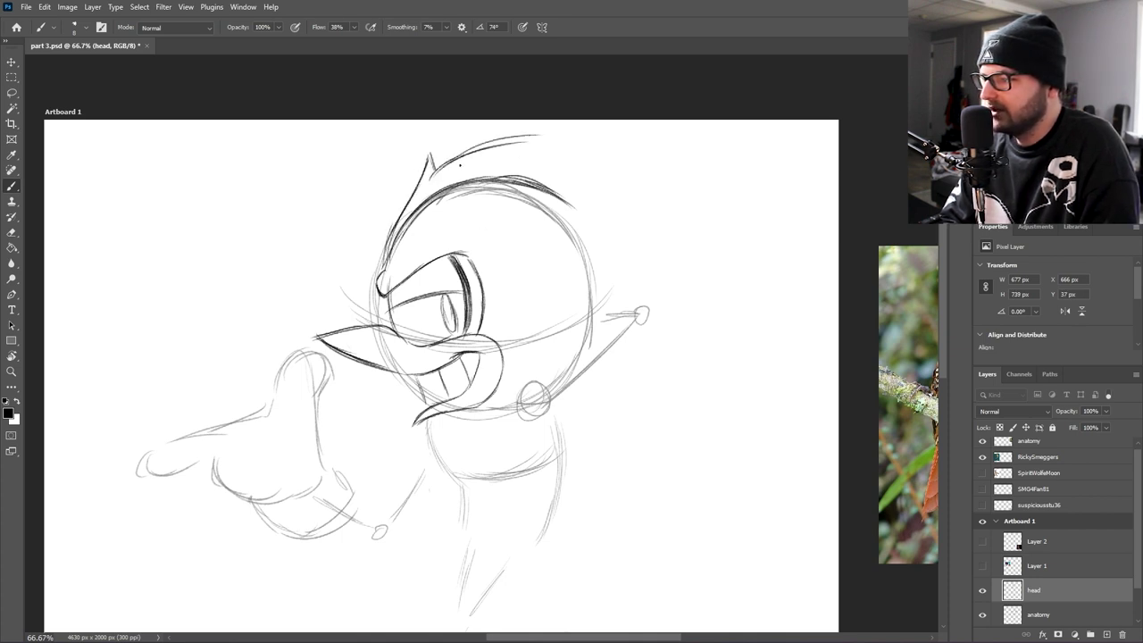
key(ctrl+z)
drag(439, 167, 593, 126)
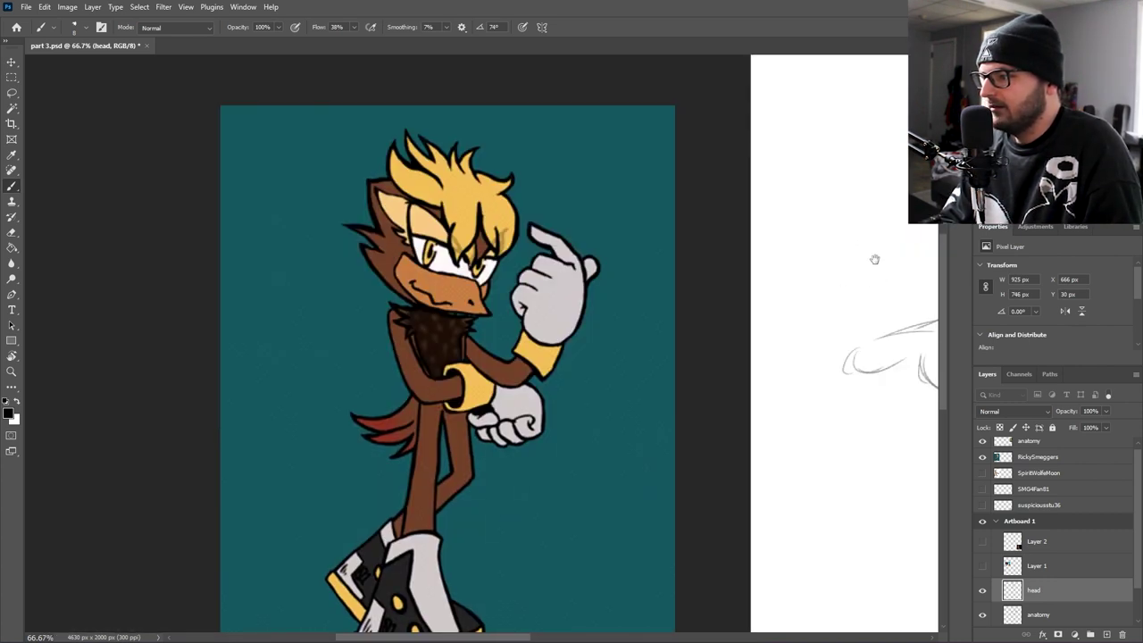
- Sketch the treerunner-style spiky feather marking behind the eye, and outline the jaw and the raised arm
drag(875, 259, 328, 242)
drag(801, 232, 286, 298)
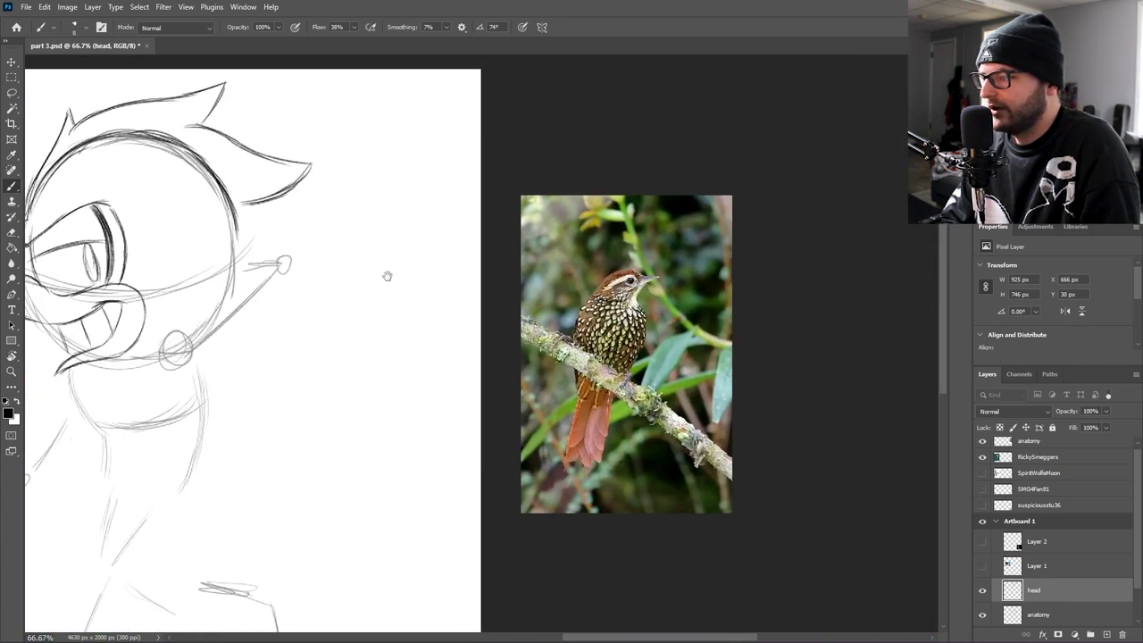
mouse_move(387, 276)
mouse_down()
mouse_move(747, 329)
mouse_move(544, 288)
mouse_up()
key(ctrl+plus)
key(ctrl+minus)
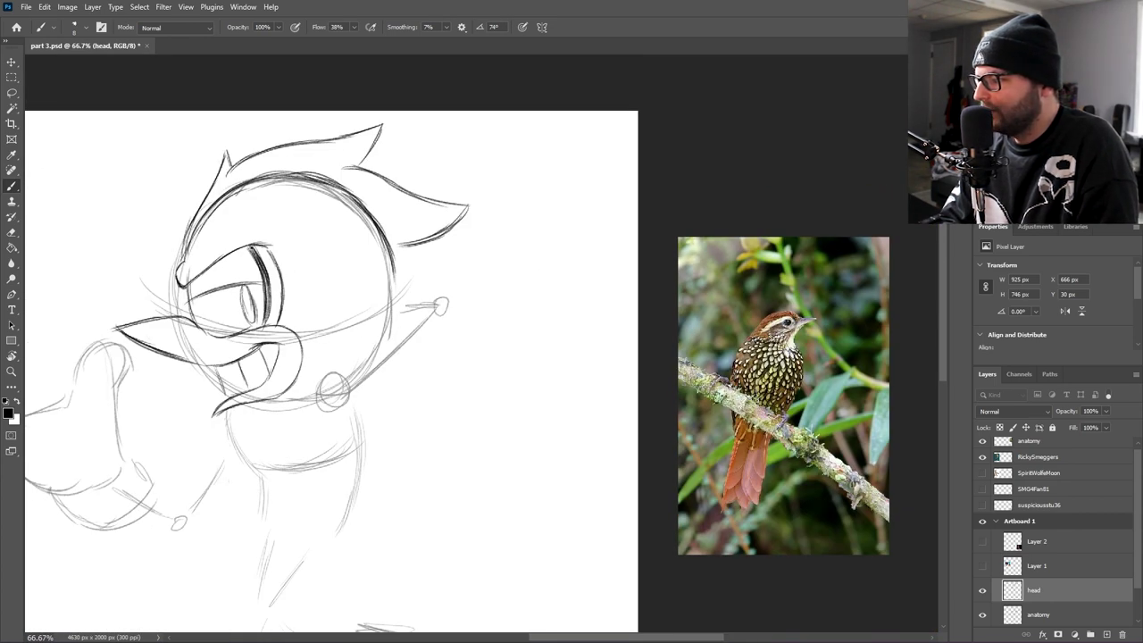
mouse_move(297, 242)
mouse_down()
mouse_move(323, 233)
mouse_move(295, 240)
mouse_move(304, 263)
mouse_move(366, 259)
mouse_move(297, 305)
mouse_move(345, 322)
mouse_up()
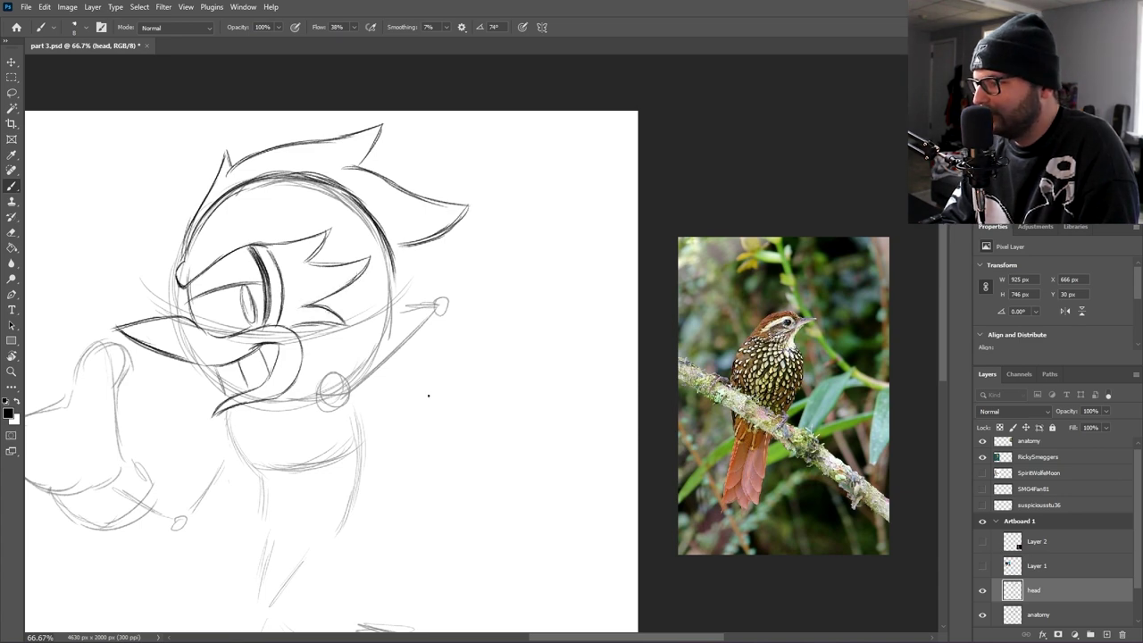
mouse_move(314, 366)
mouse_down()
mouse_move(485, 287)
mouse_move(576, 310)
mouse_up()
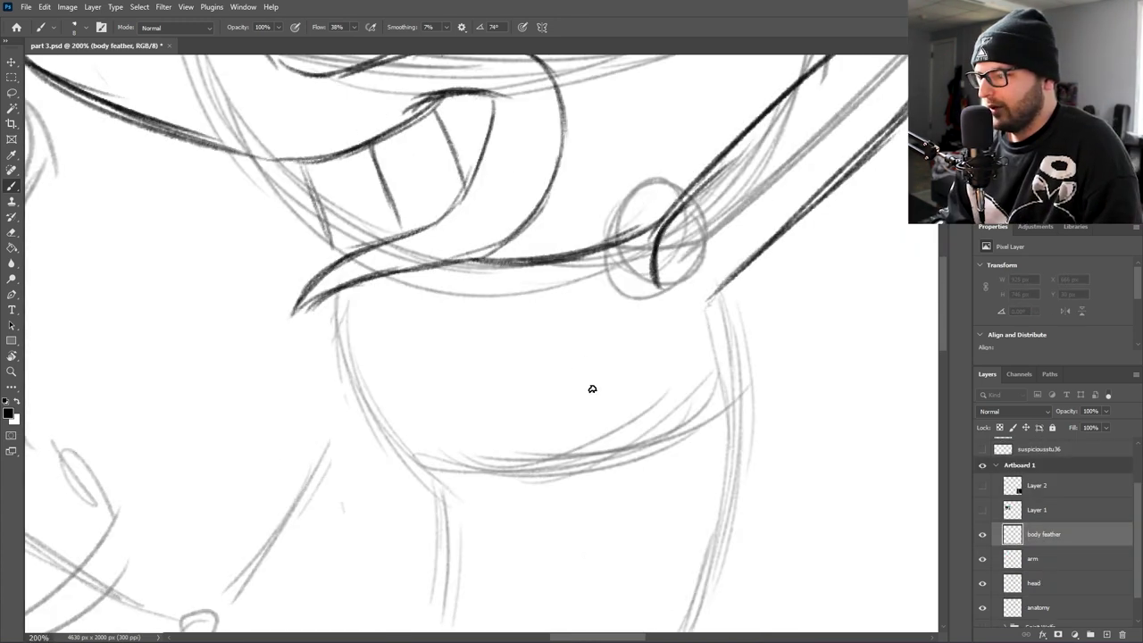
- Sketch a cluster of overlapping pointed feathers hanging beneath the beak on the body feather layer
mouse_move(584, 408)
mouse_down()
mouse_move(664, 264)
mouse_move(628, 243)
mouse_up()
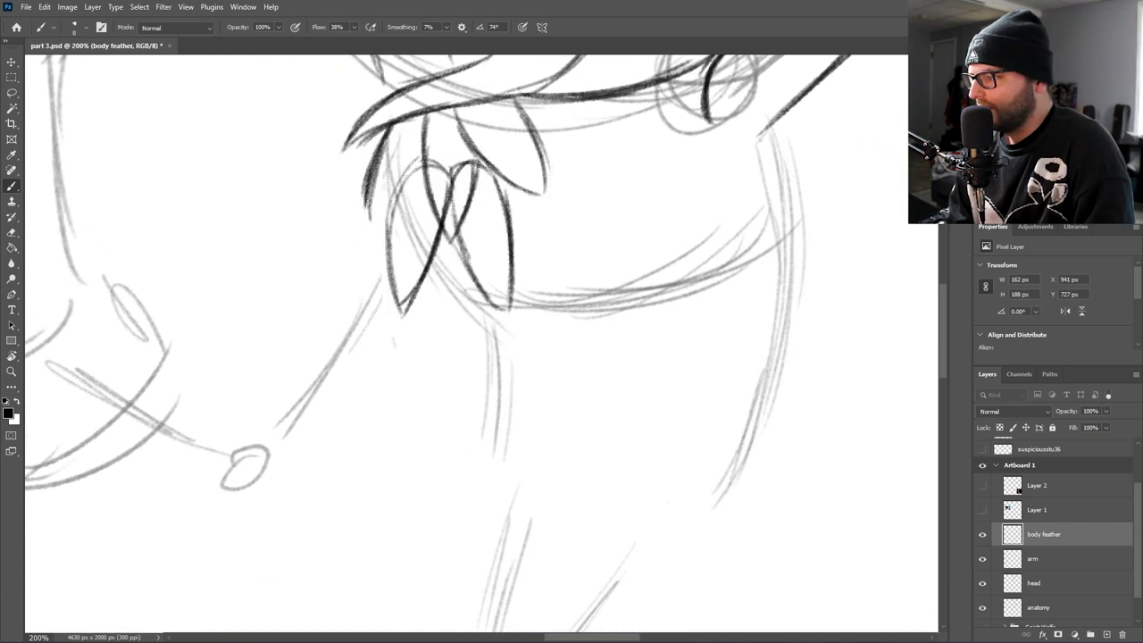
mouse_move(371, 204)
mouse_down()
mouse_move(367, 217)
mouse_move(388, 189)
mouse_move(367, 218)
mouse_move(374, 170)
mouse_up()
mouse_move(368, 209)
mouse_down()
mouse_move(399, 147)
mouse_move(421, 129)
mouse_move(422, 172)
mouse_move(389, 220)
mouse_up()
mouse_move(420, 163)
mouse_down()
mouse_move(390, 232)
mouse_move(449, 336)
mouse_up()
mouse_move(434, 275)
mouse_down()
mouse_move(451, 343)
mouse_move(473, 268)
mouse_move(454, 343)
mouse_up()
drag(473, 287, 449, 348)
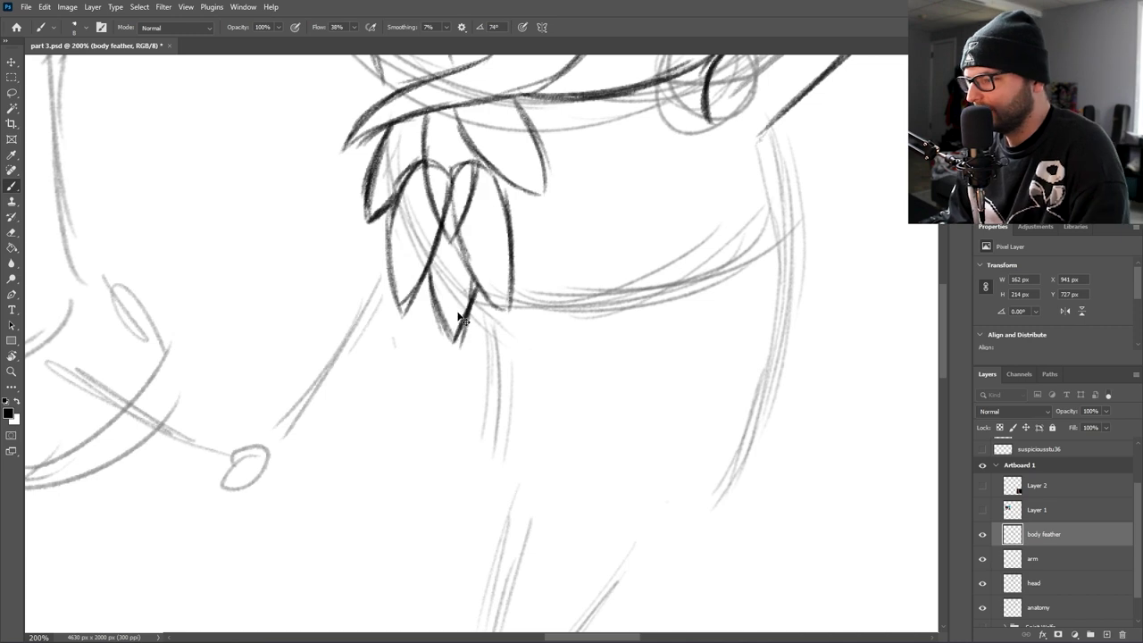
- Erase the overlapping lines inside the chest feather cluster and redraw the feather edges and tips
key(ctrl+minus)
key(ctrl+minus)
key(ctrl+minus)
key(ctrl+minus)
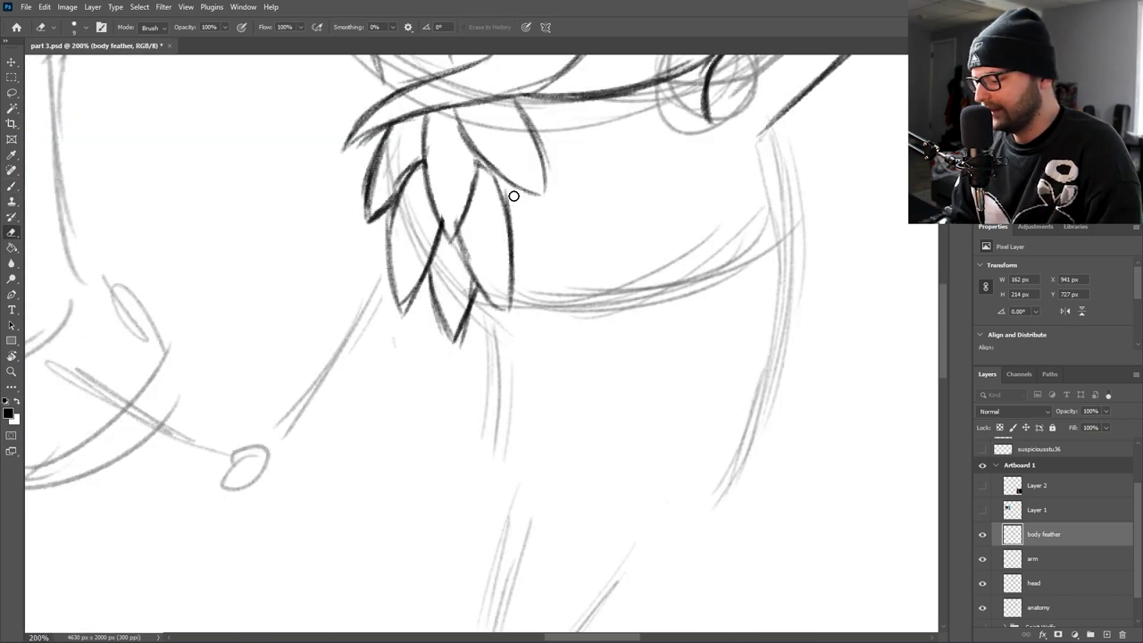
key(b)
mouse_move(459, 112)
mouse_down()
mouse_move(507, 191)
mouse_move(485, 143)
mouse_move(551, 198)
mouse_move(518, 113)
mouse_up()
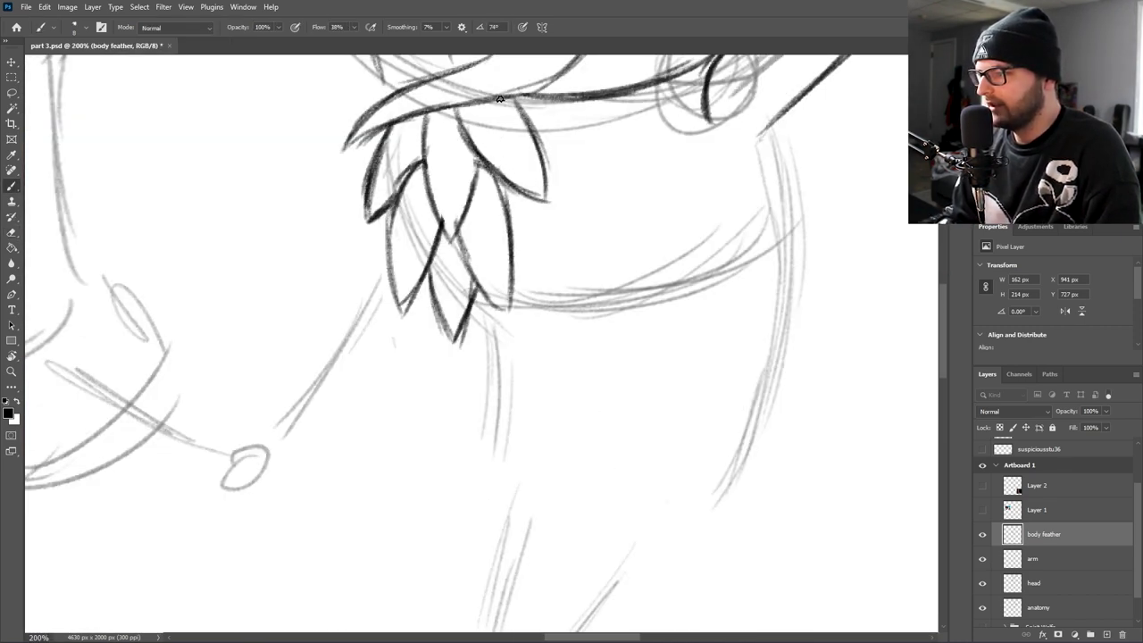
mouse_move(497, 178)
mouse_down()
mouse_move(512, 245)
mouse_move(504, 194)
mouse_move(505, 315)
mouse_up()
drag(505, 316, 477, 279)
mouse_move(439, 222)
mouse_down()
mouse_move(418, 304)
mouse_move(404, 315)
mouse_up()
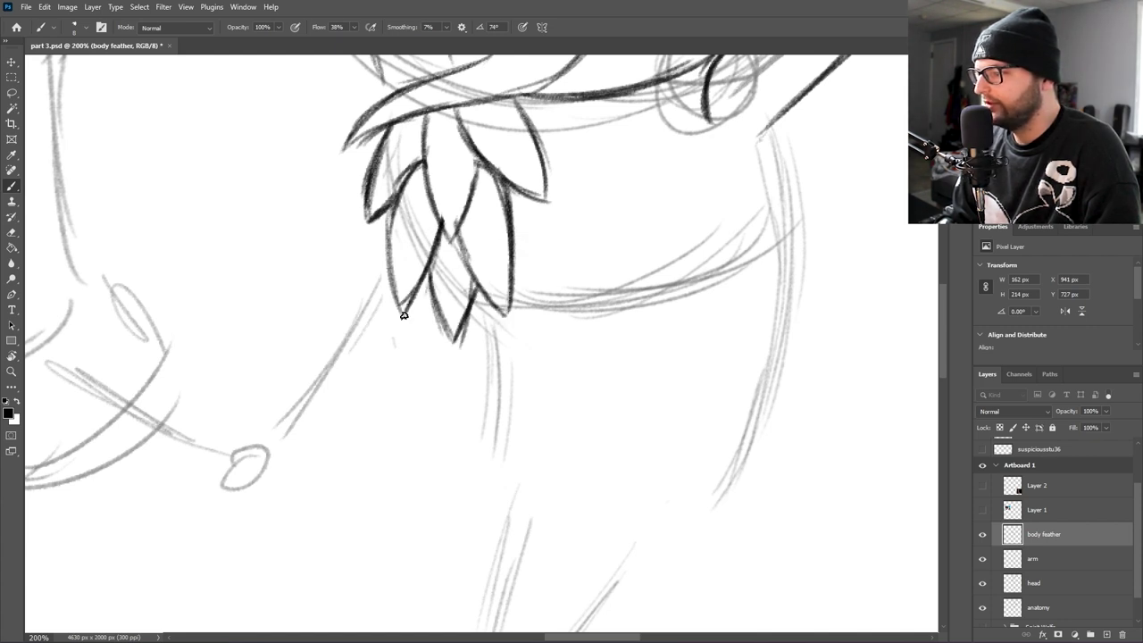
- Outline the front and back of the torso below the chest feathers on a separate body layer
key(ctrl+minus)
key(ctrl+minus)
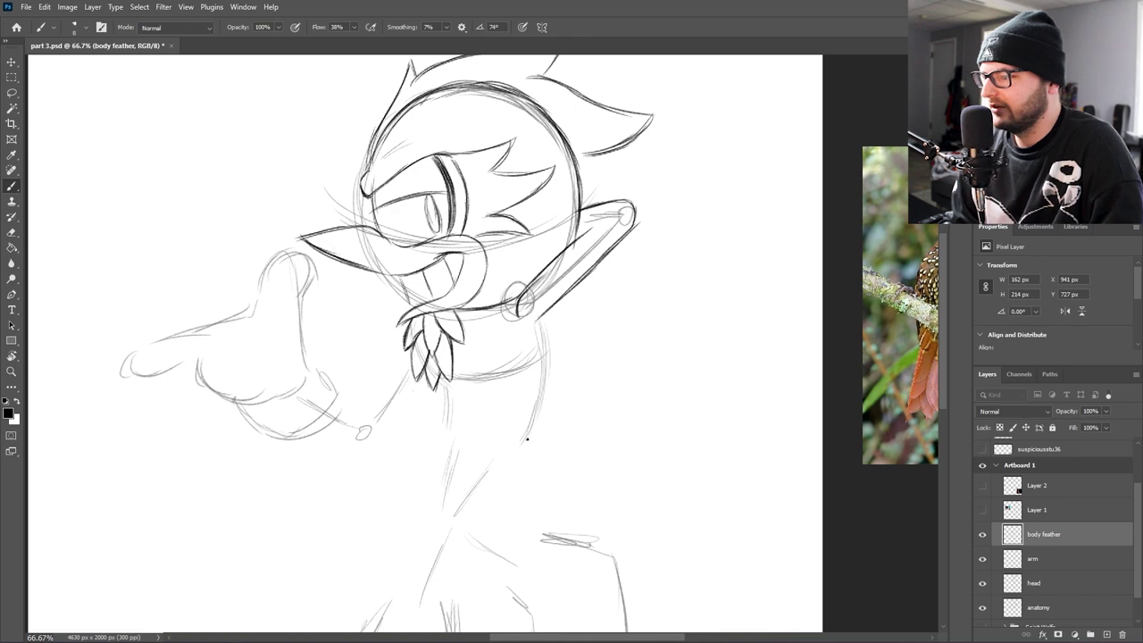
key(ctrl+minus)
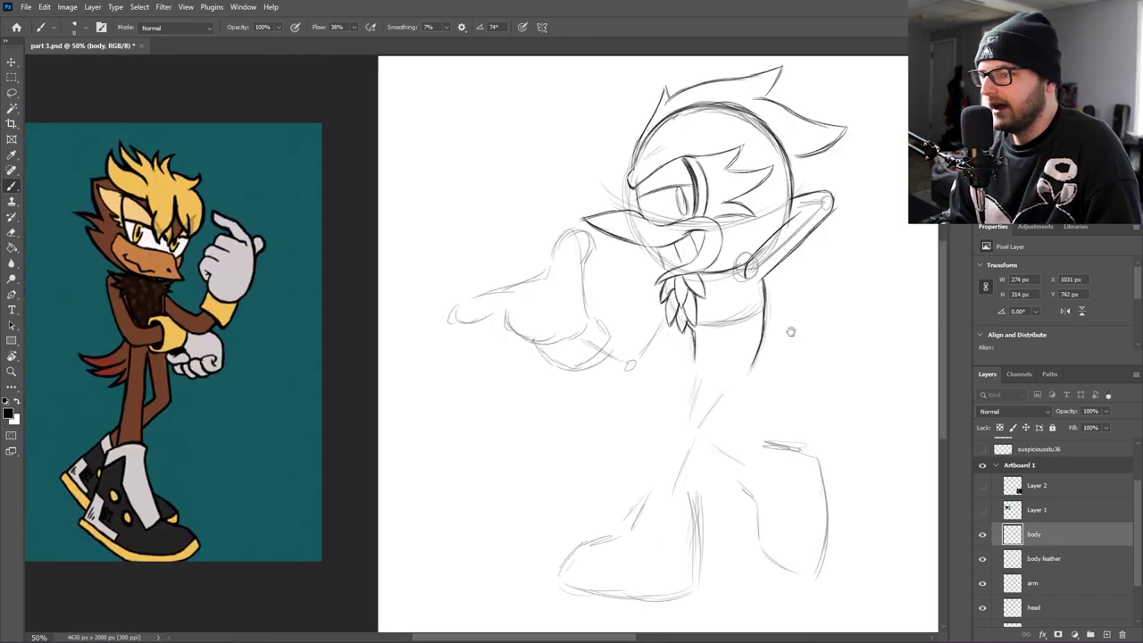
drag(720, 321, 701, 320)
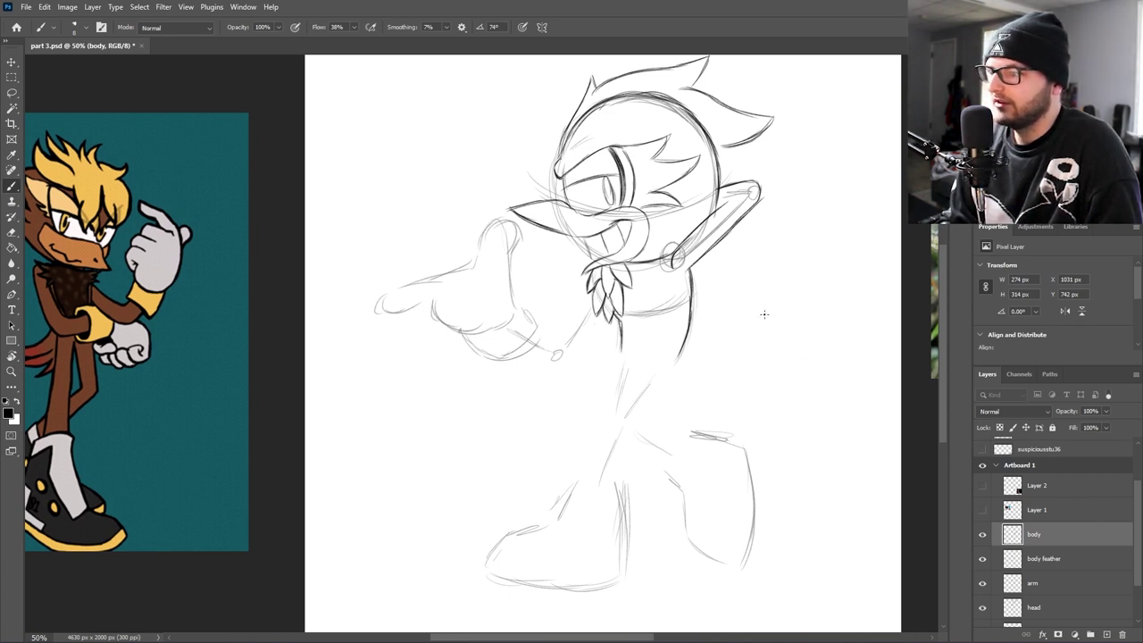
- Sketch the jagged, torn armhole edge of a tank top around the raised arm's shoulder on a tank top layer
scroll(531, 461, left, 5)
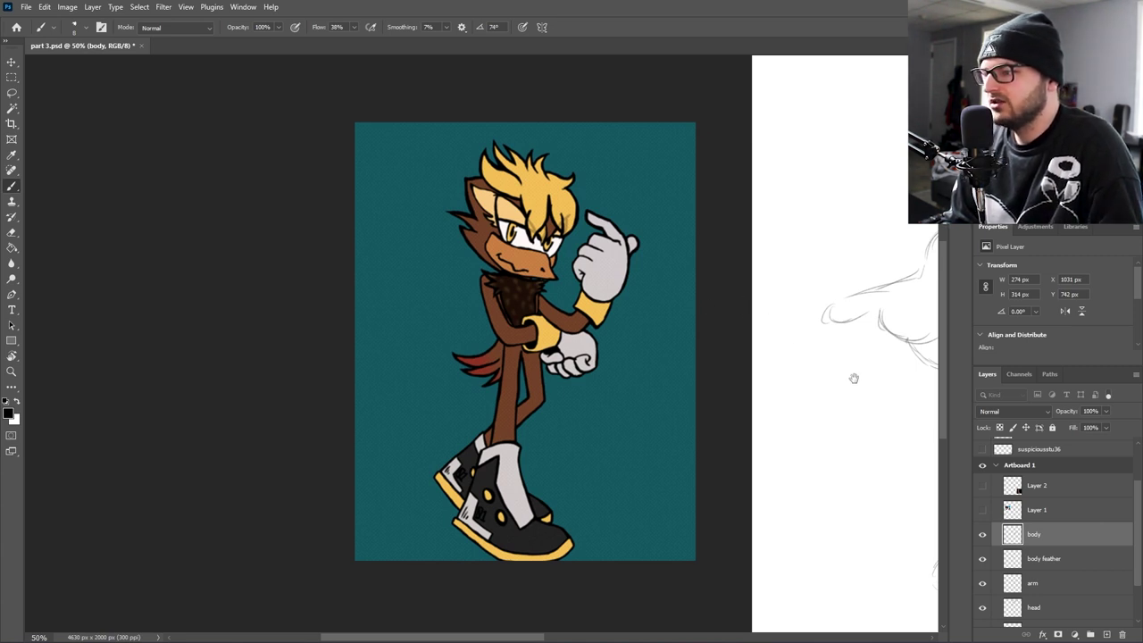
mouse_move(851, 377)
mouse_down()
mouse_move(494, 337)
mouse_move(240, 375)
mouse_move(222, 355)
mouse_up()
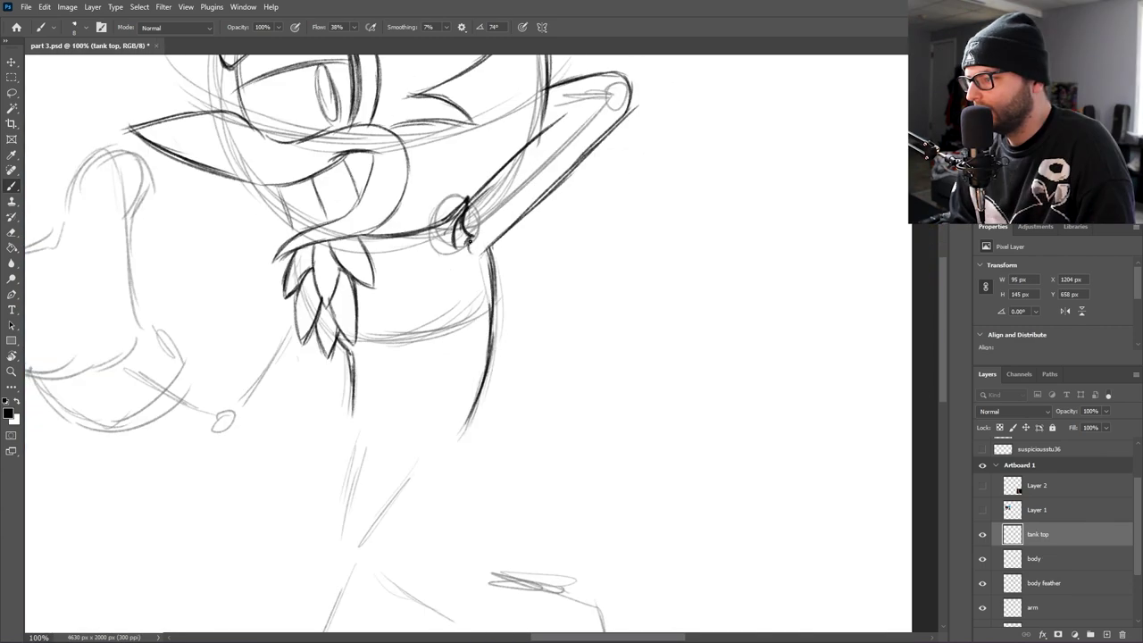
drag(480, 255, 506, 262)
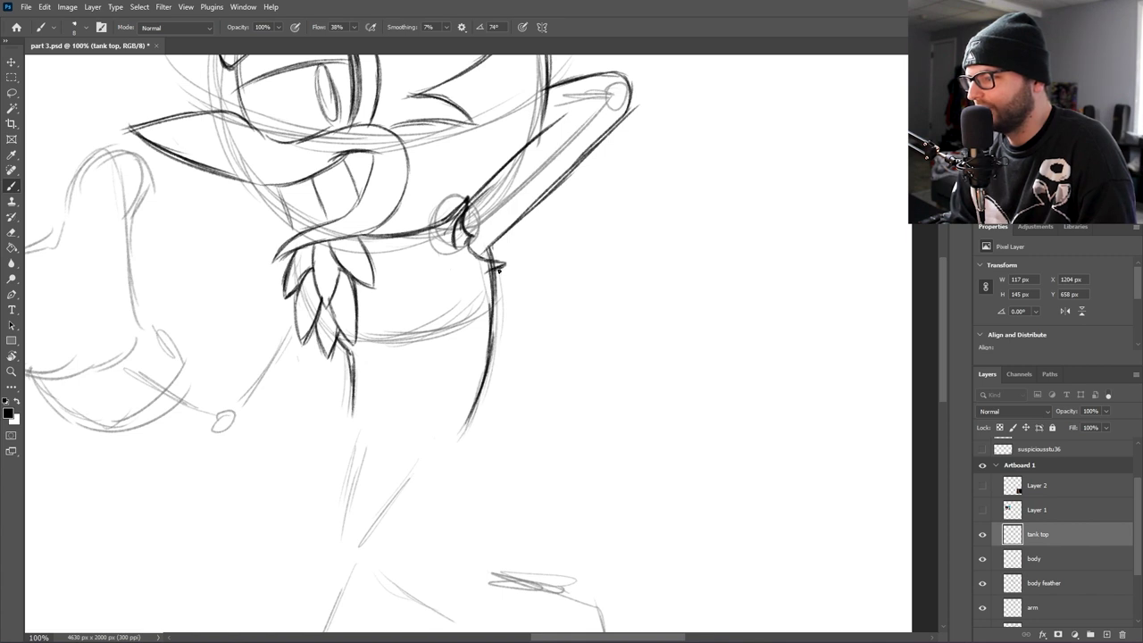
drag(491, 247, 484, 272)
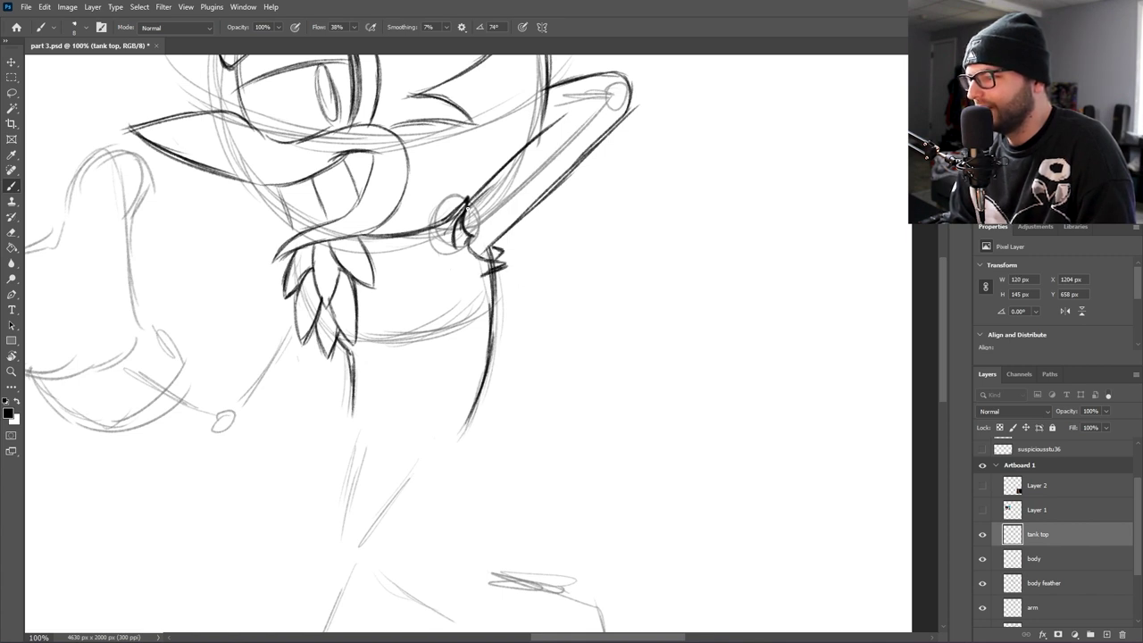
drag(466, 204, 484, 237)
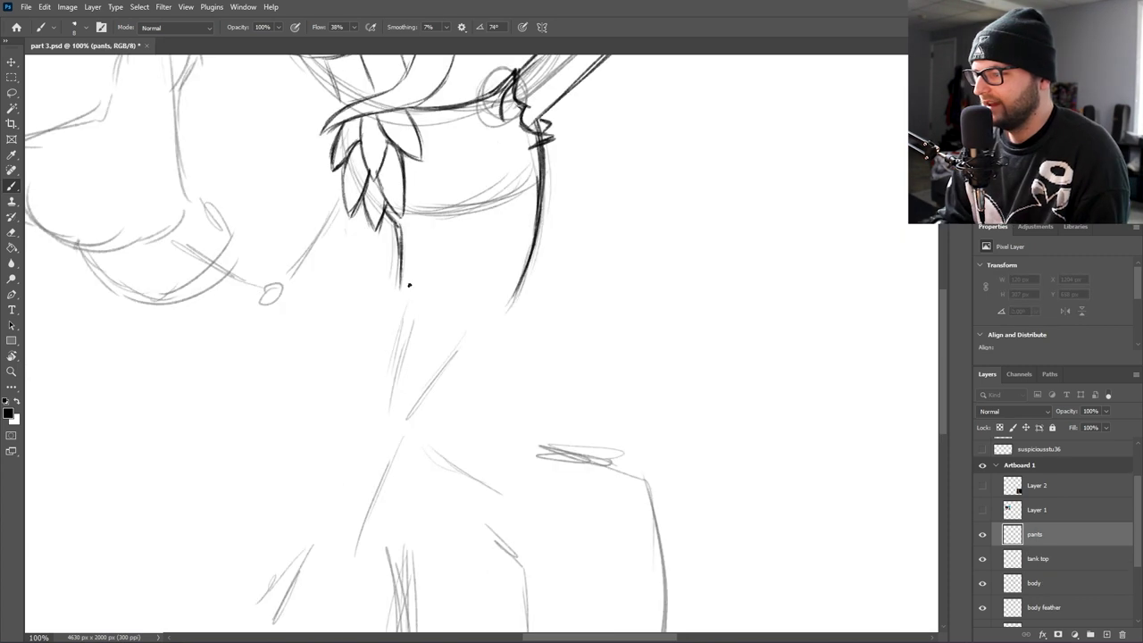
- Sketch a waist belt with a square buckle across the bottom of the torso on the pants layer
mouse_move(402, 276)
mouse_down()
mouse_move(469, 299)
mouse_move(530, 268)
mouse_move(402, 288)
mouse_move(473, 301)
mouse_up()
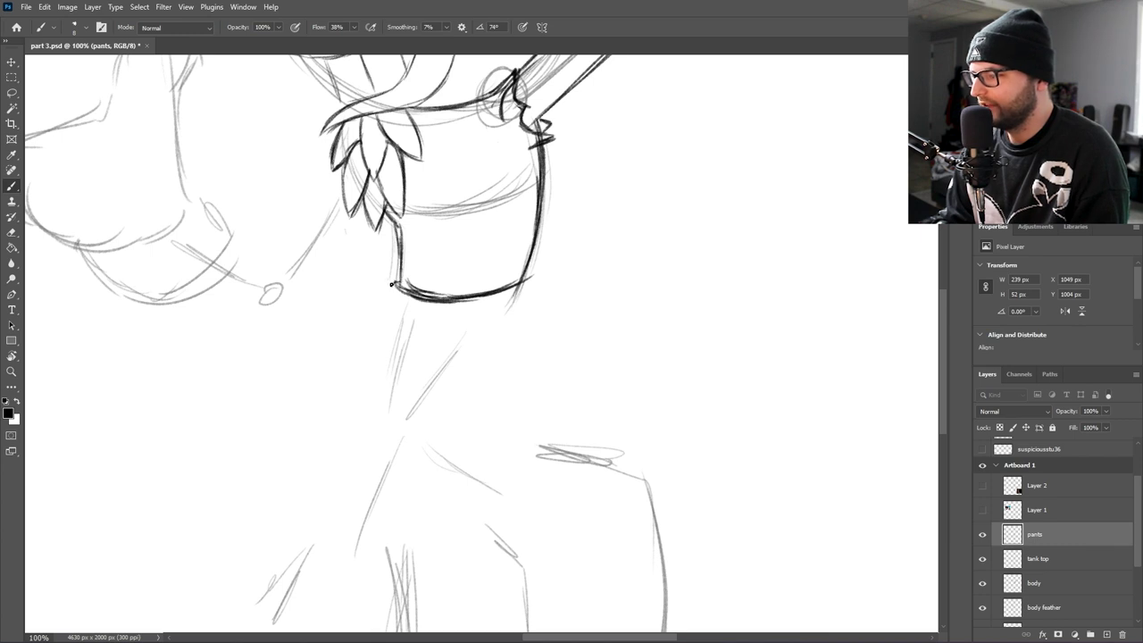
mouse_move(416, 317)
mouse_down()
mouse_move(491, 313)
mouse_move(443, 315)
mouse_move(522, 295)
mouse_up()
drag(525, 178, 476, 254)
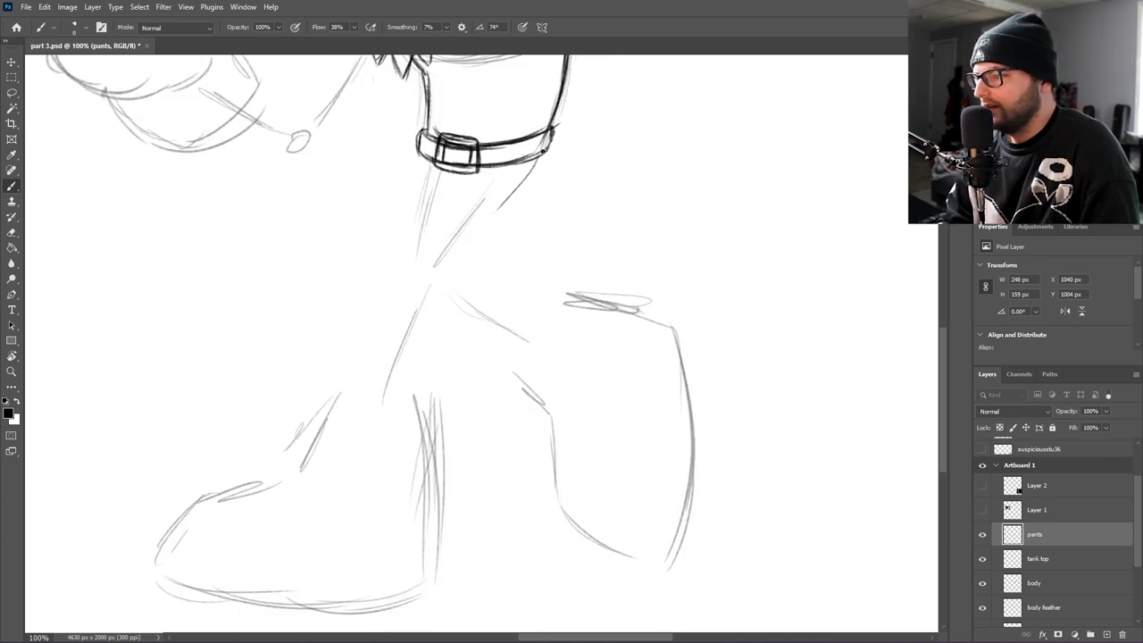
- Sketch the front leg of the pants from the belt down to the top of the front boot
mouse_move(539, 159)
mouse_down()
mouse_move(461, 258)
mouse_move(407, 390)
mouse_move(455, 268)
mouse_up()
drag(459, 174, 404, 267)
drag(446, 197, 371, 349)
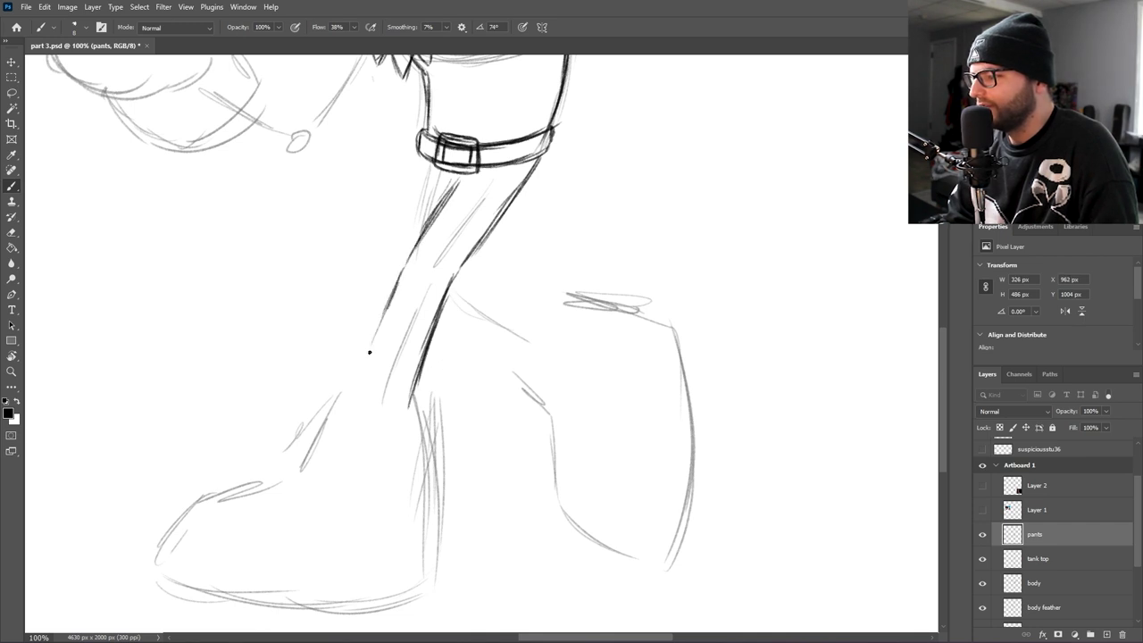
drag(393, 296, 364, 374)
drag(377, 332, 354, 400)
drag(387, 301, 370, 361)
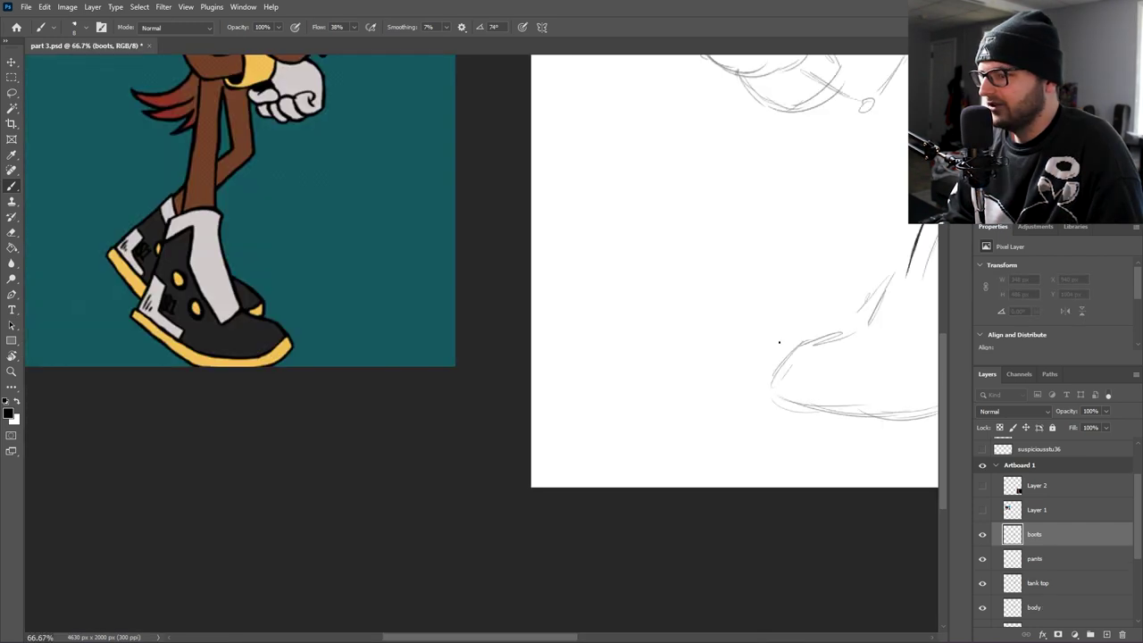
- Sketch the front boot with a thick sole, ankle collar, lace straps and side panels on the boots layer
scroll(694, 331, up, 2)
scroll(824, 340, down, 2)
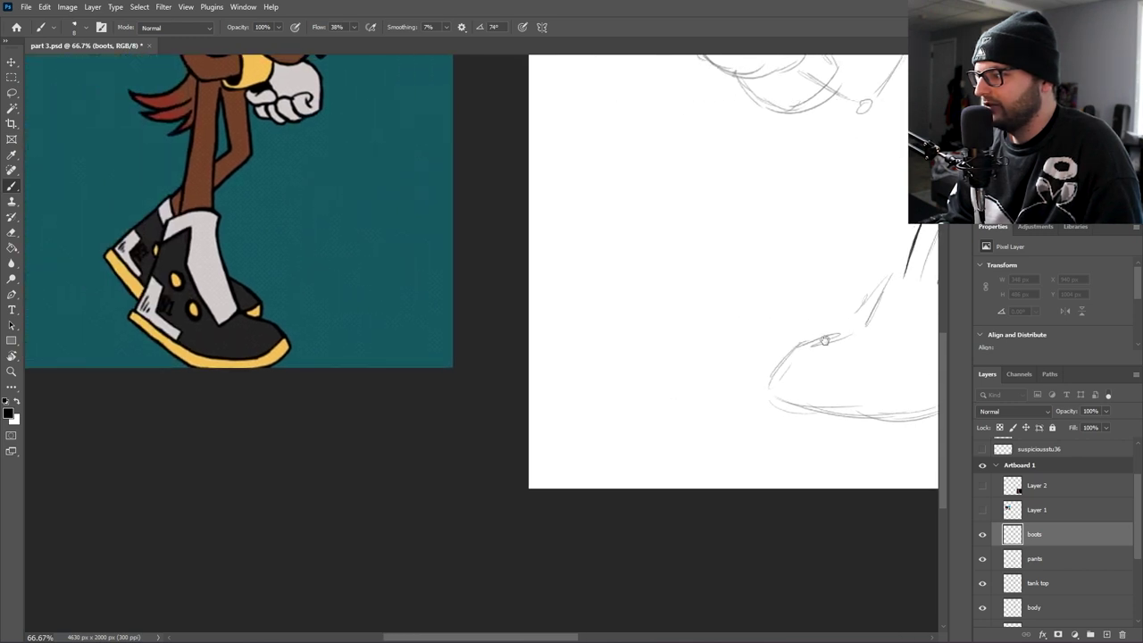
drag(824, 340, 513, 373)
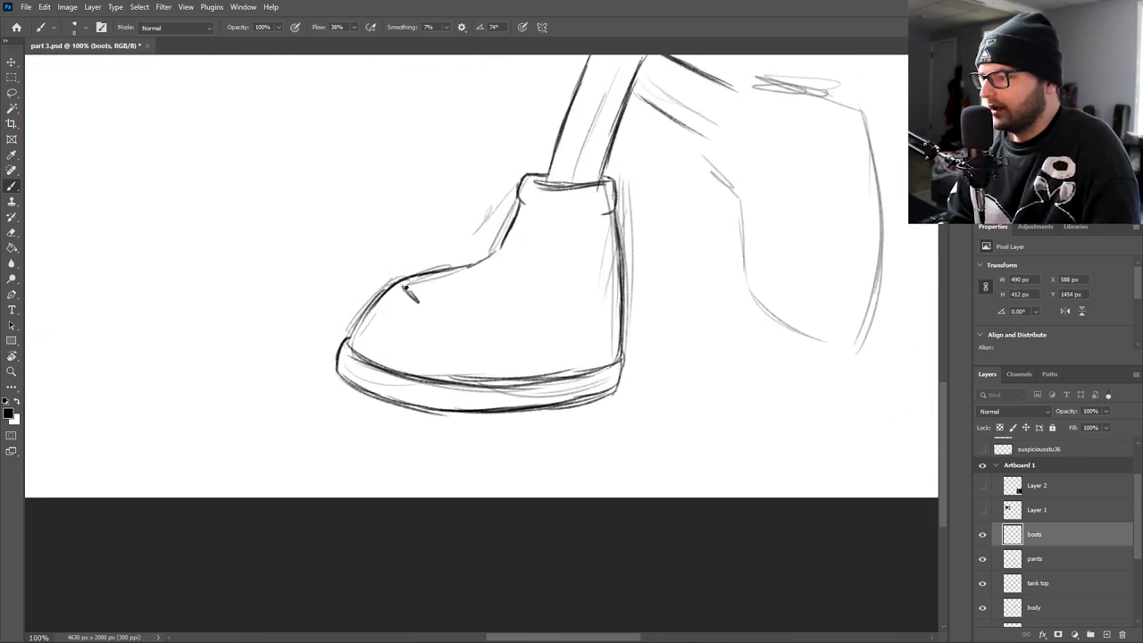
drag(433, 300, 492, 286)
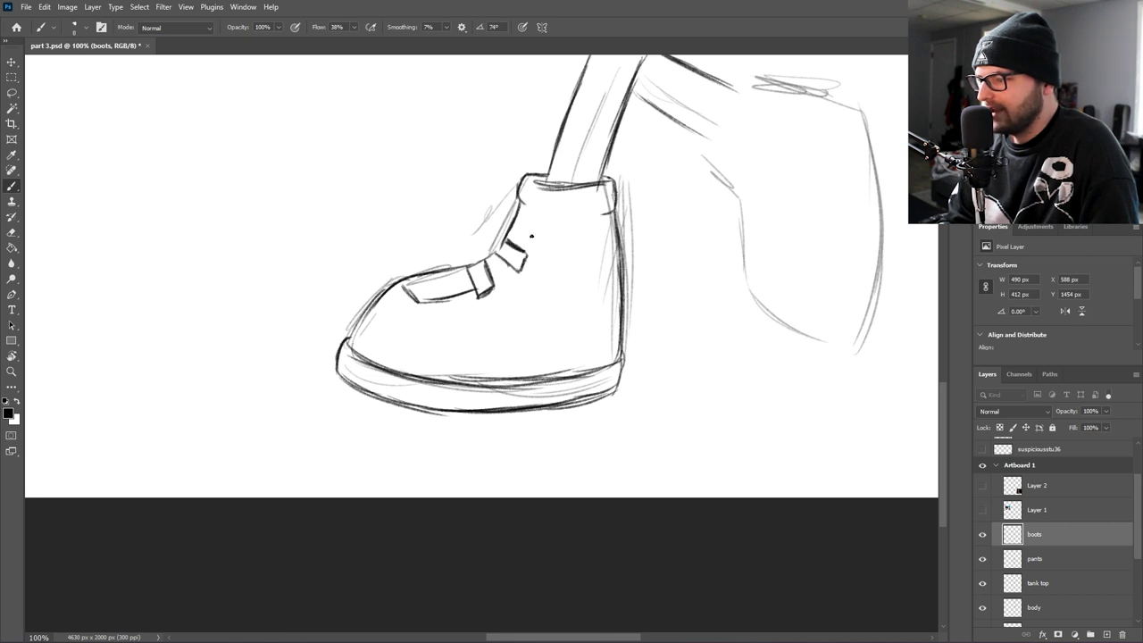
drag(536, 232, 540, 219)
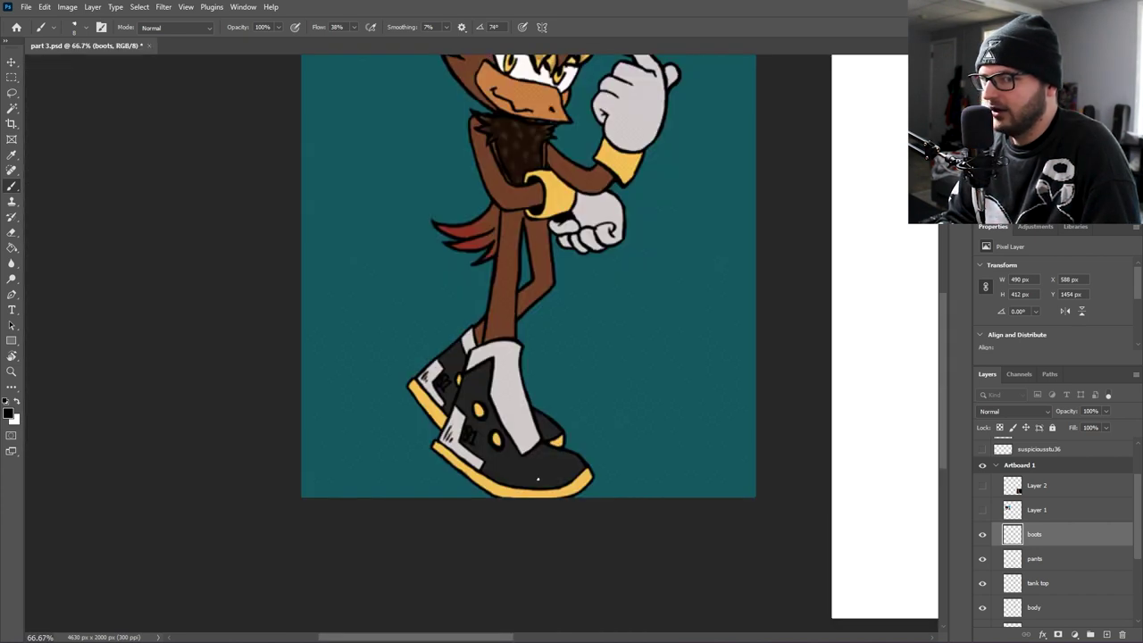
mouse_move(775, 393)
mouse_down()
mouse_move(515, 354)
mouse_move(609, 342)
mouse_move(504, 322)
mouse_up()
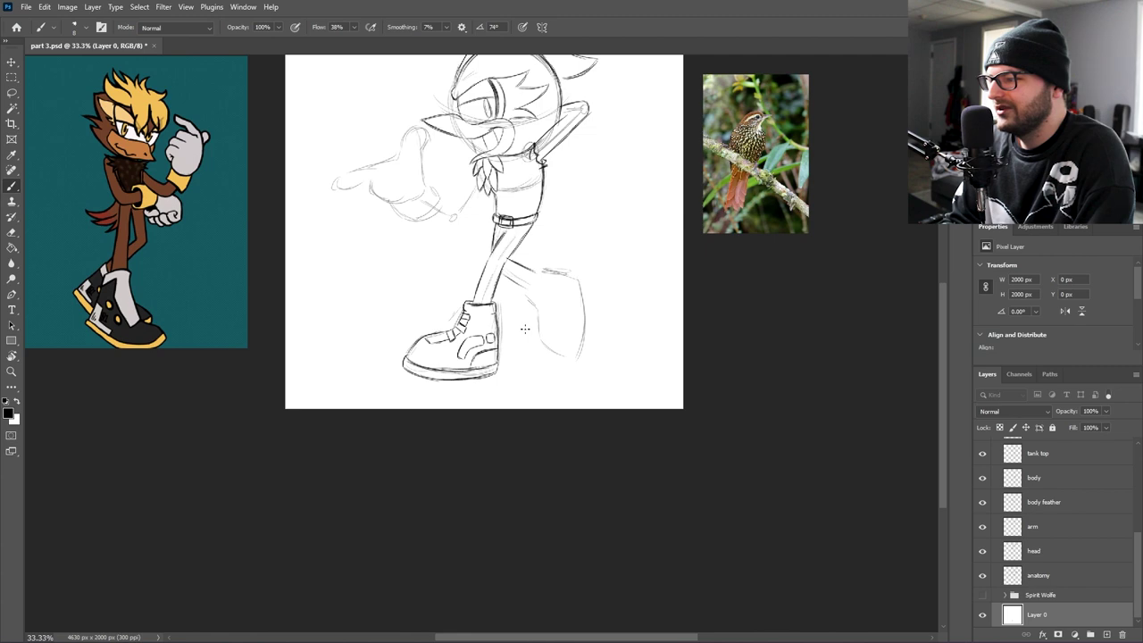
- Add the raised back boot with laces, sole and side panels matching the front boot
scroll(603, 357, up, 1)
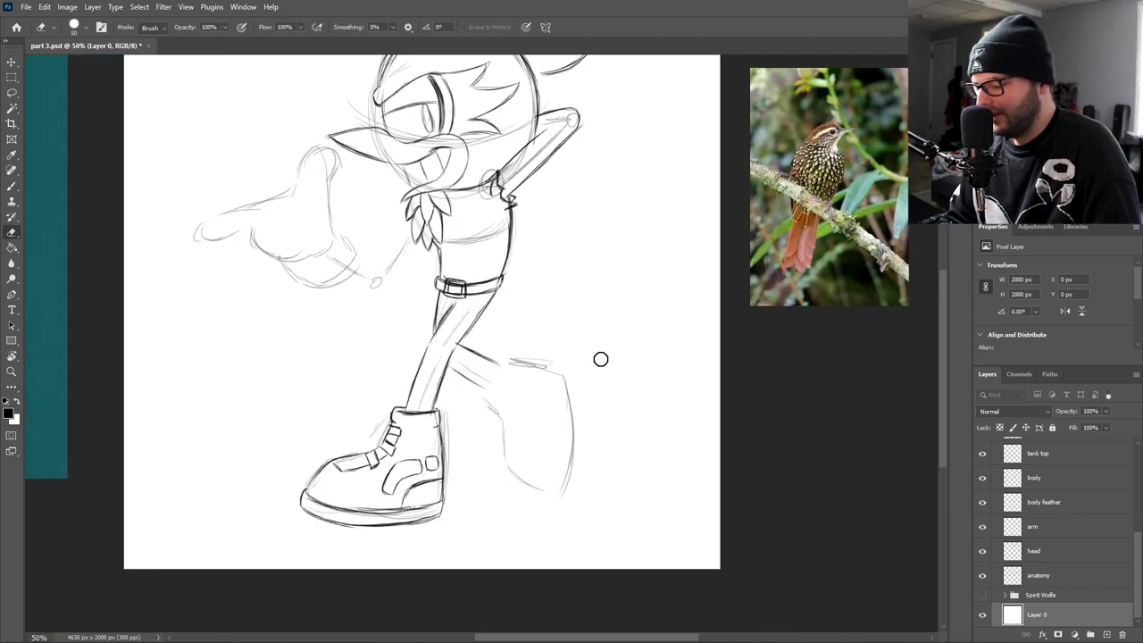
key(l)
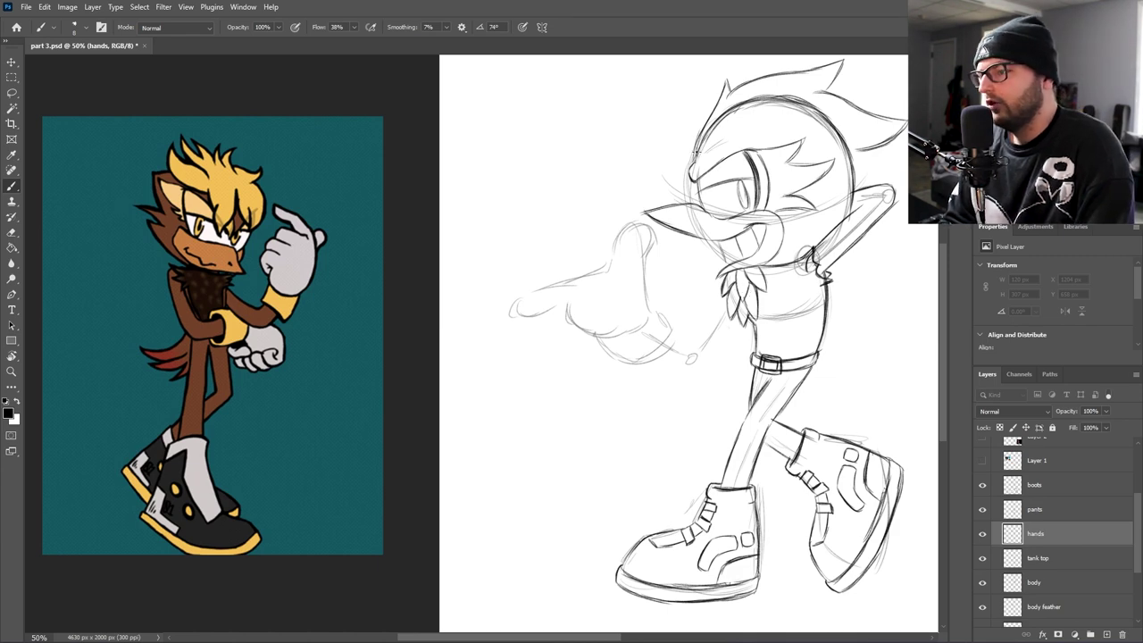
- Sketch the pointing hand with raised thumb, curled fingers and fingerless-glove edges on the hands layer
key(ctrl+plus)
key(ctrl+plus)
mouse_move(729, 238)
mouse_down()
mouse_move(530, 253)
mouse_move(441, 316)
mouse_up()
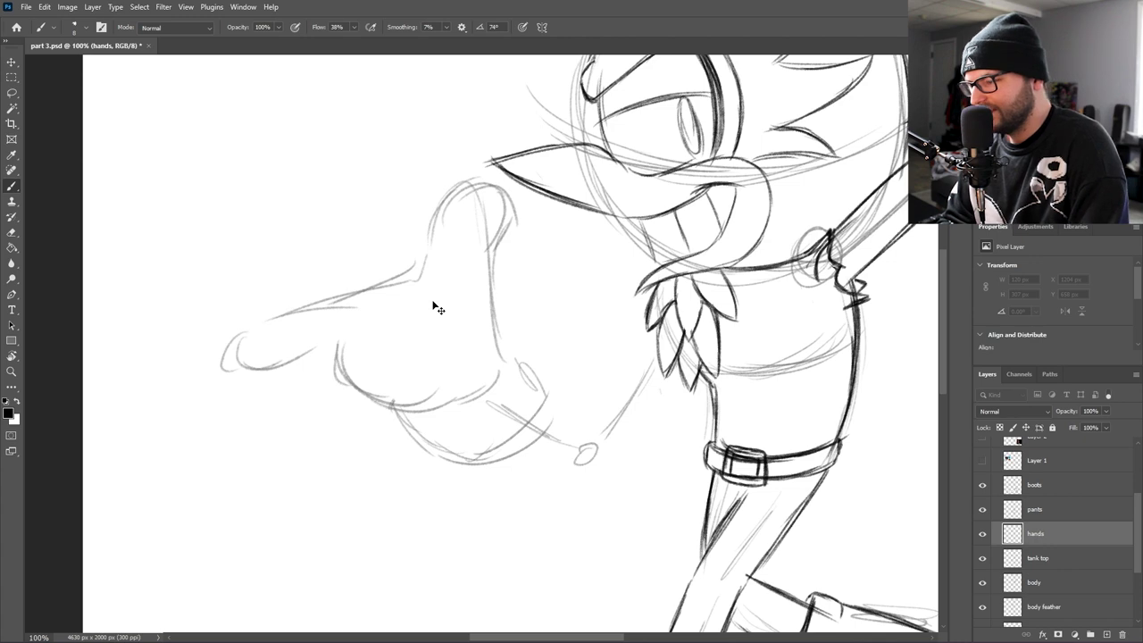
key(ctrl+plus)
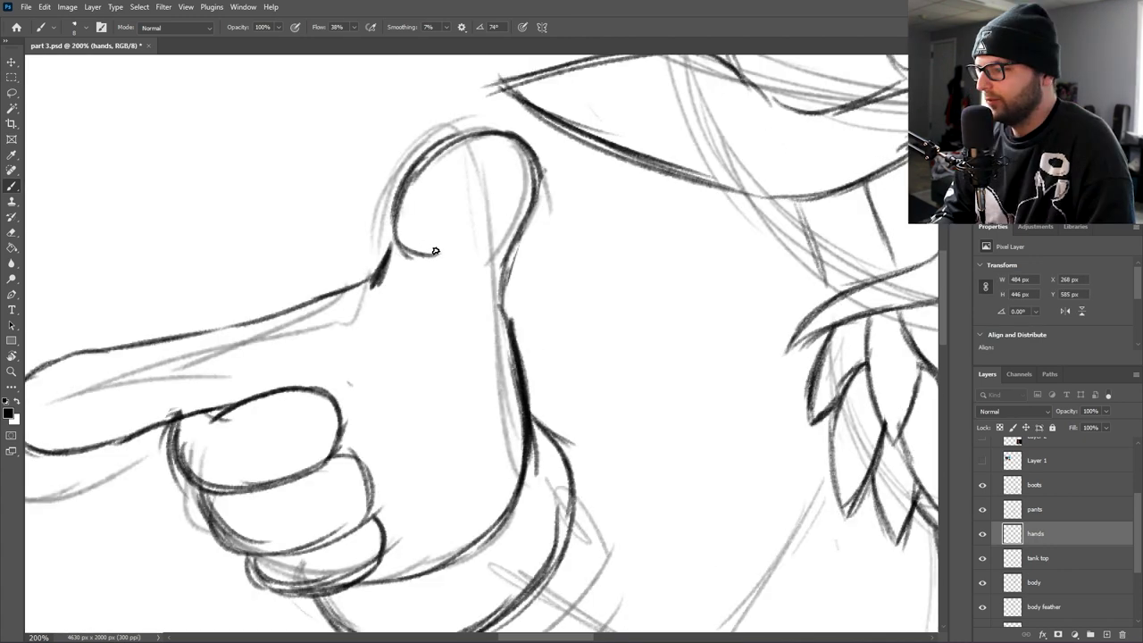
mouse_move(436, 250)
mouse_down()
mouse_move(489, 251)
mouse_move(504, 270)
mouse_move(398, 248)
mouse_up()
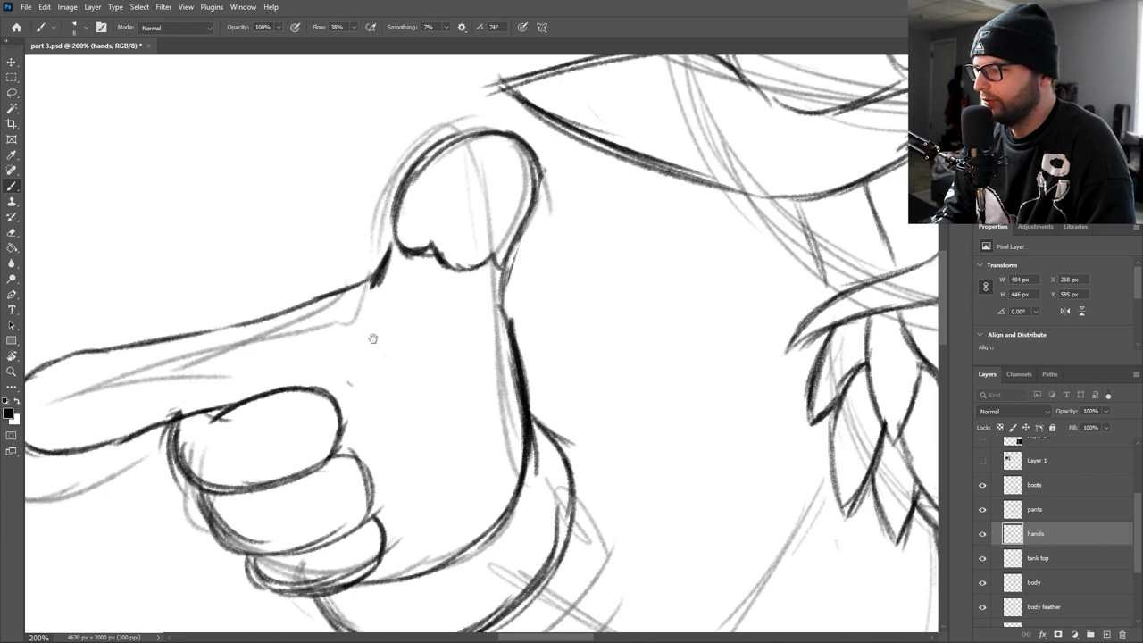
drag(373, 339, 492, 273)
mouse_move(246, 283)
mouse_down()
mouse_move(272, 338)
mouse_move(268, 361)
mouse_up()
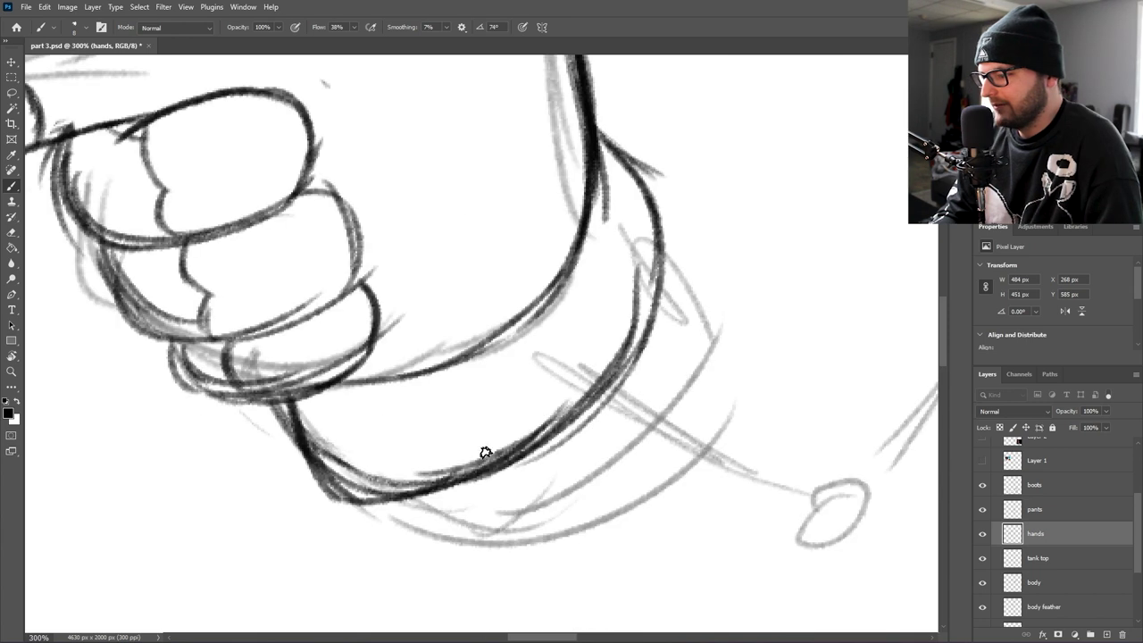
- Sketch a wide glove cuff with a jagged, torn edge around the wrist of the pointing hand
drag(491, 459, 636, 337)
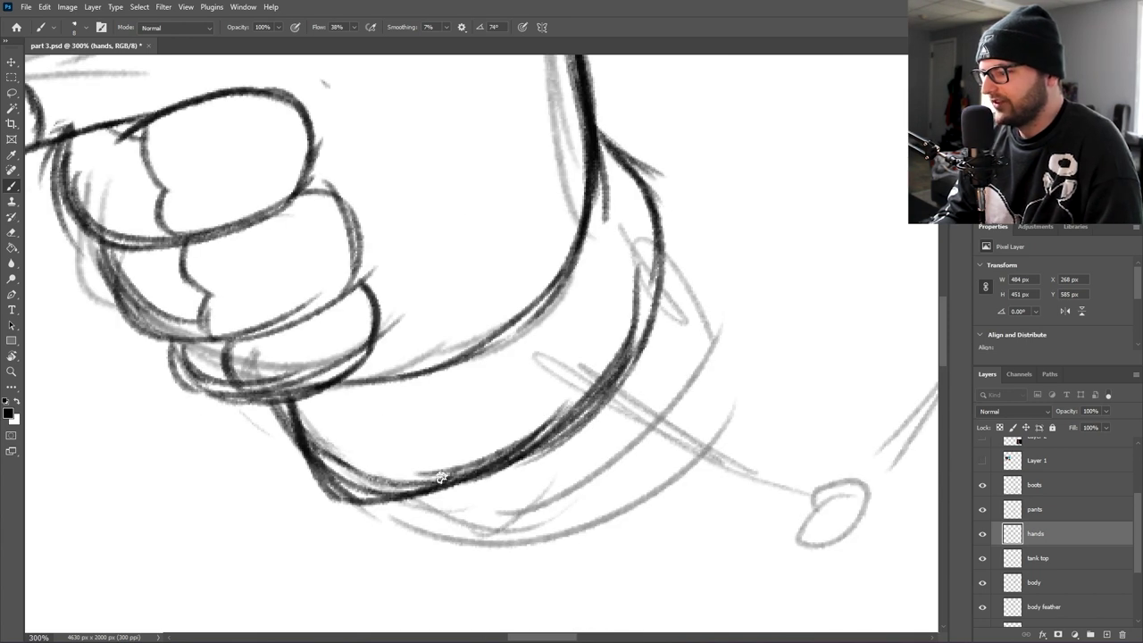
mouse_move(356, 496)
mouse_down()
mouse_move(403, 454)
mouse_move(464, 480)
mouse_move(505, 444)
mouse_move(601, 399)
mouse_move(568, 419)
mouse_move(672, 310)
mouse_move(664, 207)
mouse_move(630, 170)
mouse_up()
drag(631, 171, 600, 139)
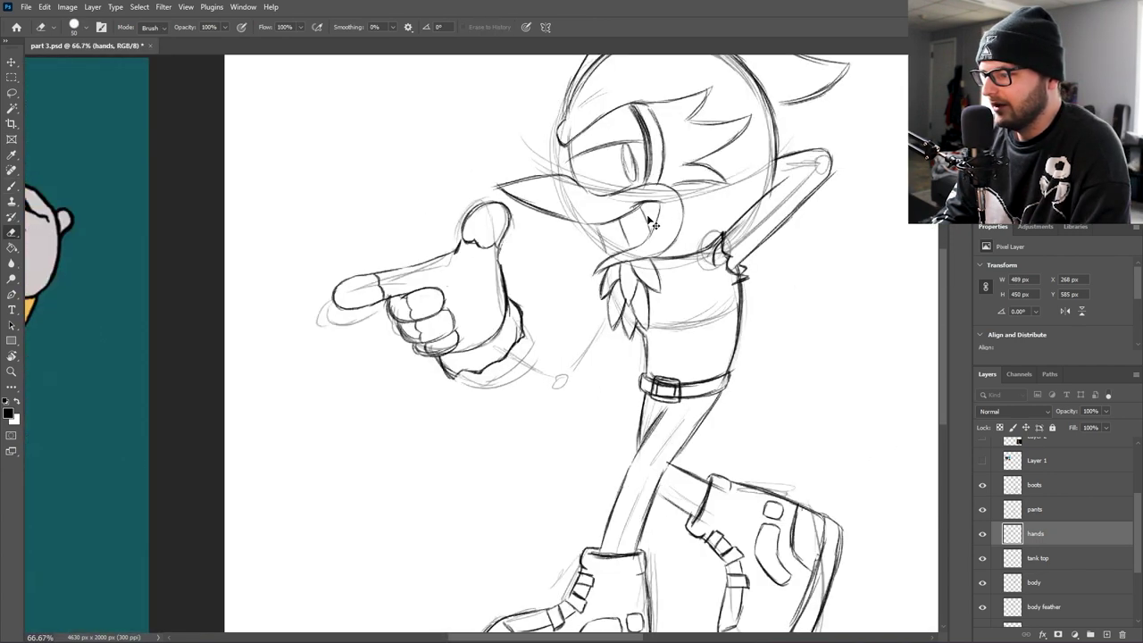
- Undo the last edits to the torn cuff edge and erase the wide cuff from the pointing hand's glove
key(ctrl+plus)
key(ctrl+plus)
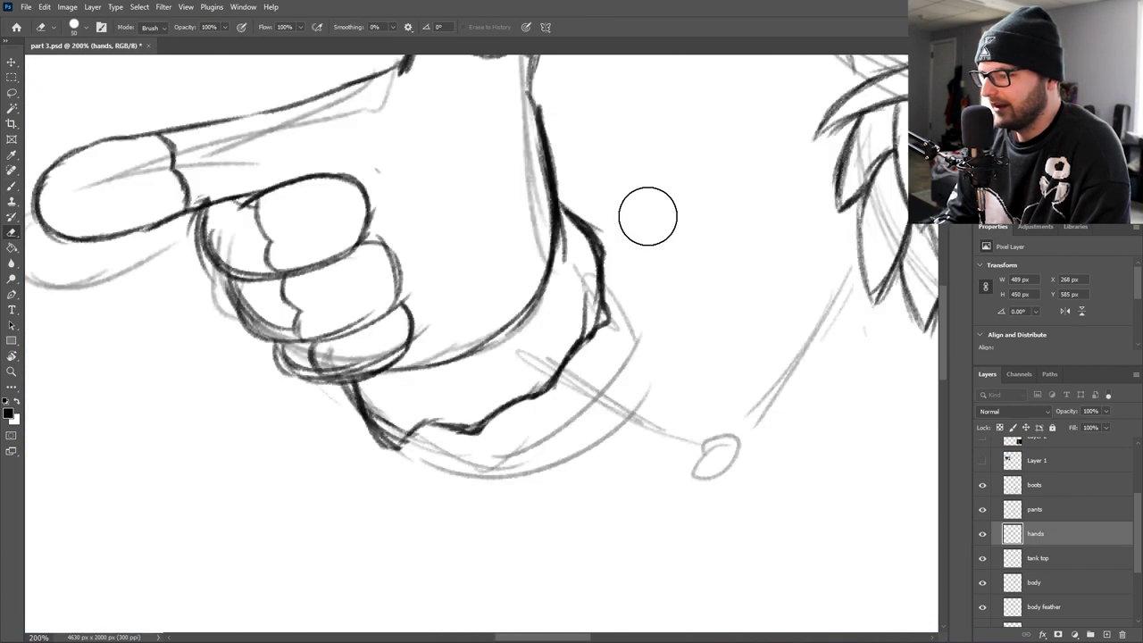
key(ctrl+z)
key(ctrl+z)
key(ctrl+z)
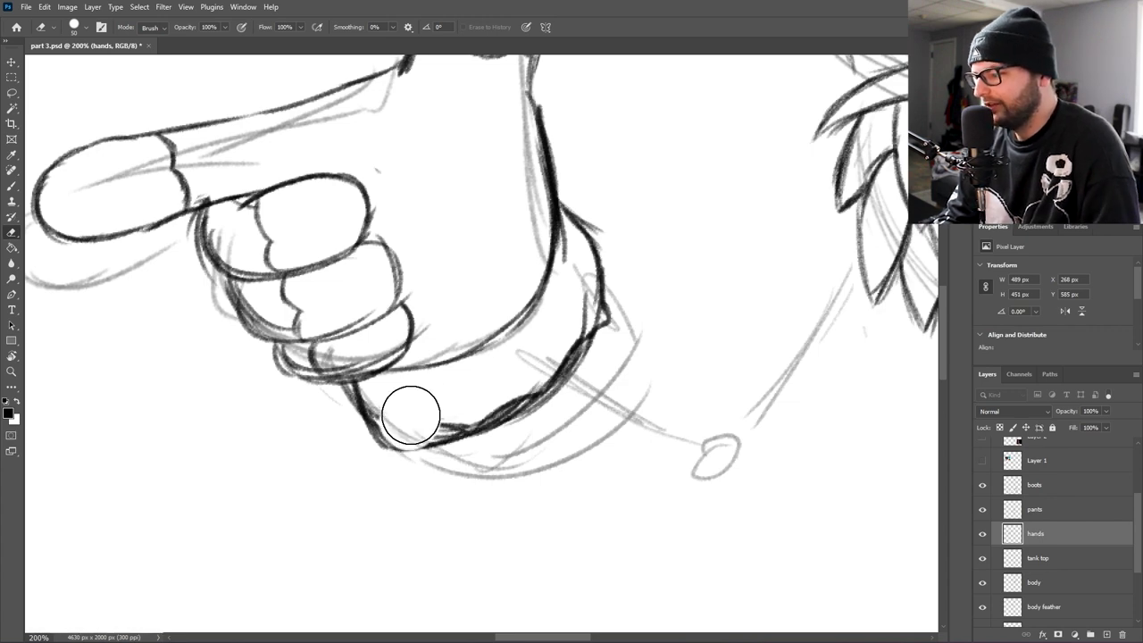
mouse_move(410, 415)
mouse_down()
mouse_move(490, 391)
mouse_move(562, 331)
mouse_up()
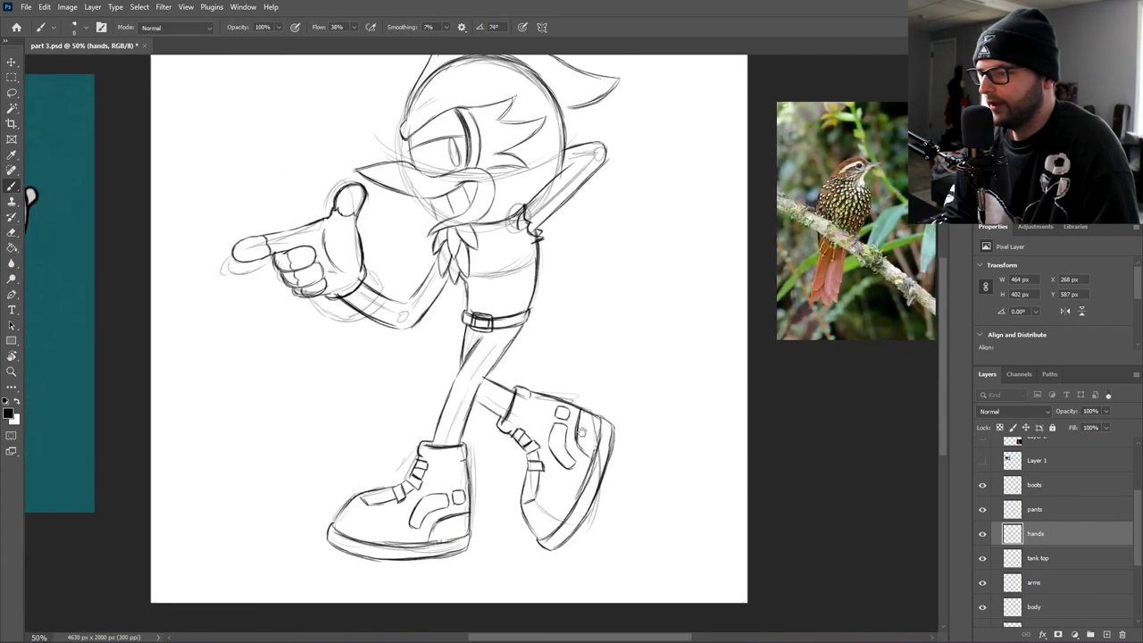
- Sketch a fan of pointed tail feathers behind the belt on the tail feathers layer
drag(582, 432, 585, 432)
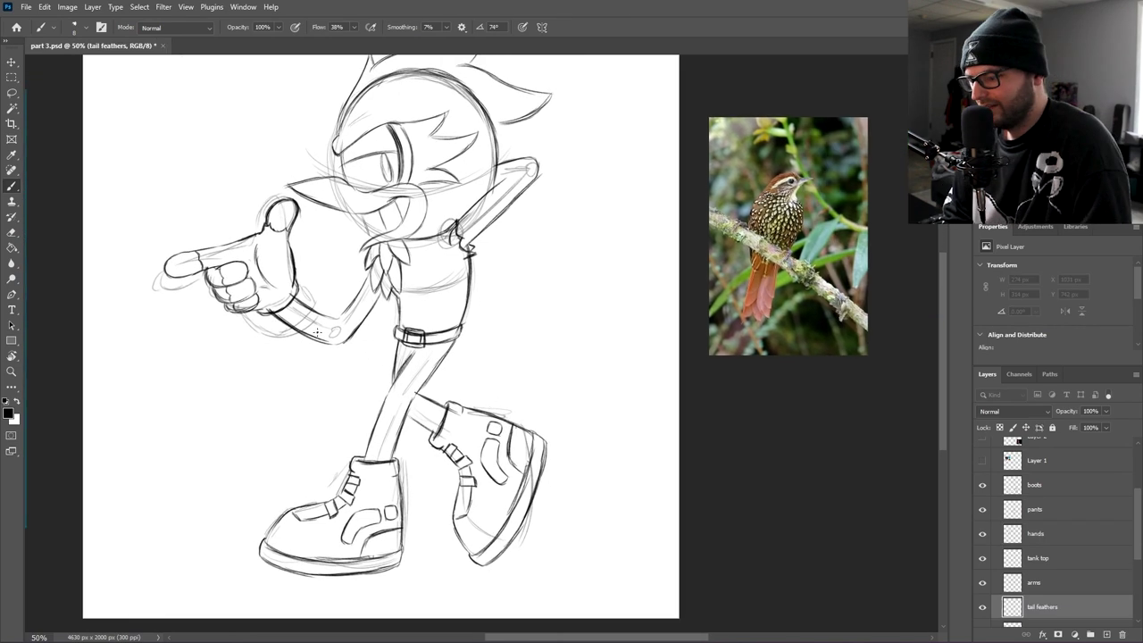
key(ctrl+plus)
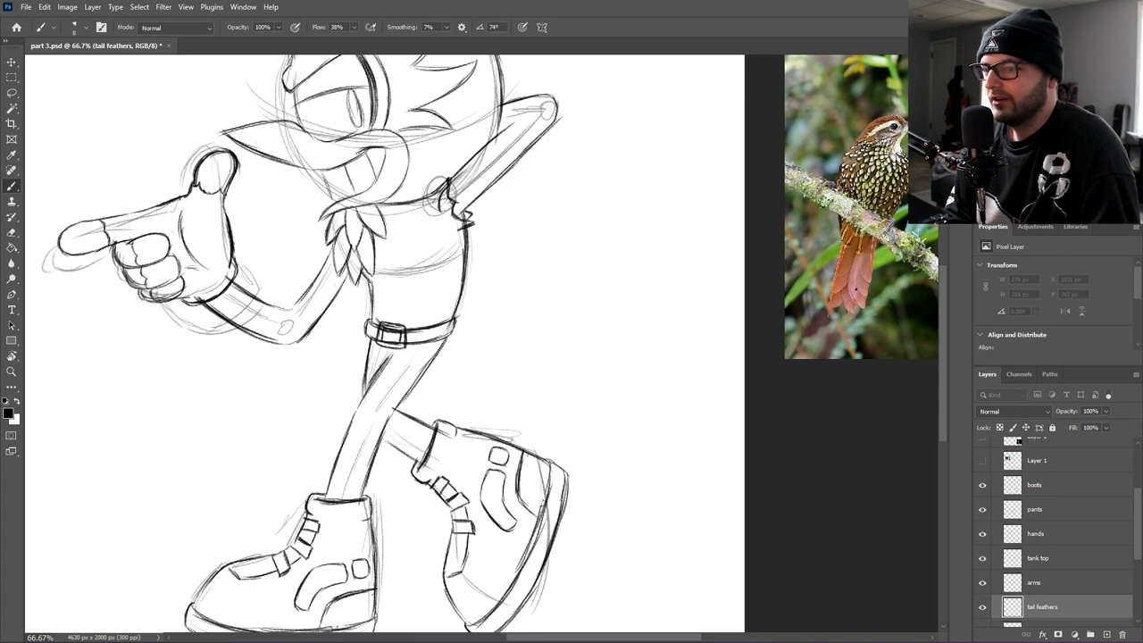
key(ctrl+plus)
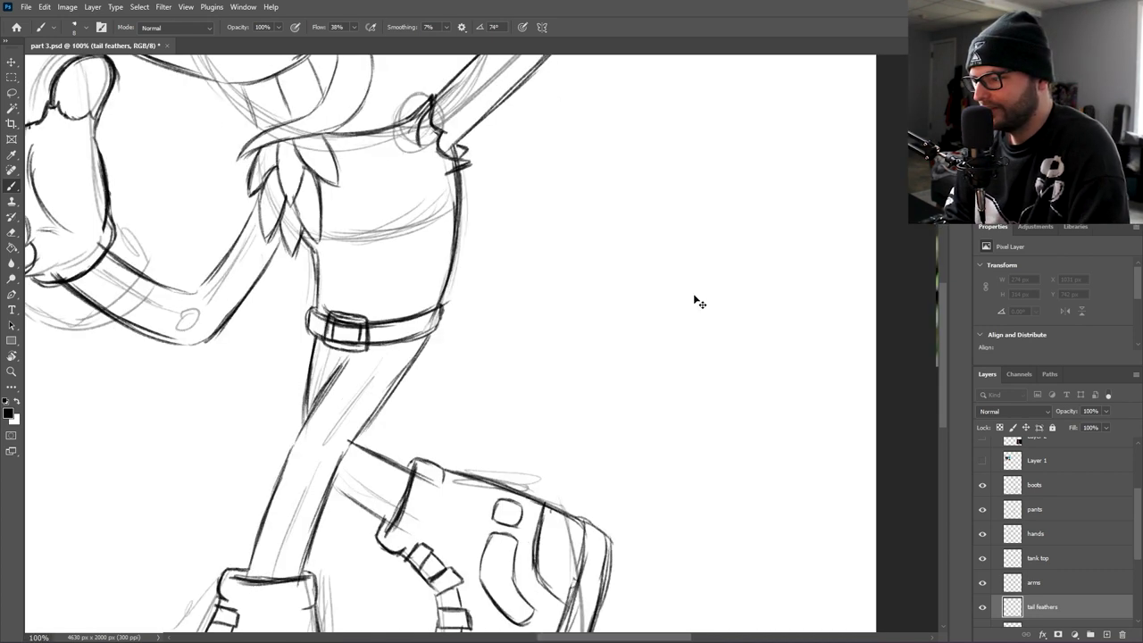
mouse_move(402, 386)
mouse_down()
mouse_move(502, 415)
mouse_move(565, 403)
mouse_up()
mouse_move(454, 408)
mouse_down()
mouse_move(472, 367)
mouse_move(539, 381)
mouse_move(429, 373)
mouse_up()
mouse_move(497, 365)
mouse_down()
mouse_move(401, 369)
mouse_move(423, 365)
mouse_up()
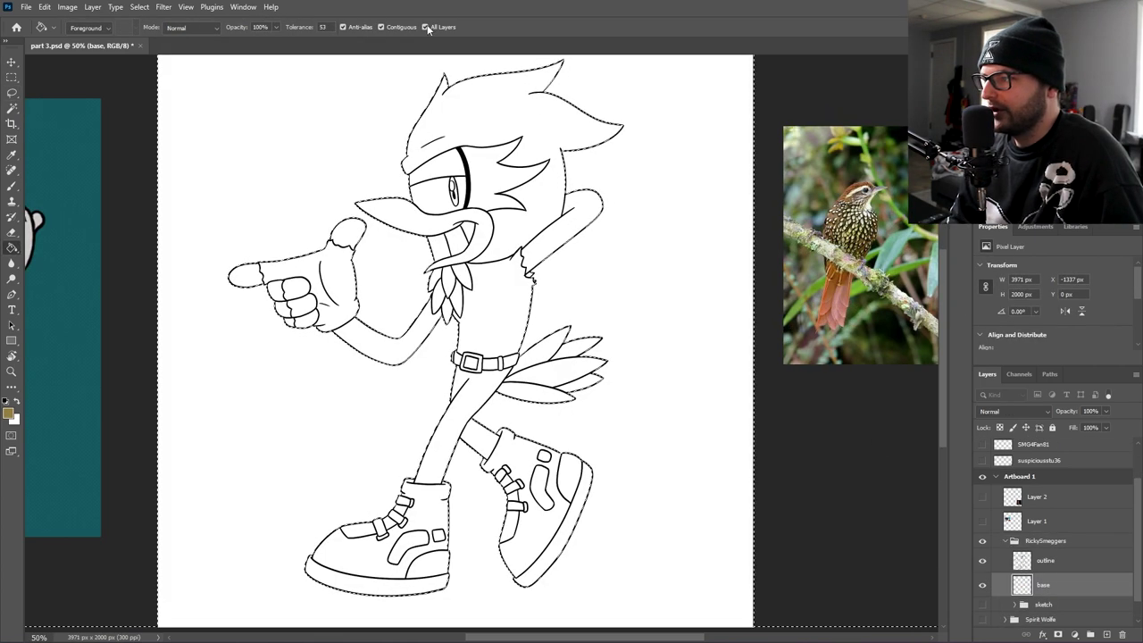
- Fill the character's silhouette on the base layer with orange-brown, with All Layers sampling turned off
click(425, 27)
click(498, 134)
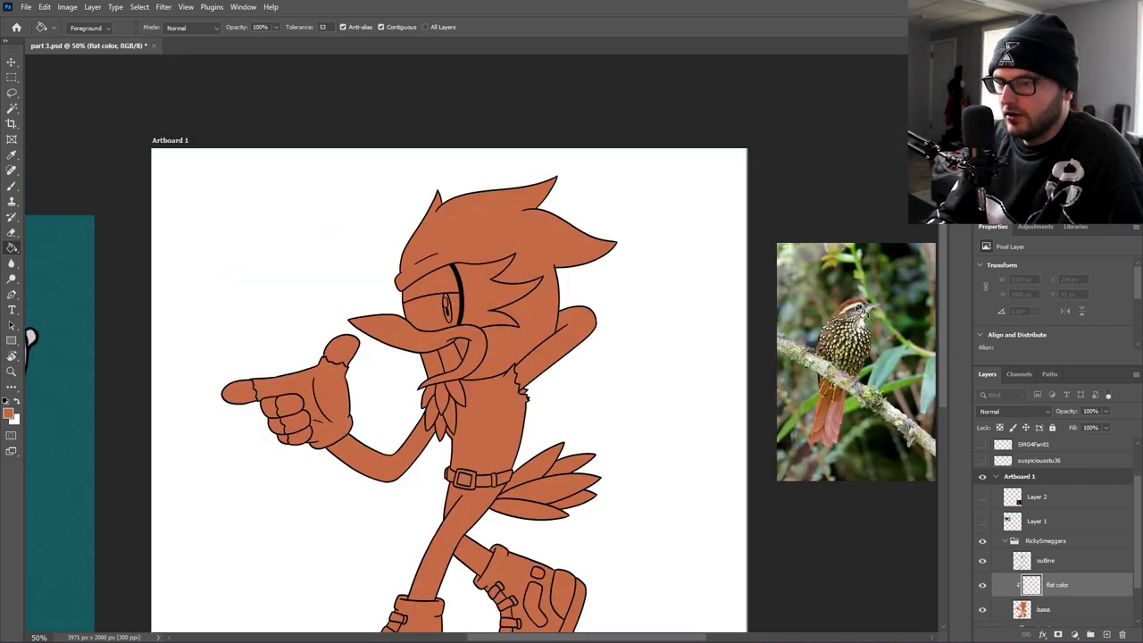
- Sample the pale cream from the bird photo and fill the face marking and chest feathers on the flat color layer
key(i)
click(860, 316)
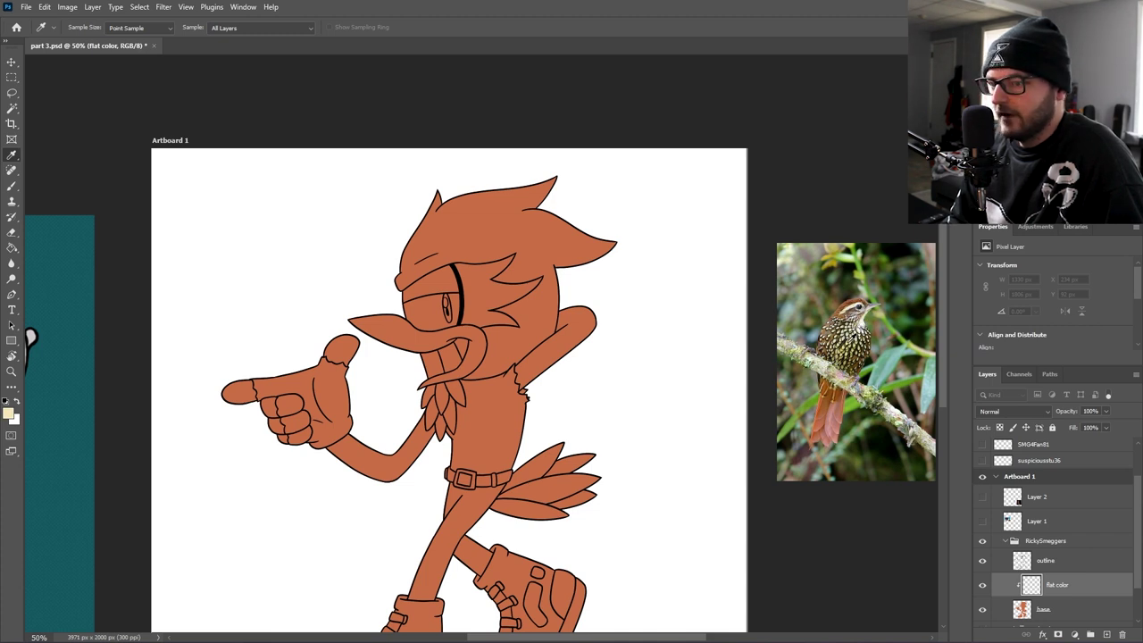
key(g)
click(496, 290)
click(434, 400)
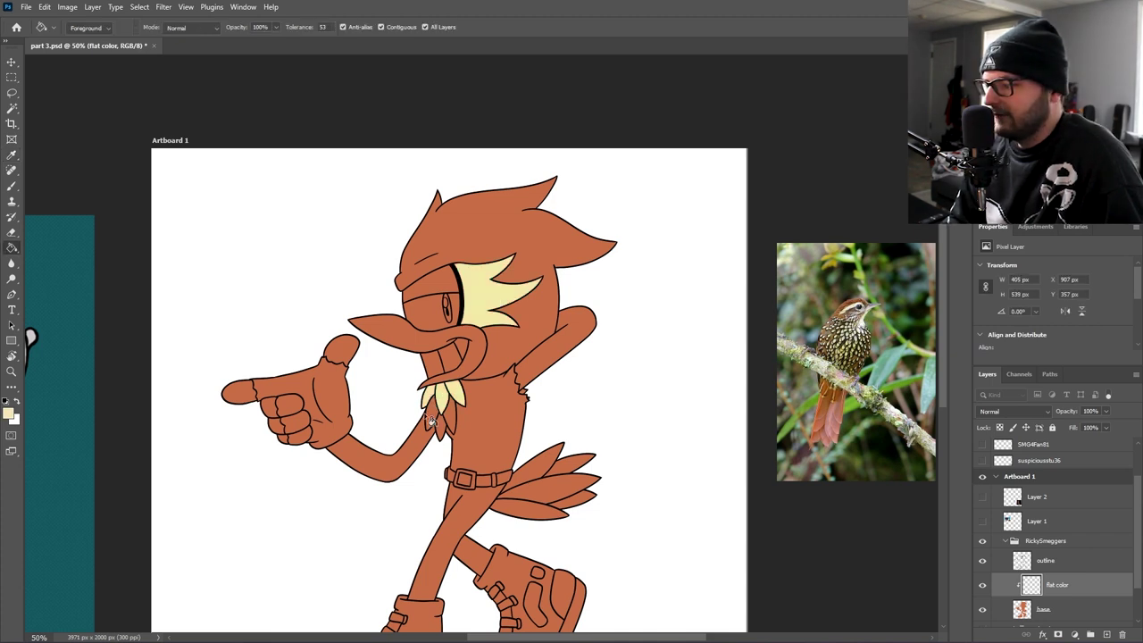
click(438, 421)
click(452, 420)
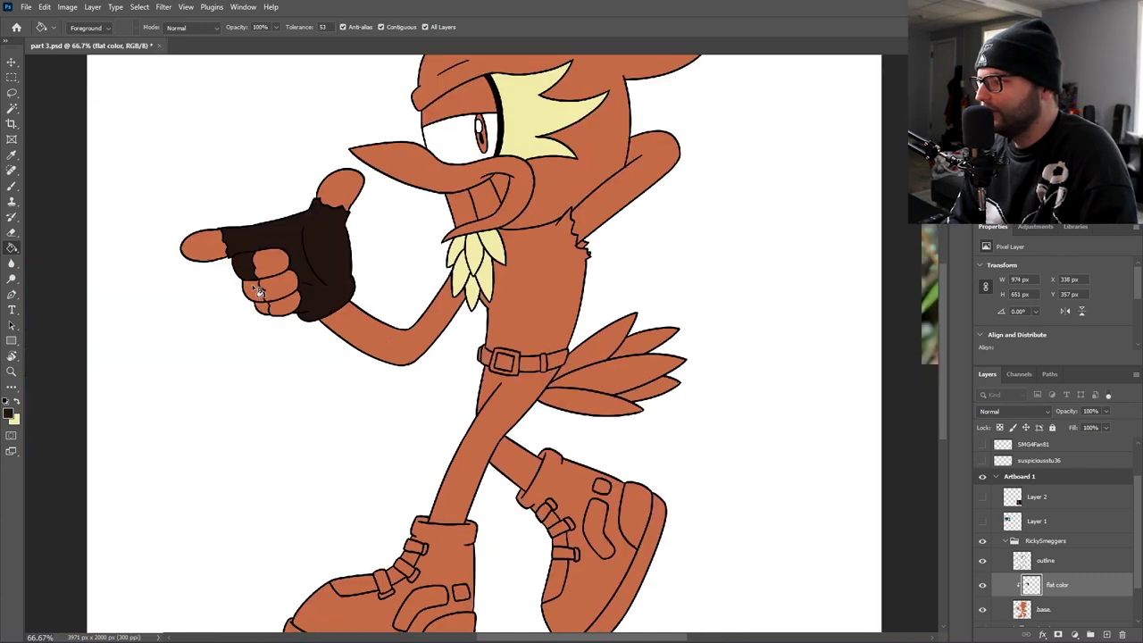
- Fill the tank top with dark brown and the beak with grey
click(535, 303)
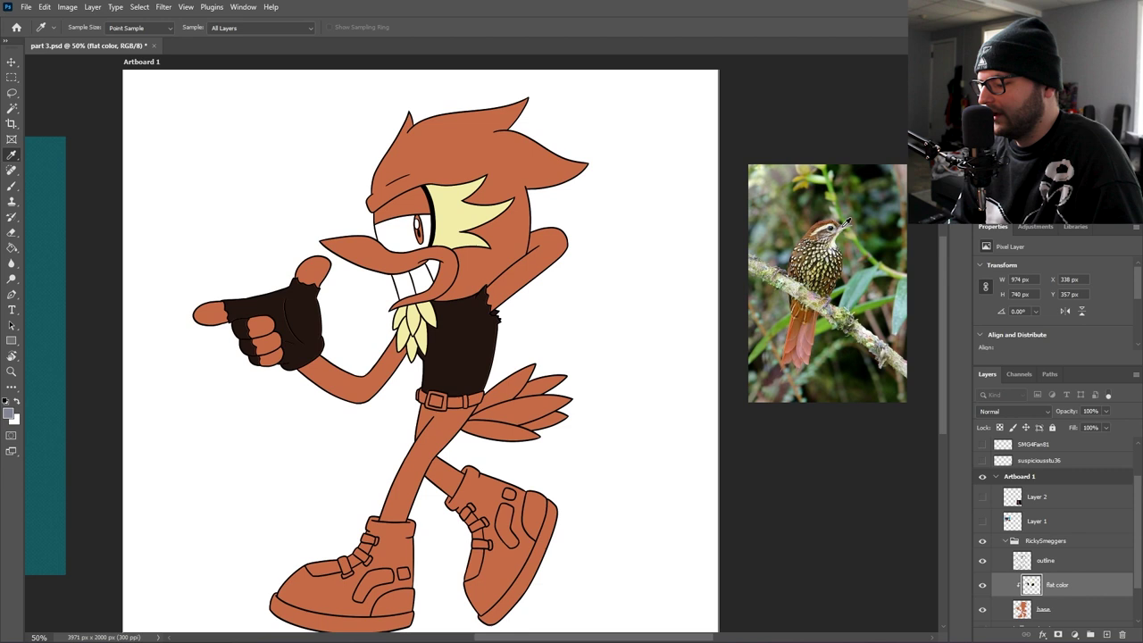
key(g)
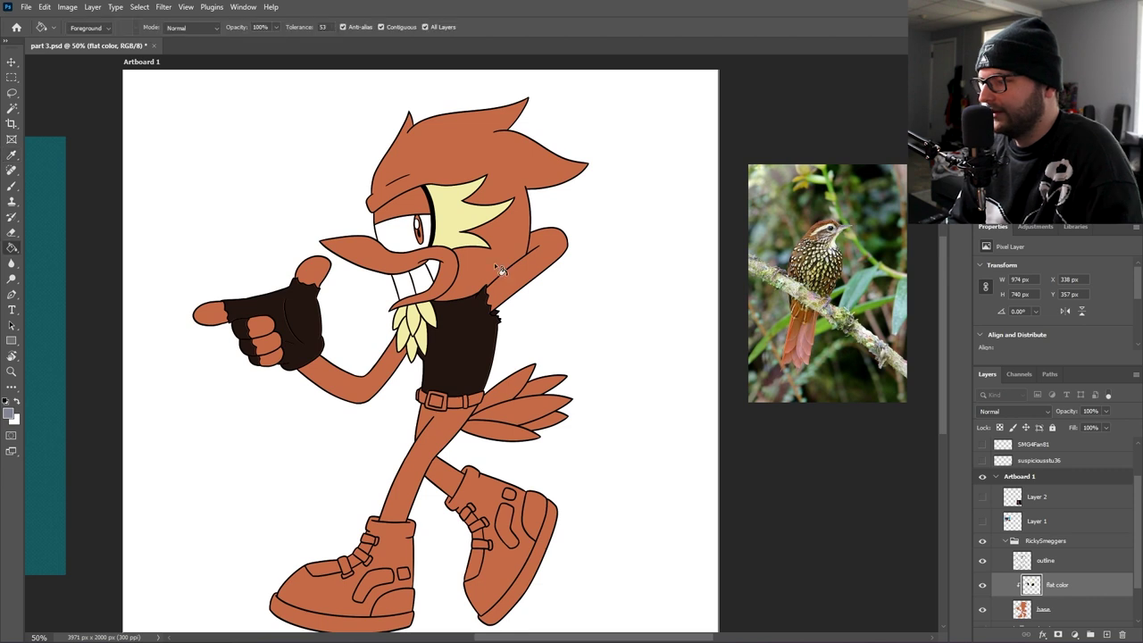
click(389, 268)
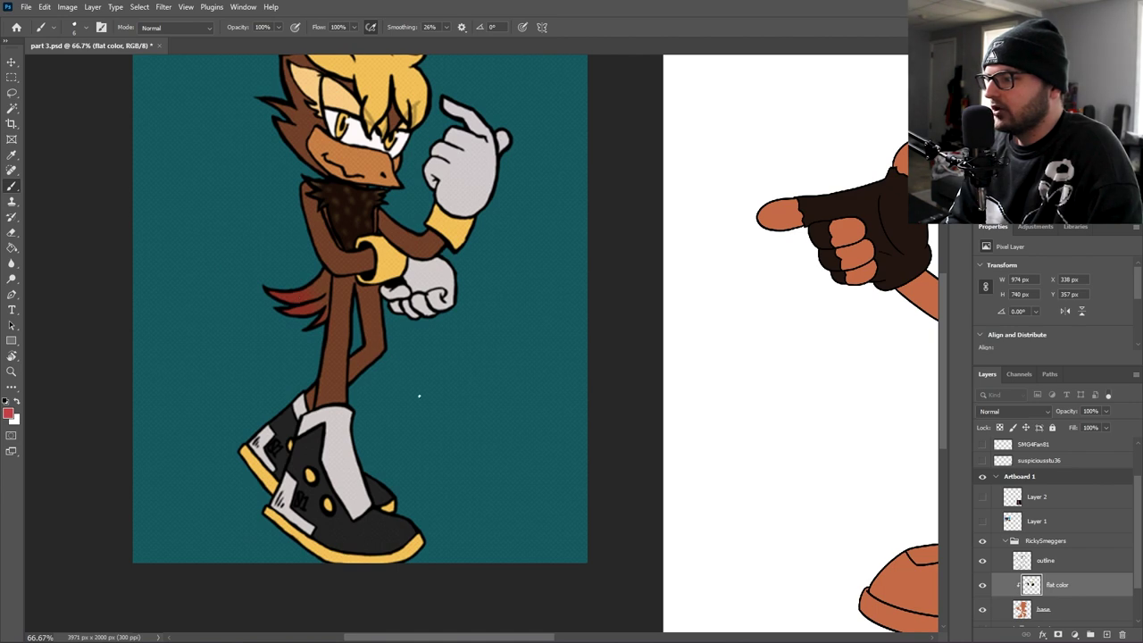
- Colour the tail feather tips dark red by brushing an inner boundary and filling the area outside it
drag(861, 440, 287, 387)
scroll(287, 388, up, 2)
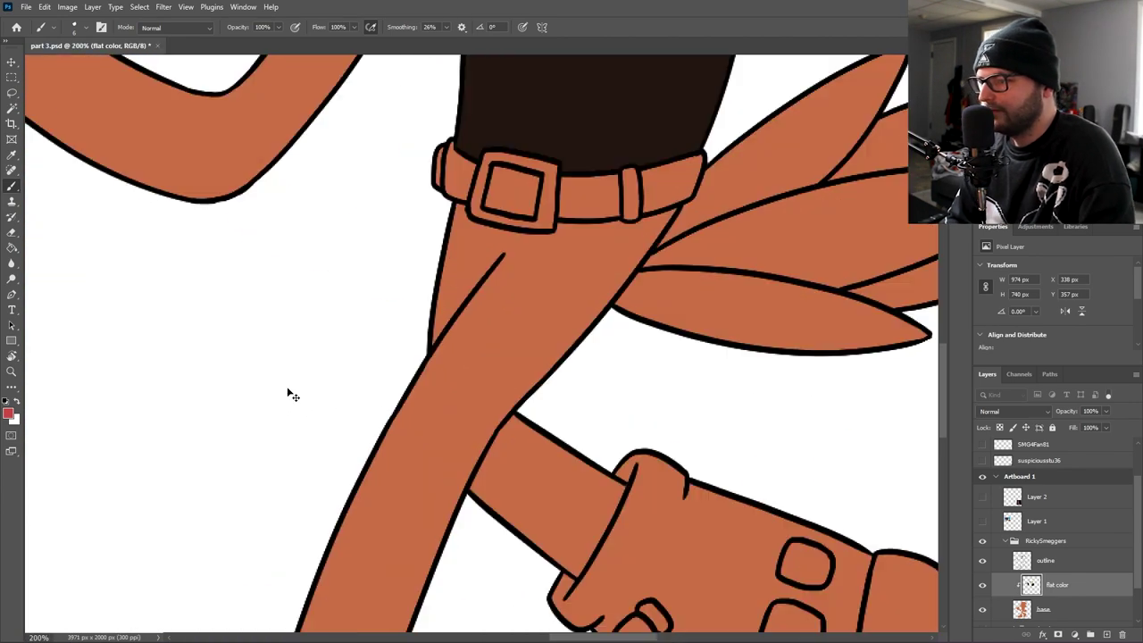
drag(852, 236, 454, 378)
scroll(455, 373, up, 1)
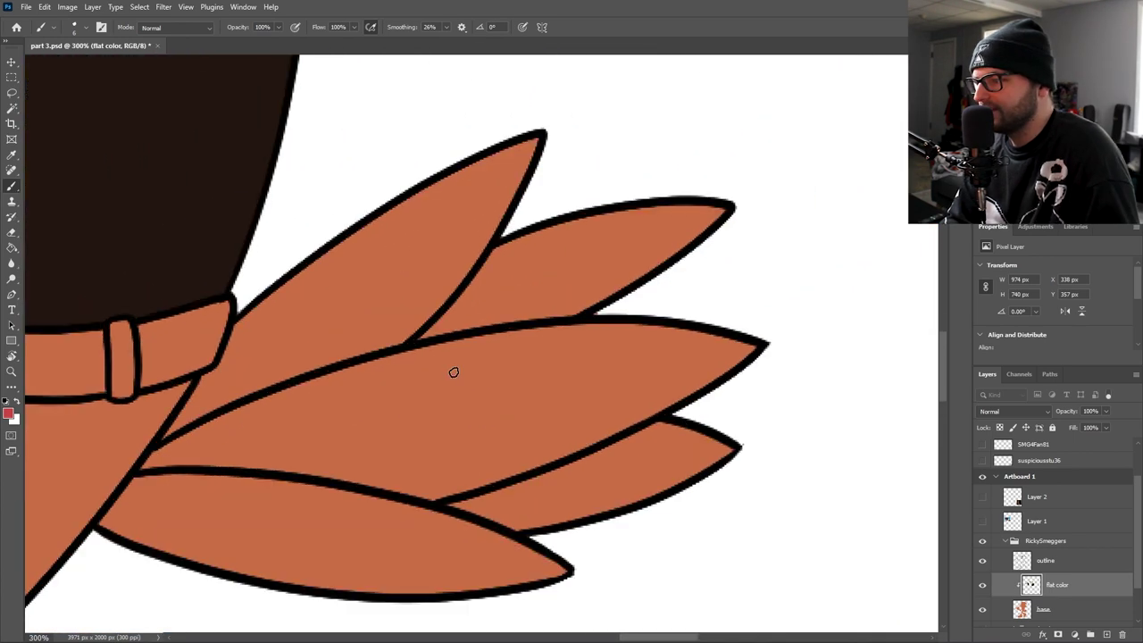
mouse_move(331, 248)
mouse_down()
mouse_move(500, 186)
mouse_move(474, 184)
mouse_move(466, 272)
mouse_up()
key(g)
click(505, 199)
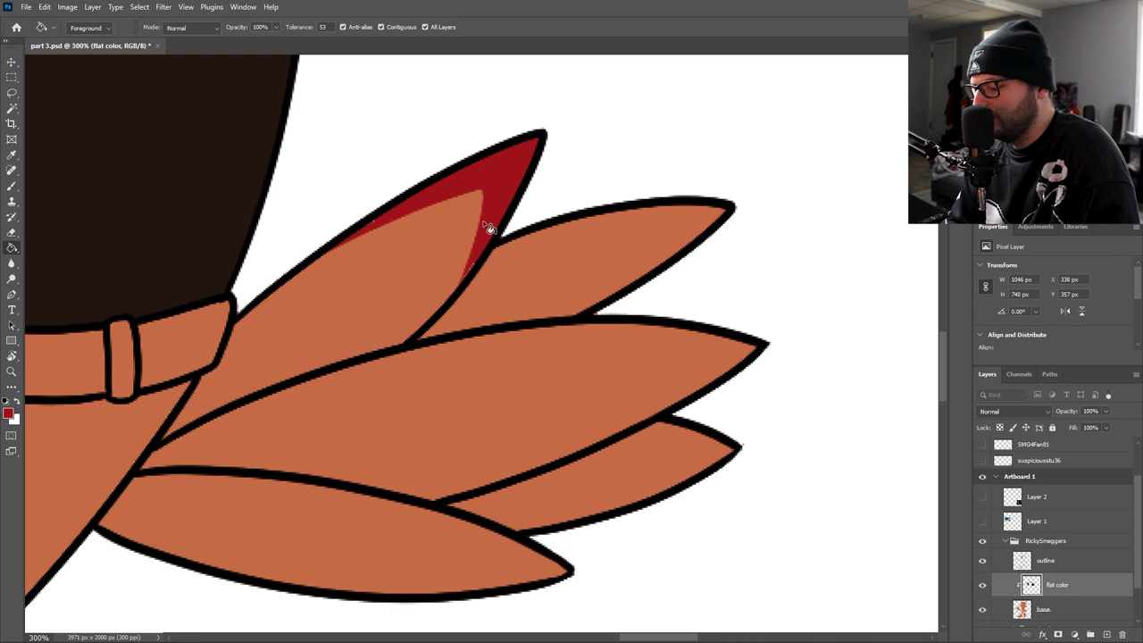
key(b)
key(g)
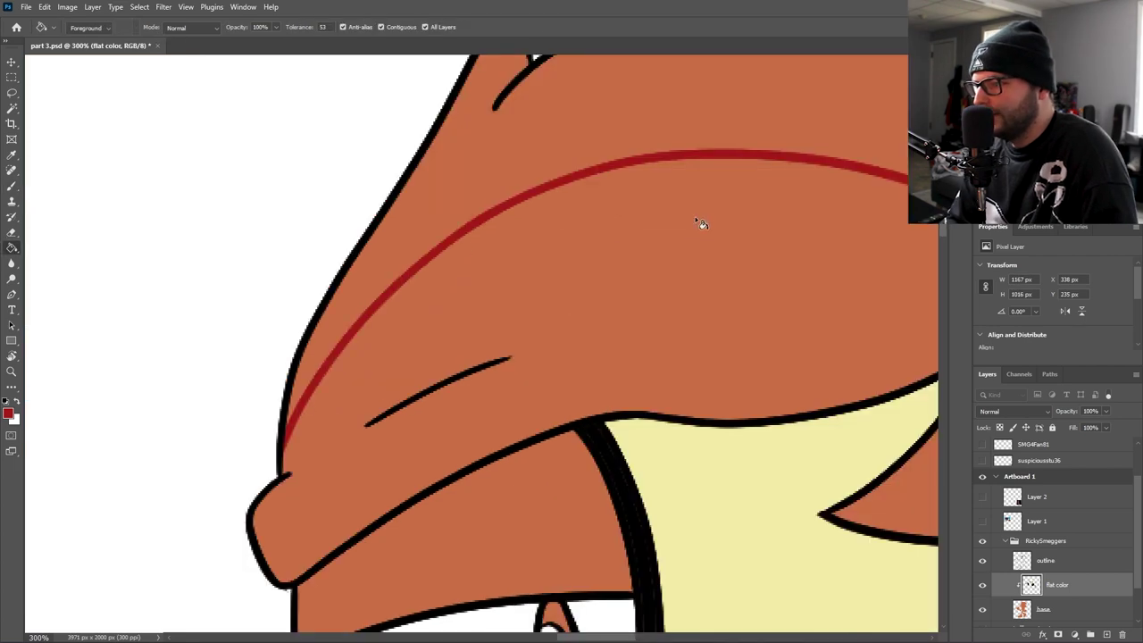
- Fill the head crest above the curved boundary line with the same dark red
drag(696, 217, 469, 266)
key(ctrl+minus)
drag(696, 394, 648, 387)
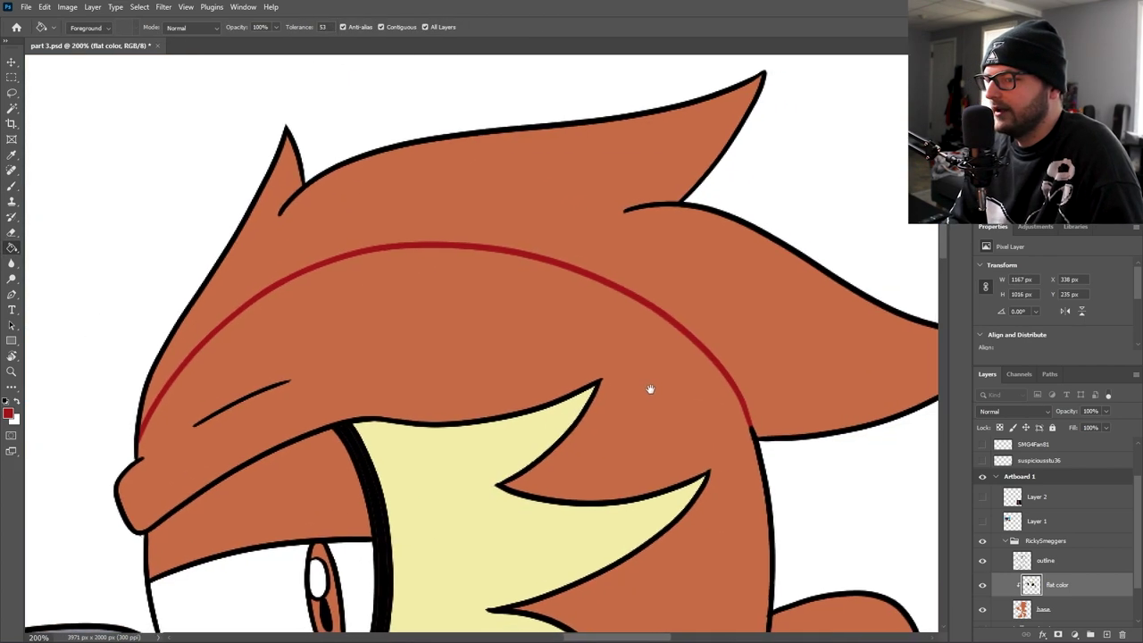
click(759, 314)
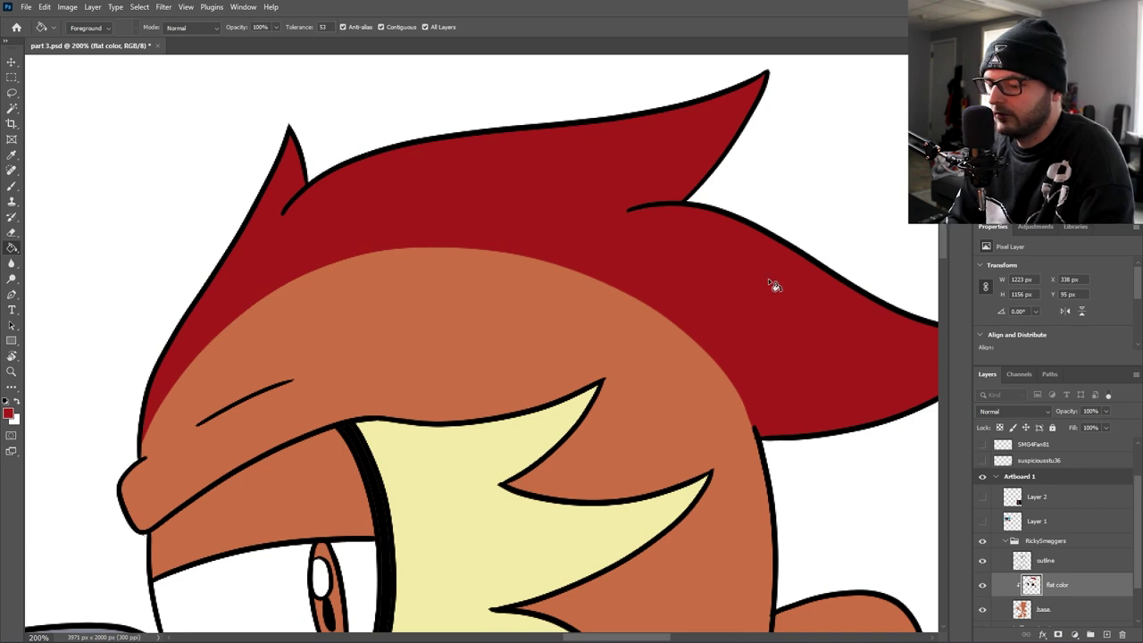
- Fill both legs of the pants with purple
key(ctrl+minus)
key(ctrl+minus)
scroll(578, 322, down, 4)
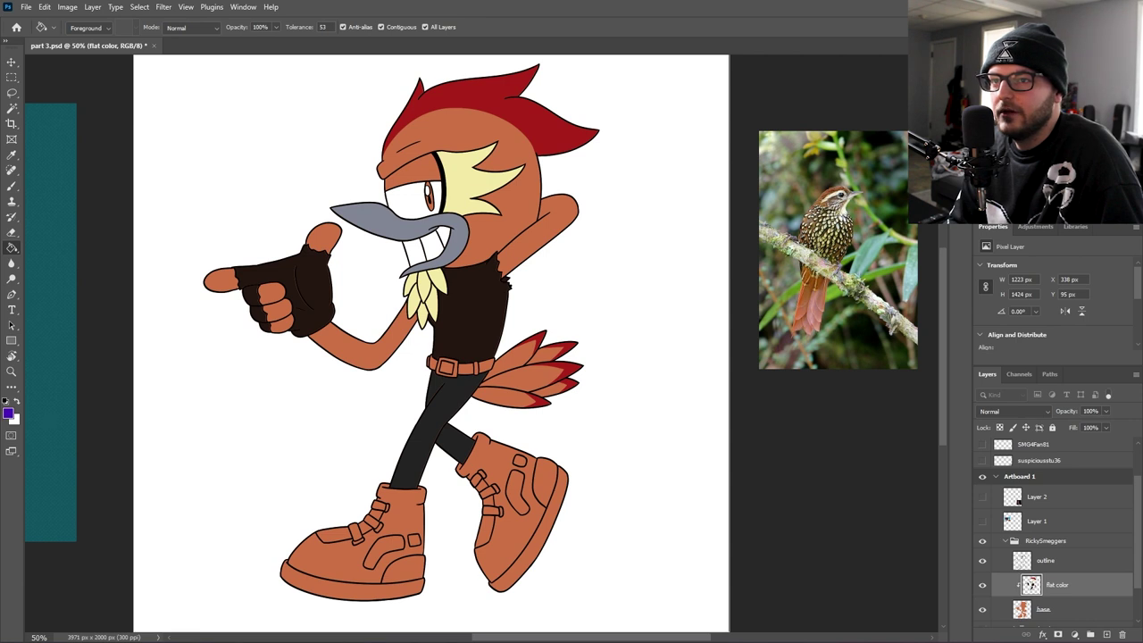
click(463, 435)
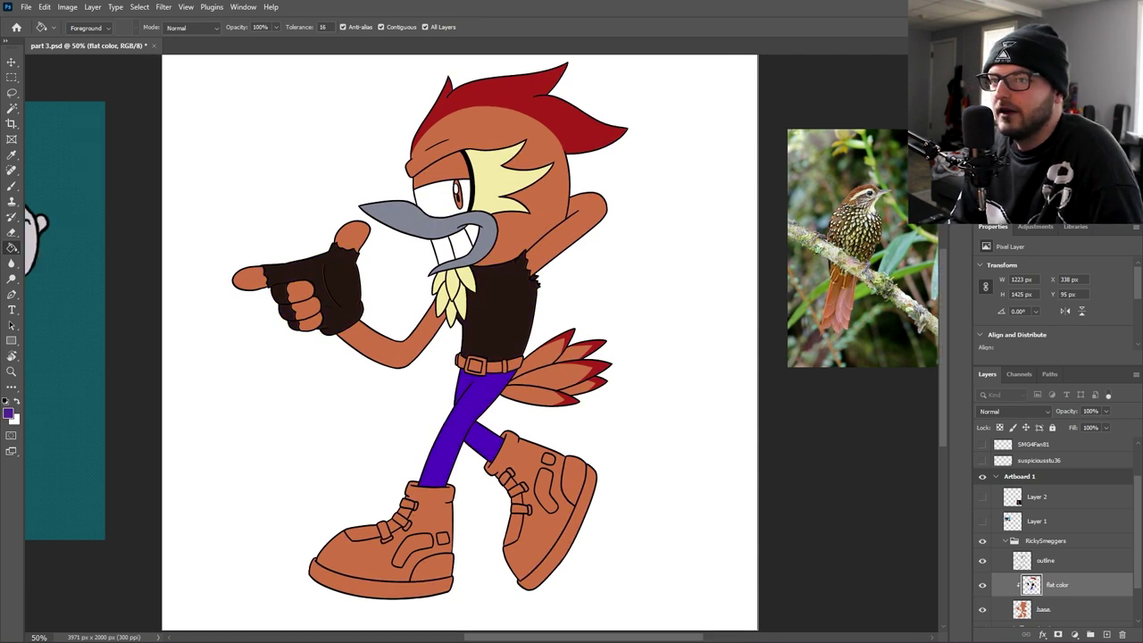
- Refill both legs of the pants with a darker, more muted purple
click(484, 399)
click(490, 440)
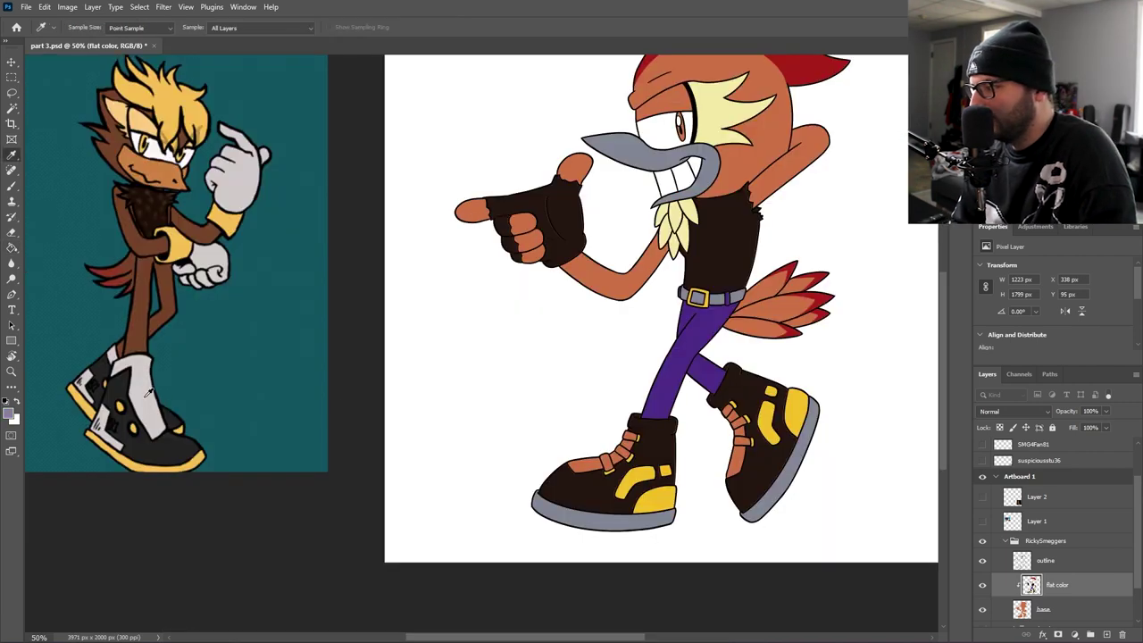
- Sample light grey from the reference character's shoe and fill the toe panels and laces of both shoes with it
click(148, 395)
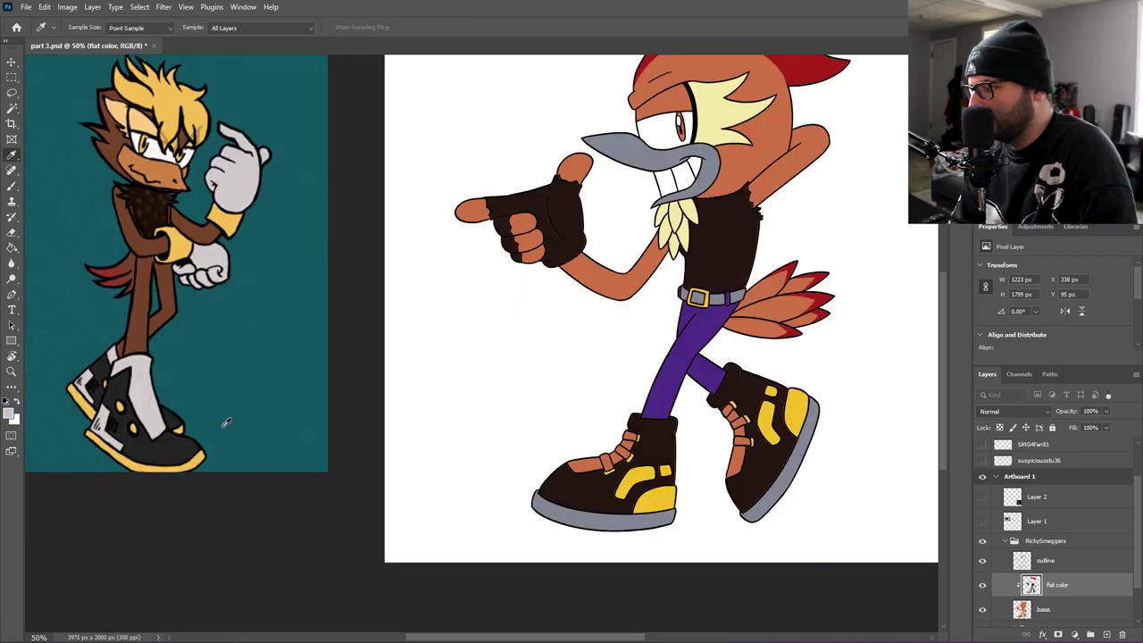
key(g)
click(596, 468)
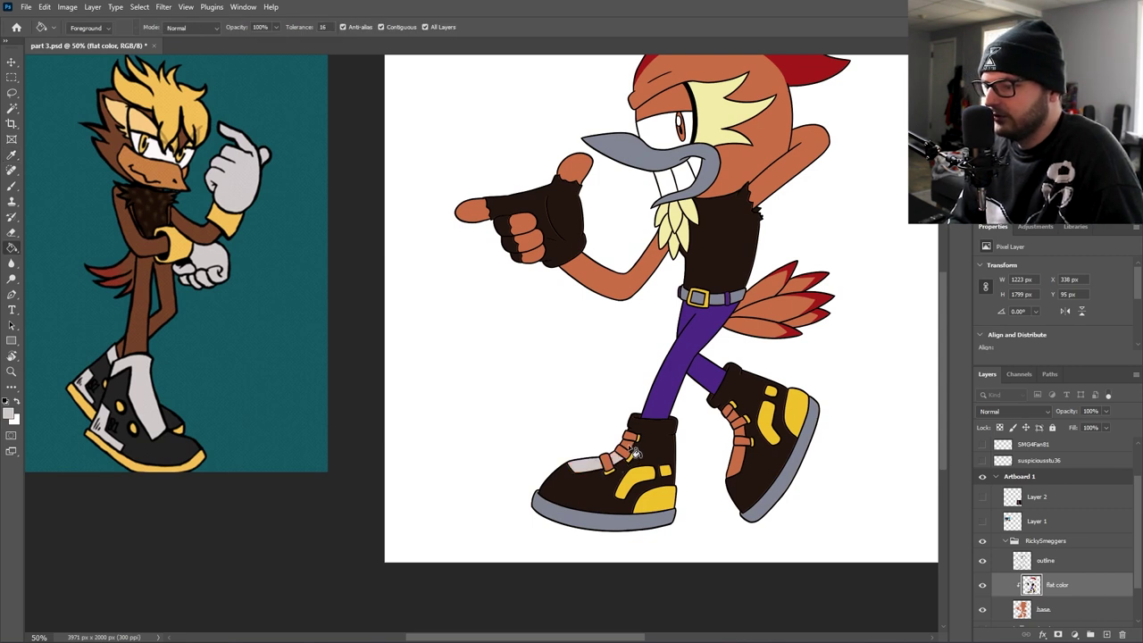
click(631, 449)
click(737, 459)
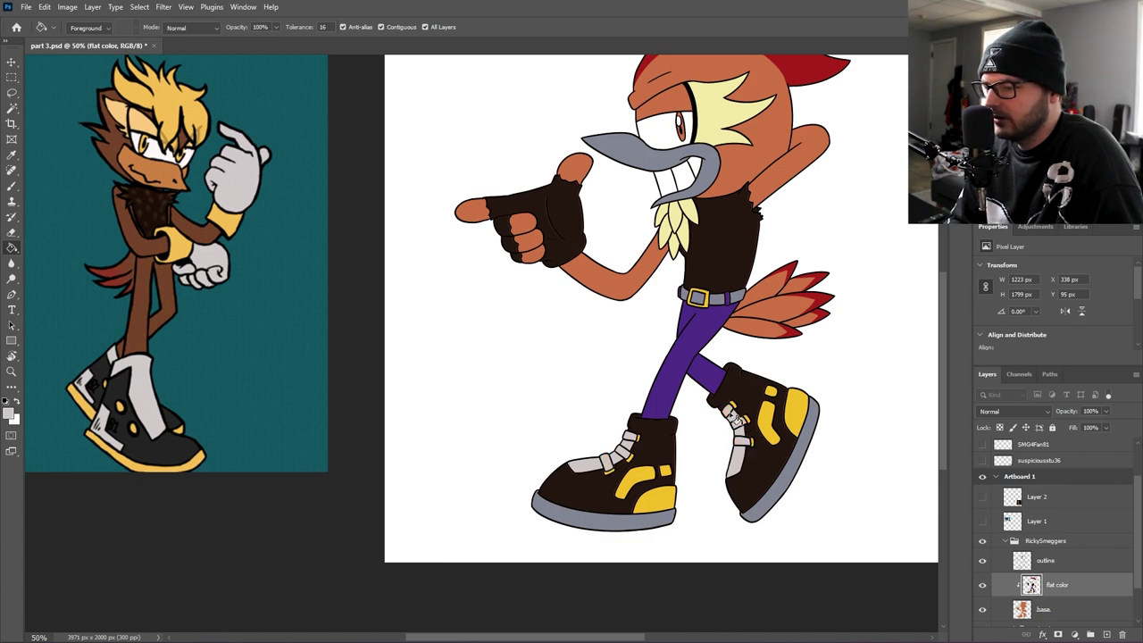
drag(741, 480, 561, 457)
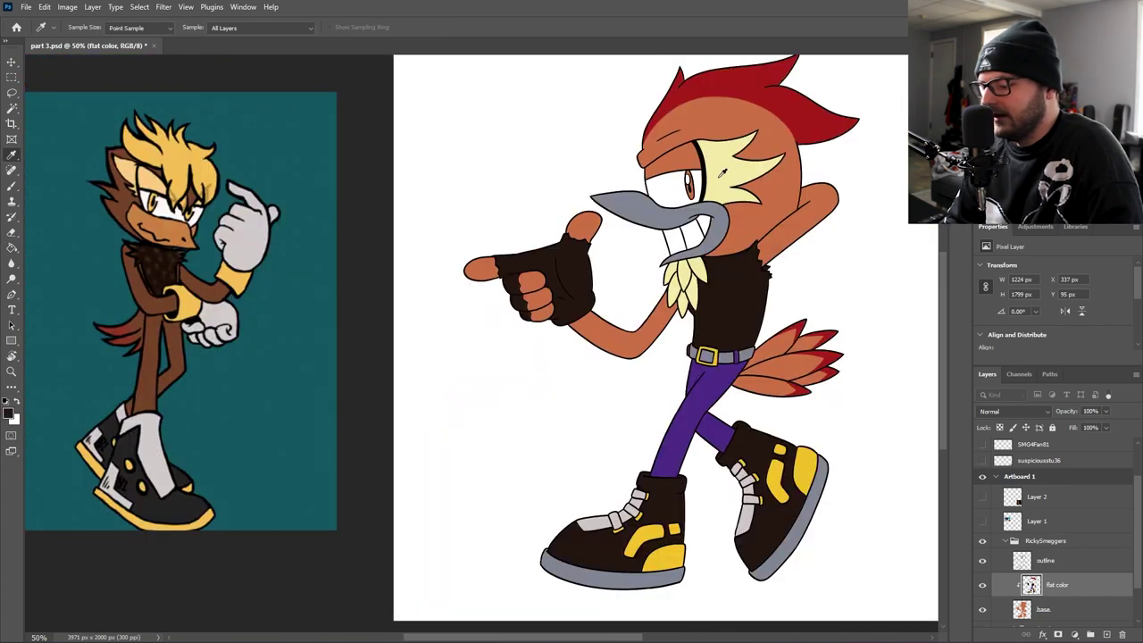
- Fill the upper eyelid with the eye marking's pale yellow and the iris with dark red
alt+click(723, 185)
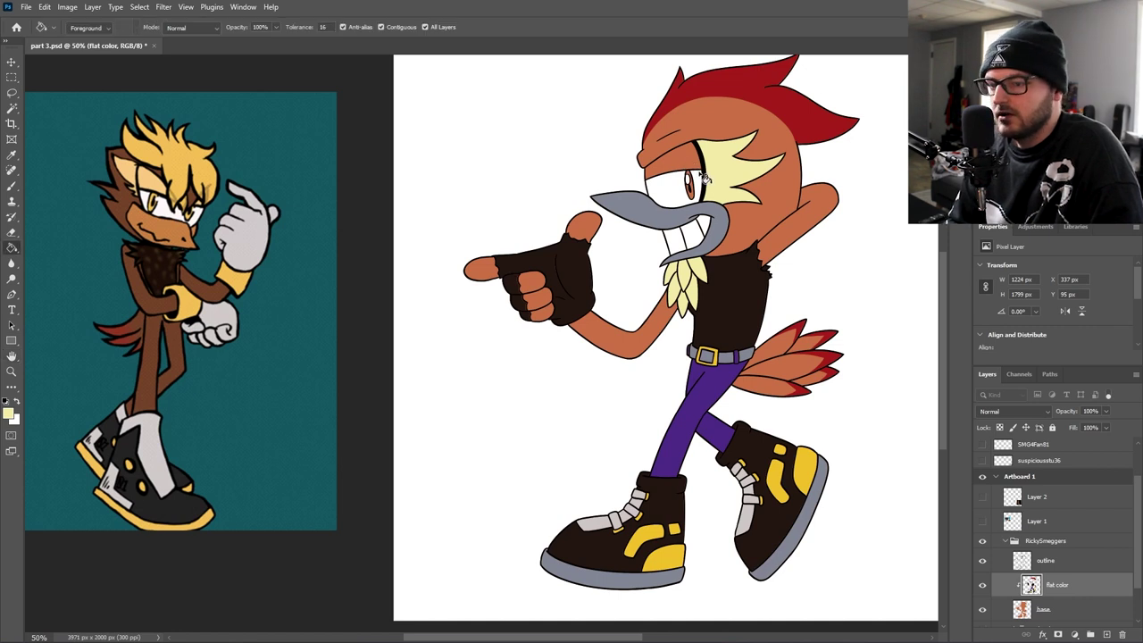
click(695, 168)
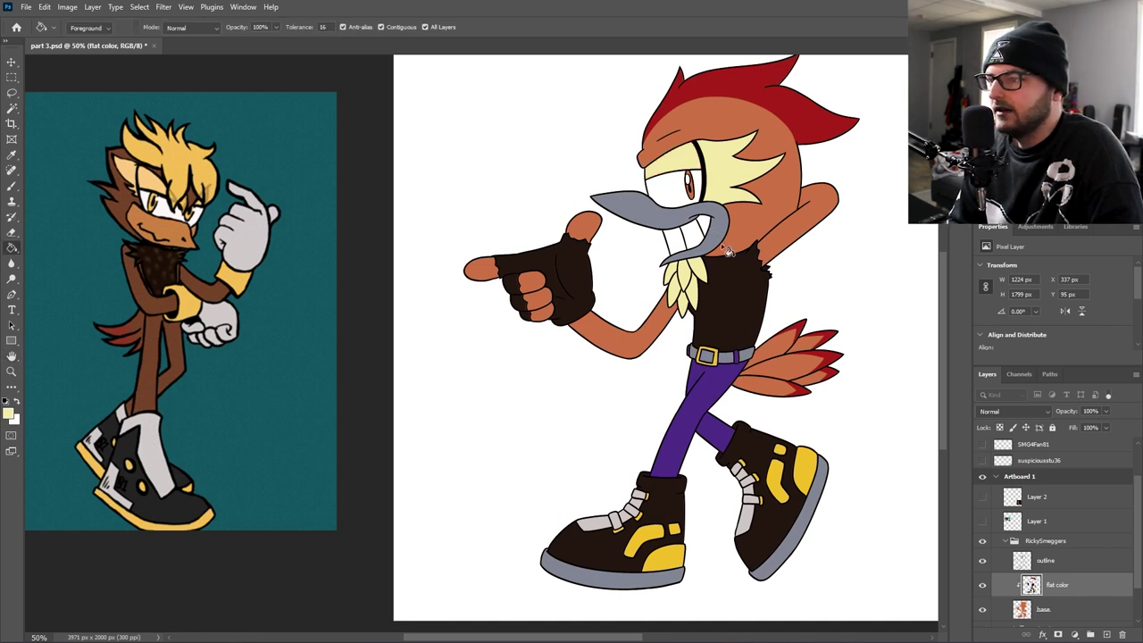
drag(739, 249, 673, 274)
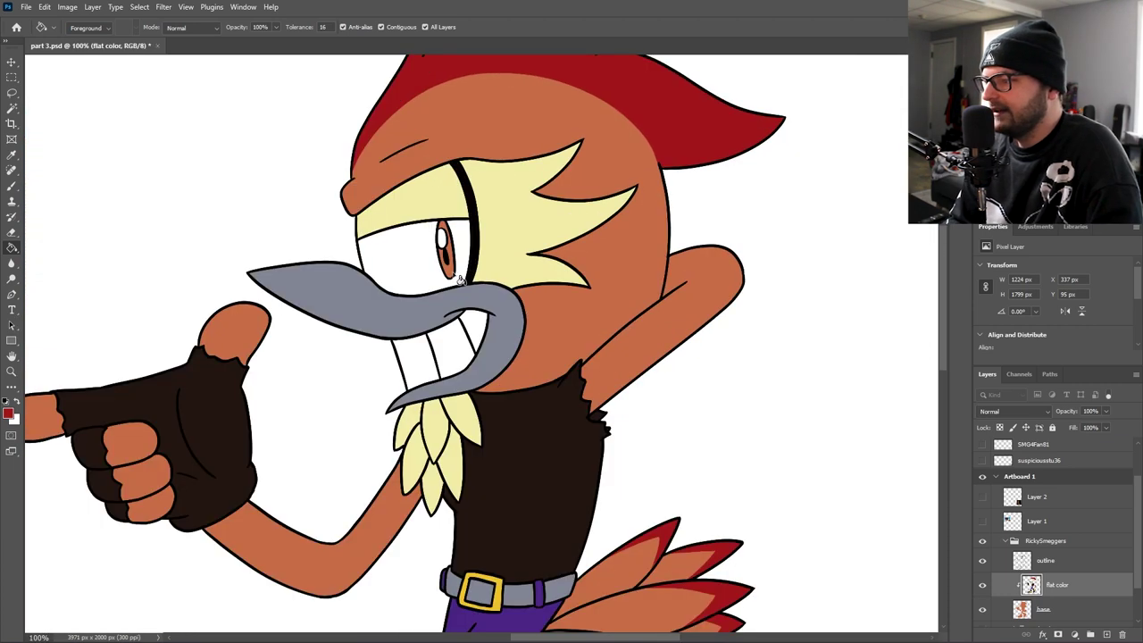
click(447, 267)
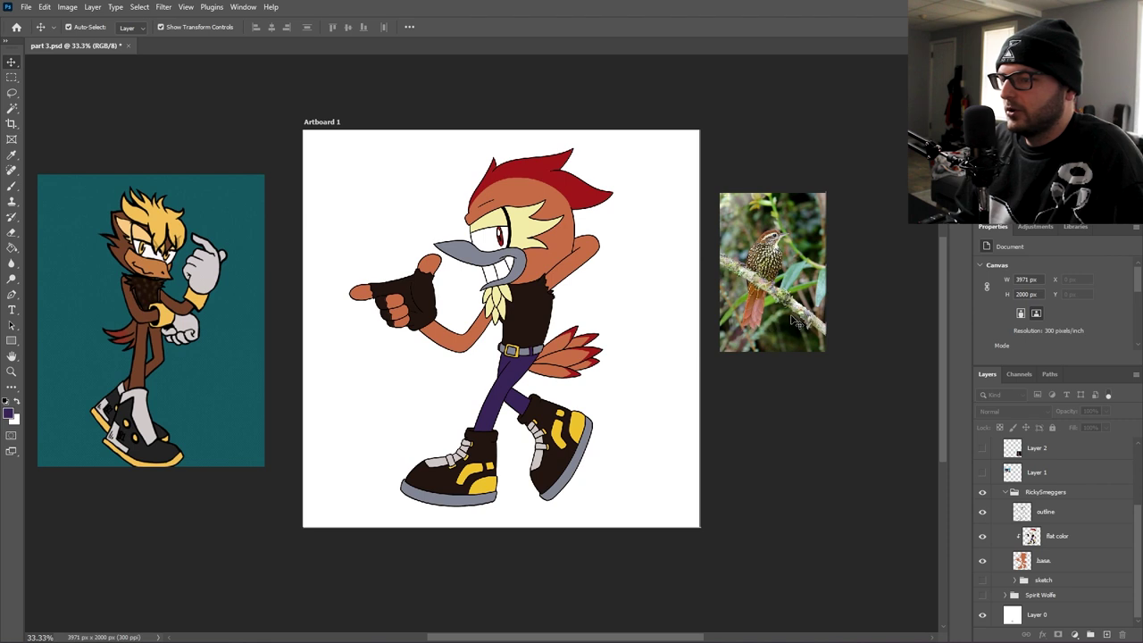
- Rough in the lower edge of the curved knife blade beside the raised hand on the anatomy layer
scroll(794, 321, down, 1)
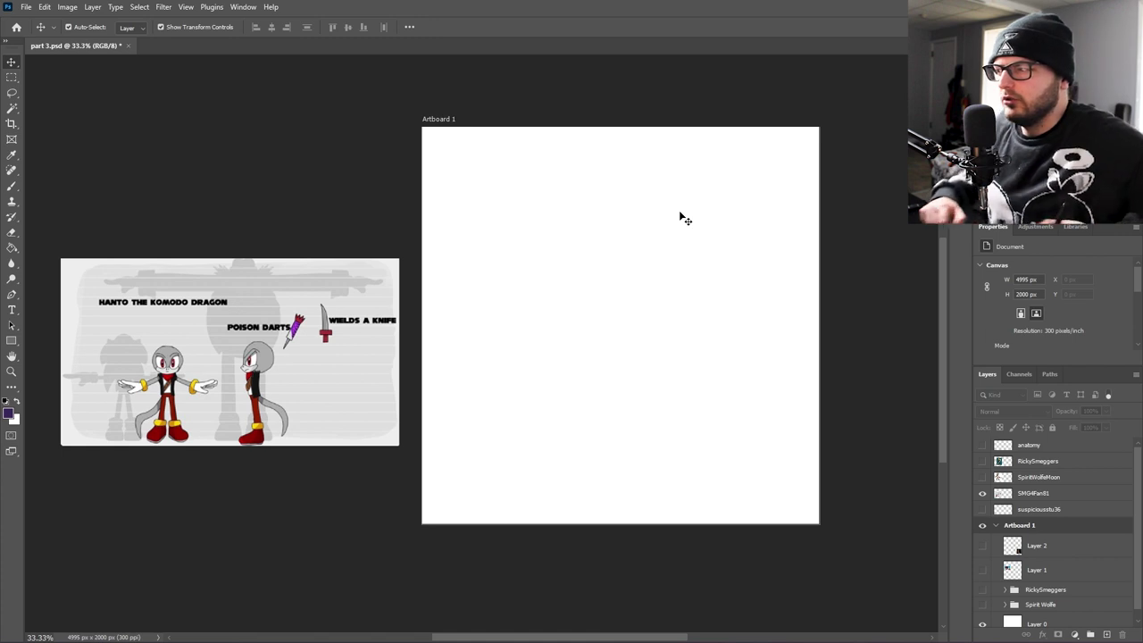
drag(546, 324, 553, 332)
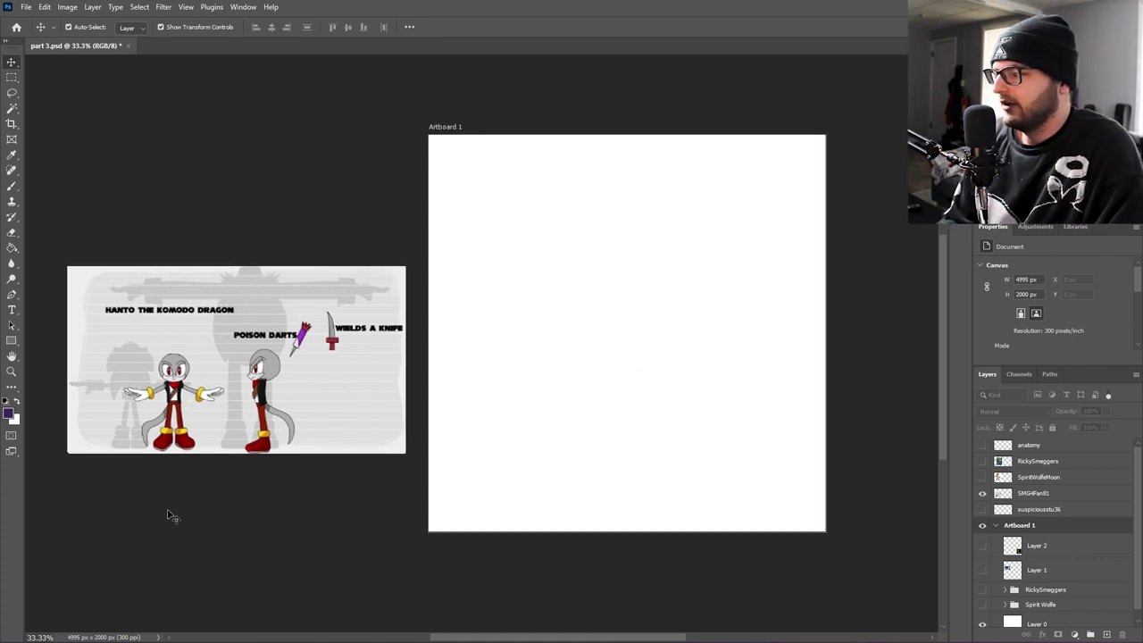
scroll(375, 439, down, 1)
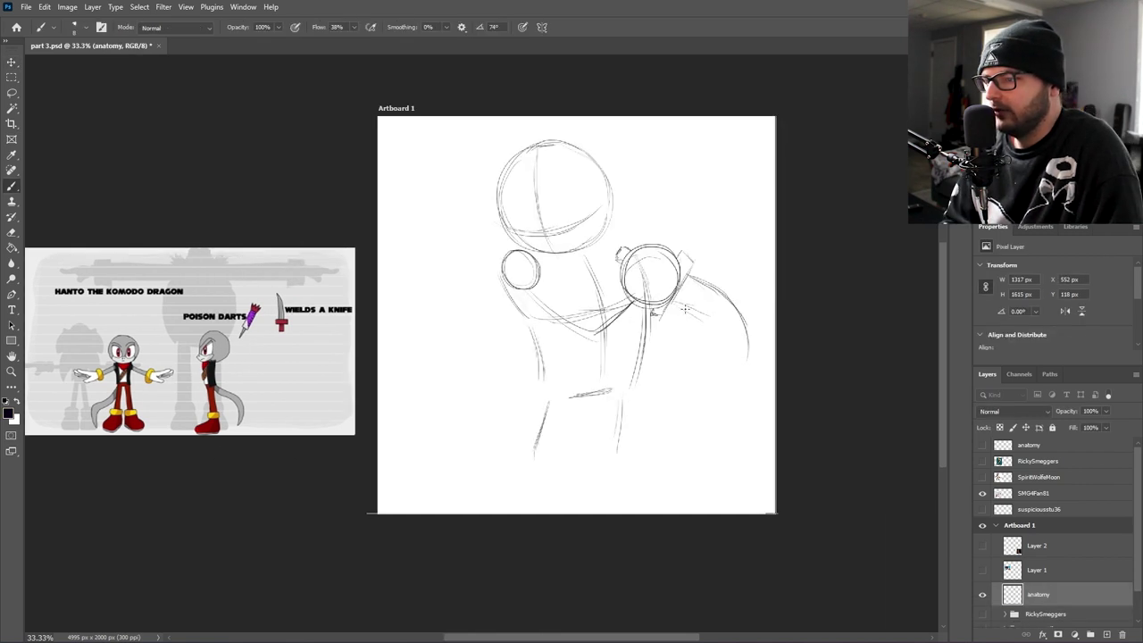
mouse_move(686, 310)
mouse_down()
mouse_move(728, 342)
mouse_move(707, 317)
mouse_move(733, 357)
mouse_up()
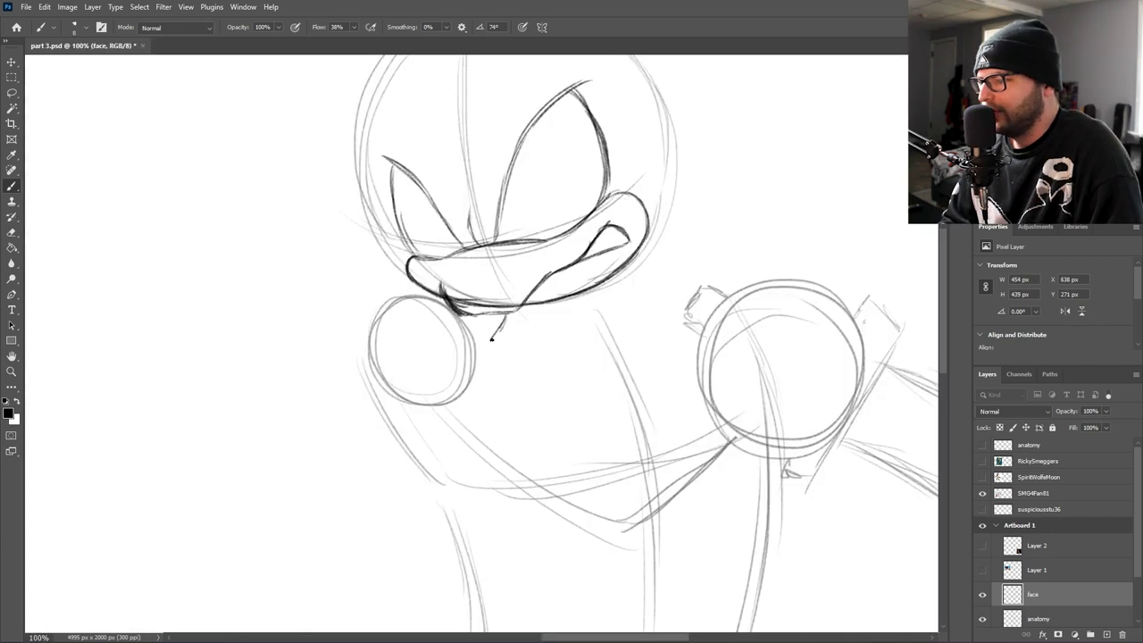
- Sketch the forked tongue hanging diagonally from the dragon's mouth on the face layer
mouse_move(491, 339)
mouse_down()
mouse_move(451, 443)
mouse_move(509, 304)
mouse_move(482, 313)
mouse_move(431, 392)
mouse_move(427, 403)
mouse_move(445, 369)
mouse_move(425, 433)
mouse_up()
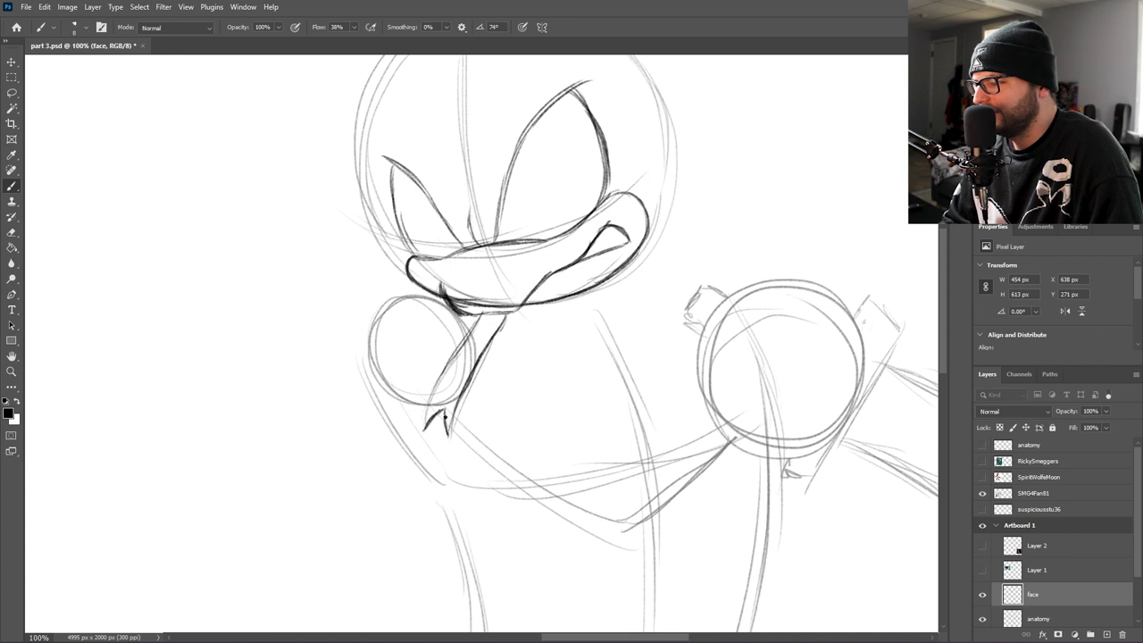
drag(447, 437, 482, 361)
drag(500, 318, 466, 386)
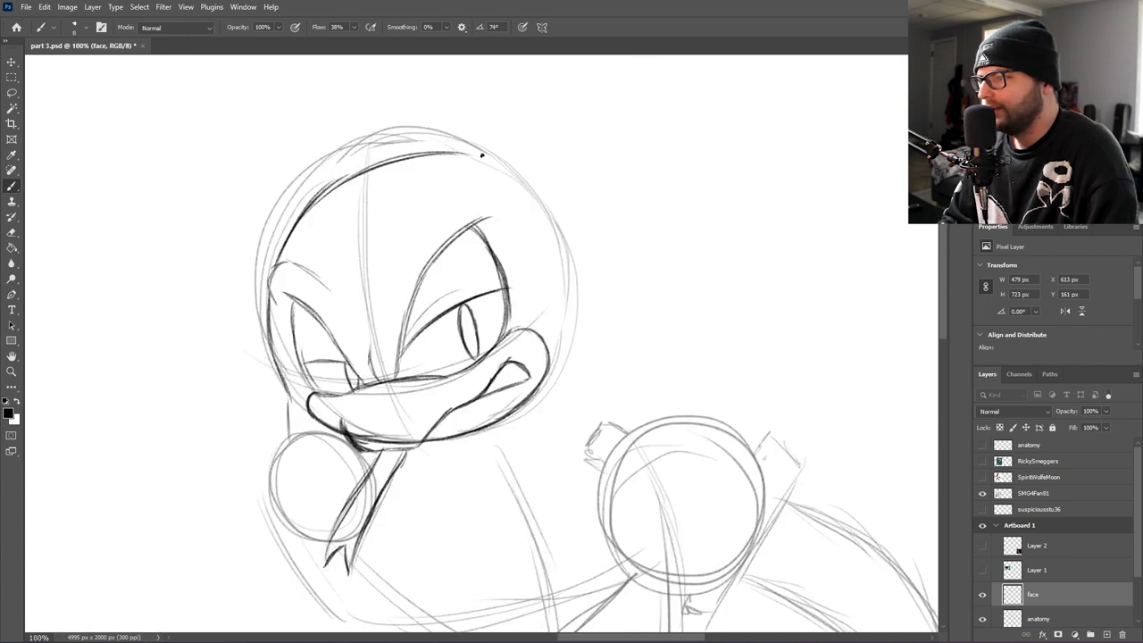
- Sketch the back of the head sloping down into the neck with overlapping curved strokes on the face layer
mouse_move(512, 176)
mouse_down()
mouse_move(617, 257)
mouse_move(654, 318)
mouse_up()
mouse_move(600, 238)
mouse_down()
mouse_move(666, 337)
mouse_move(662, 327)
mouse_up()
drag(618, 261, 670, 379)
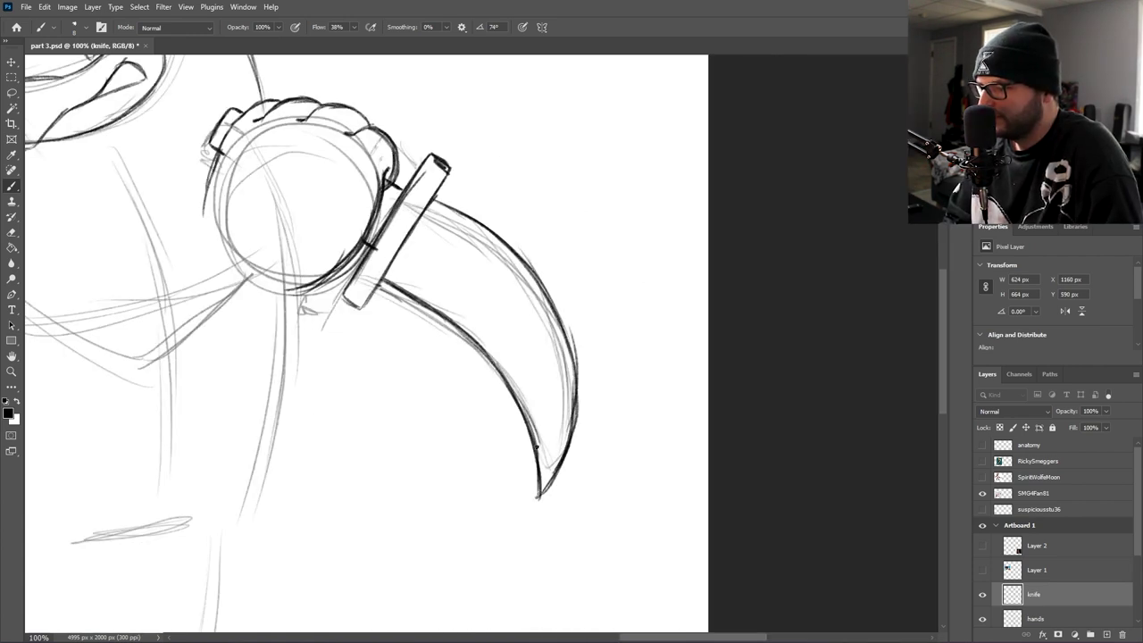
- Draw two scalloped notches along the knife blade's inner edge and switch to a much smaller eraser for the leftover edge line
mouse_move(530, 429)
mouse_down()
mouse_move(537, 393)
mouse_move(510, 366)
mouse_move(534, 436)
mouse_up()
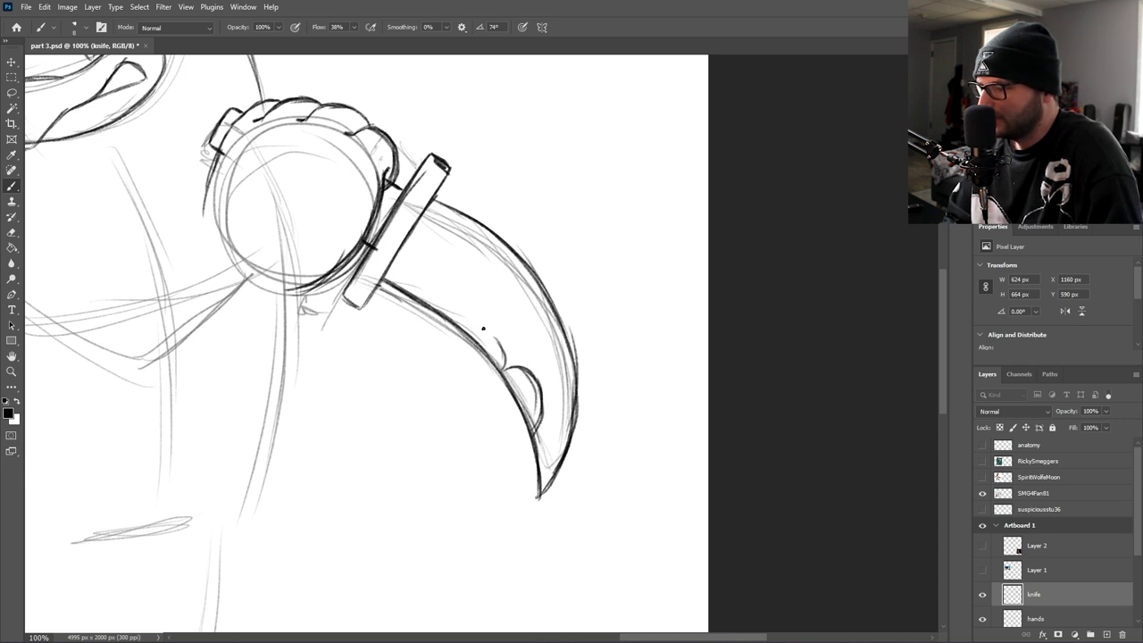
mouse_move(489, 328)
mouse_down()
mouse_move(481, 336)
mouse_move(505, 368)
mouse_move(498, 342)
mouse_up()
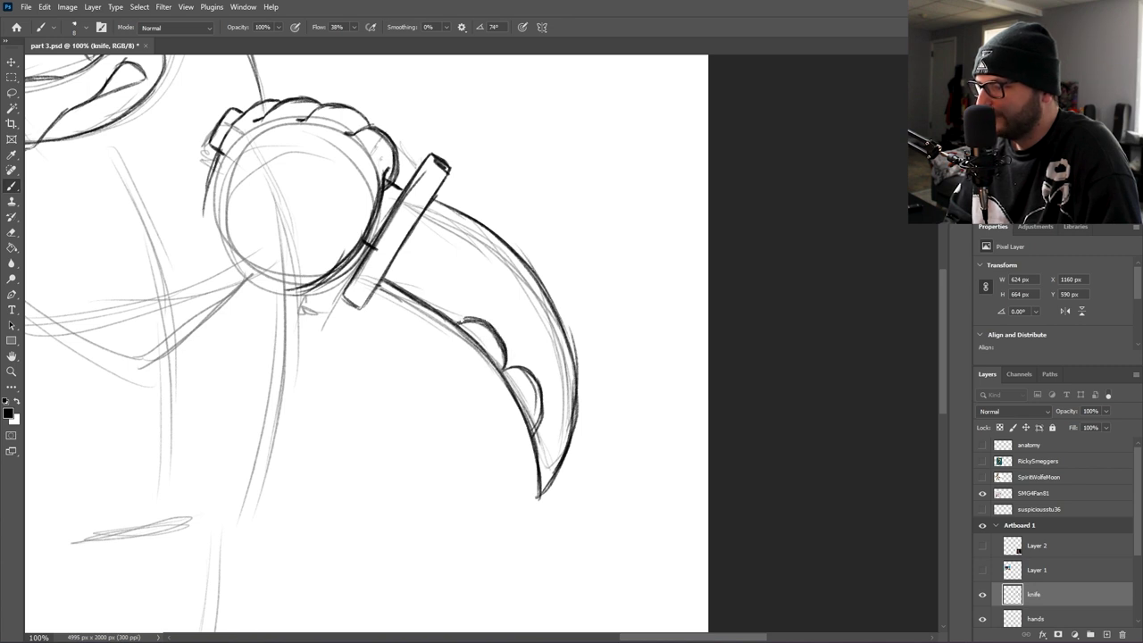
key(e)
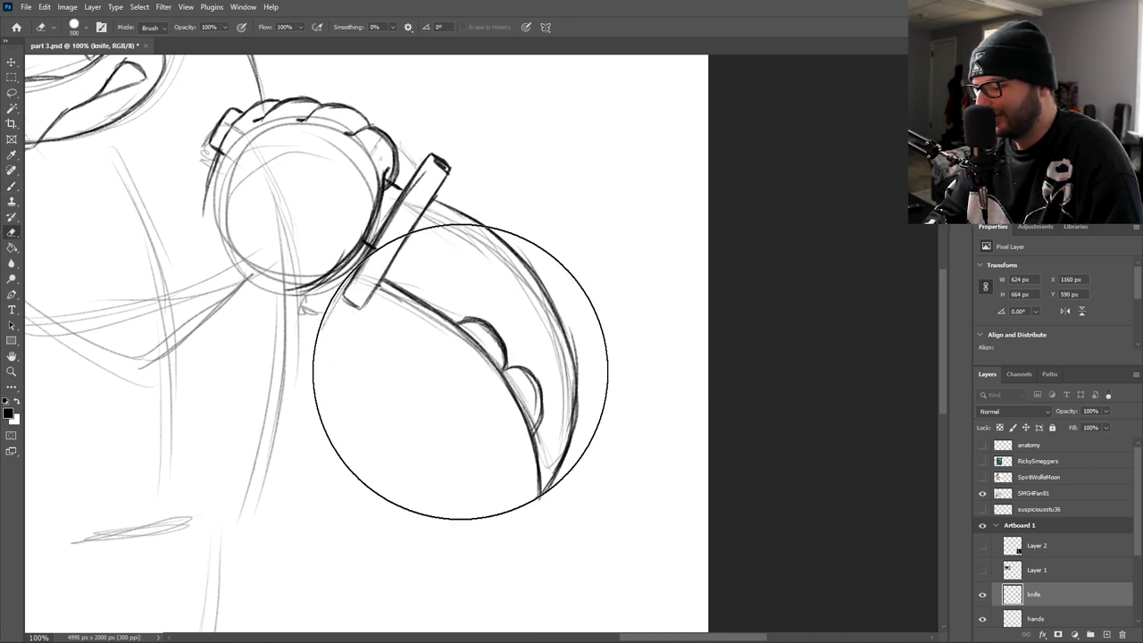
key(bracketleft)
key(bracketleft)
key(bracketleft)
key(bracketleft)
key(bracketleft)
key(bracketleft)
key(bracketleft)
key(bracketleft)
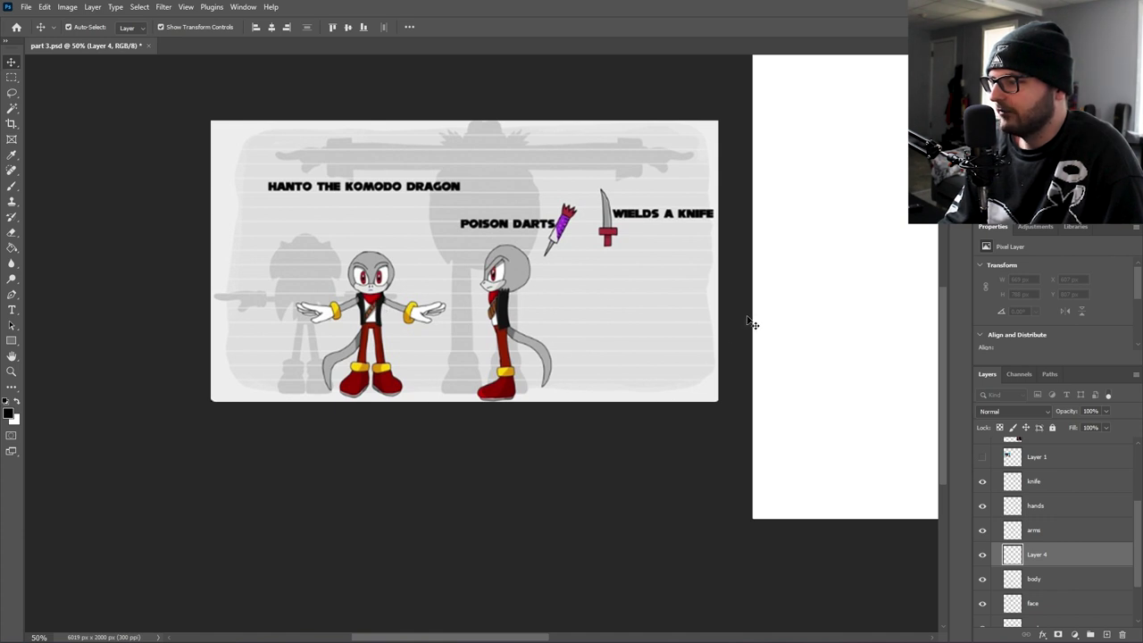
- Sketch the scarf's edge curving from under the jaw up to the back of the neck on Layer 4
mouse_move(798, 318)
mouse_down()
mouse_move(502, 386)
mouse_move(313, 464)
mouse_up()
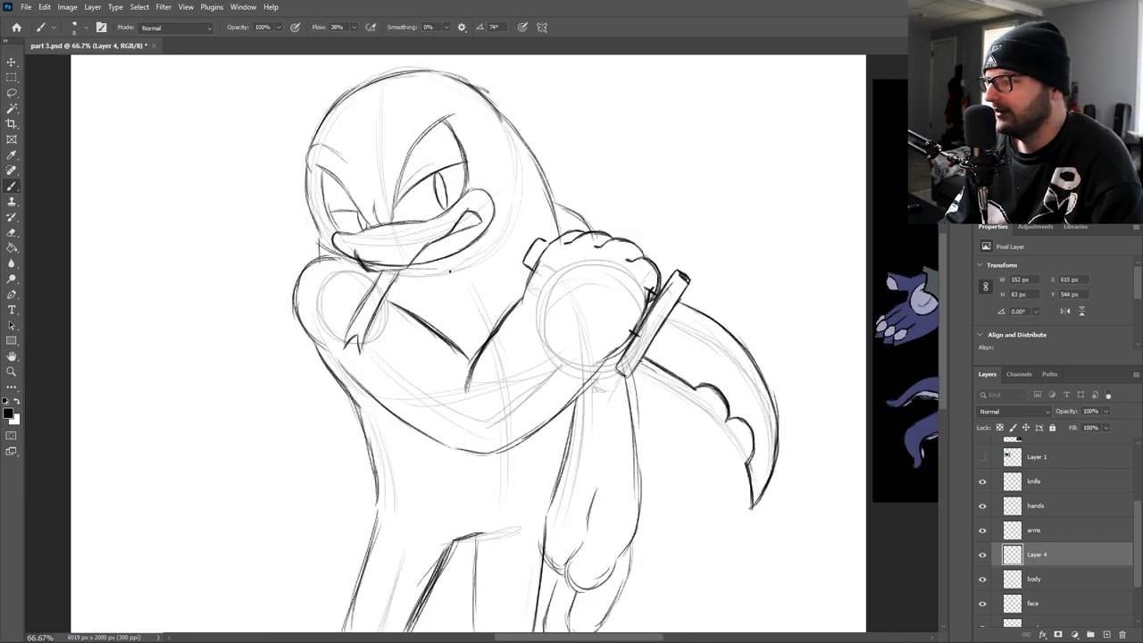
mouse_move(416, 266)
mouse_down()
mouse_move(473, 263)
mouse_move(505, 250)
mouse_move(507, 233)
mouse_up()
drag(480, 255, 546, 186)
drag(505, 234, 543, 187)
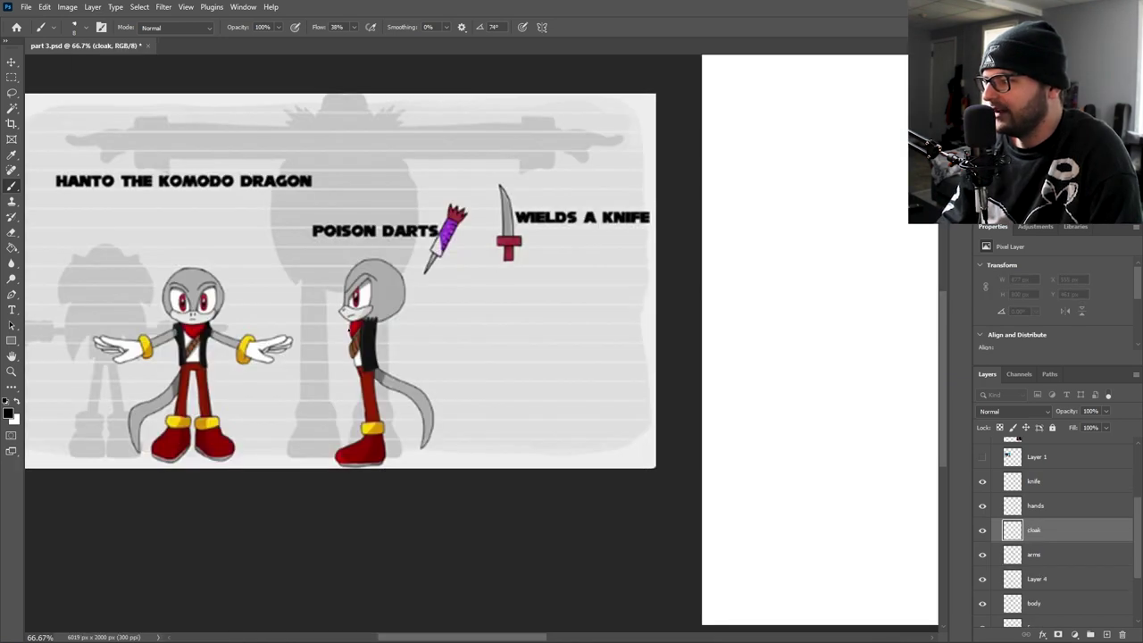
- Sketch the cloak's outer edge hanging from the bent arm's shoulder down beside the torso on the cloak layer
mouse_move(801, 321)
mouse_down()
mouse_move(475, 347)
mouse_move(139, 471)
mouse_up()
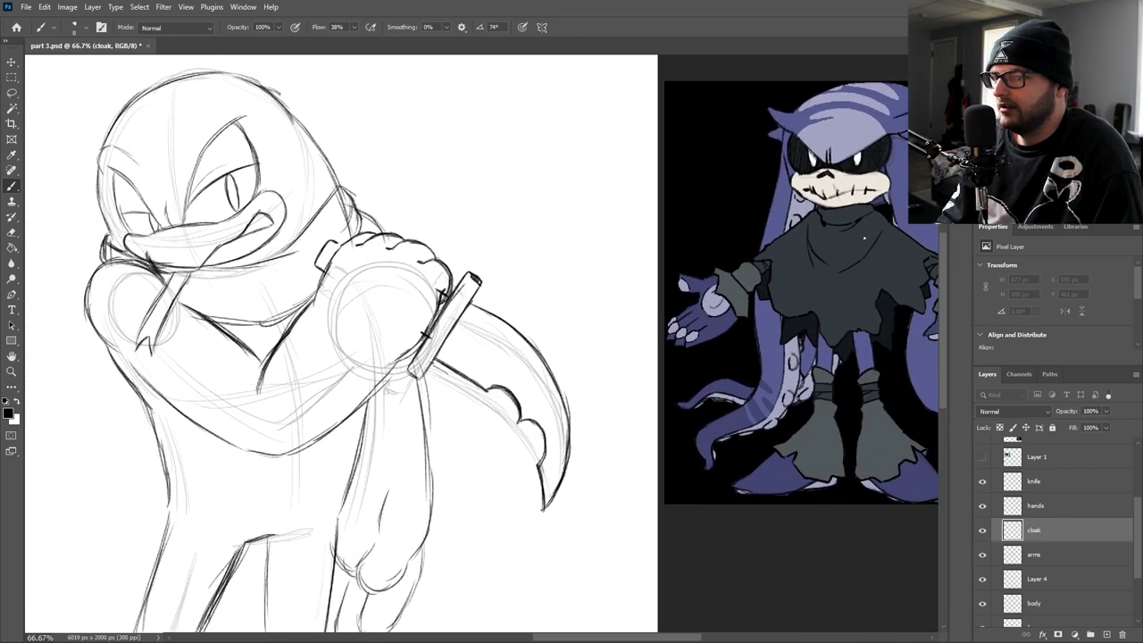
drag(282, 399, 598, 317)
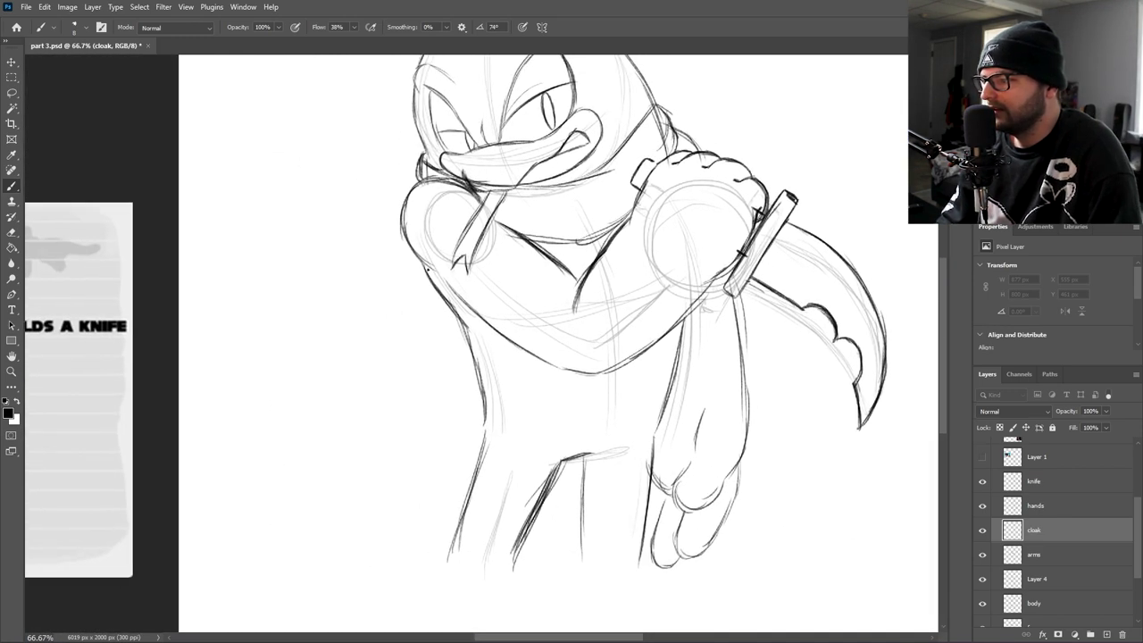
mouse_move(426, 275)
mouse_down()
mouse_move(462, 350)
mouse_move(440, 313)
mouse_move(436, 393)
mouse_up()
drag(440, 329, 426, 477)
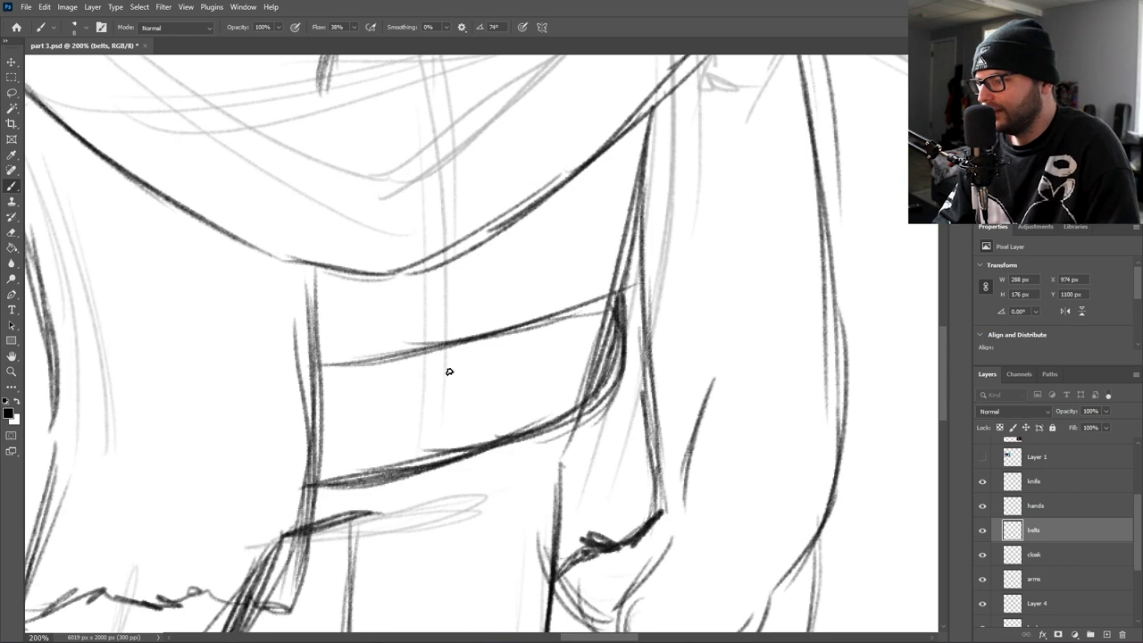
- Sketch a poison dart on the belt with a rounded body and a narrower section above it on the belts layer
mouse_move(490, 359)
mouse_down()
mouse_move(433, 372)
mouse_move(449, 371)
mouse_move(448, 454)
mouse_up()
drag(434, 377, 439, 437)
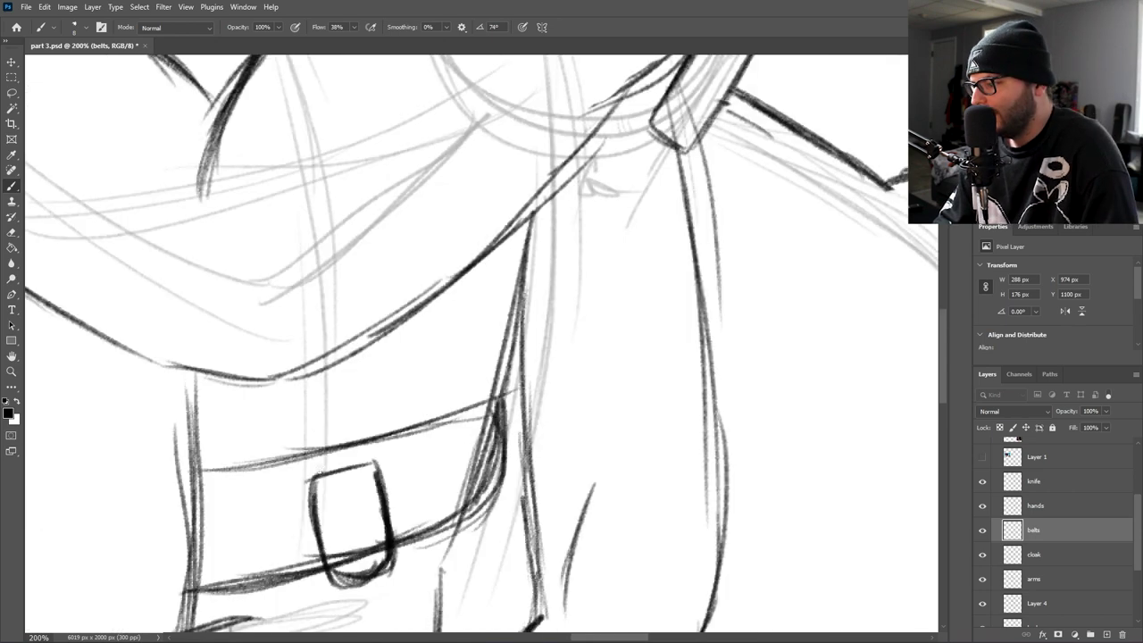
drag(315, 425, 320, 472)
drag(358, 421, 365, 462)
mouse_move(311, 427)
mouse_down()
mouse_move(317, 473)
mouse_move(314, 460)
mouse_move(361, 400)
mouse_move(361, 434)
mouse_move(361, 421)
mouse_up()
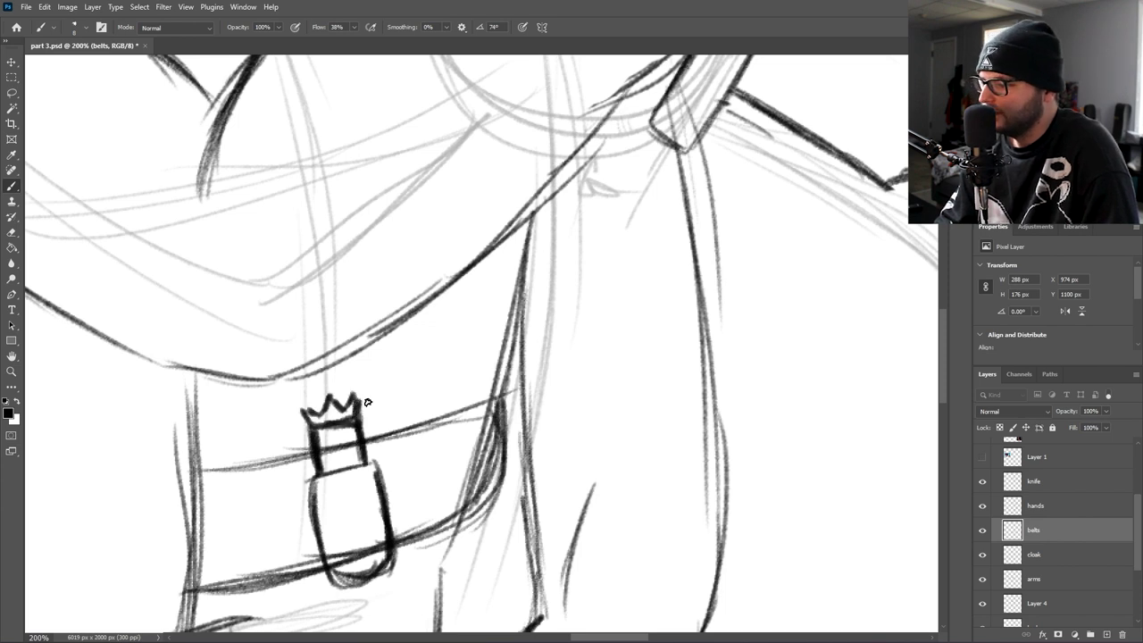
mouse_move(432, 459)
mouse_down()
mouse_move(506, 319)
mouse_move(518, 412)
mouse_move(473, 425)
mouse_move(473, 311)
mouse_move(452, 273)
mouse_move(487, 244)
mouse_move(482, 270)
mouse_up()
key(ctrl+minus)
key(ctrl+minus)
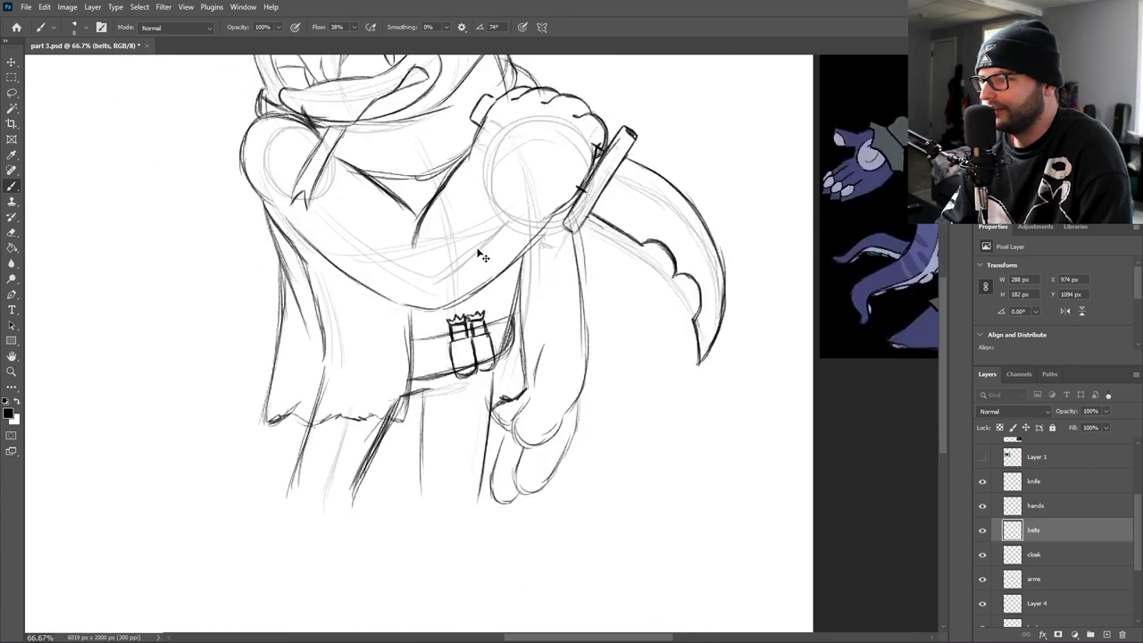
drag(587, 302, 688, 436)
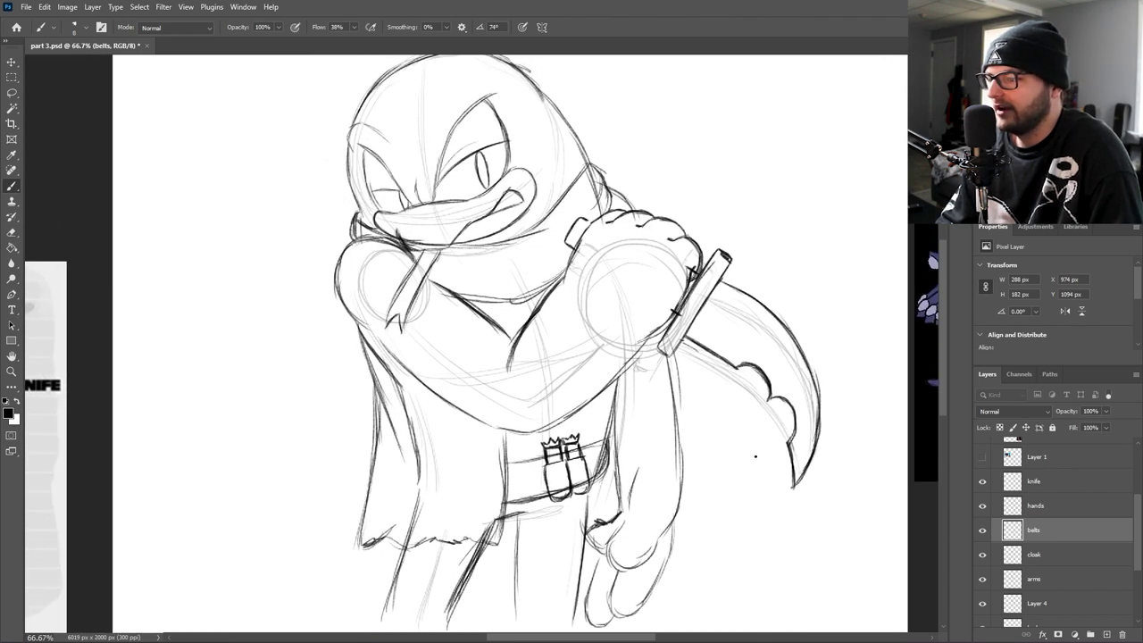
drag(730, 419, 694, 289)
key(ctrl+minus)
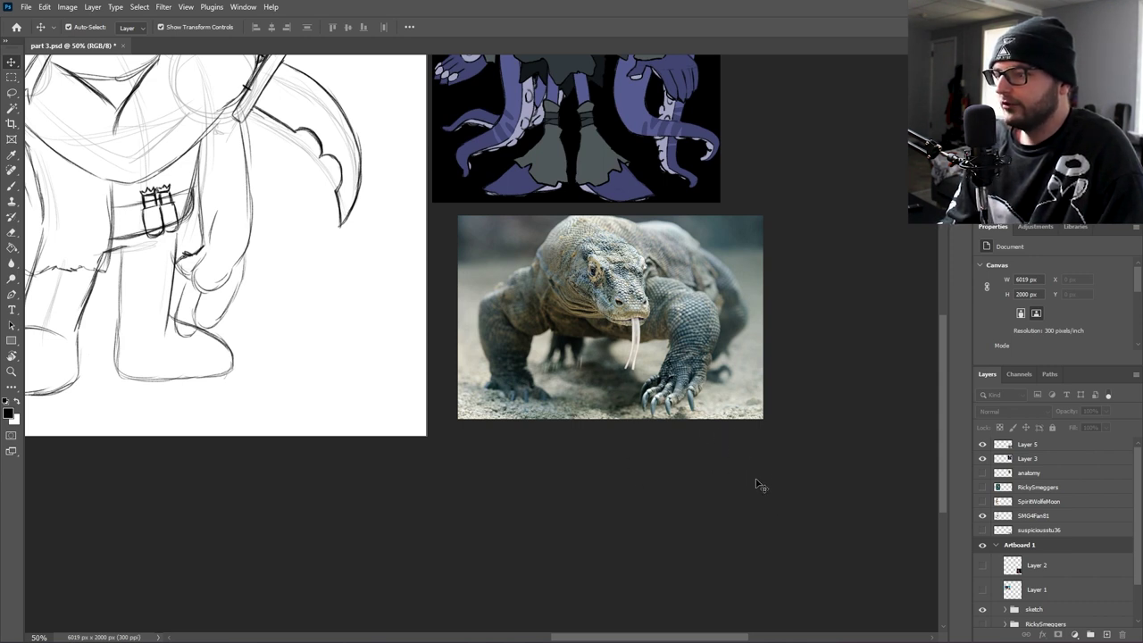
- Sketch a rounded toe with a pointed claw at the front of the nearer foot on the feet layer, following the komodo dragon photo
drag(589, 432, 743, 464)
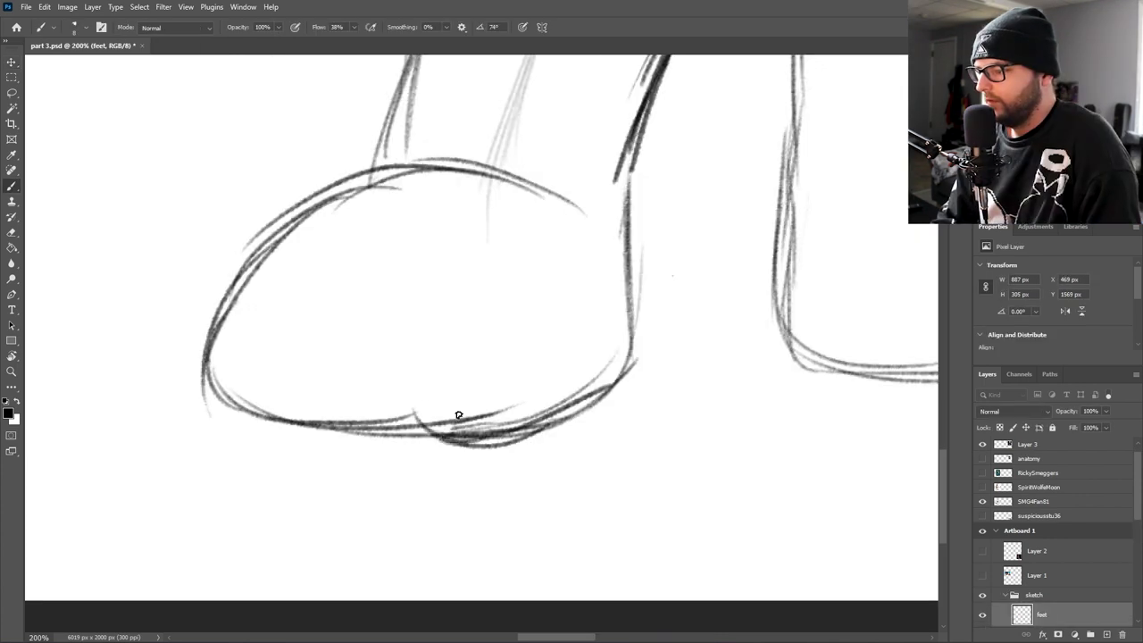
mouse_move(437, 443)
mouse_down()
mouse_move(417, 354)
mouse_move(417, 375)
mouse_move(458, 292)
mouse_up()
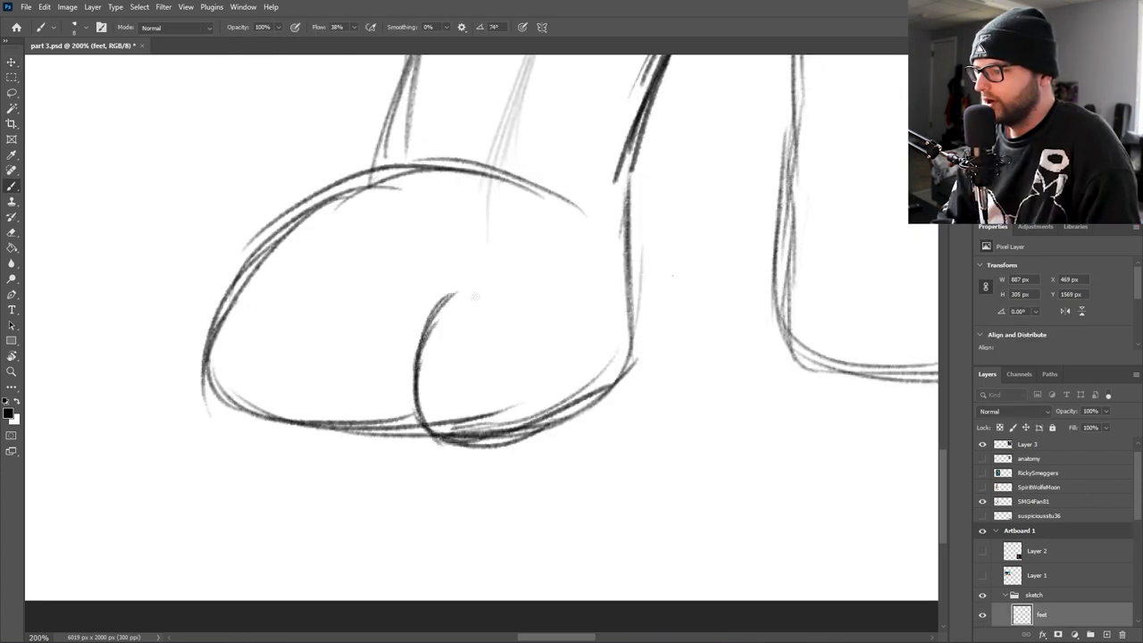
drag(535, 435, 568, 366)
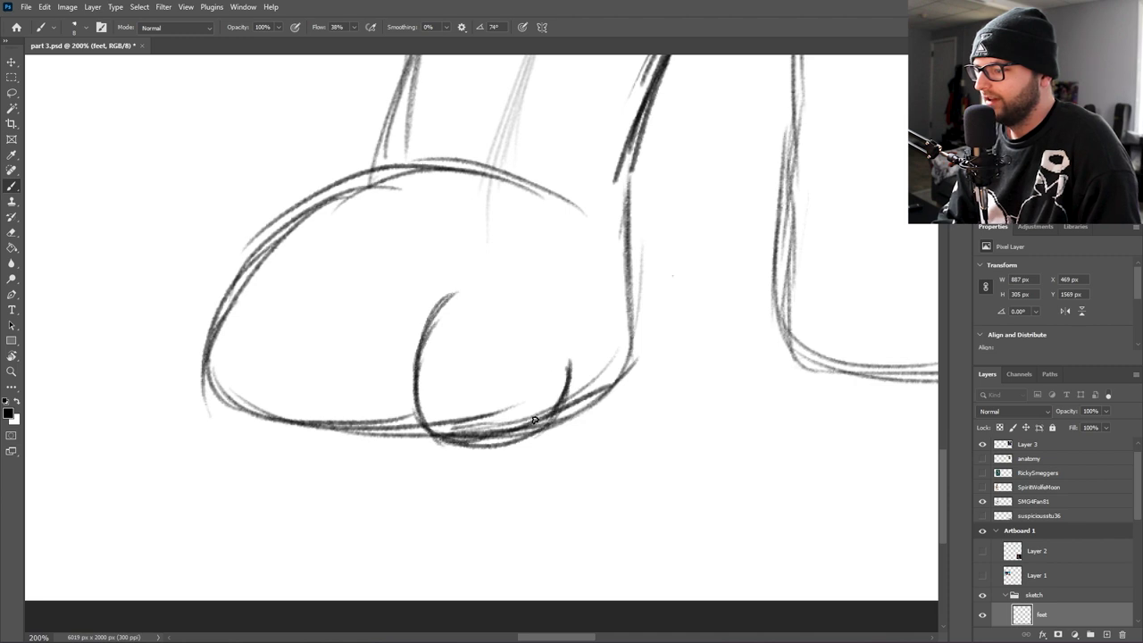
mouse_move(536, 416)
mouse_down()
mouse_move(440, 403)
mouse_move(430, 389)
mouse_move(461, 378)
mouse_move(435, 428)
mouse_move(486, 392)
mouse_move(464, 368)
mouse_move(534, 418)
mouse_move(466, 488)
mouse_up()
drag(526, 439, 456, 512)
drag(494, 458, 452, 519)
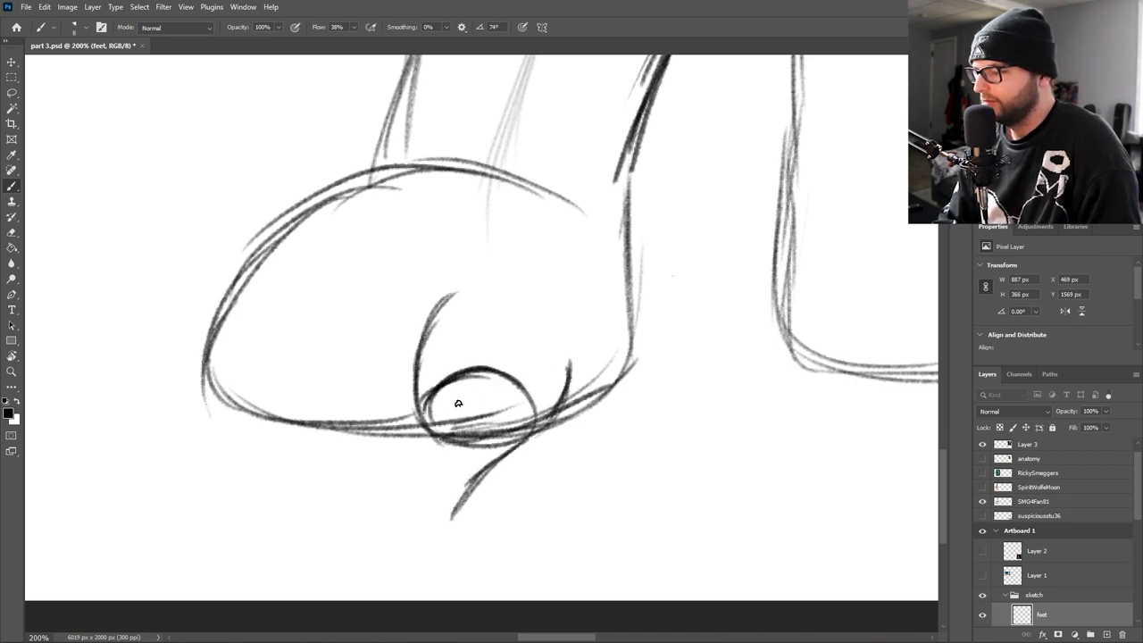
drag(421, 404, 420, 489)
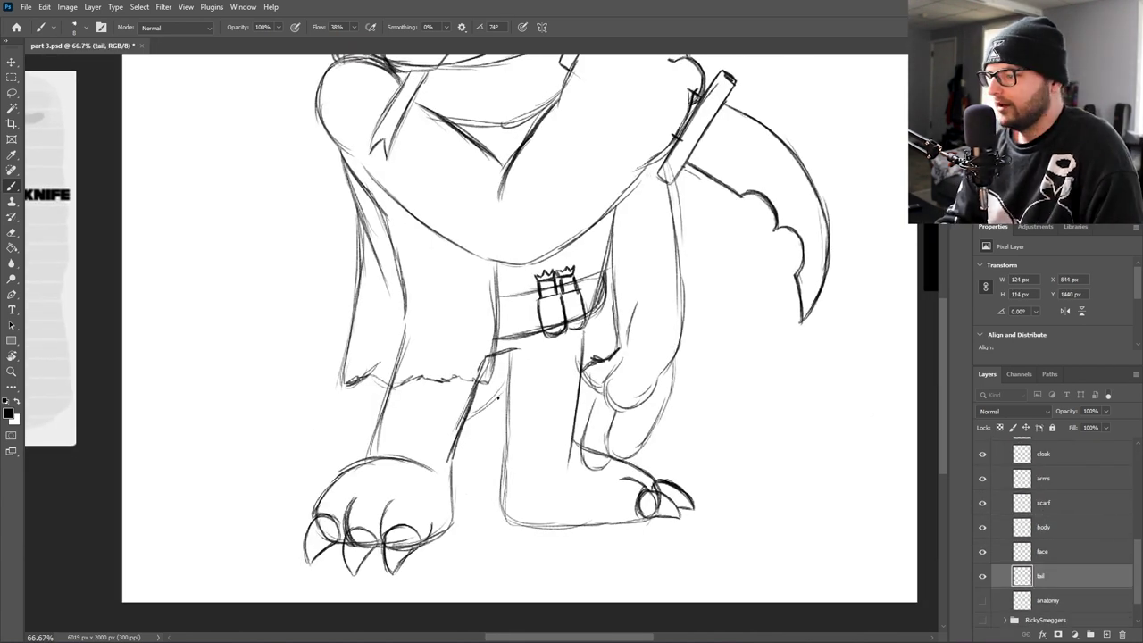
- Sketch the tail curving out from behind the legs on the tail layer
mouse_move(328, 439)
mouse_down()
mouse_move(282, 436)
mouse_move(225, 399)
mouse_up()
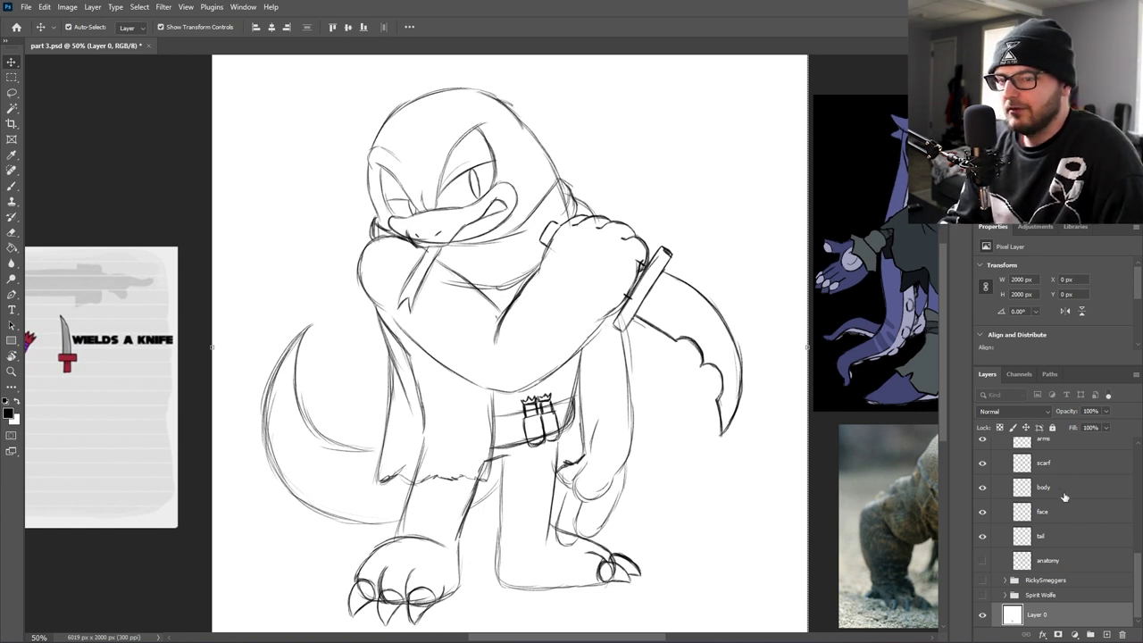
- Sketch the long curved outer edge of a tribal tattoo on the bent arm on the arms layer
click(1057, 442)
key(b)
key(ctrl+plus)
key(ctrl+plus)
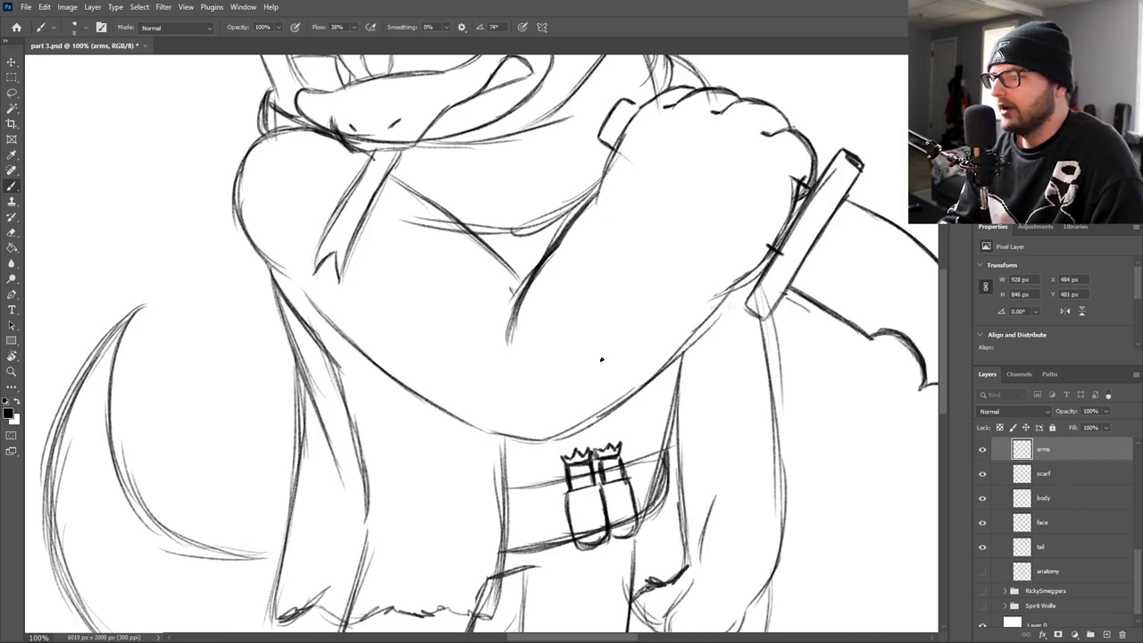
key(ctrl+plus)
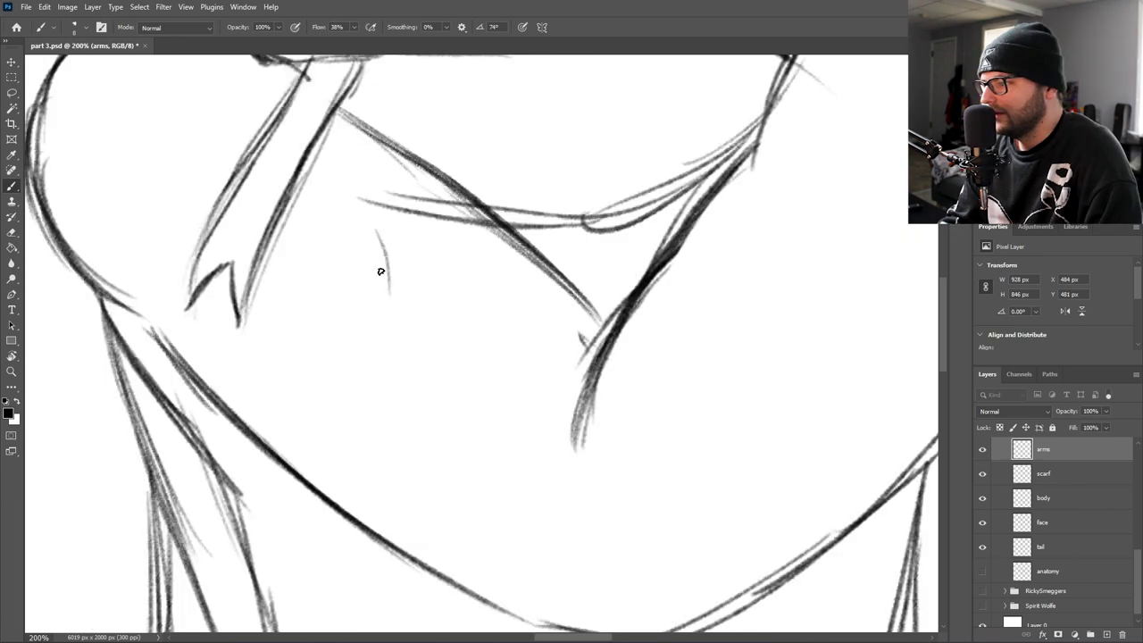
drag(376, 231, 411, 366)
mouse_move(395, 314)
mouse_down()
mouse_move(431, 398)
mouse_move(464, 420)
mouse_up()
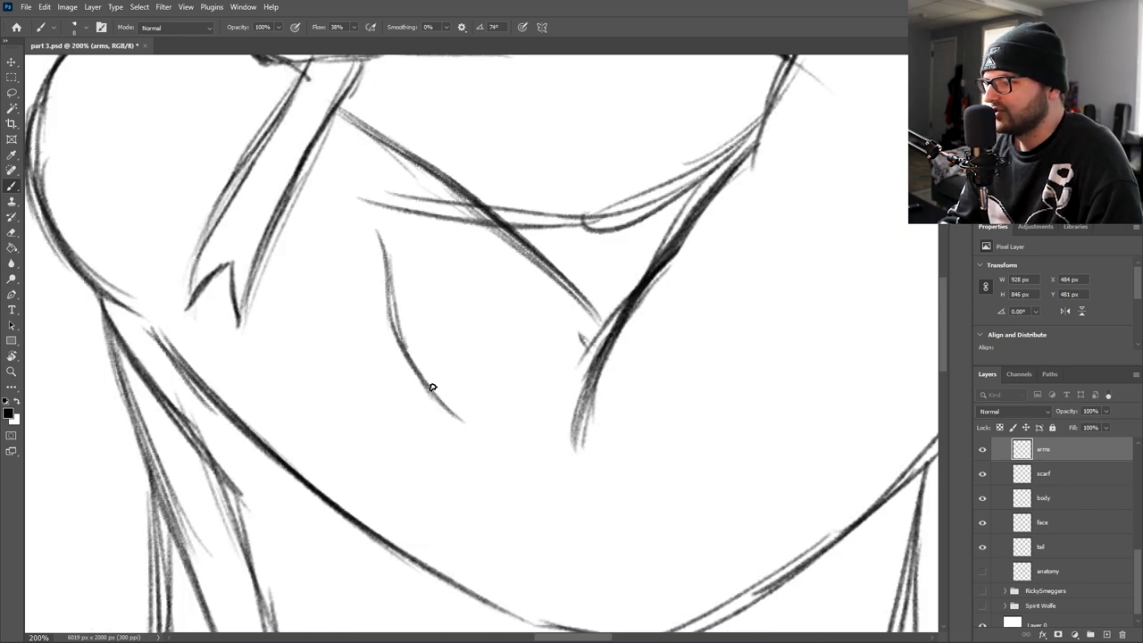
drag(409, 351, 491, 436)
drag(428, 381, 509, 441)
drag(410, 347, 466, 414)
mouse_move(423, 371)
mouse_down()
mouse_move(347, 173)
mouse_move(367, 214)
mouse_move(349, 178)
mouse_move(366, 264)
mouse_move(360, 327)
mouse_move(438, 414)
mouse_move(505, 456)
mouse_up()
key(ctrl+minus)
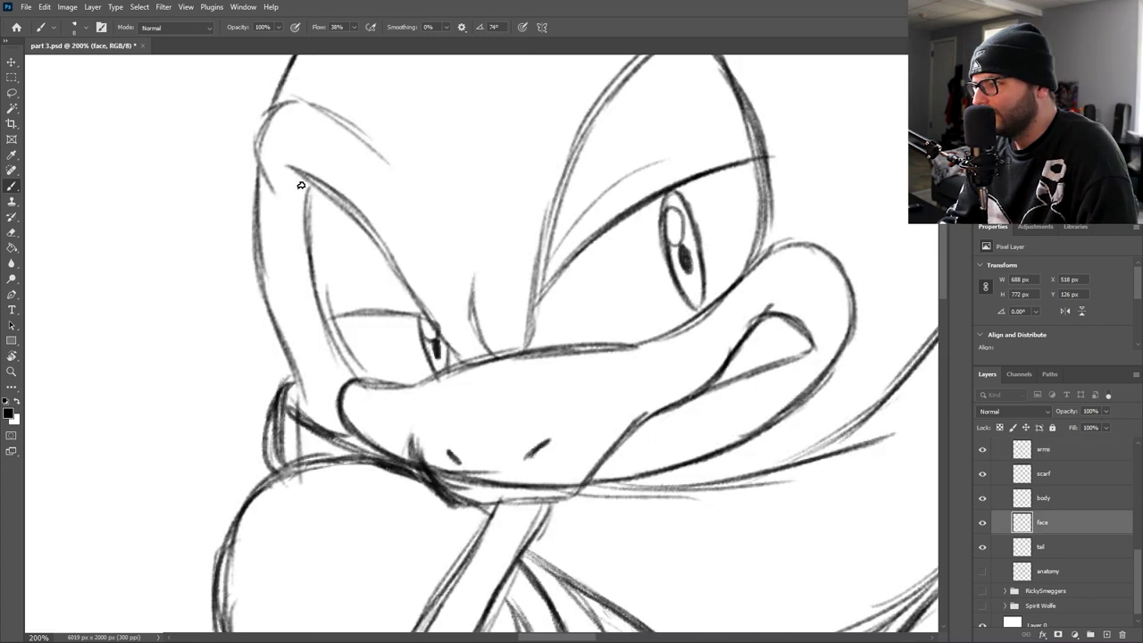
- Thicken the outer line of the narrower eye with repeated dark strokes on the face layer
mouse_move(304, 178)
mouse_down()
mouse_move(295, 221)
mouse_move(304, 179)
mouse_move(333, 316)
mouse_move(336, 364)
mouse_up()
drag(304, 243, 349, 379)
drag(305, 260, 349, 379)
drag(306, 182, 310, 305)
mouse_move(302, 214)
mouse_down()
mouse_move(328, 355)
mouse_move(348, 375)
mouse_up()
drag(308, 247, 361, 383)
drag(316, 280, 352, 368)
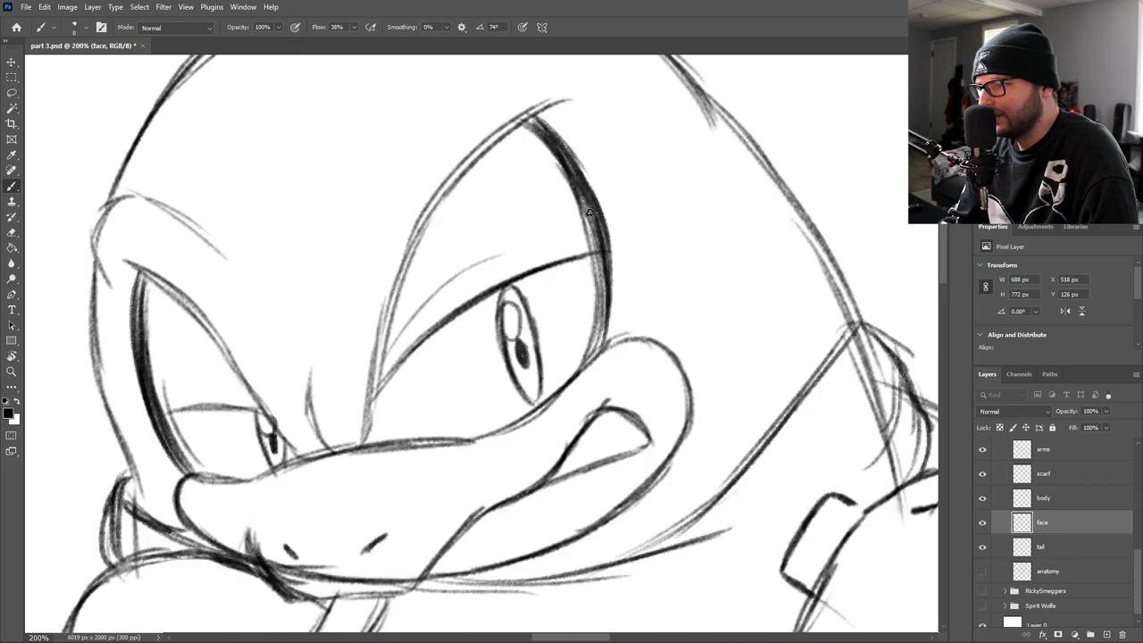
- Thicken the outer line of the larger eye from its upper corner down to the muzzle
drag(551, 143, 598, 254)
drag(575, 183, 600, 284)
drag(585, 203, 600, 291)
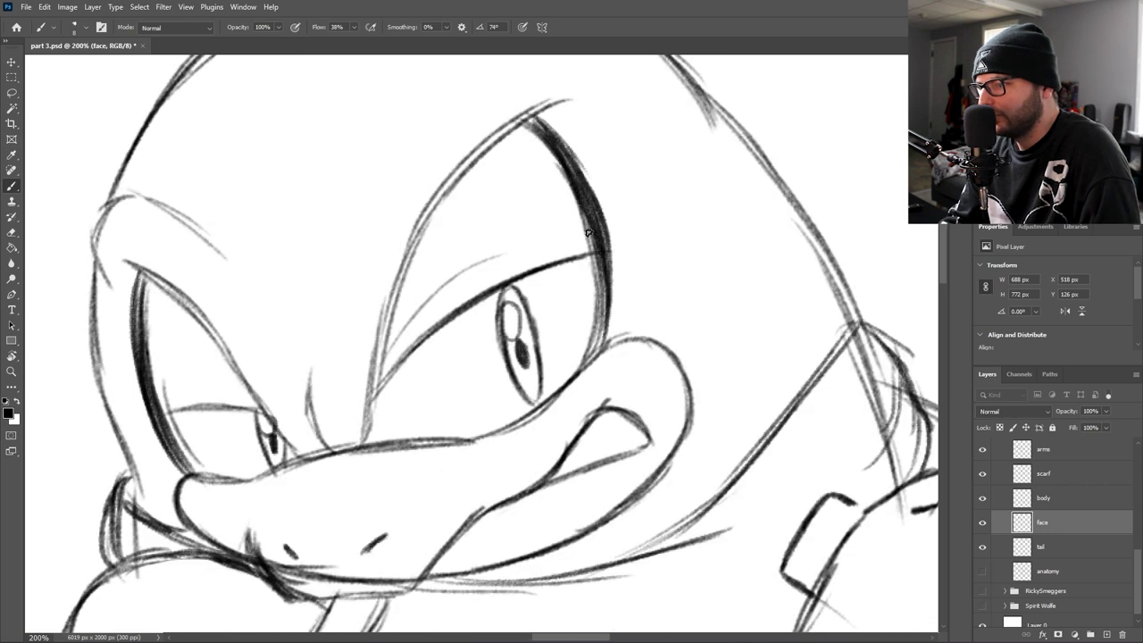
drag(591, 243, 602, 340)
drag(596, 268, 600, 342)
drag(535, 112, 567, 146)
drag(535, 116, 592, 217)
drag(565, 146, 602, 232)
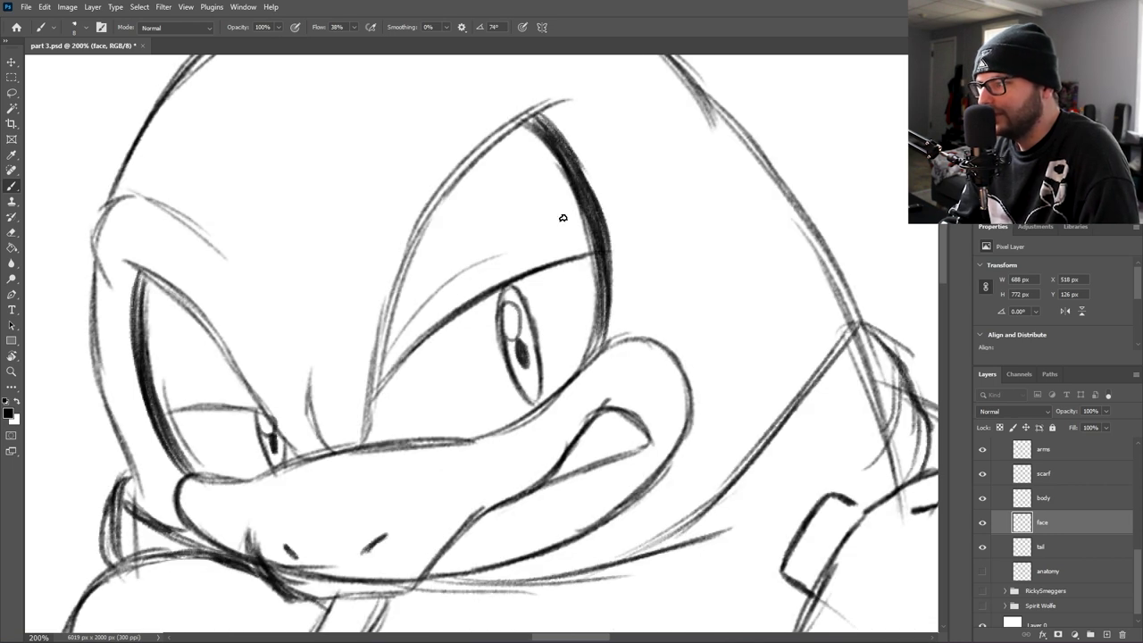
drag(527, 147, 545, 221)
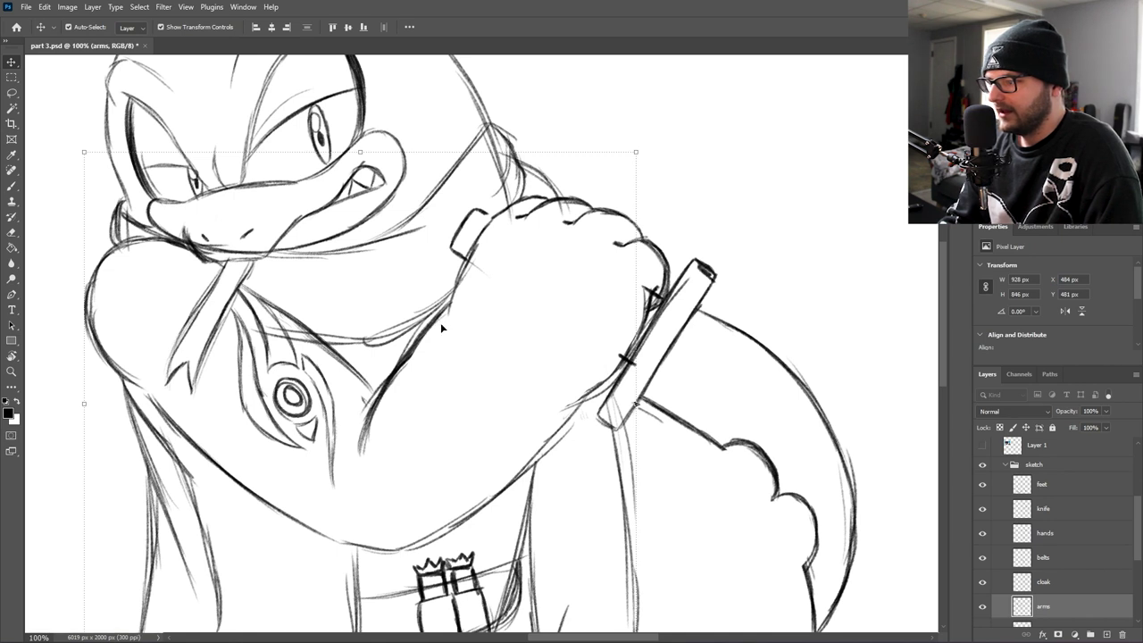
- Sketch a curved cord bracelet around the wrist below the raised fist on the hands layer
key(b)
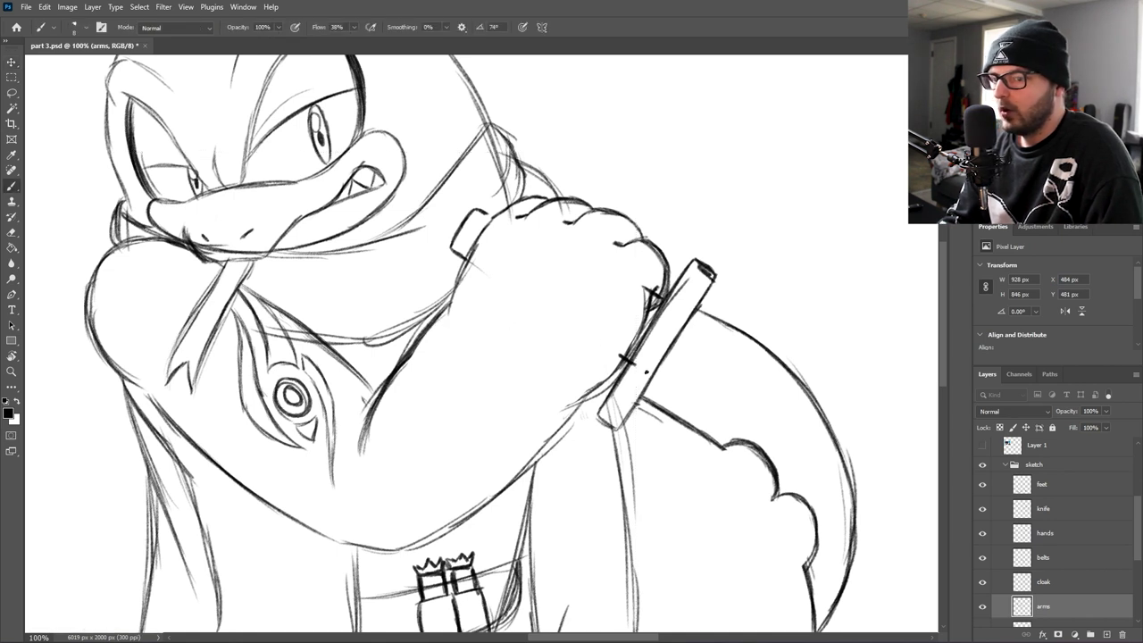
click(1070, 536)
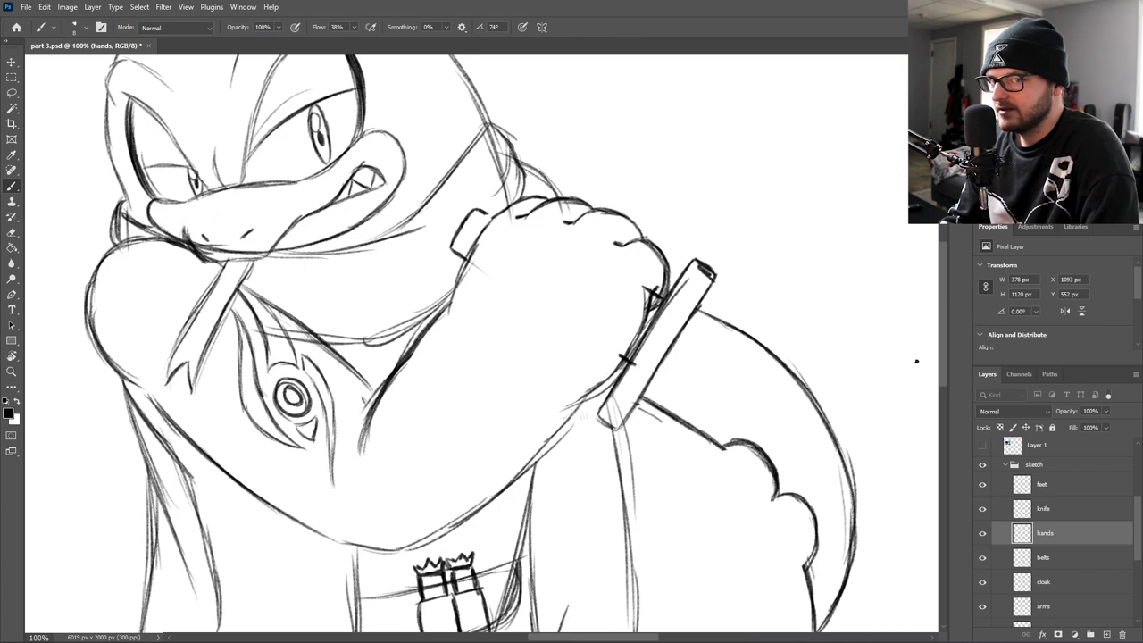
scroll(546, 387, up, 1)
drag(337, 209, 387, 350)
drag(341, 275, 487, 410)
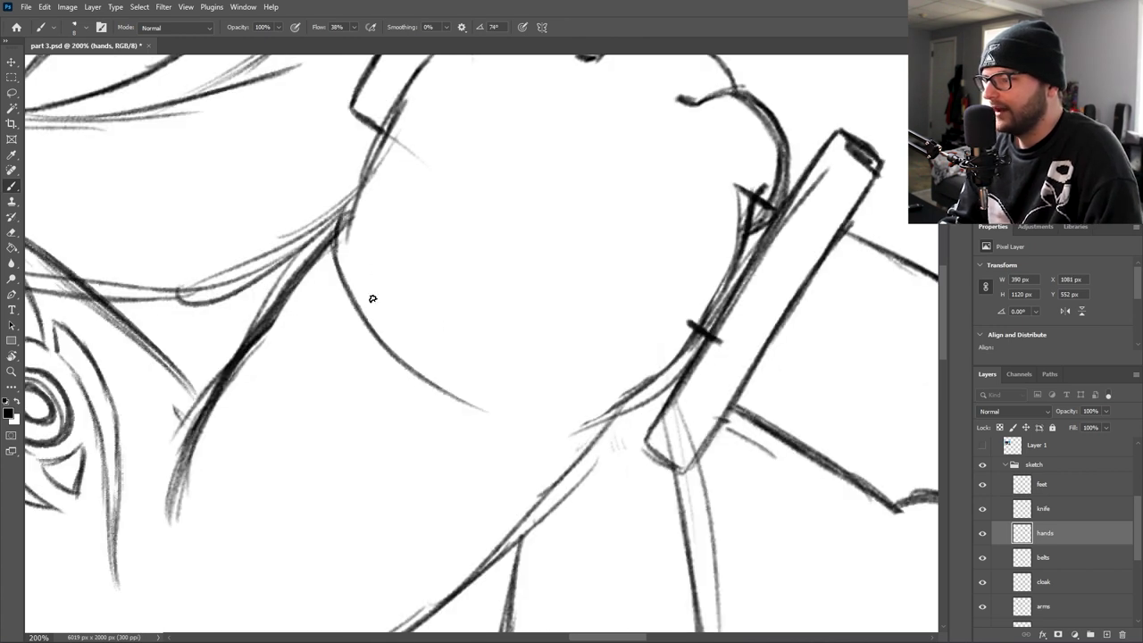
mouse_move(382, 345)
mouse_down()
mouse_move(542, 430)
mouse_move(594, 434)
mouse_up()
drag(497, 415, 614, 427)
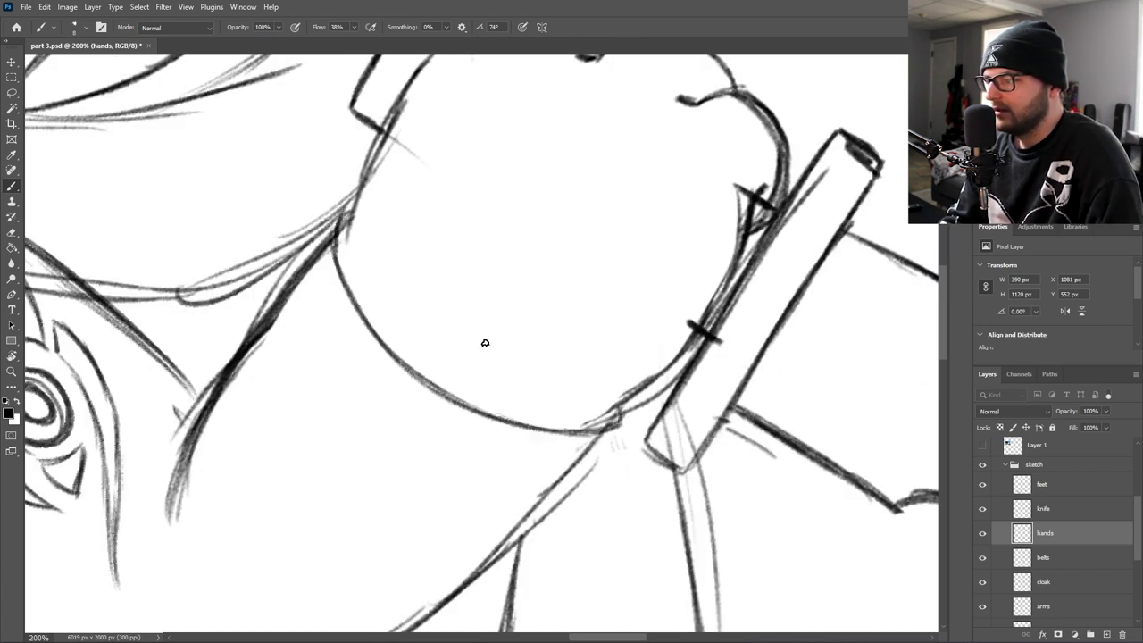
- Darken and thicken the bracelet cord along its whole curve around the wrist
mouse_move(350, 214)
mouse_down()
mouse_move(341, 266)
mouse_move(355, 298)
mouse_up()
drag(341, 234, 389, 344)
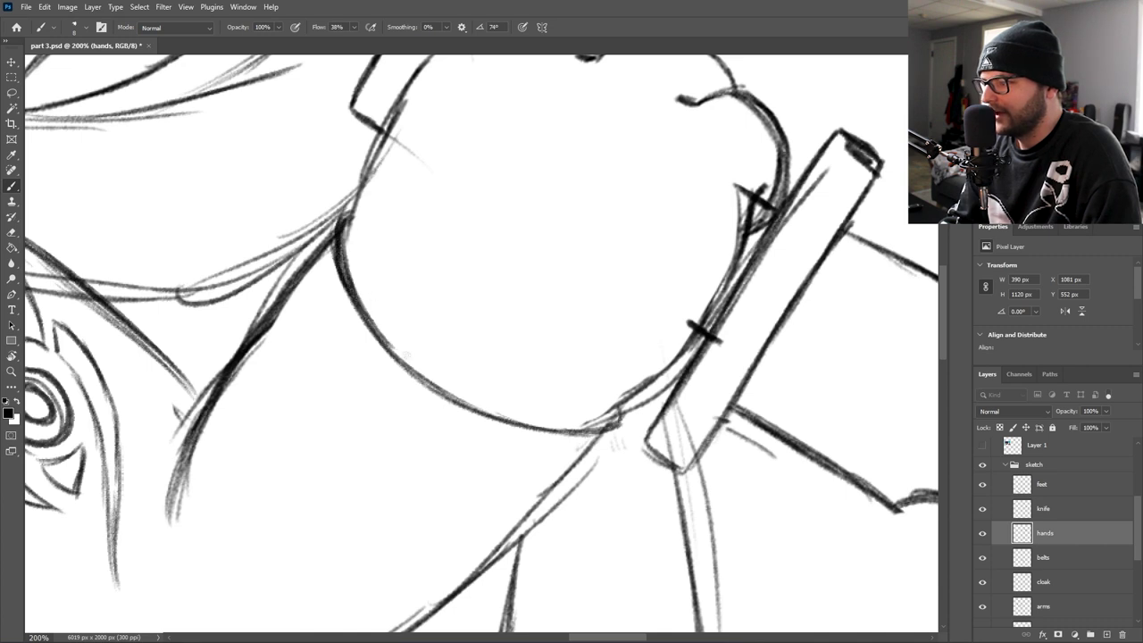
drag(350, 279, 435, 382)
drag(377, 312, 512, 414)
drag(432, 379, 562, 426)
drag(487, 411, 609, 428)
- Sketch three small claw-shaped charms with round beads hanging on strings from the bracelet
drag(365, 324, 371, 395)
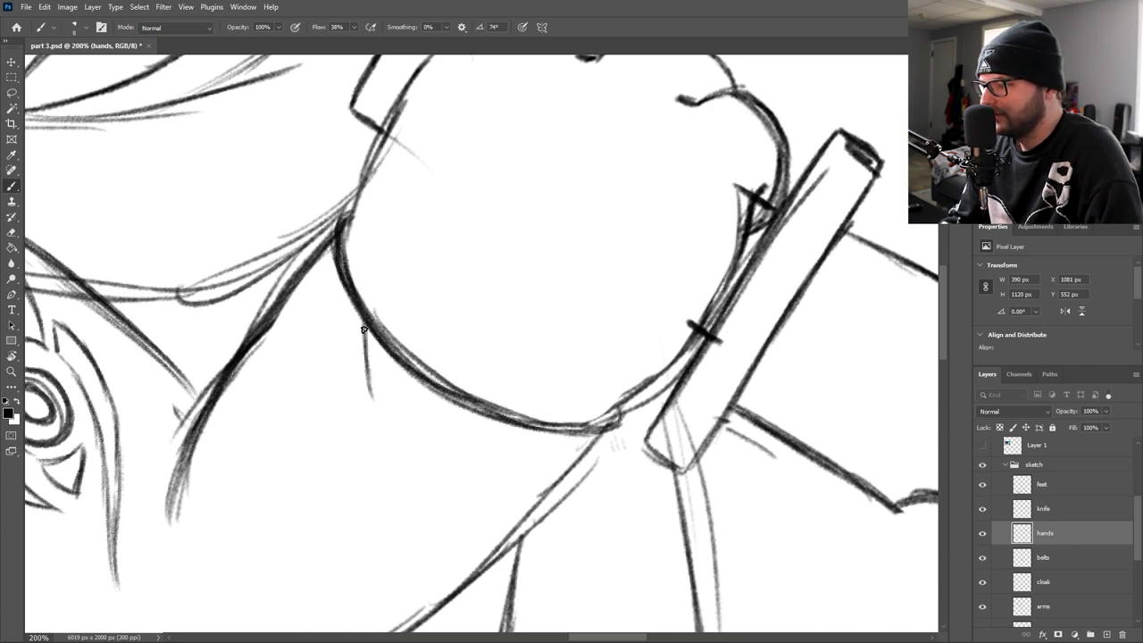
mouse_move(363, 330)
mouse_down()
mouse_move(369, 400)
mouse_move(355, 393)
mouse_move(372, 390)
mouse_move(368, 378)
mouse_move(384, 438)
mouse_up()
drag(371, 389, 376, 402)
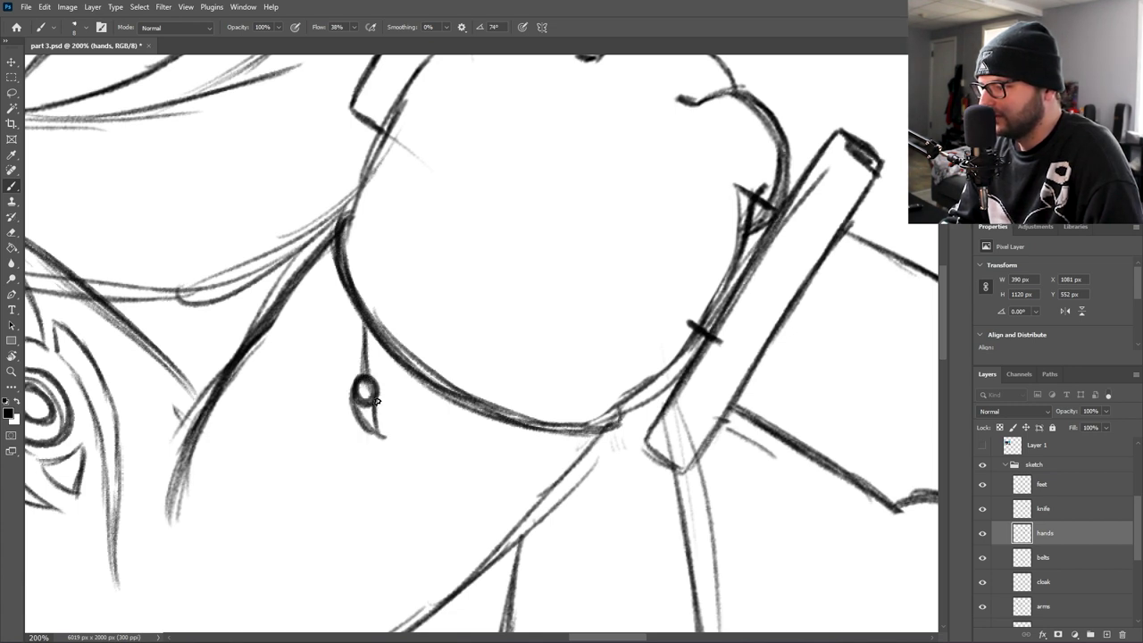
drag(496, 417, 504, 511)
mouse_move(600, 435)
mouse_down()
mouse_move(610, 519)
mouse_move(616, 504)
mouse_move(636, 550)
mouse_up()
drag(607, 514, 634, 551)
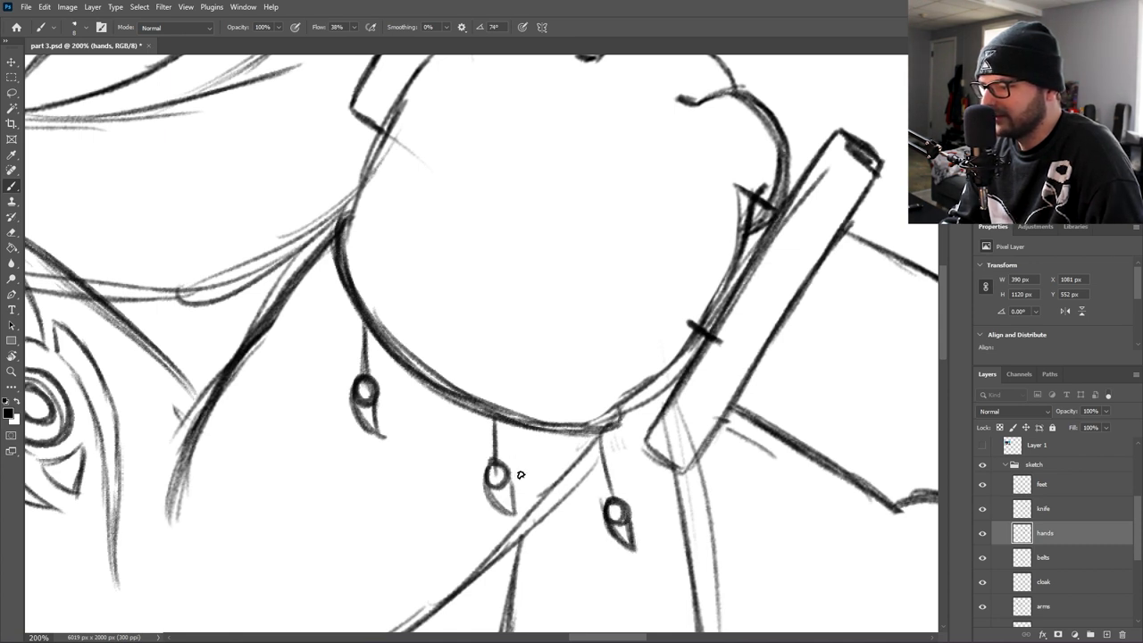
- Sketch a short curved band across the second finger of the raised fist on the hands layer
drag(521, 475, 442, 617)
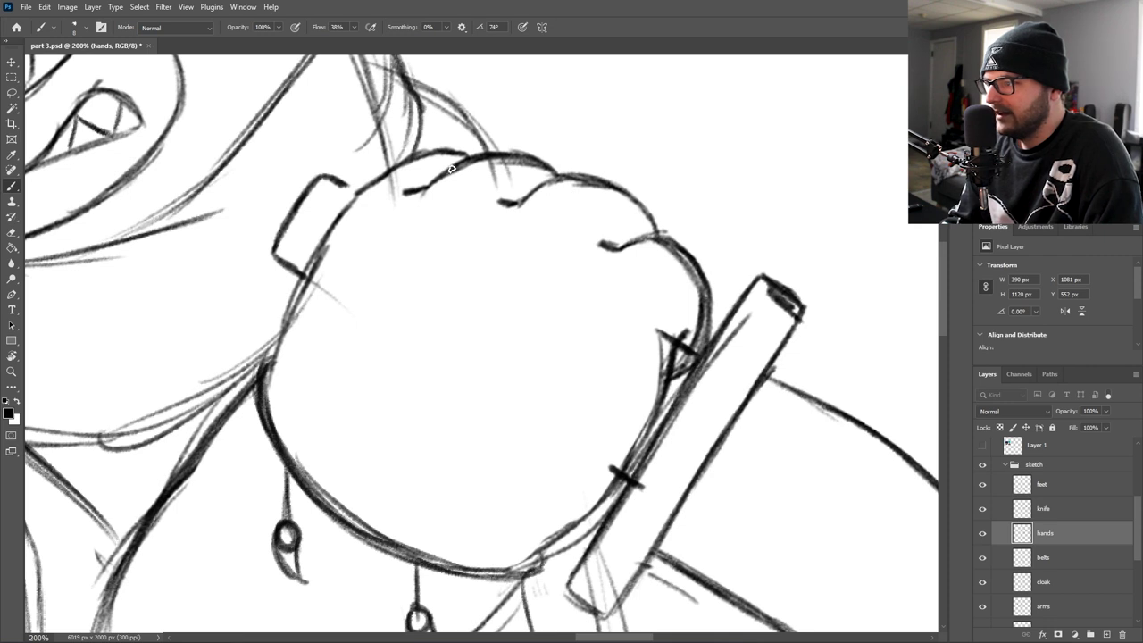
mouse_move(450, 168)
mouse_down()
mouse_move(511, 179)
mouse_move(531, 202)
mouse_move(433, 183)
mouse_move(526, 193)
mouse_up()
drag(445, 168, 541, 184)
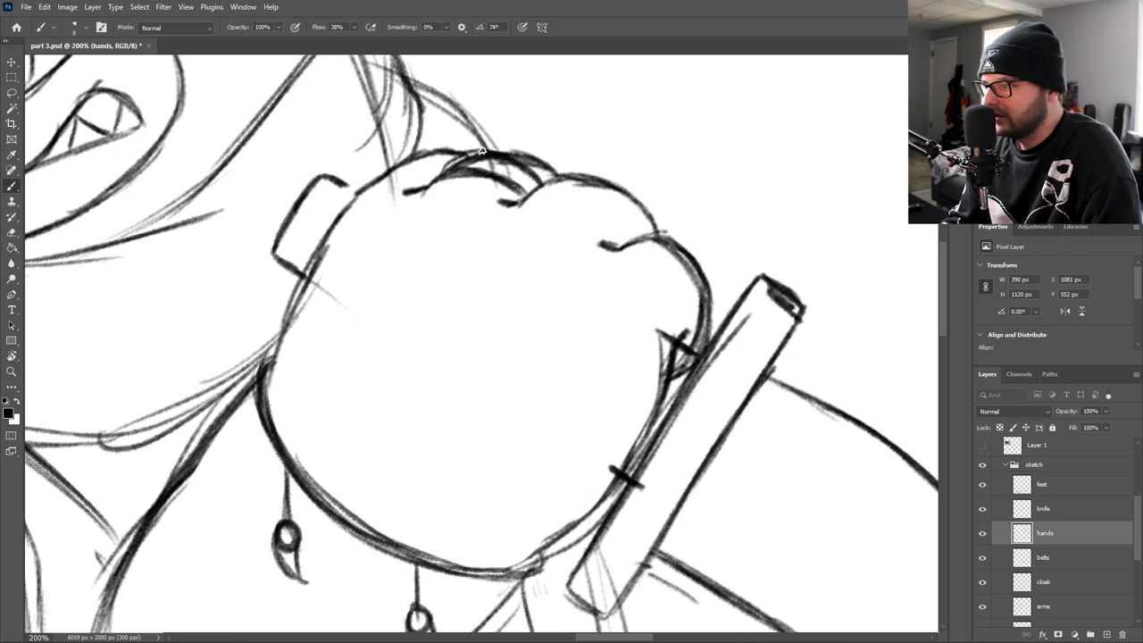
drag(482, 151, 446, 170)
scroll(630, 357, down, 15)
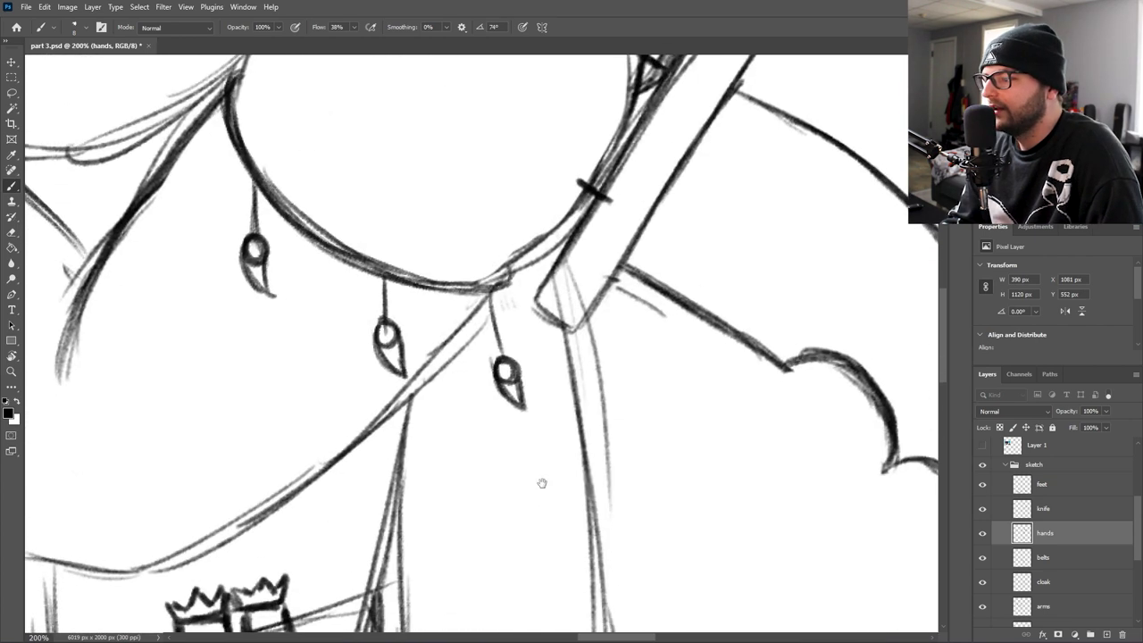
drag(544, 211, 526, 178)
drag(393, 435, 501, 322)
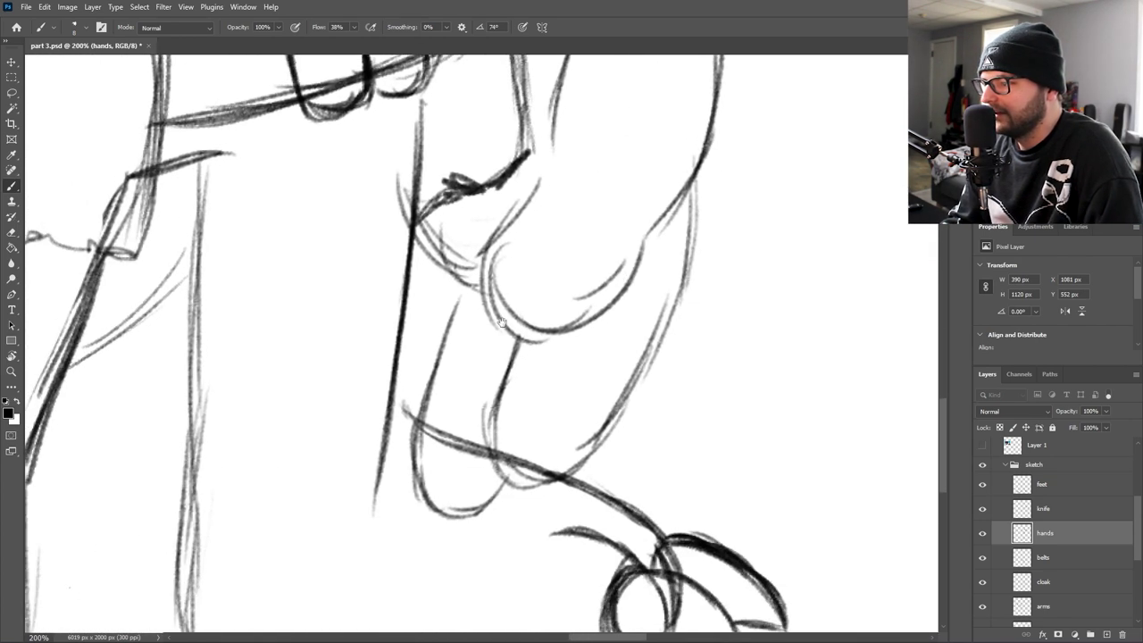
key(ctrl+minus)
key(ctrl+minus)
key(ctrl+minus)
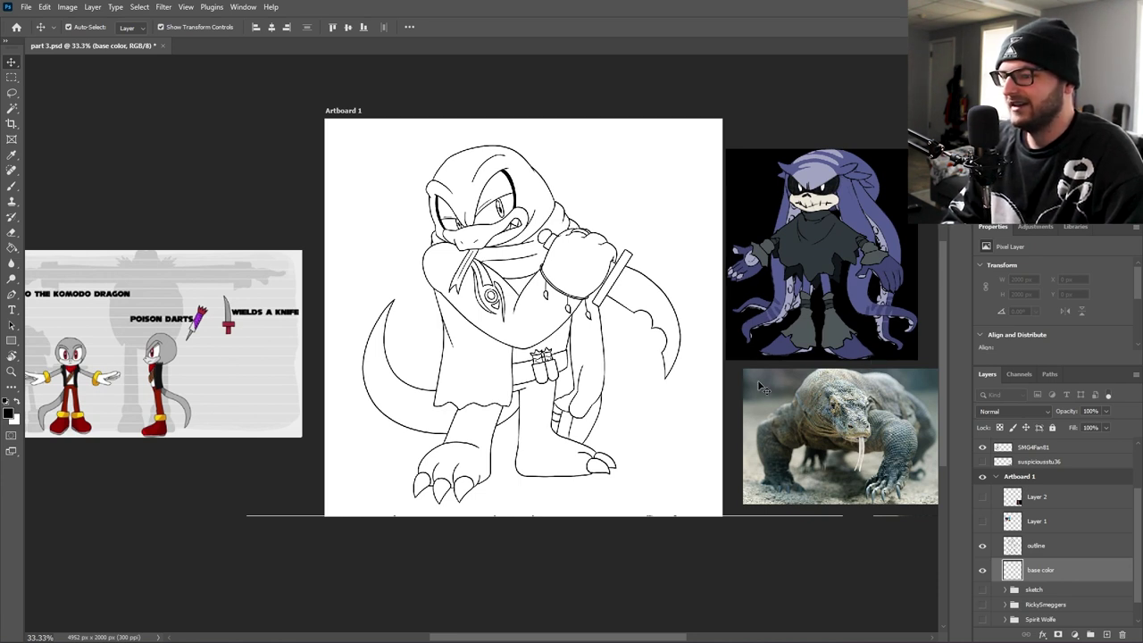
- Sample the grey from the reference character's side view and select the new character's whole silhouette using the outline layer
key(i)
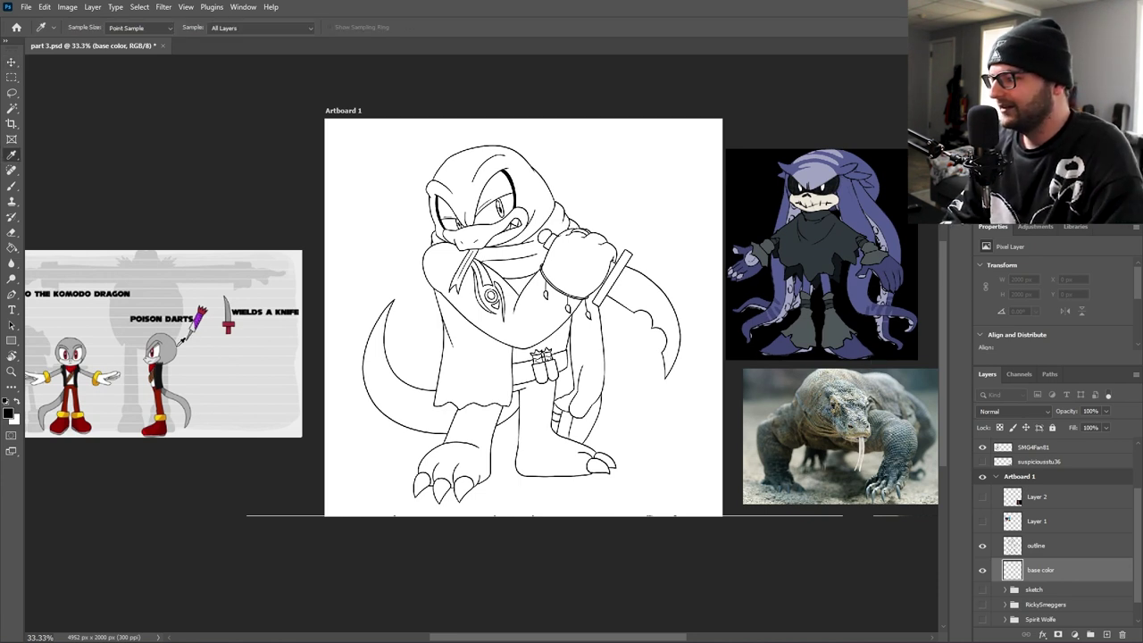
click(171, 355)
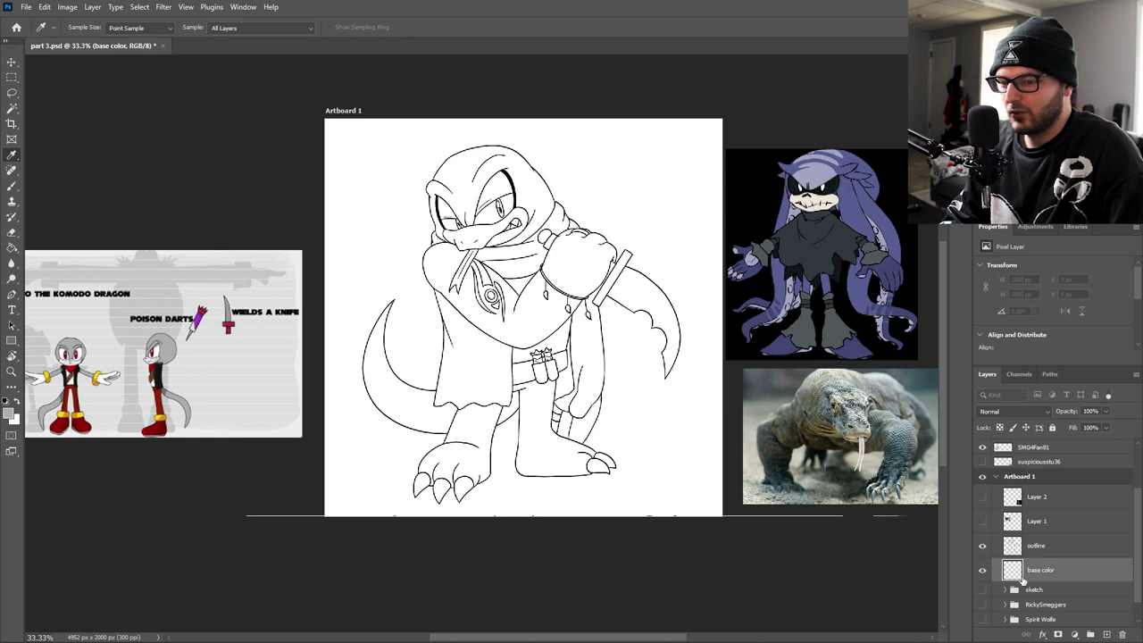
click(1041, 553)
key(w)
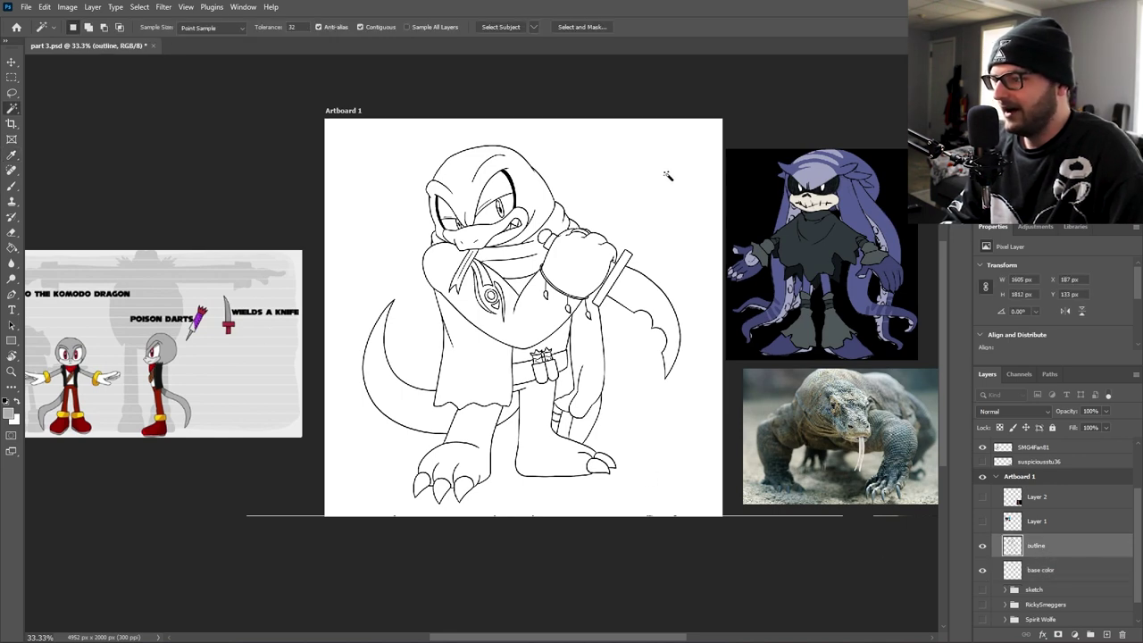
click(650, 180)
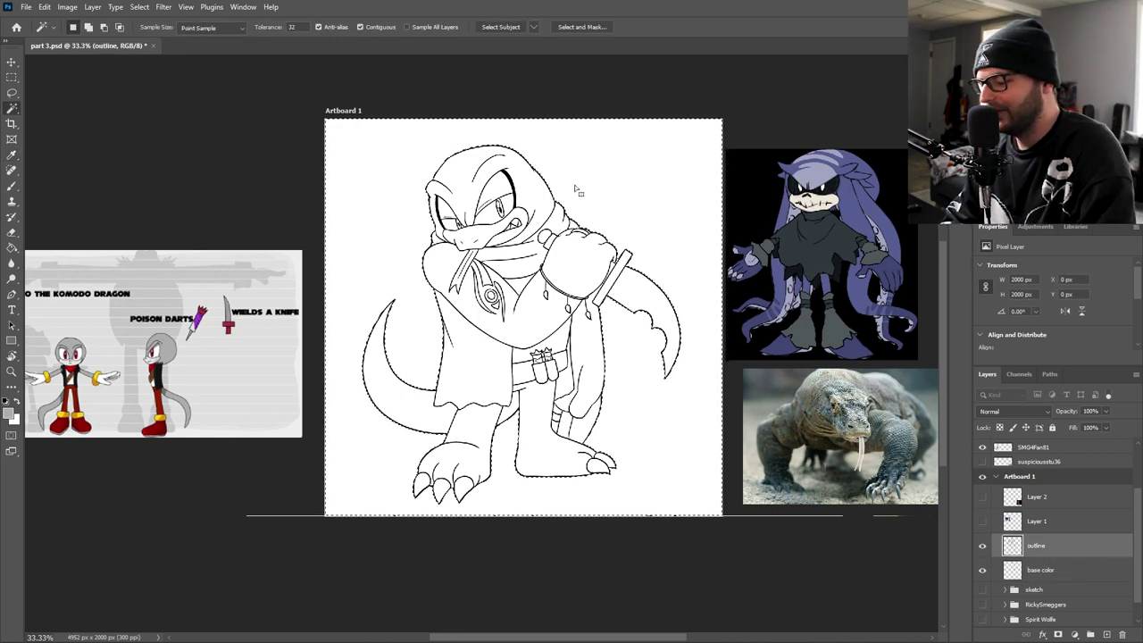
key(ctrl+shift+i)
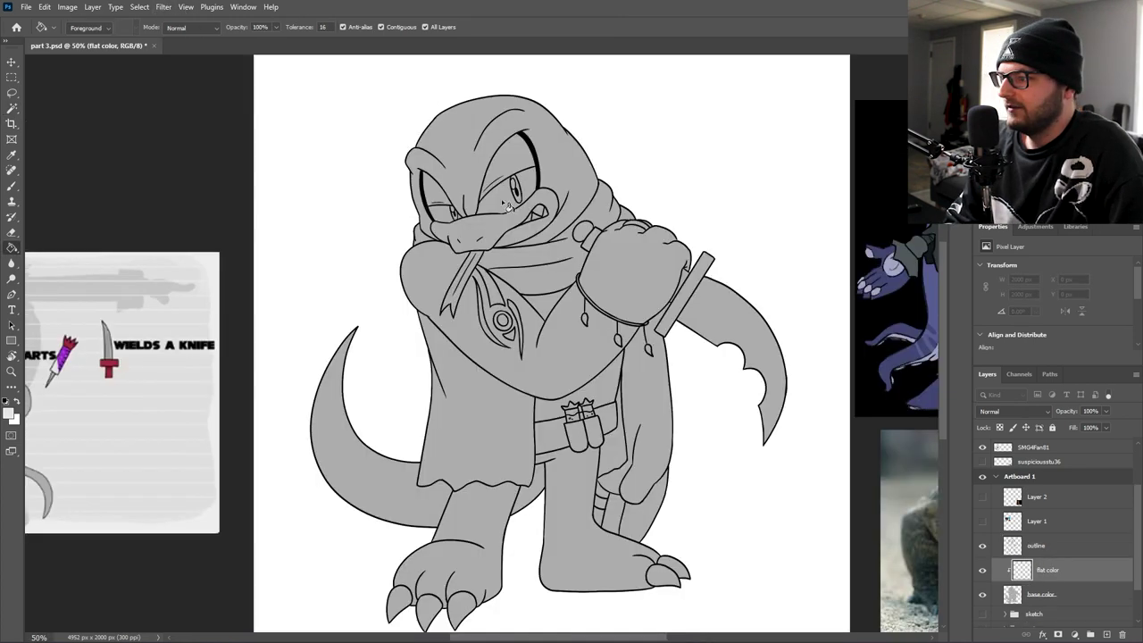
- Fill the muzzle with light grey and the cloak with the octopus character's dark slate on the flat color layer
click(490, 230)
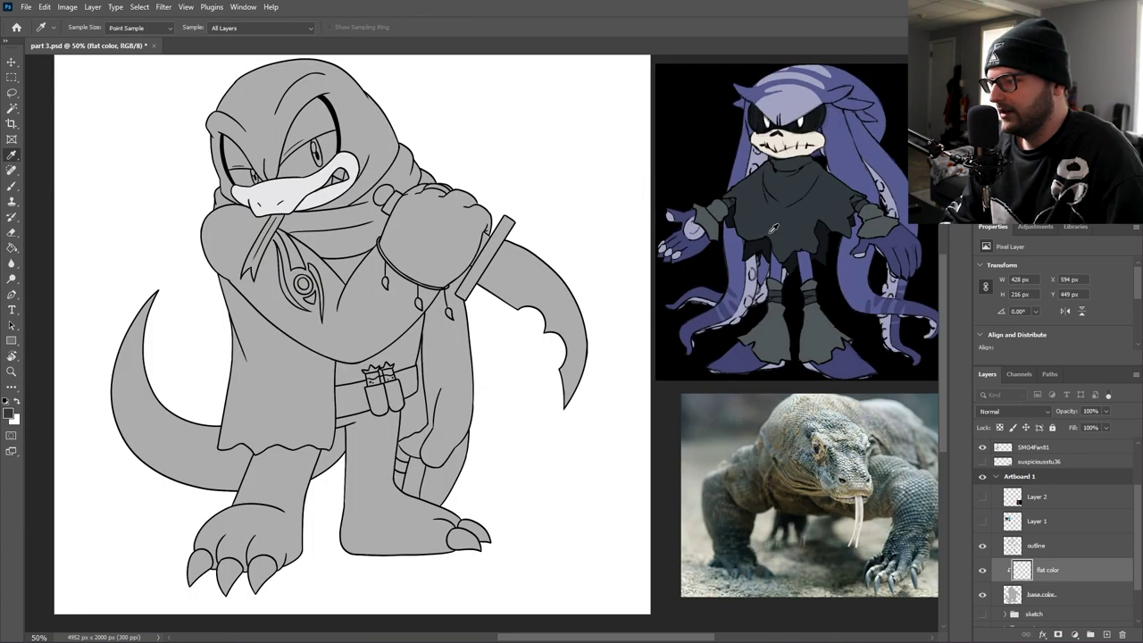
key(g)
click(264, 399)
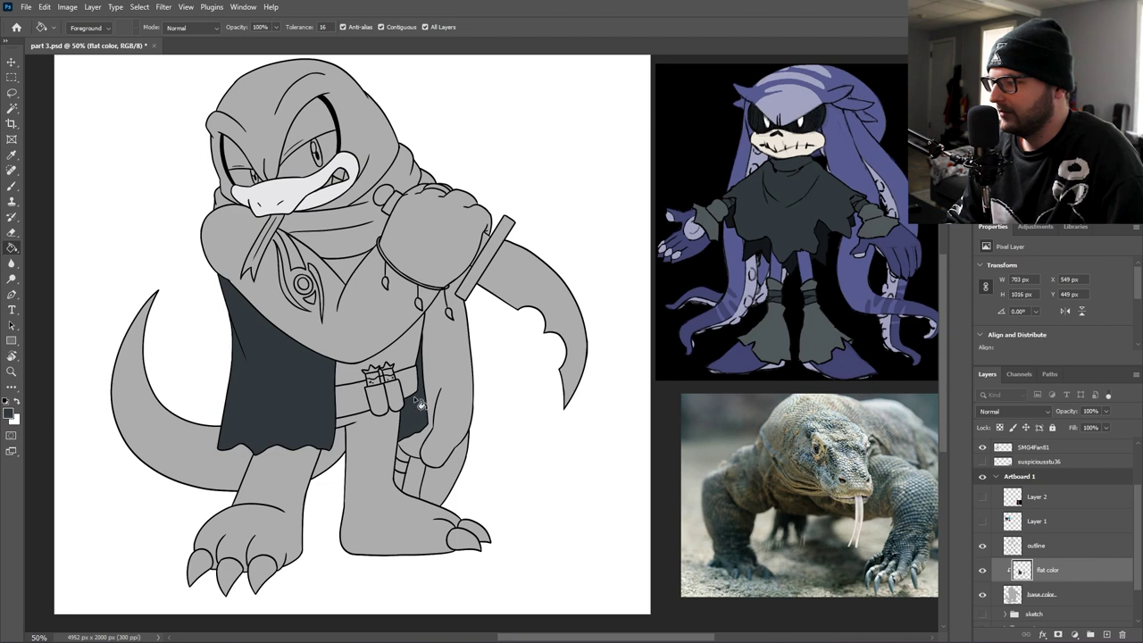
drag(397, 404, 460, 393)
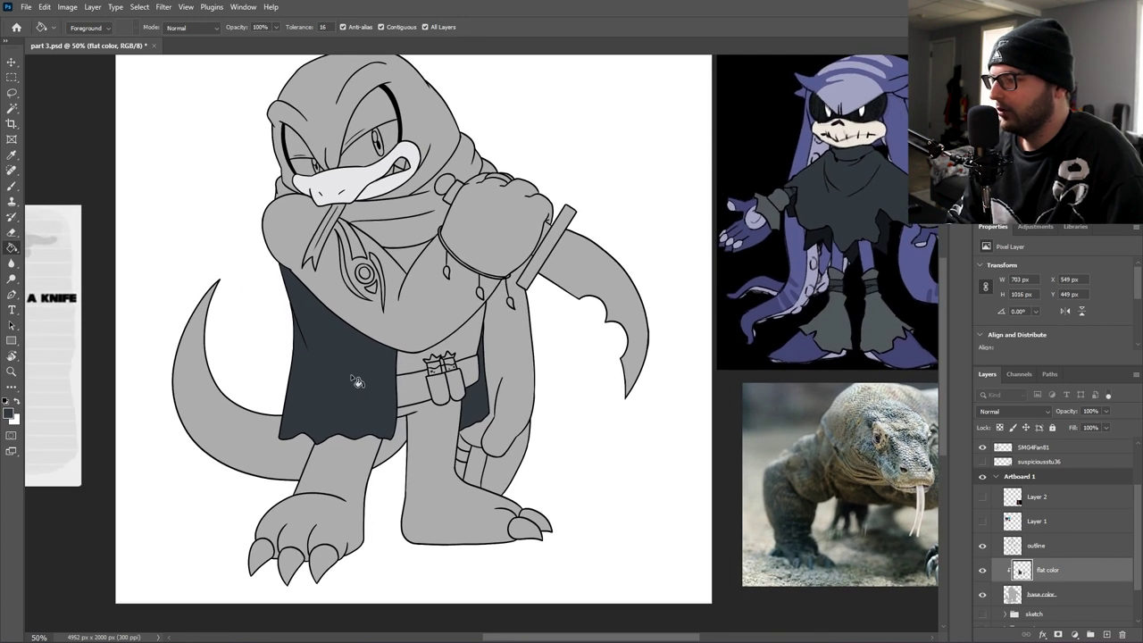
- Fill the scarf around the neck with the octopus character's purple-blue on the flat color layer
scroll(868, 262, up, 1)
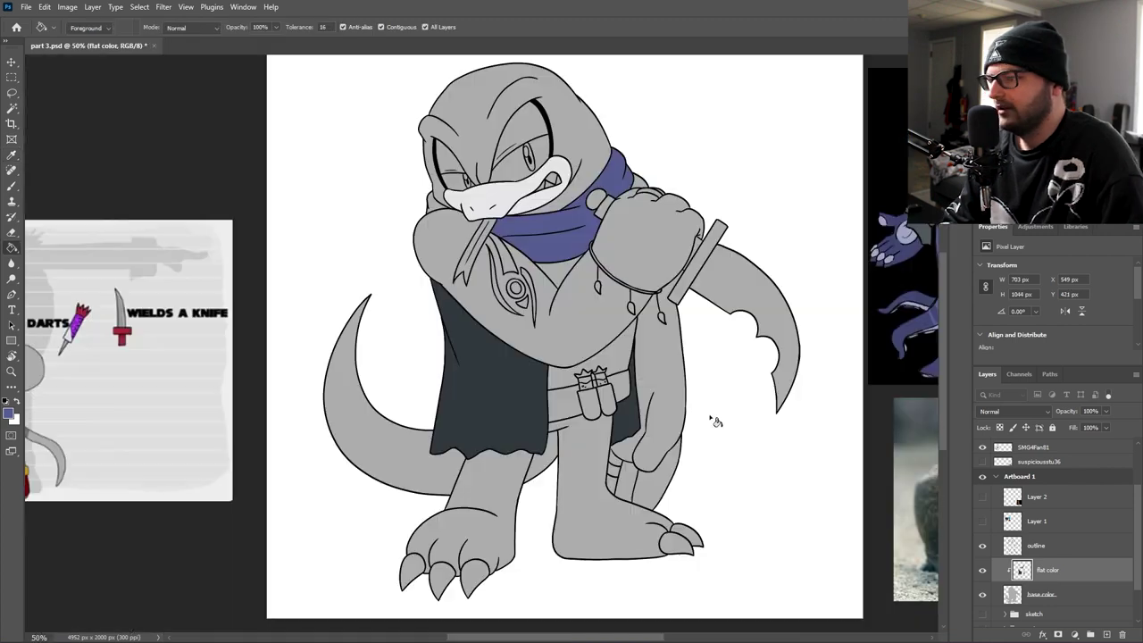
key(g)
click(288, 280)
- Fill the claws on both feet with dark grey on the flat color layer
key(ctrl+minus)
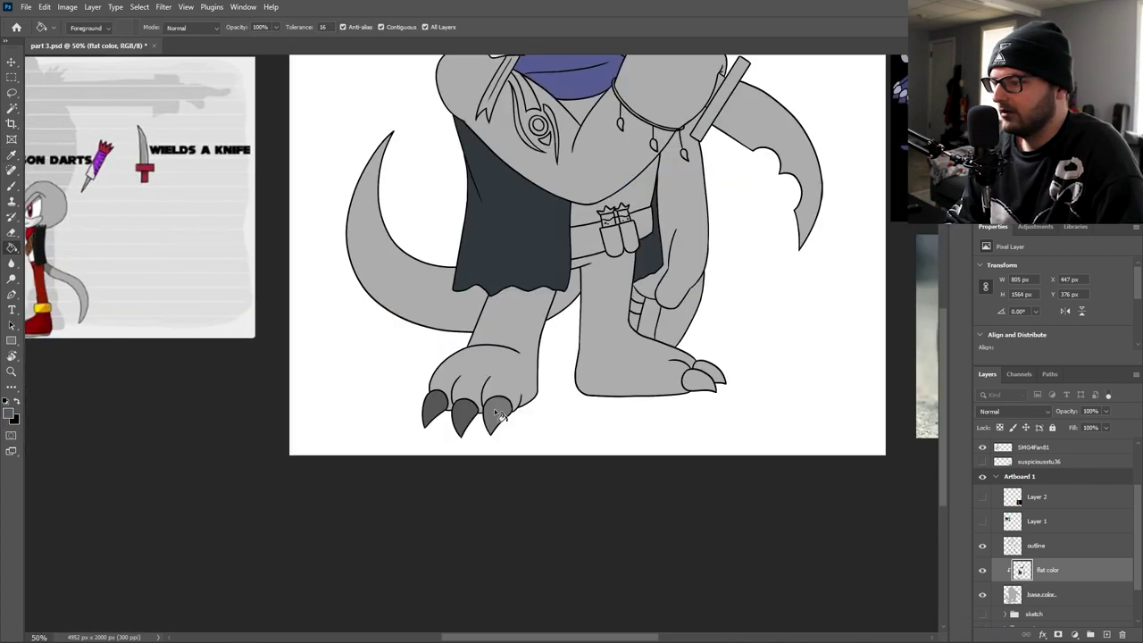
click(491, 407)
click(696, 378)
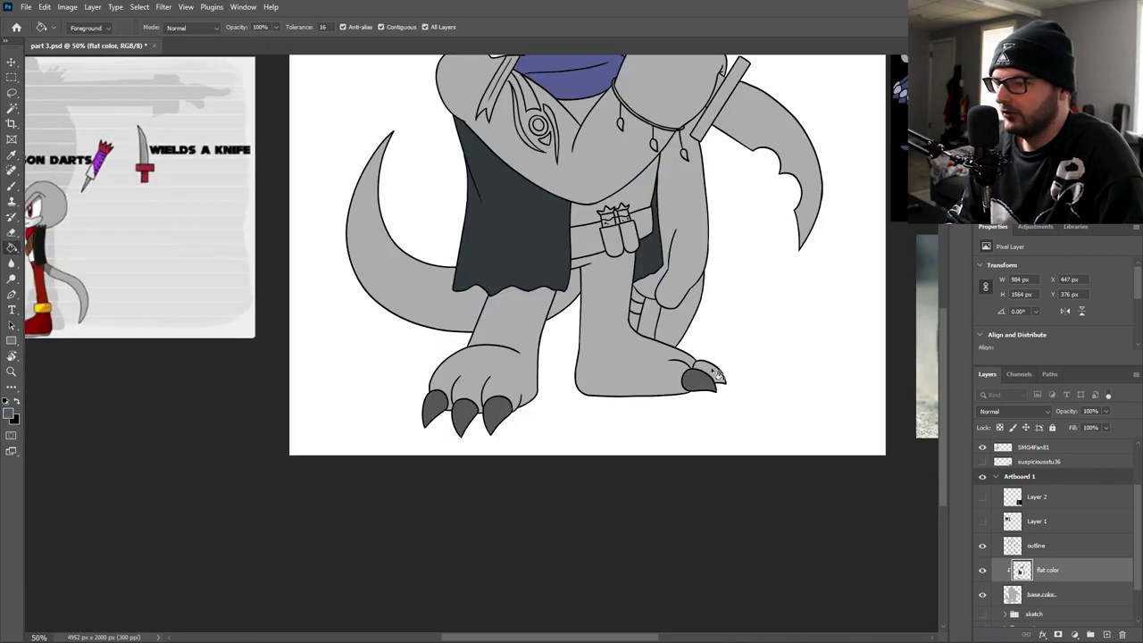
click(714, 370)
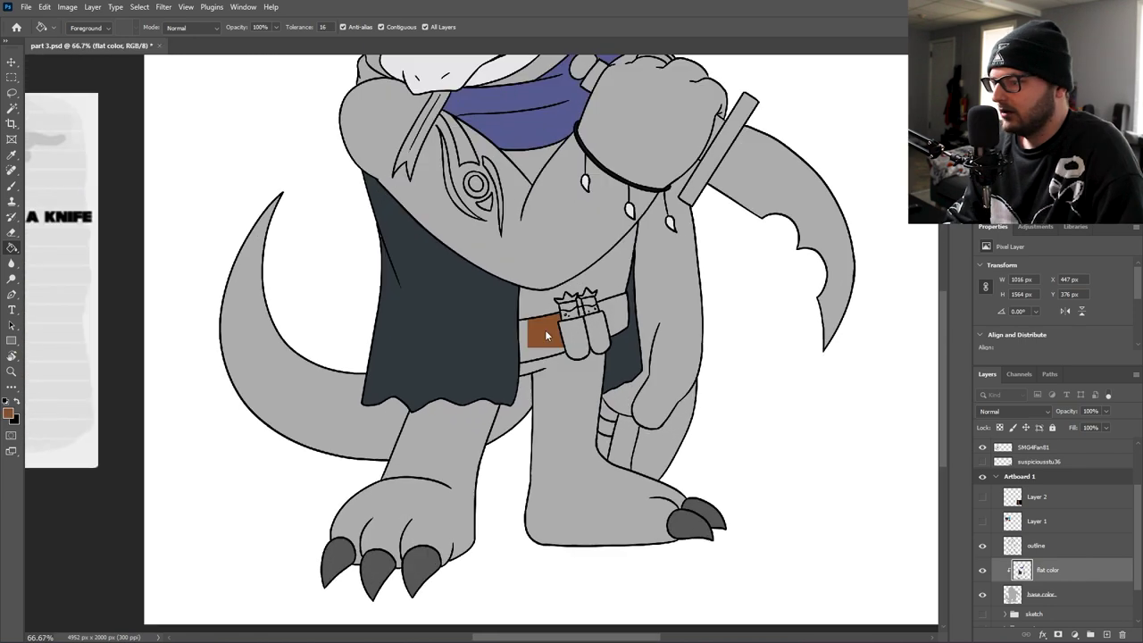
- Fill the belt and the dart holders on it with brown on the flat color layer
click(571, 344)
click(595, 342)
click(618, 314)
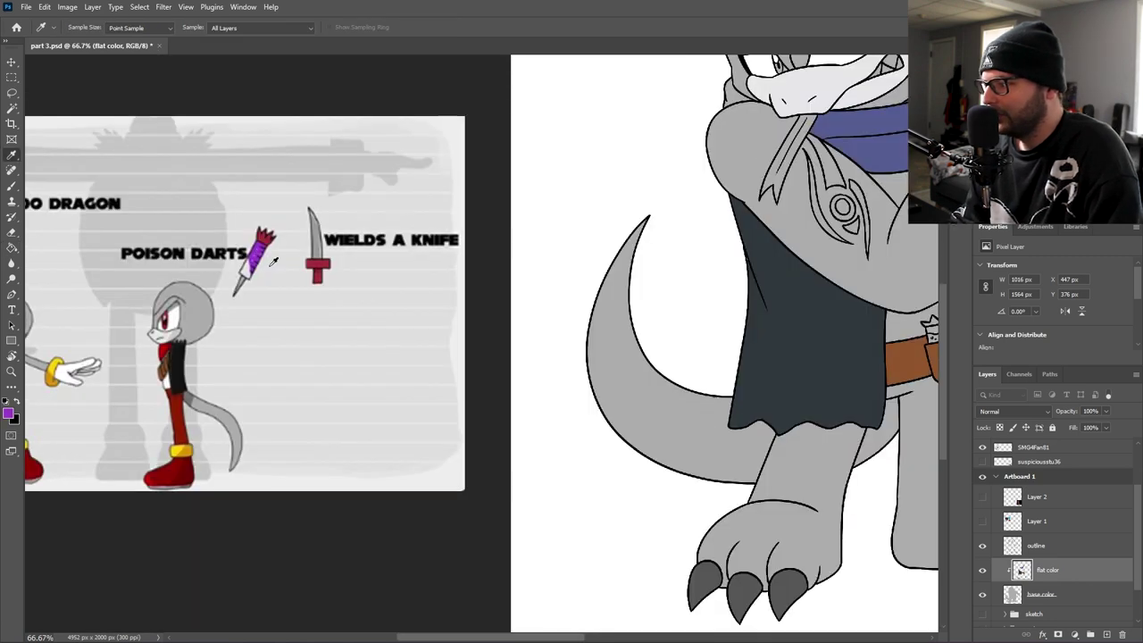
- Fill the poison darts in the belt holders with the purple from the reference sheet on the flat color layer
key(g)
drag(854, 360, 603, 354)
click(612, 353)
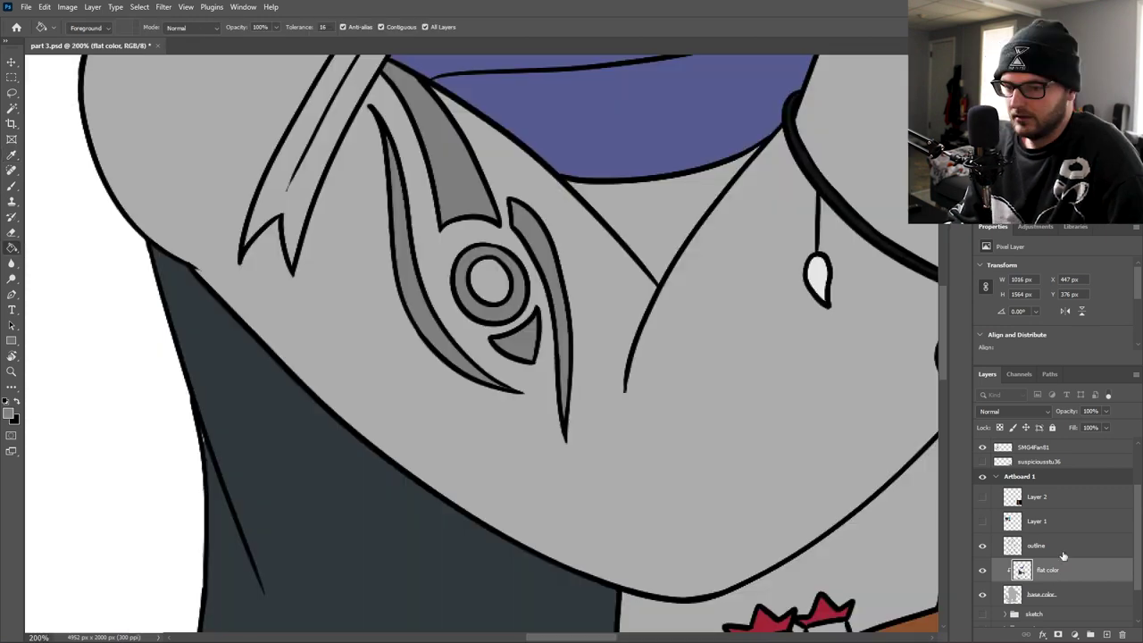
- Add a new layer for the outline color above the outline layer
click(1063, 550)
click(1105, 634)
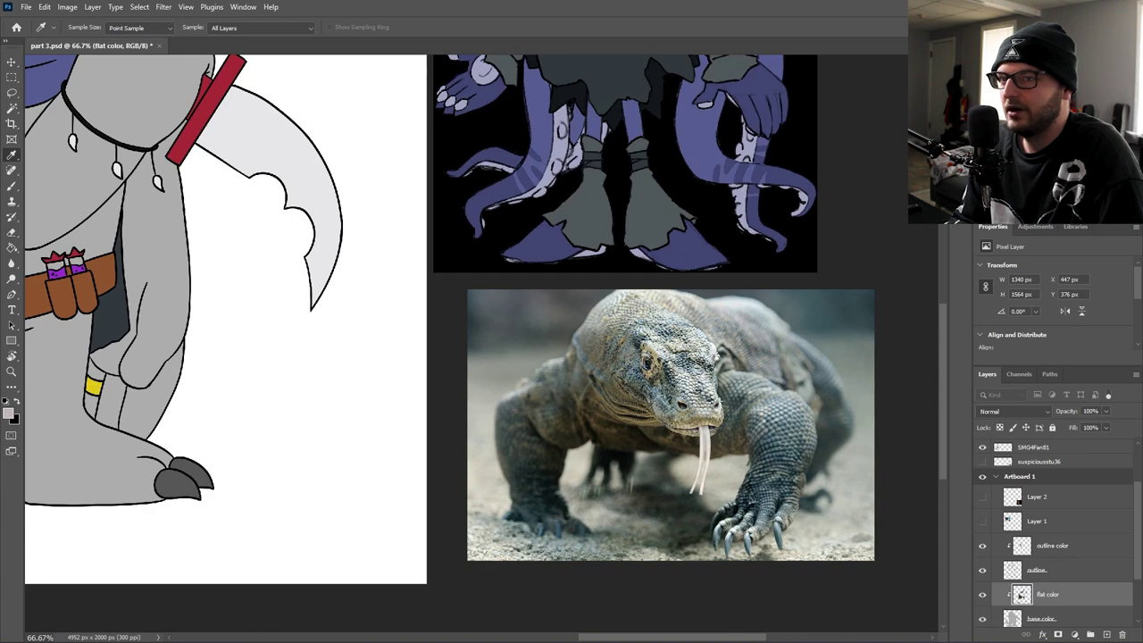
- Fill the forked tongue with pink on the flat color layer
drag(225, 253, 720, 485)
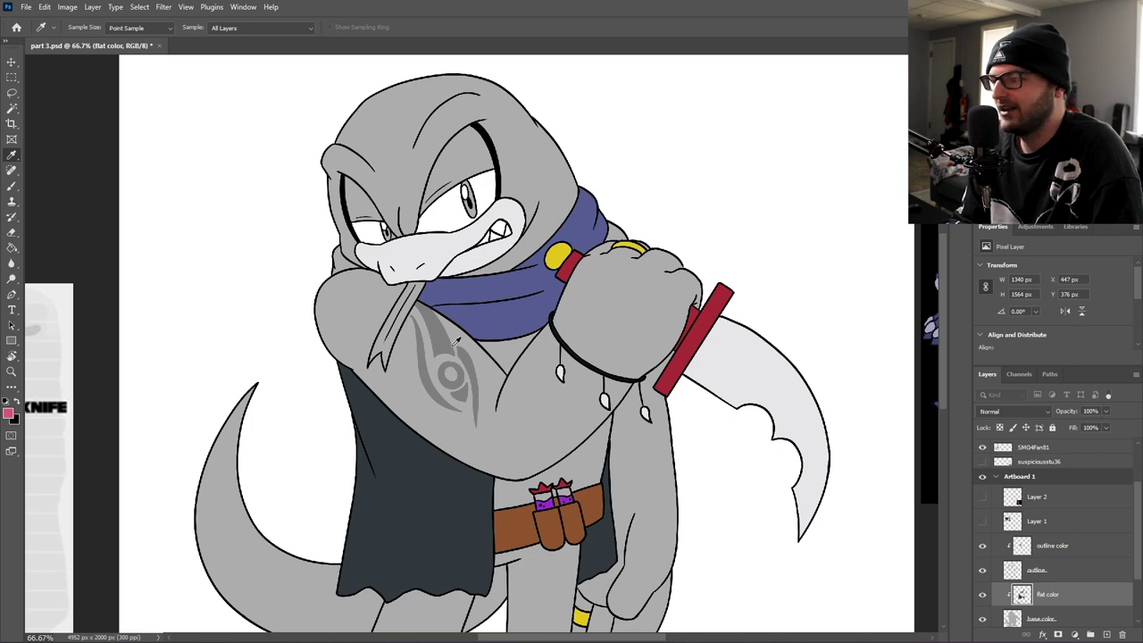
key(g)
click(408, 317)
key(ctrl+minus)
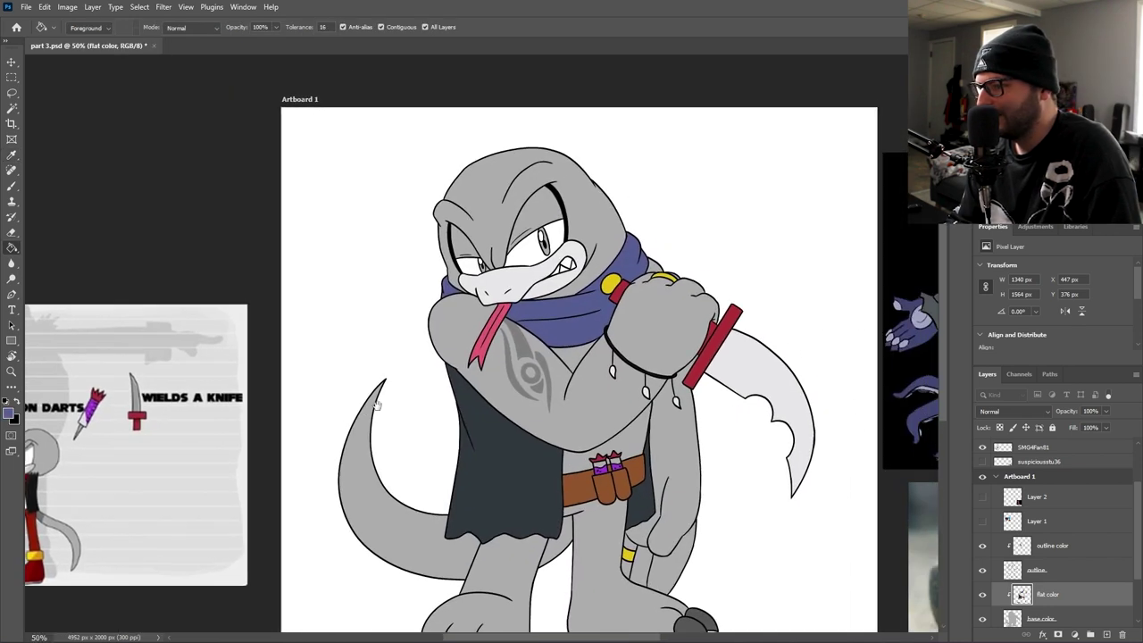
- Fill the irises with dark red sampled from the reference character's shoes on the flat color layer
key(i)
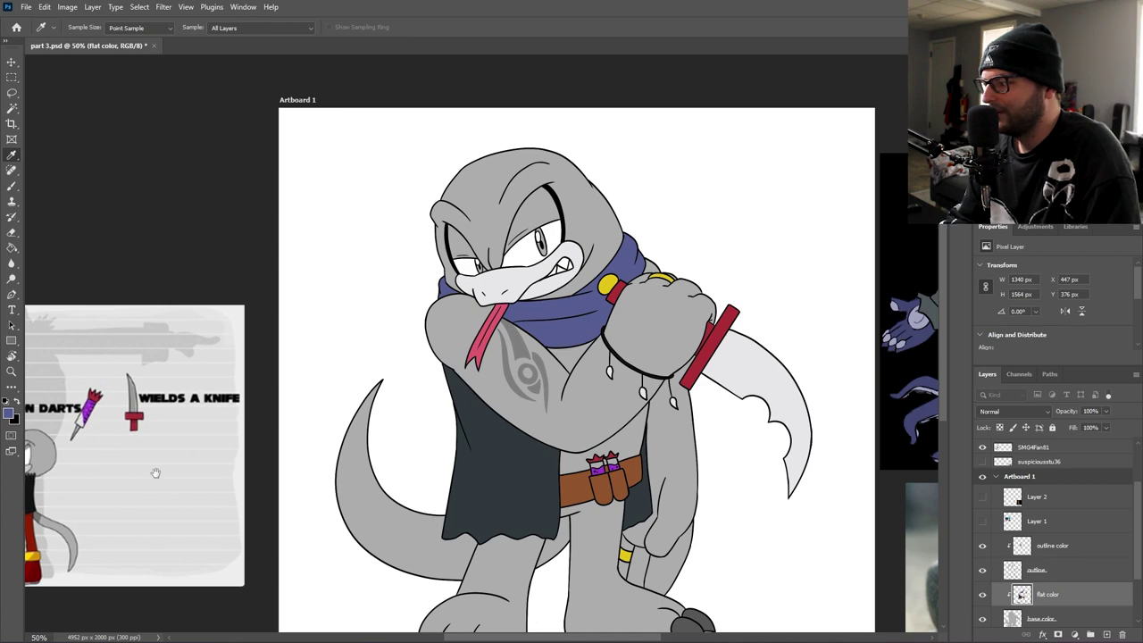
mouse_move(266, 454)
mouse_down()
mouse_move(528, 357)
mouse_move(599, 355)
mouse_move(648, 330)
mouse_up()
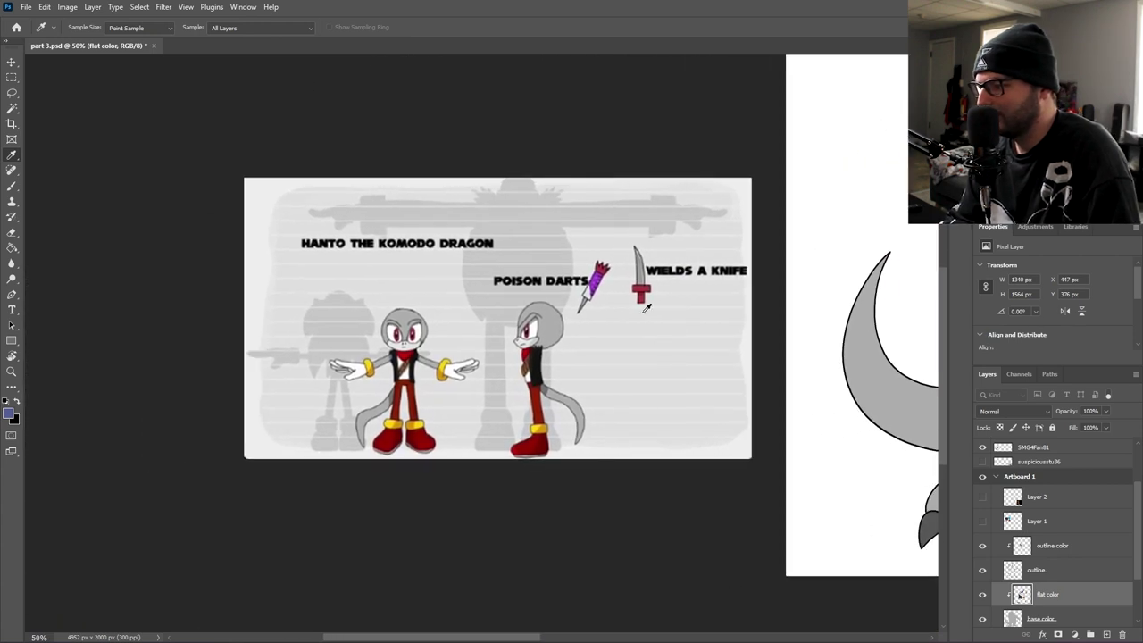
click(429, 437)
key(g)
drag(839, 245, 495, 301)
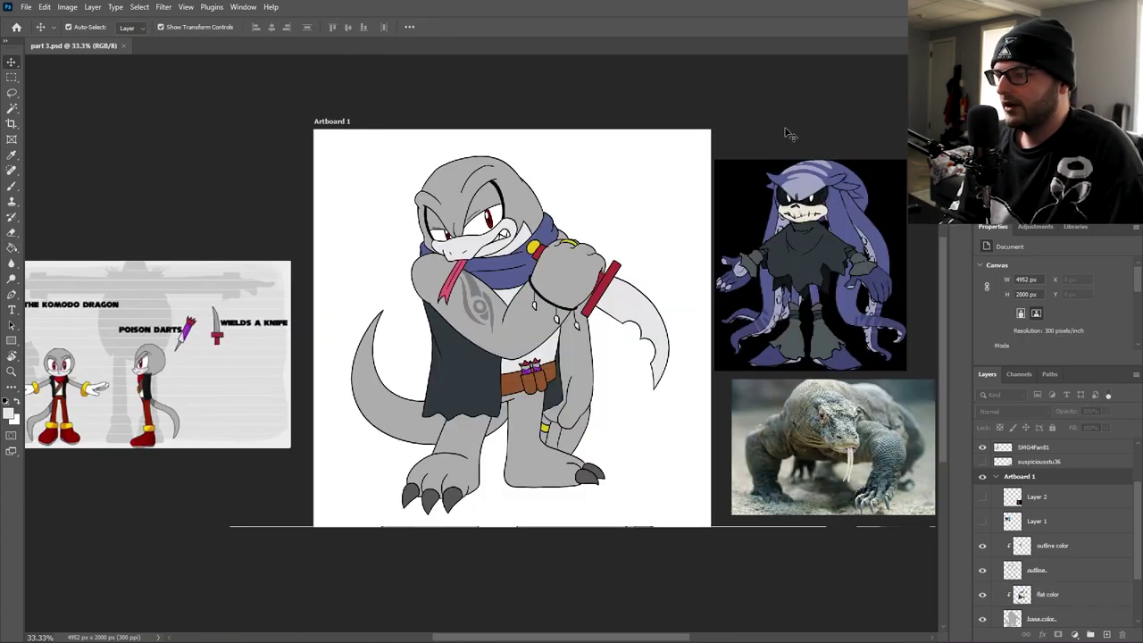
drag(786, 132, 870, 152)
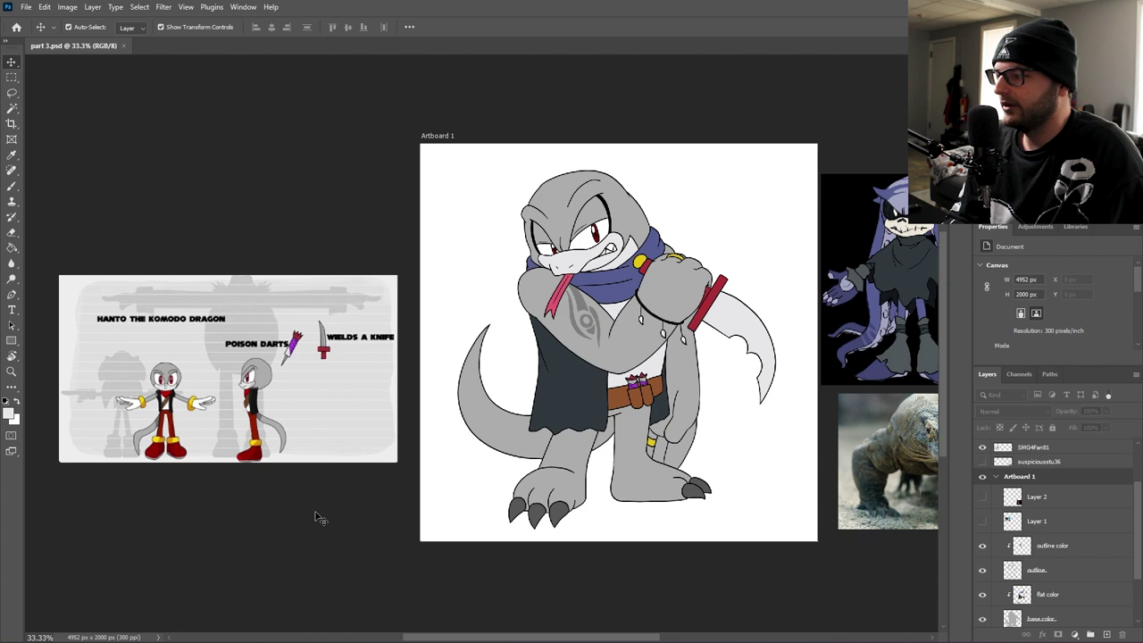
drag(851, 157, 815, 141)
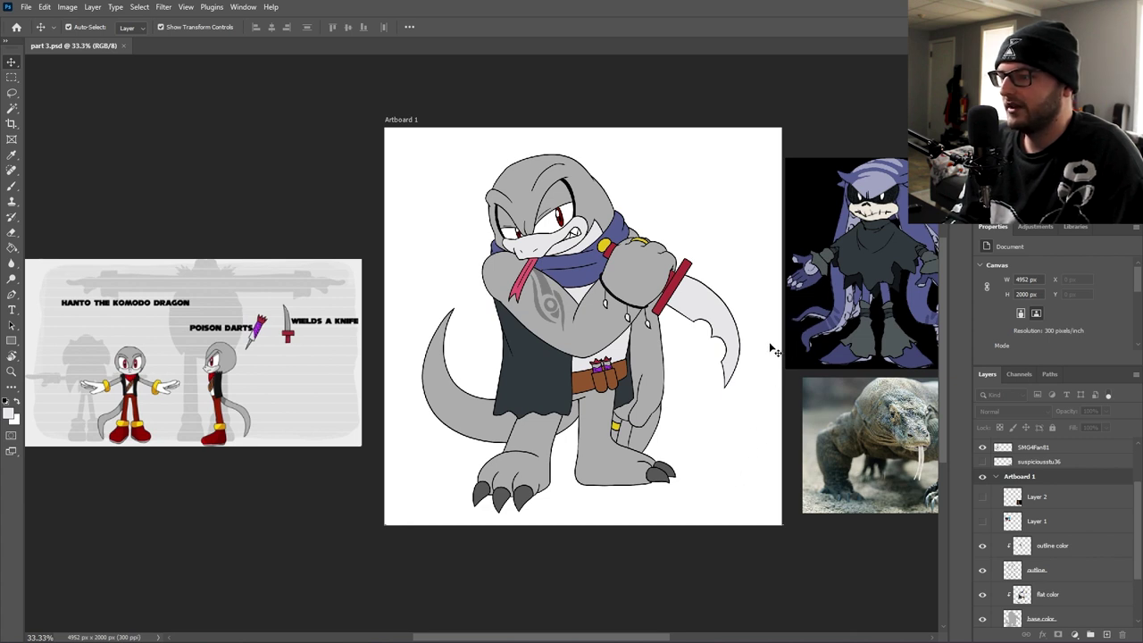
scroll(730, 457, right, 1)
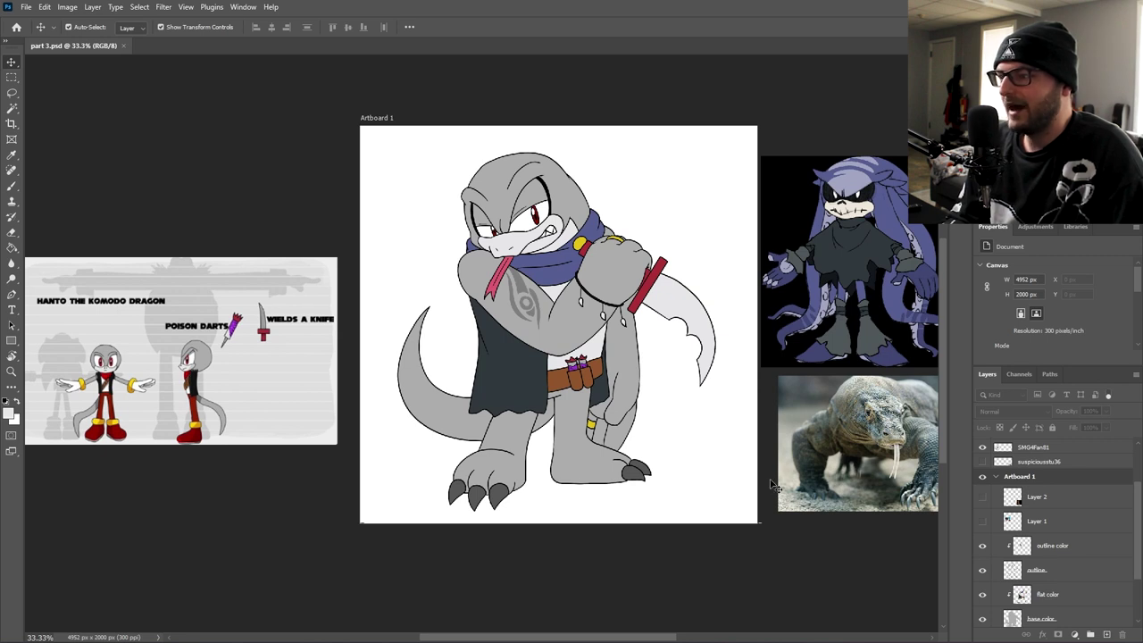
drag(769, 484, 762, 493)
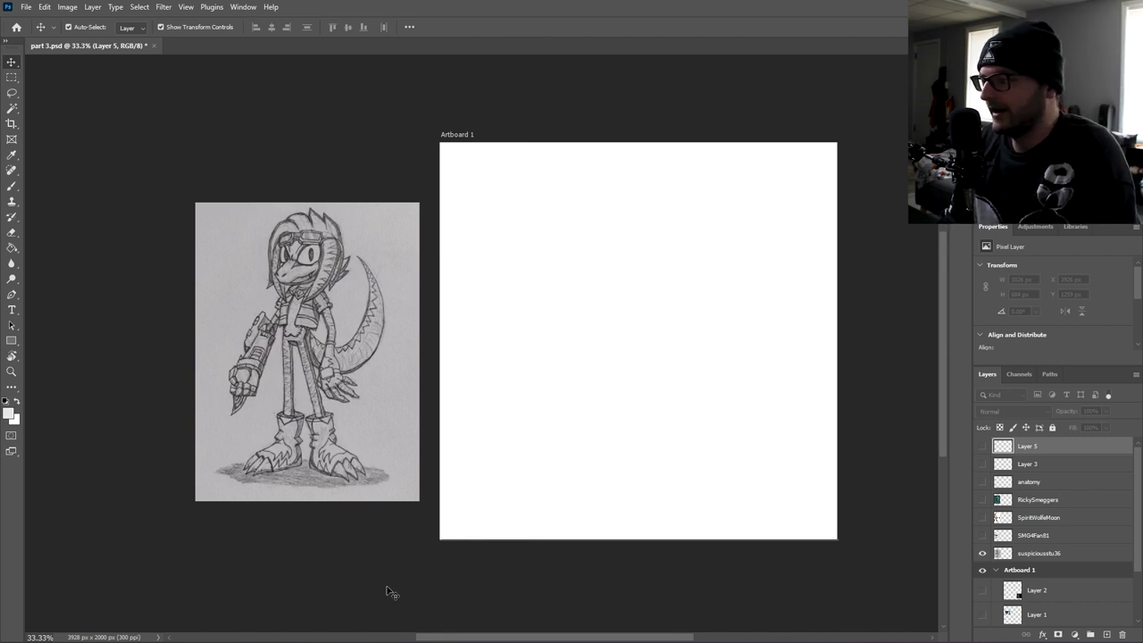
drag(639, 586, 683, 568)
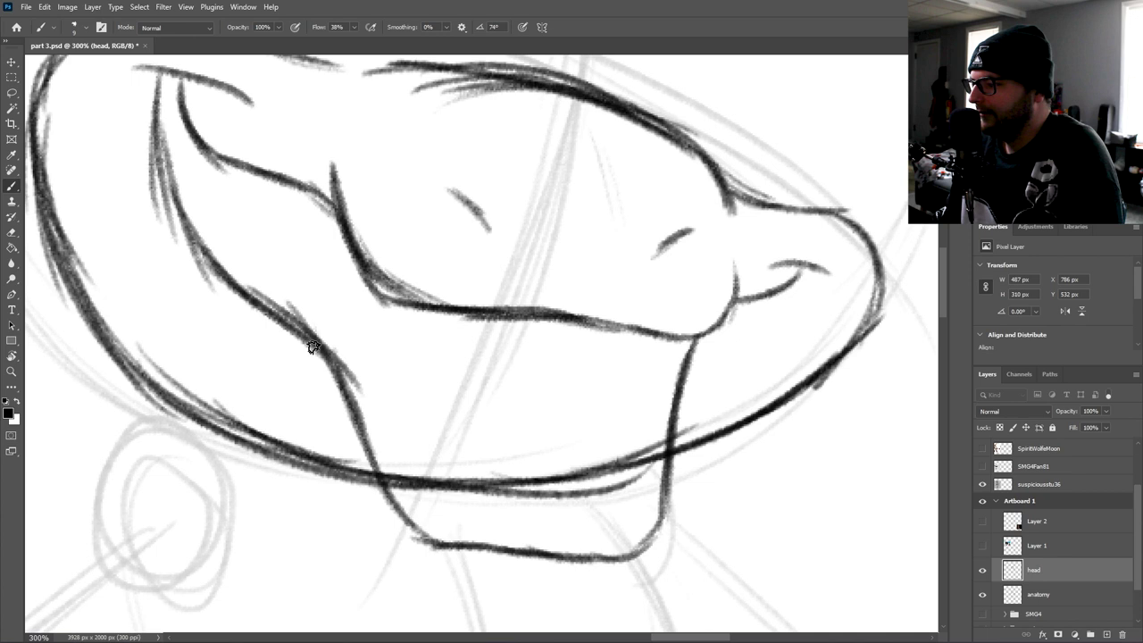
- Clean up the stray strokes along the lower jaw line on the head layer with a smaller eraser
key(e)
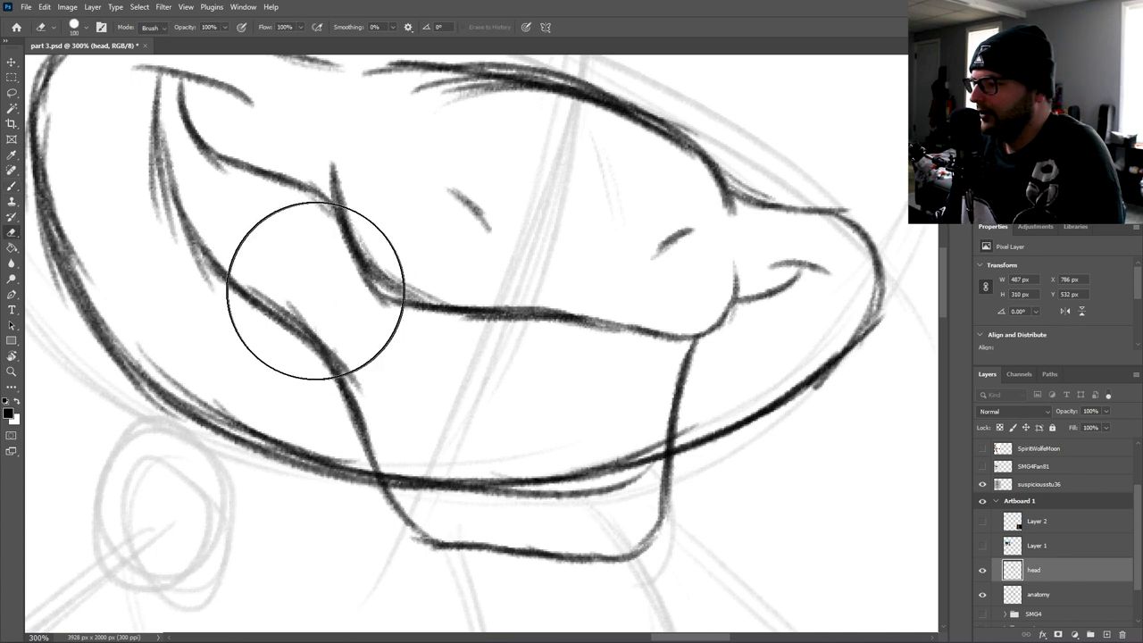
key(bracketleft)
key(bracketleft)
key(bracketleft)
key(bracketleft)
key(bracketleft)
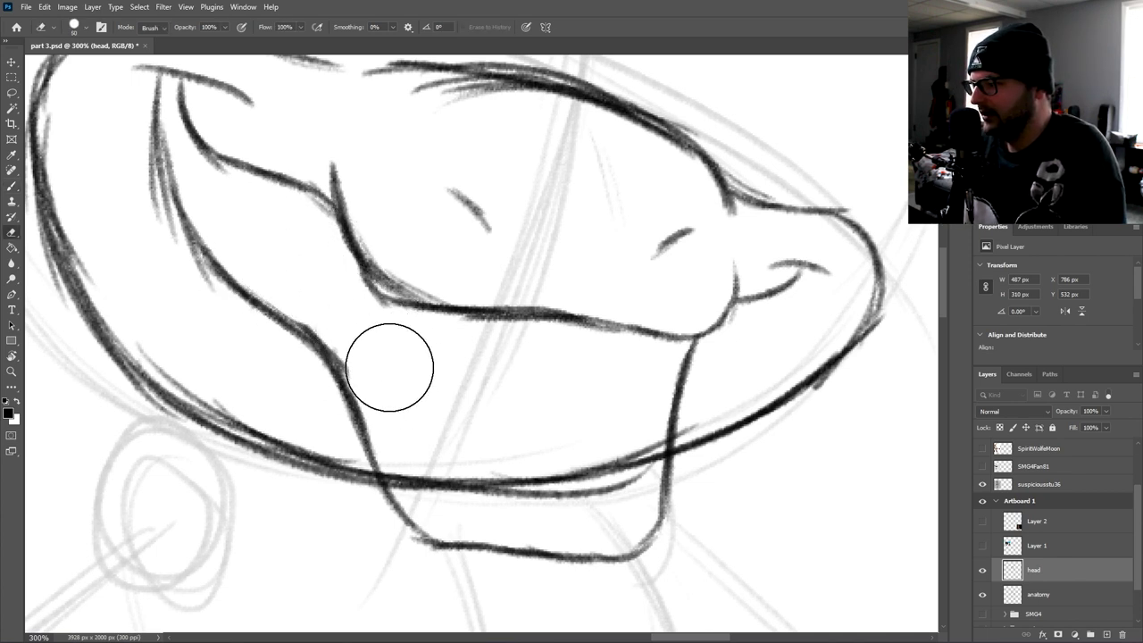
key(b)
key(ctrl+minus)
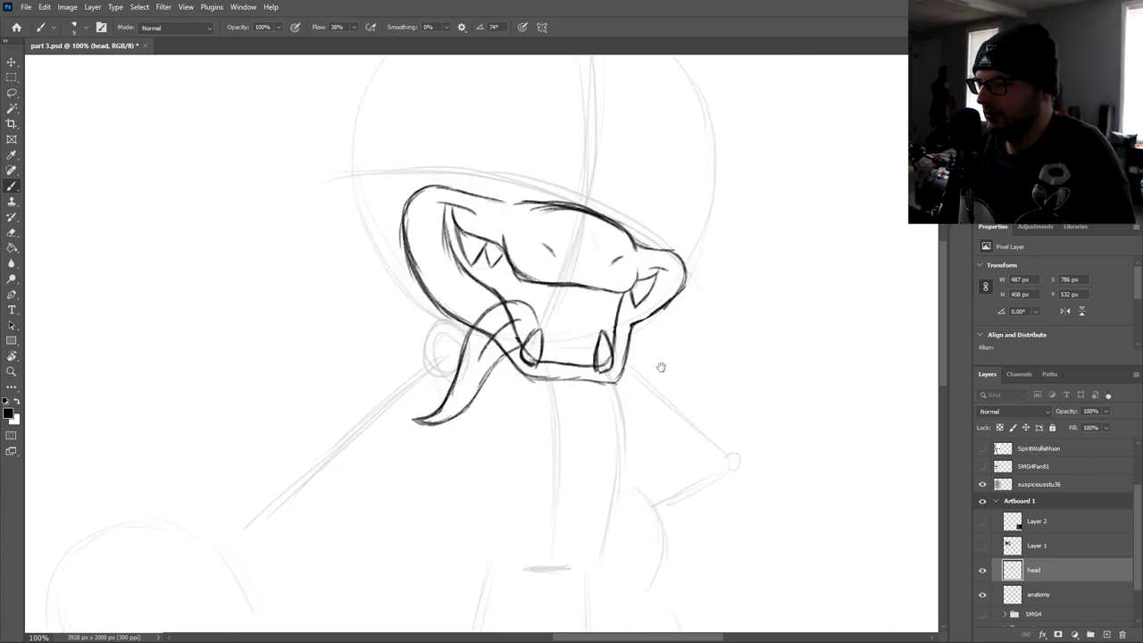
- Thicken the outer edge and upper corner of the larger eye's outline below the goggles with brush strokes
drag(661, 367, 614, 516)
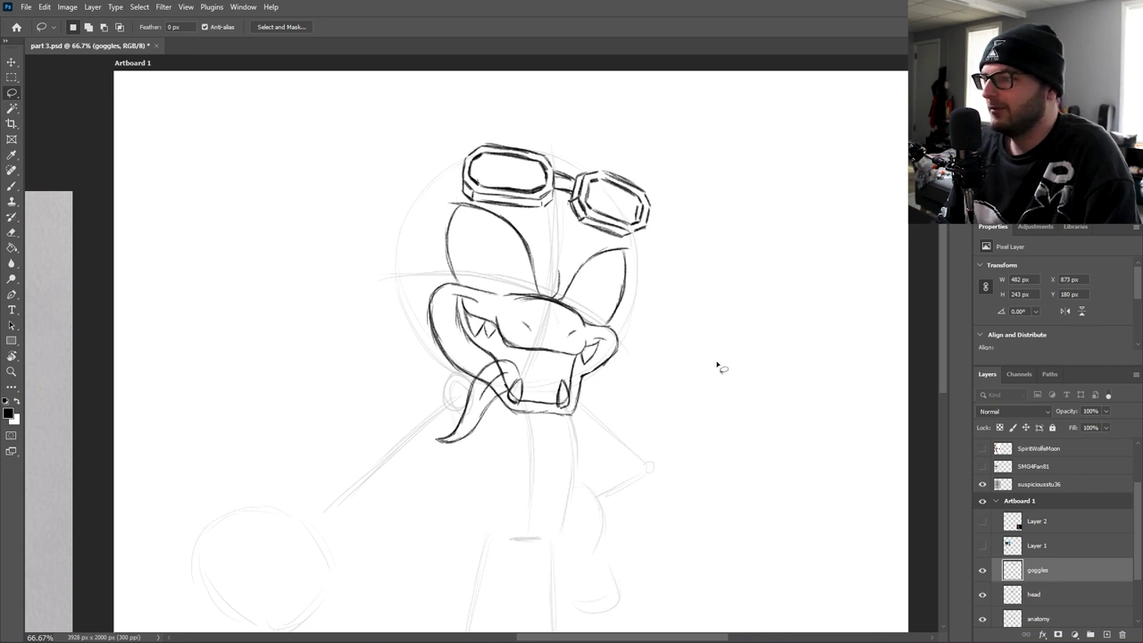
drag(592, 357, 775, 314)
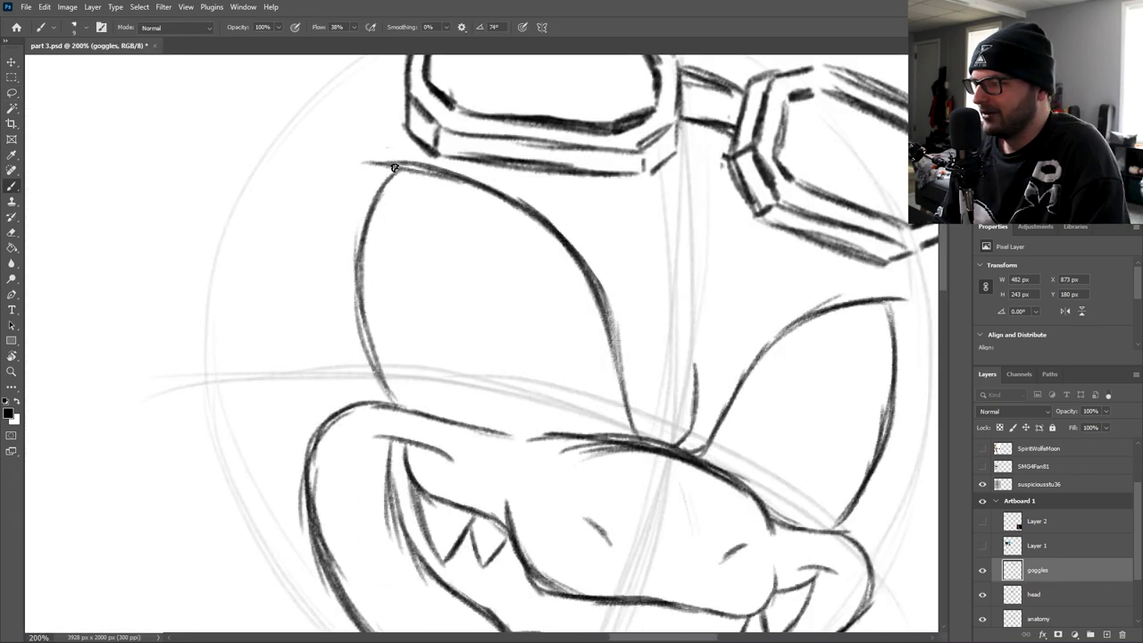
mouse_move(393, 166)
mouse_down()
mouse_move(359, 220)
mouse_move(386, 176)
mouse_move(356, 295)
mouse_up()
drag(371, 195, 354, 293)
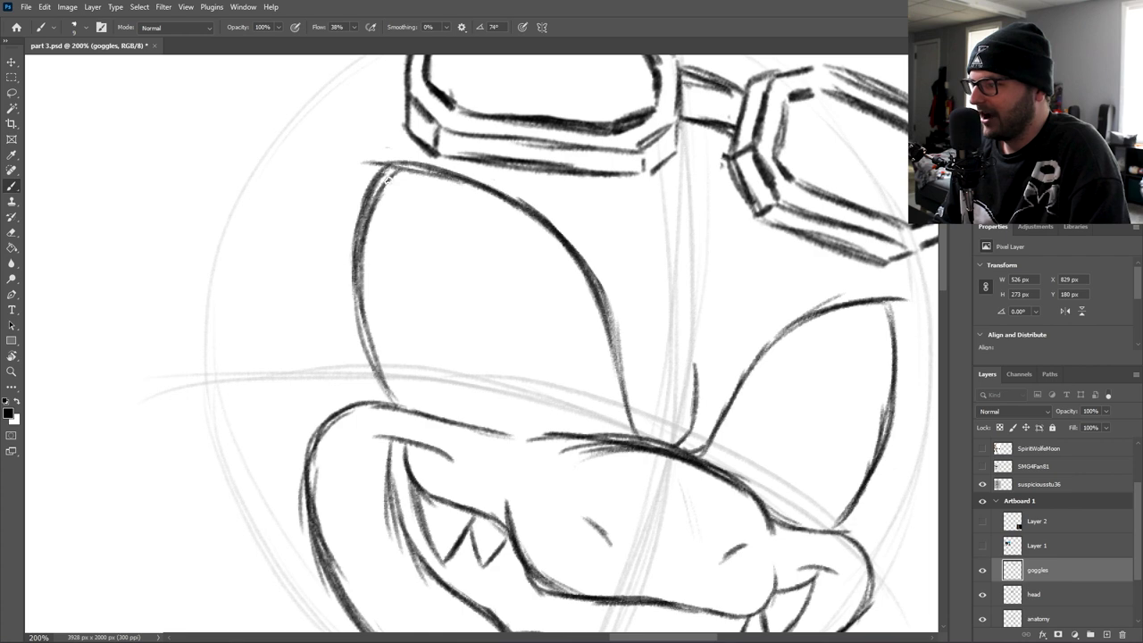
drag(404, 166, 369, 202)
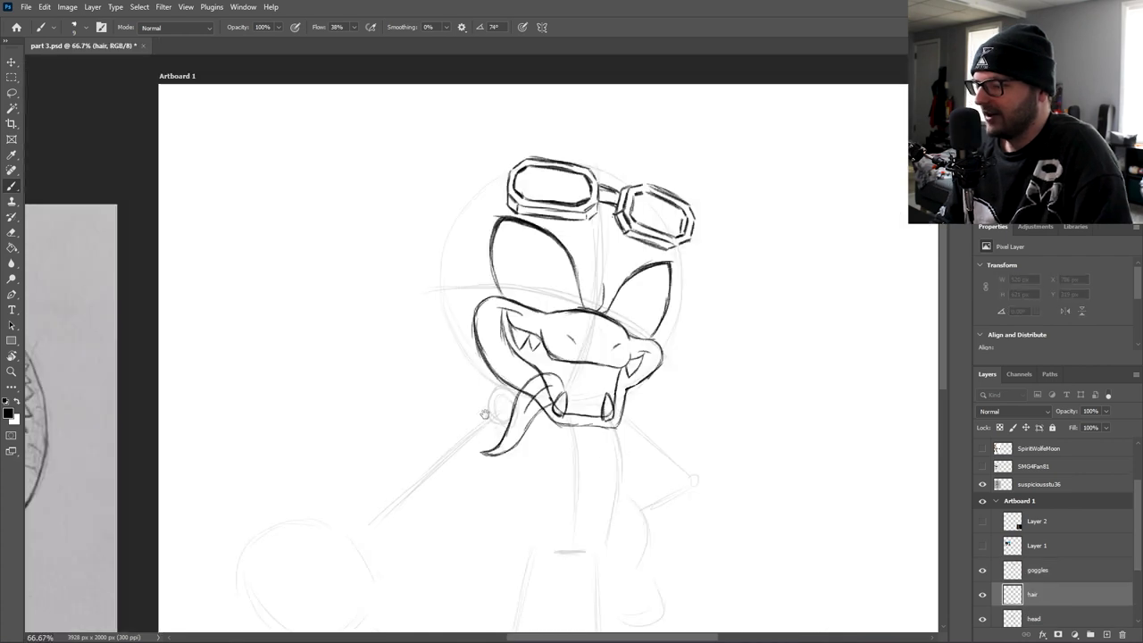
- Sketch the rounded hair tufts above the goggles on the hair layer, using the pencil reference as a guide
drag(444, 434, 696, 383)
drag(296, 264, 482, 267)
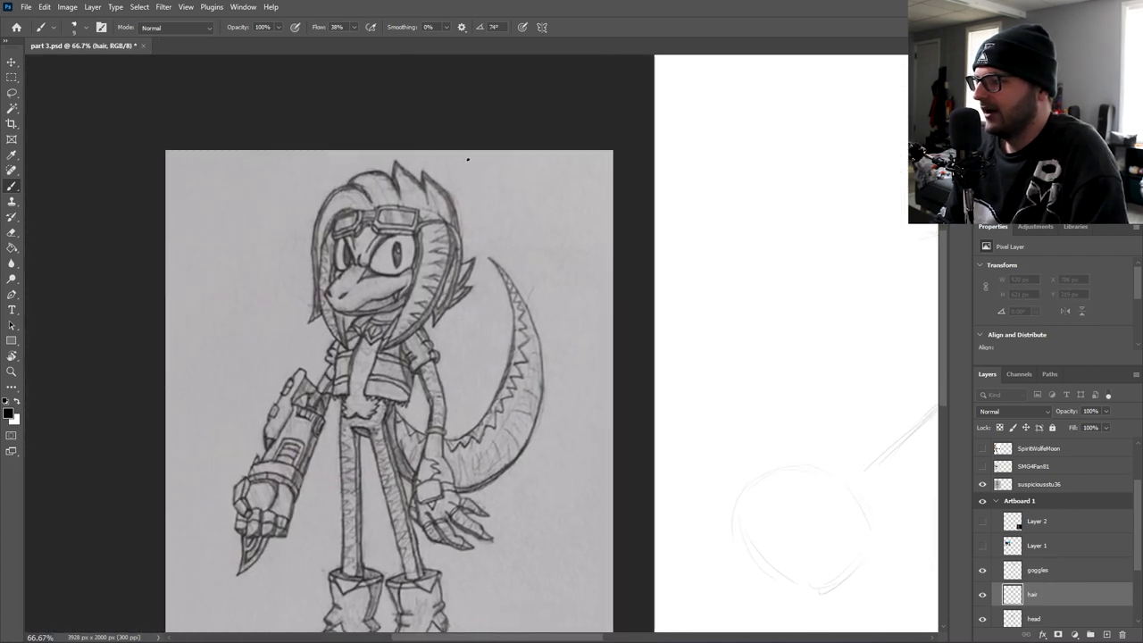
mouse_move(828, 271)
mouse_down()
mouse_move(744, 296)
mouse_move(322, 357)
mouse_up()
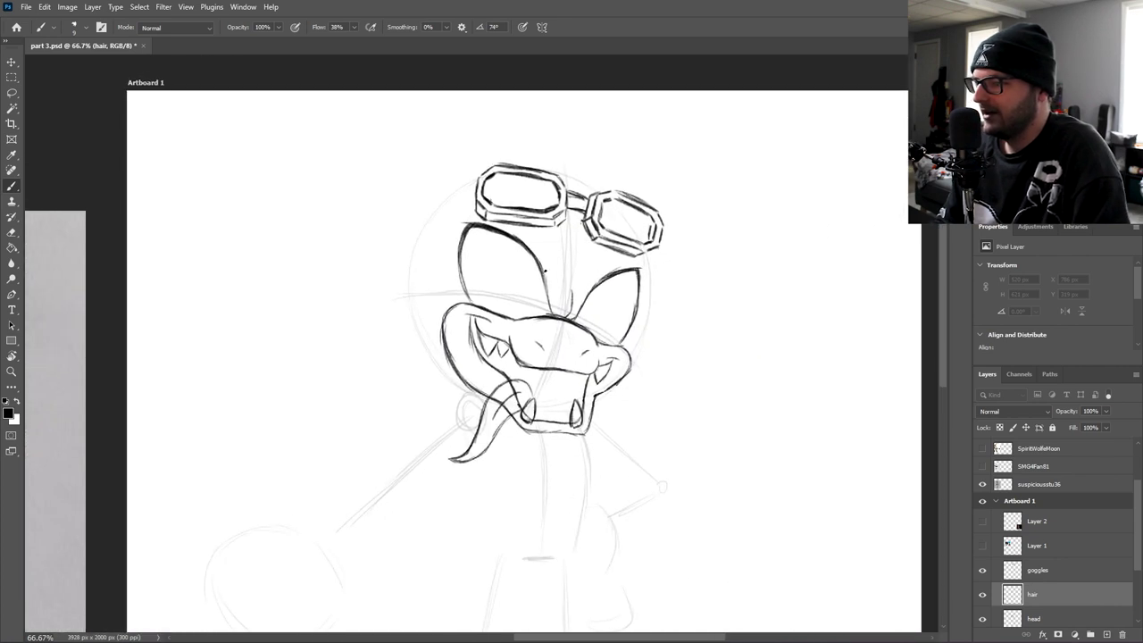
drag(631, 160, 645, 201)
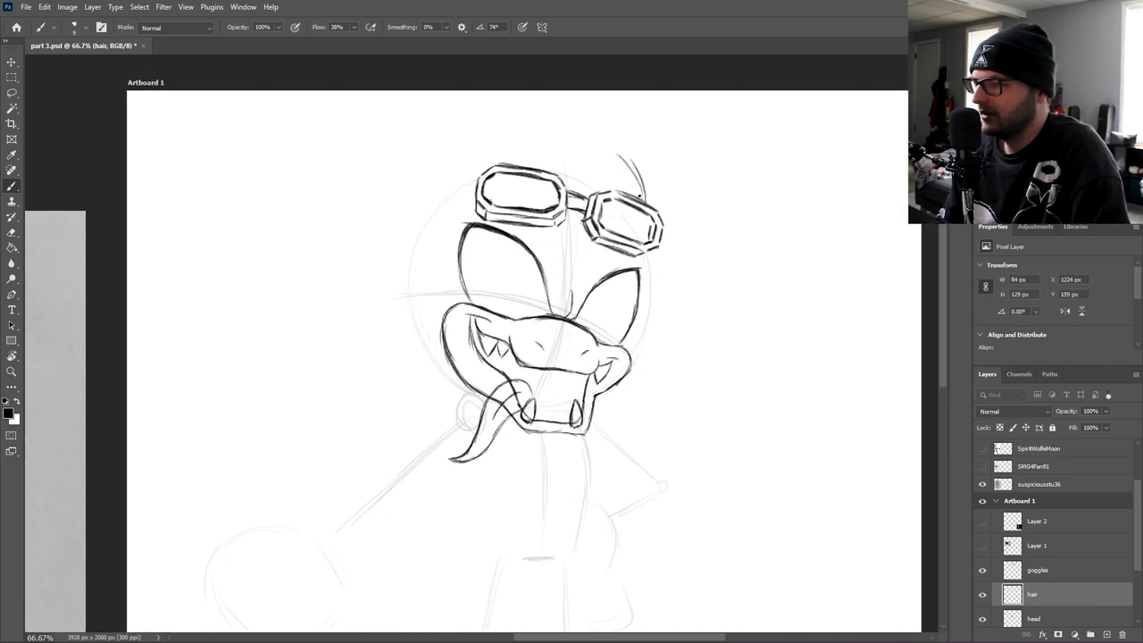
mouse_move(609, 152)
mouse_down()
mouse_move(640, 192)
mouse_move(620, 156)
mouse_move(594, 150)
mouse_move(603, 167)
mouse_move(516, 146)
mouse_up()
drag(502, 105, 551, 171)
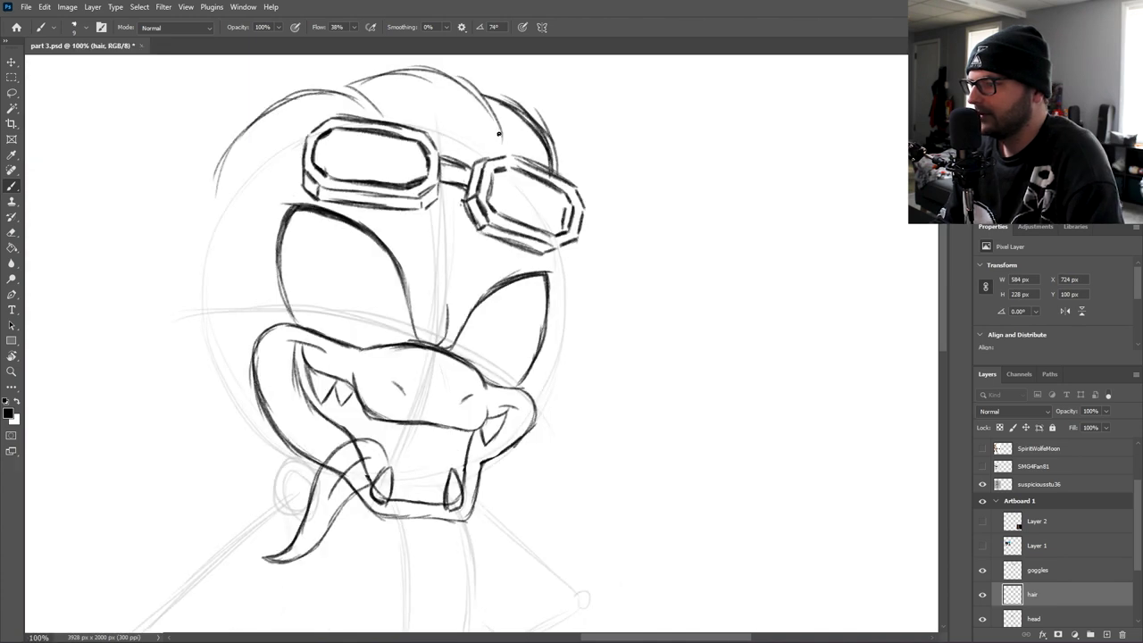
mouse_move(498, 134)
mouse_down()
mouse_move(452, 71)
mouse_move(357, 82)
mouse_up()
mouse_move(396, 69)
mouse_down()
mouse_move(343, 91)
mouse_move(414, 69)
mouse_up()
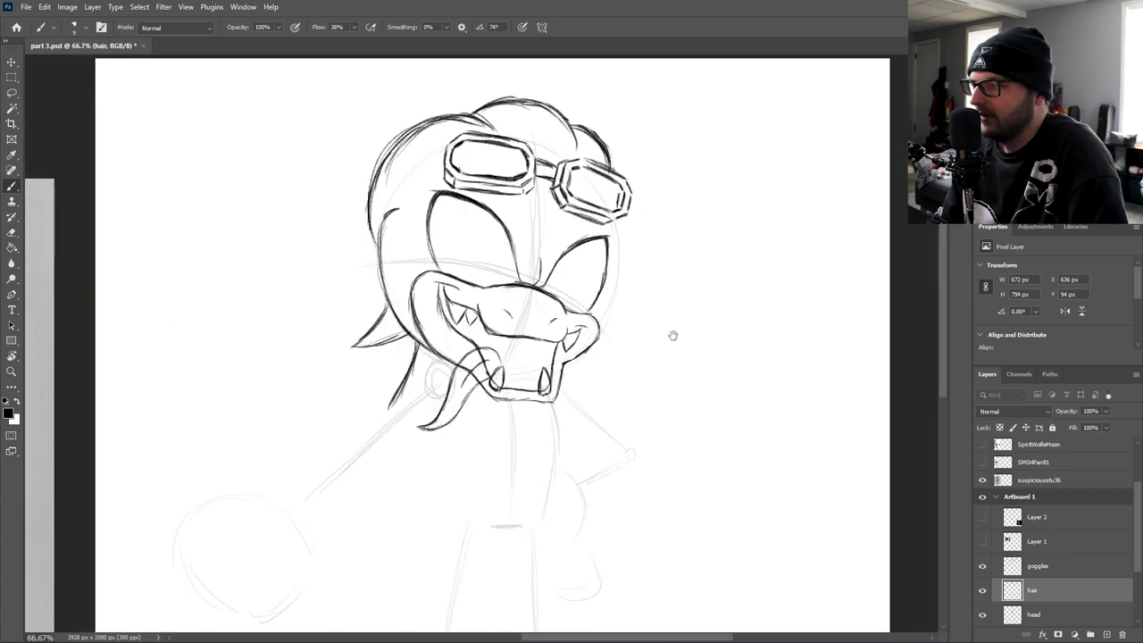
drag(670, 331, 589, 371)
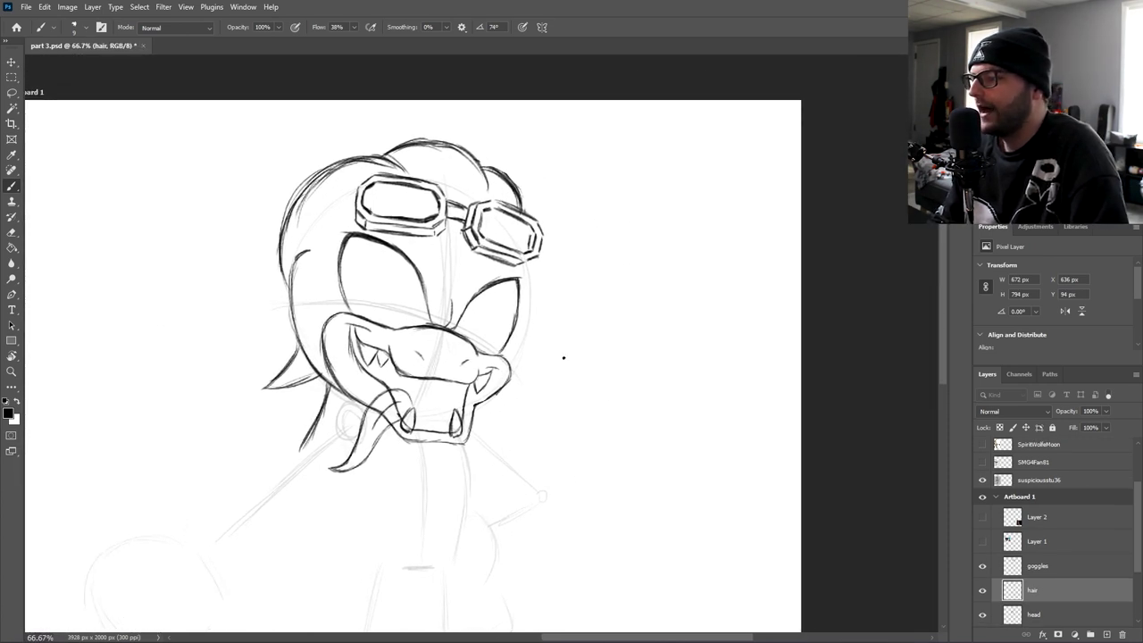
key(ctrl+equal)
key(ctrl+equal)
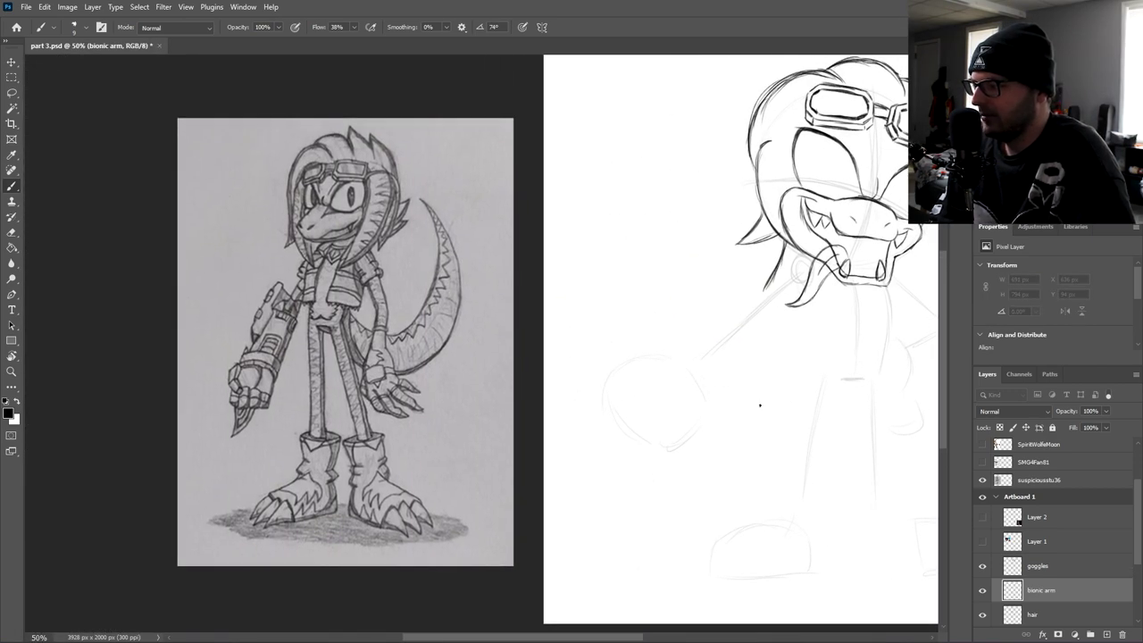
drag(784, 409, 585, 358)
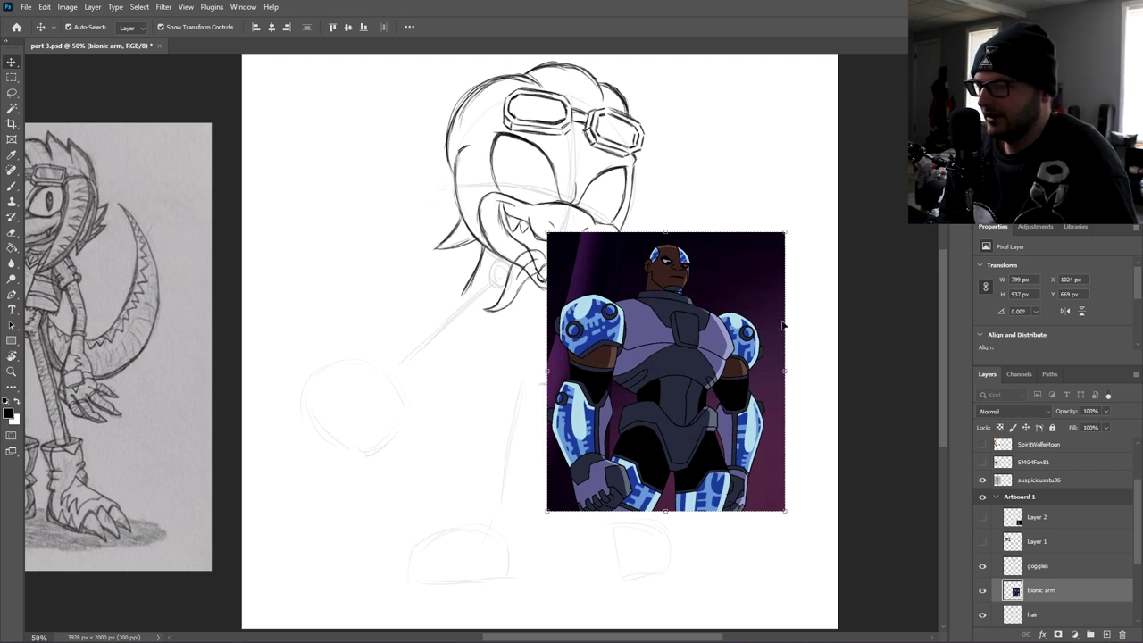
click(866, 318)
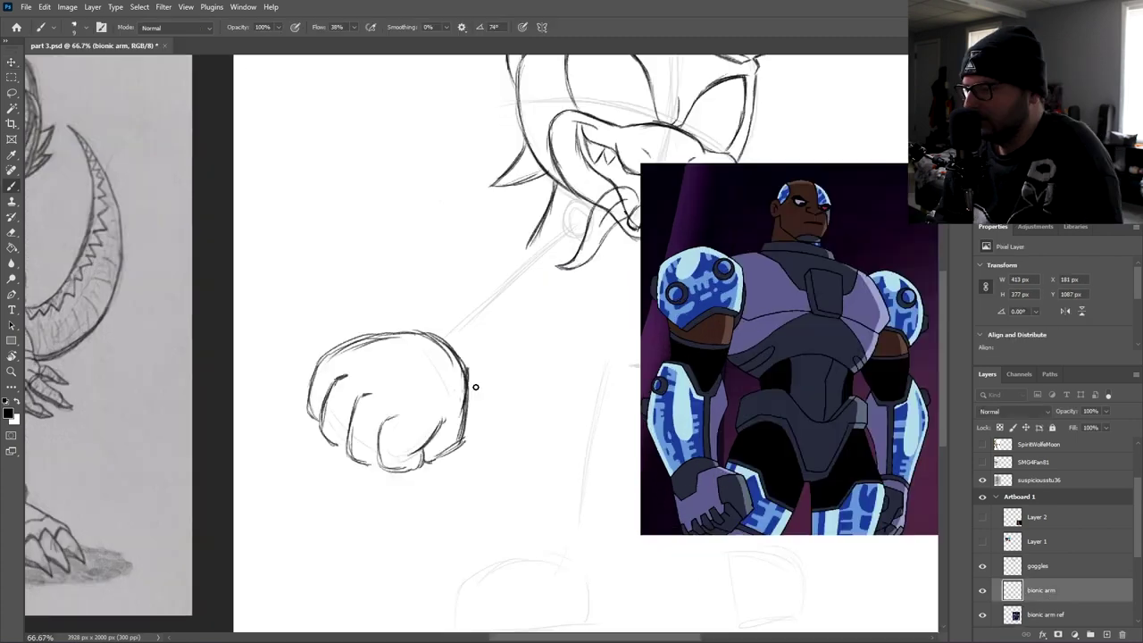
- Sketch the rounded bump along the outer edge of the forearm on the bionic arm layer
key(b)
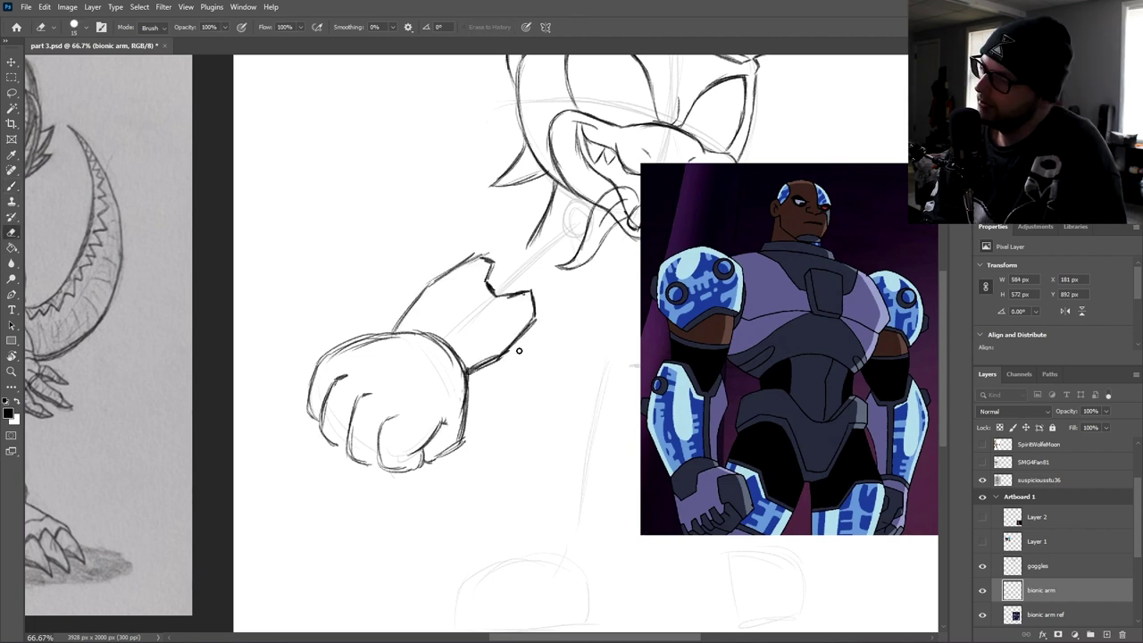
key(b)
drag(586, 343, 546, 350)
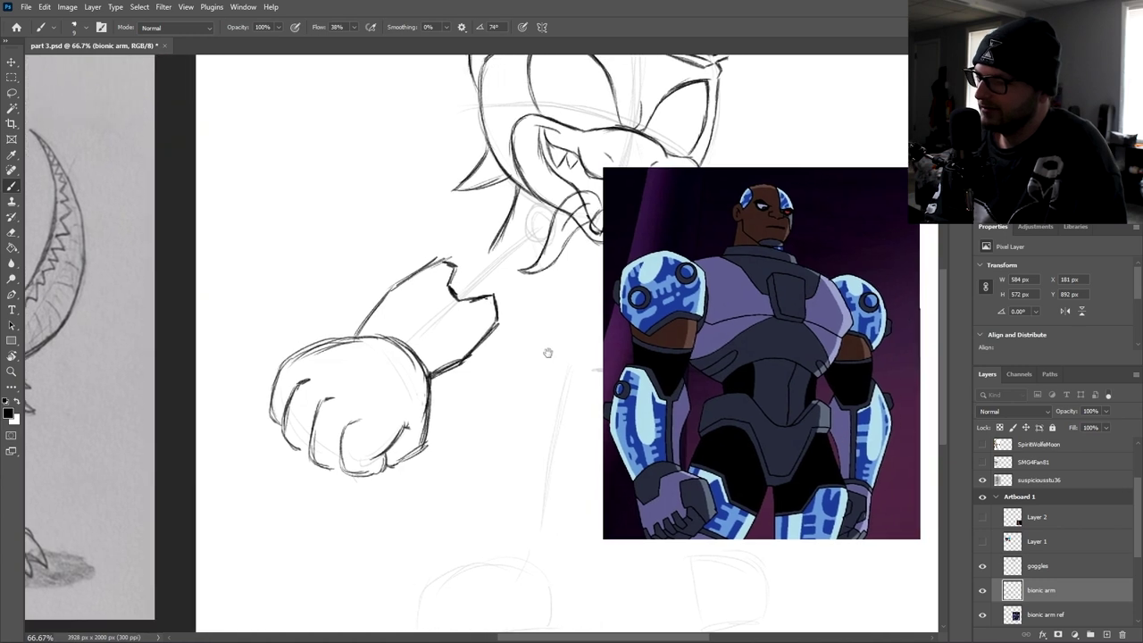
drag(556, 288, 519, 296)
mouse_move(413, 189)
mouse_down()
mouse_move(414, 158)
mouse_move(413, 187)
mouse_move(428, 158)
mouse_move(538, 87)
mouse_move(566, 108)
mouse_up()
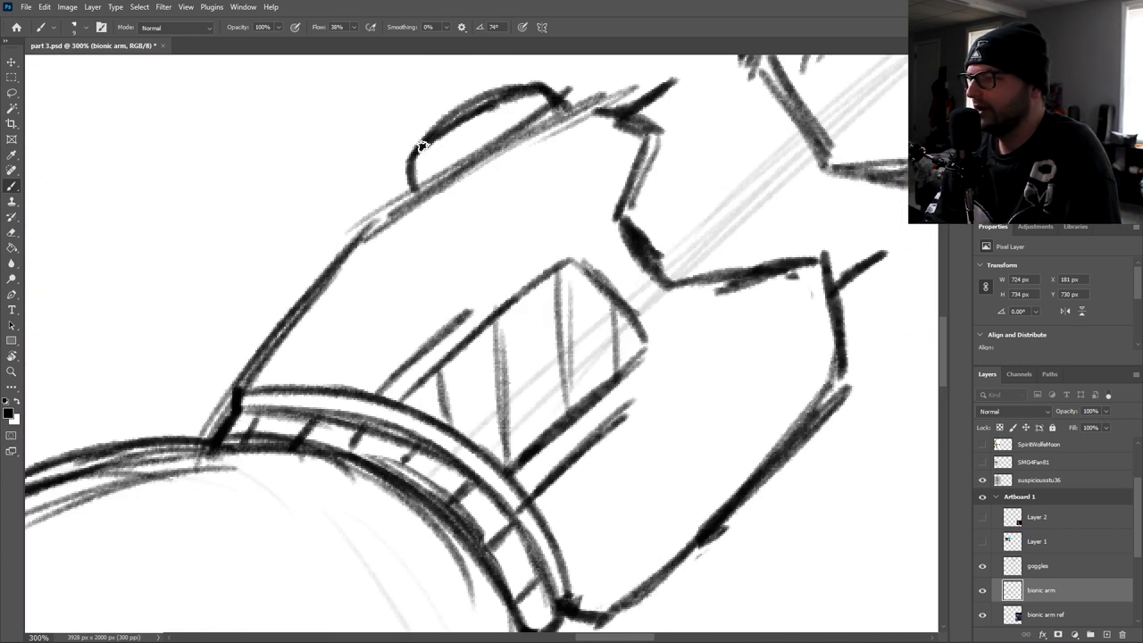
mouse_move(416, 146)
mouse_down()
mouse_move(450, 101)
mouse_move(493, 90)
mouse_up()
mouse_move(439, 115)
mouse_down()
mouse_move(512, 85)
mouse_move(458, 95)
mouse_move(524, 89)
mouse_up()
- Sketch angled panel edges on both sides of the striped window on the bionic forearm
drag(548, 287, 572, 342)
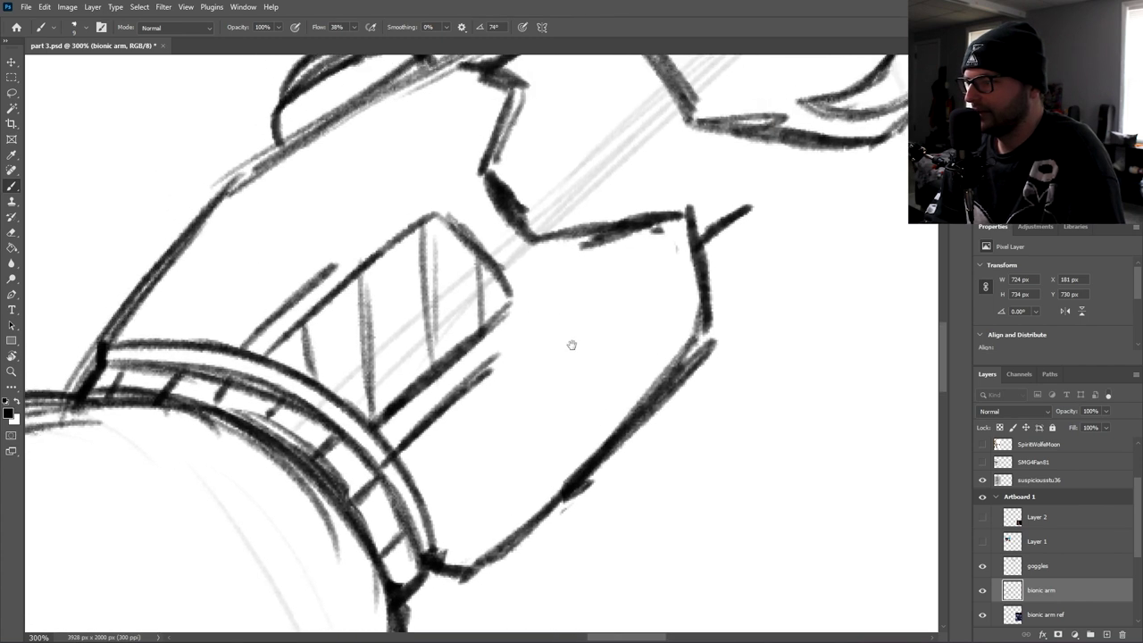
mouse_move(324, 263)
mouse_down()
mouse_move(246, 267)
mouse_move(260, 262)
mouse_move(211, 303)
mouse_up()
drag(252, 263, 182, 333)
drag(514, 354, 498, 416)
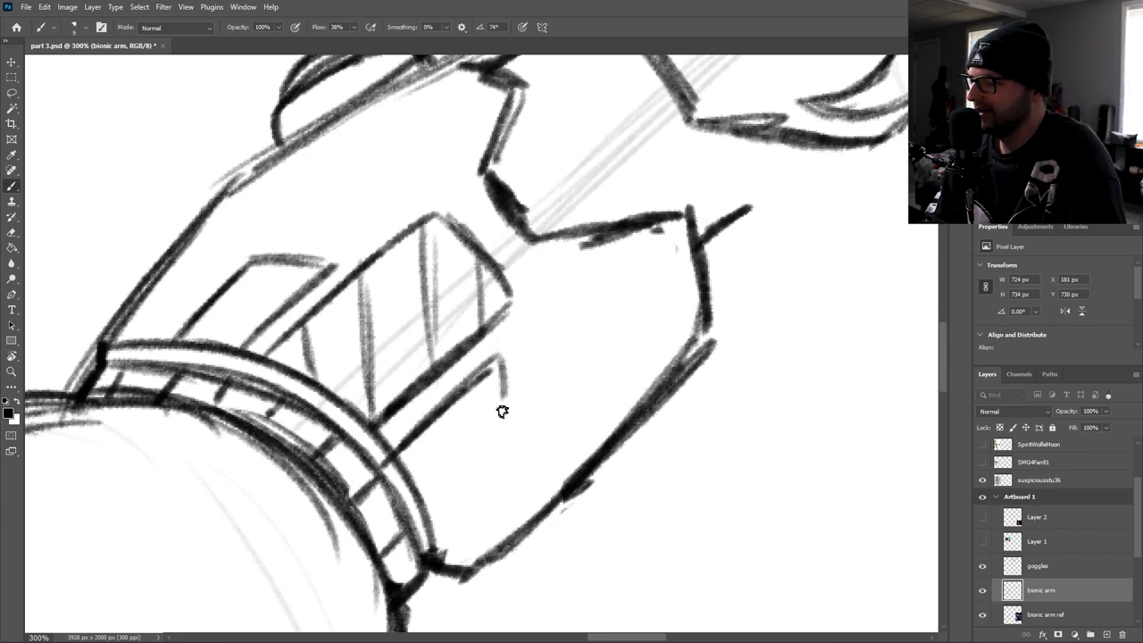
key(ctrl+minus)
key(ctrl+minus)
key(ctrl+minus)
key(ctrl+minus)
key(ctrl+minus)
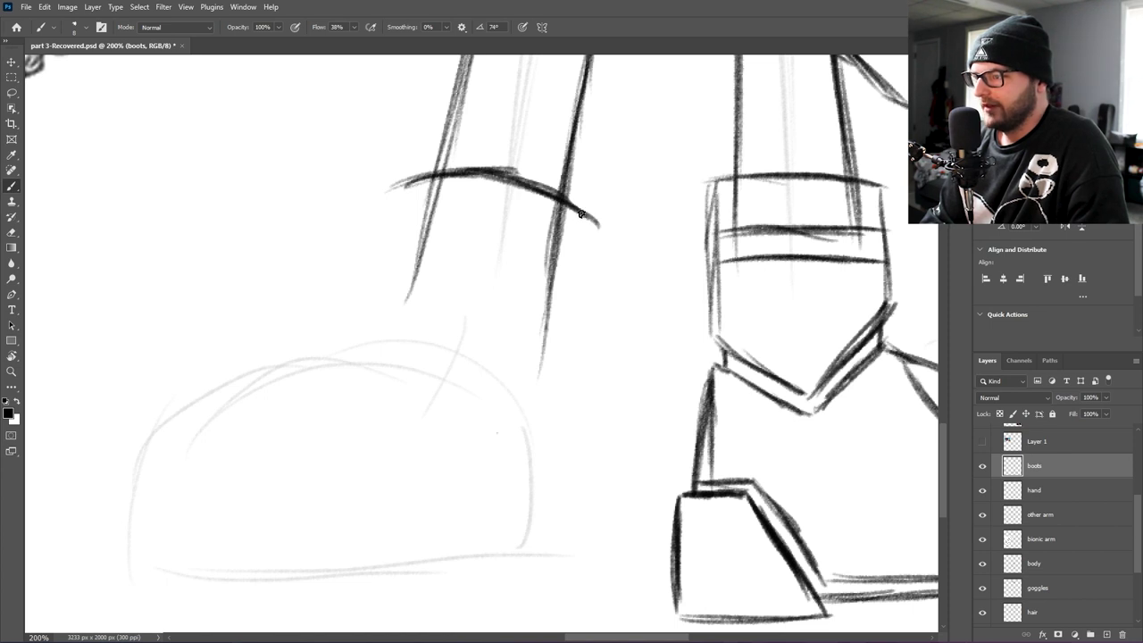
- Sketch the side edge of the boot's ankle cuff below its curved top line on the boots layer
mouse_move(581, 214)
mouse_down()
mouse_move(563, 332)
mouse_move(559, 306)
mouse_up()
mouse_move(428, 343)
mouse_down()
mouse_move(526, 323)
mouse_move(468, 333)
mouse_move(396, 299)
mouse_move(420, 334)
mouse_move(412, 343)
mouse_up()
scroll(413, 343, down, 3)
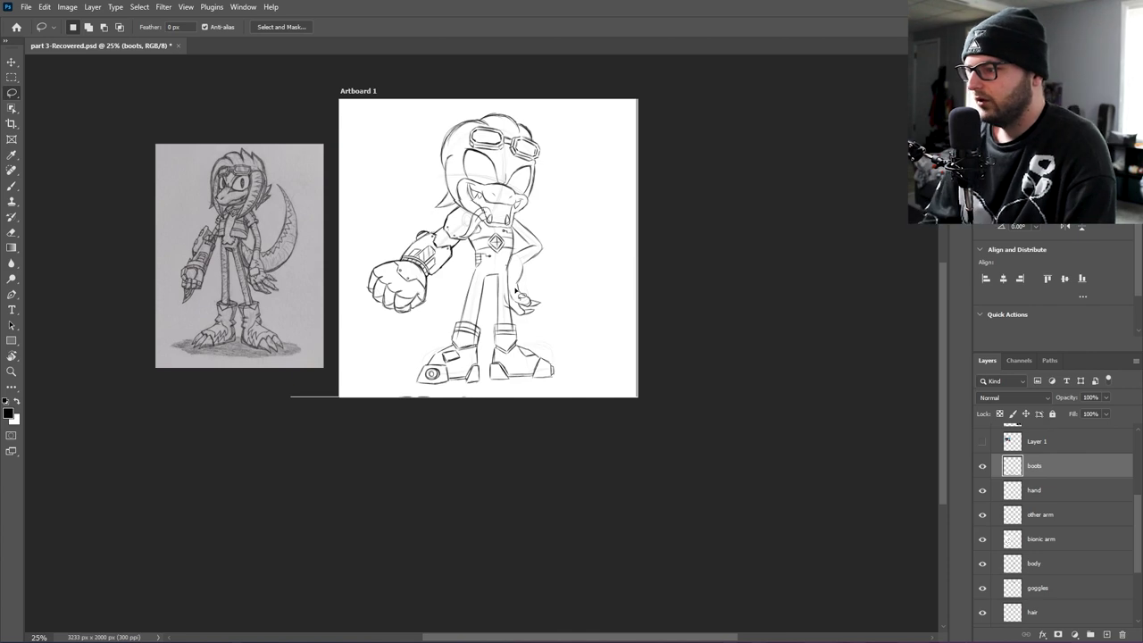
- Sketch an upper fang hanging from the snout into the open mouth on the head layer
key(ctrl+plus)
key(ctrl+plus)
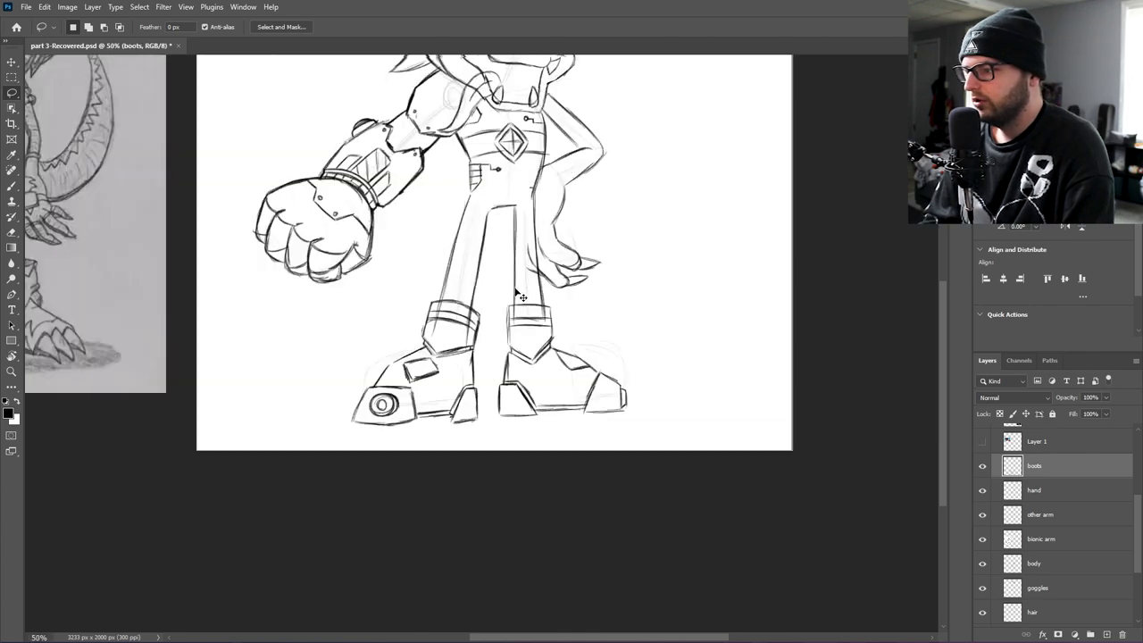
scroll(521, 296, up, 1)
drag(593, 223, 575, 317)
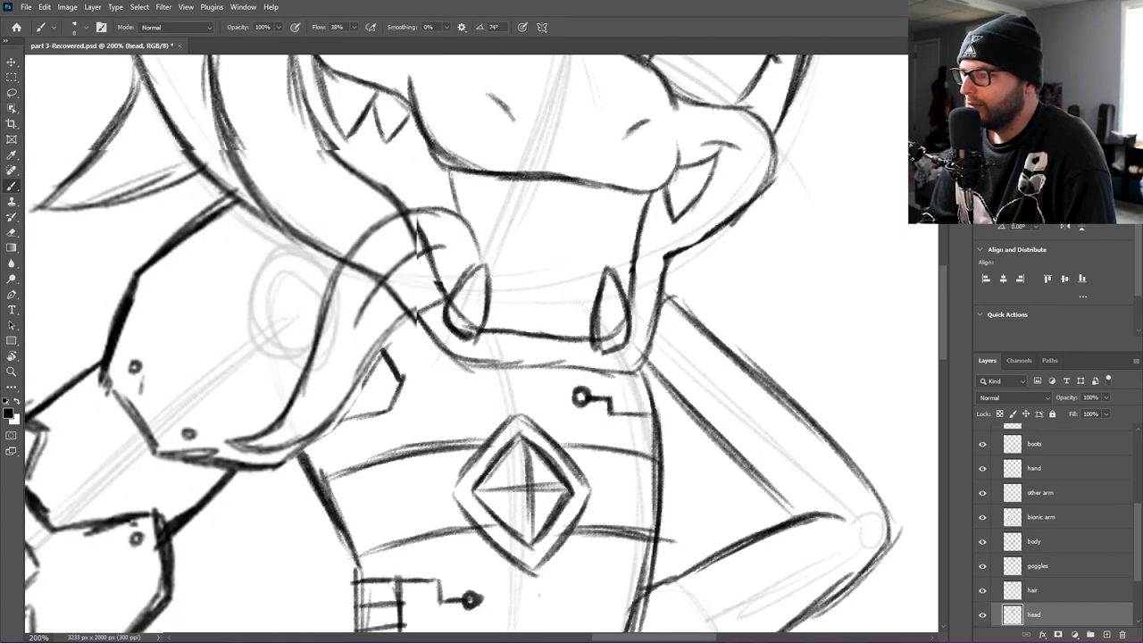
drag(450, 170, 481, 243)
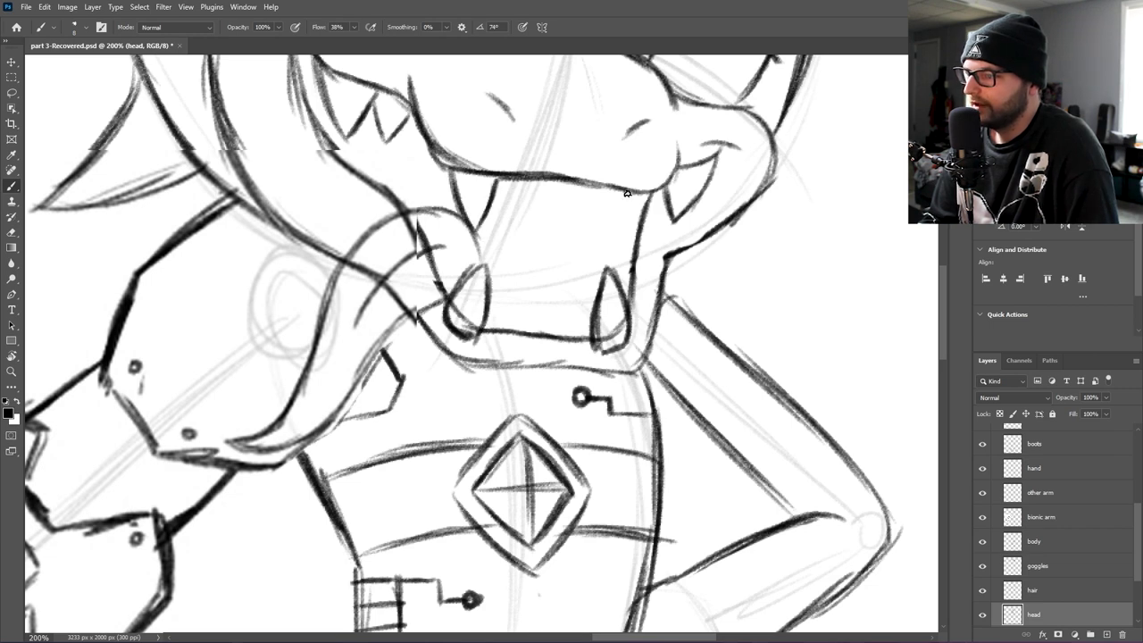
scroll(458, 296, down, 4)
- Sketch curved stripe lines across the whole length of the tail on the body layer
click(1046, 541)
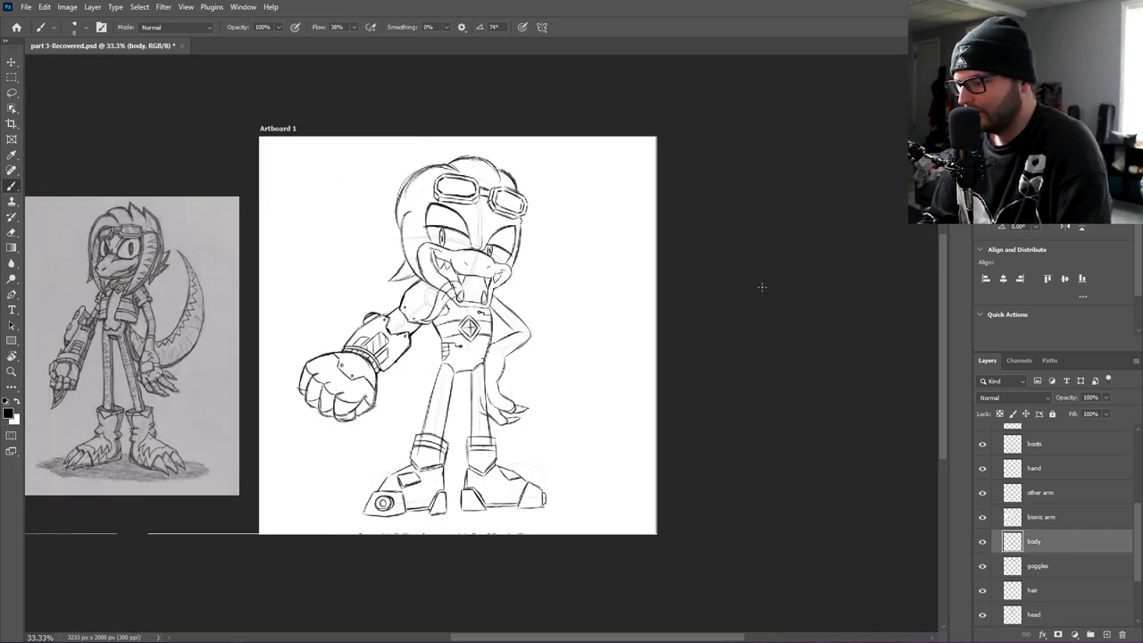
key(ctrl+1)
drag(334, 223, 361, 239)
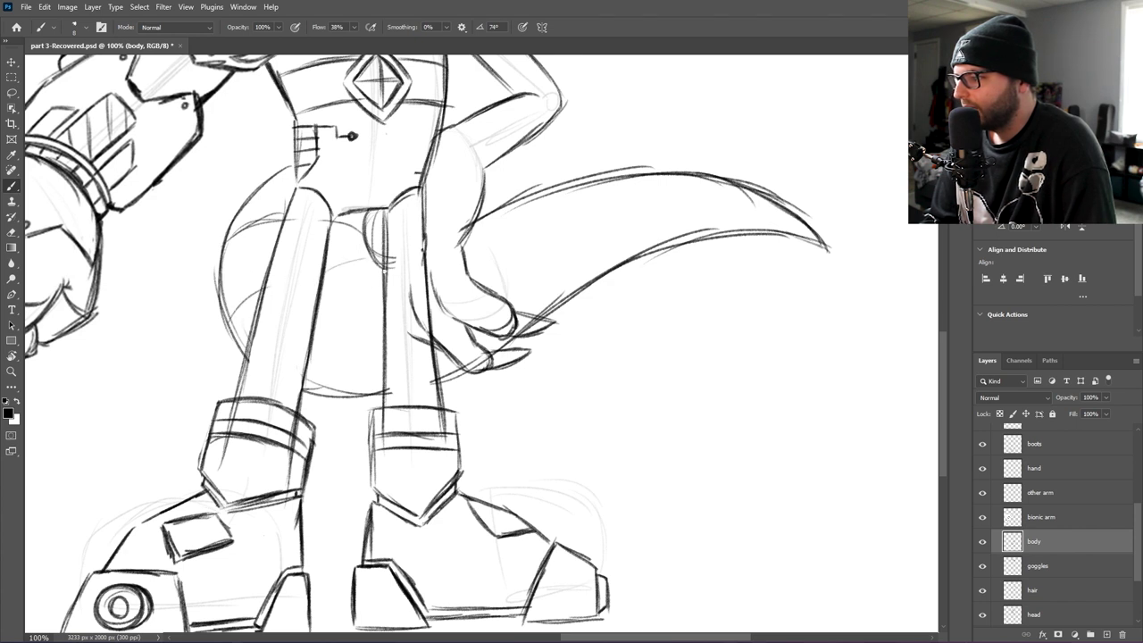
drag(386, 271, 346, 378)
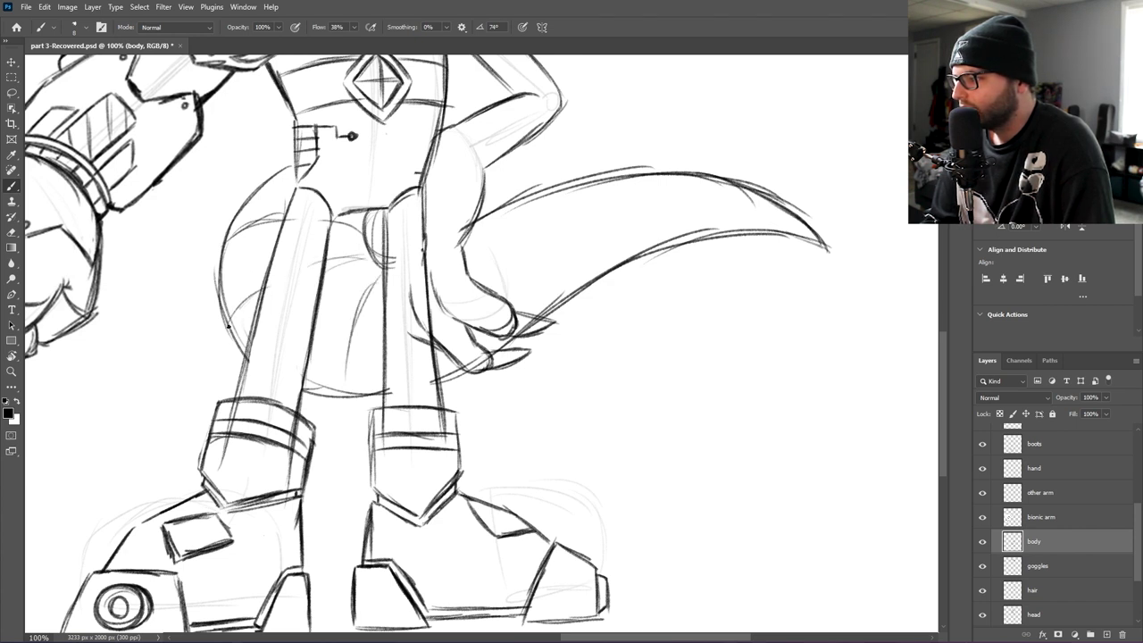
drag(380, 275, 358, 392)
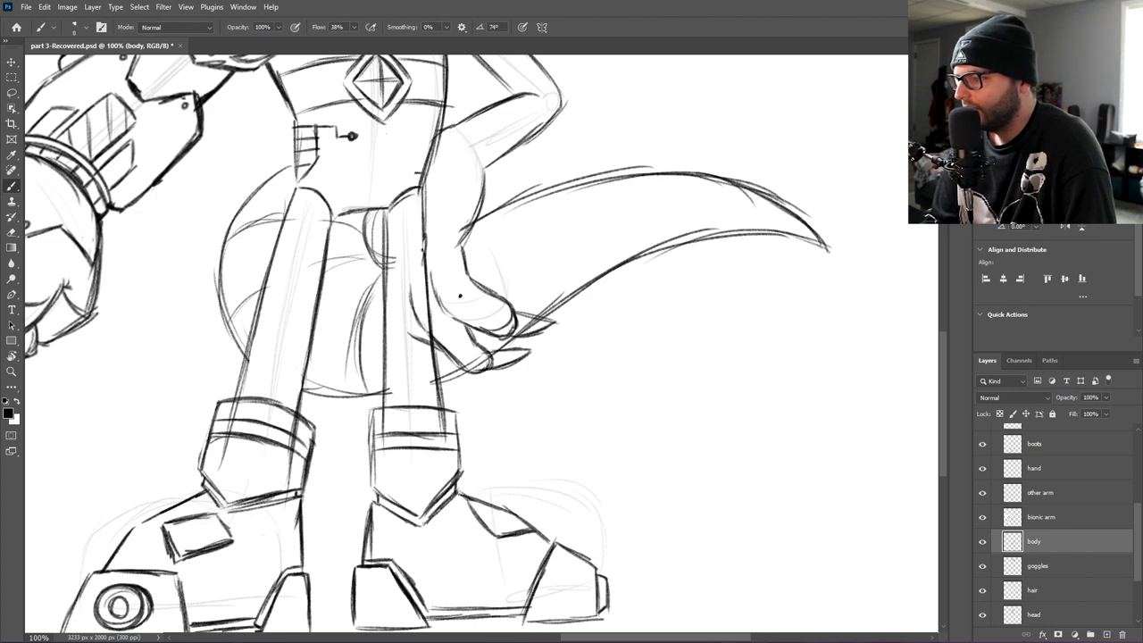
drag(498, 212, 546, 291)
drag(578, 188, 602, 257)
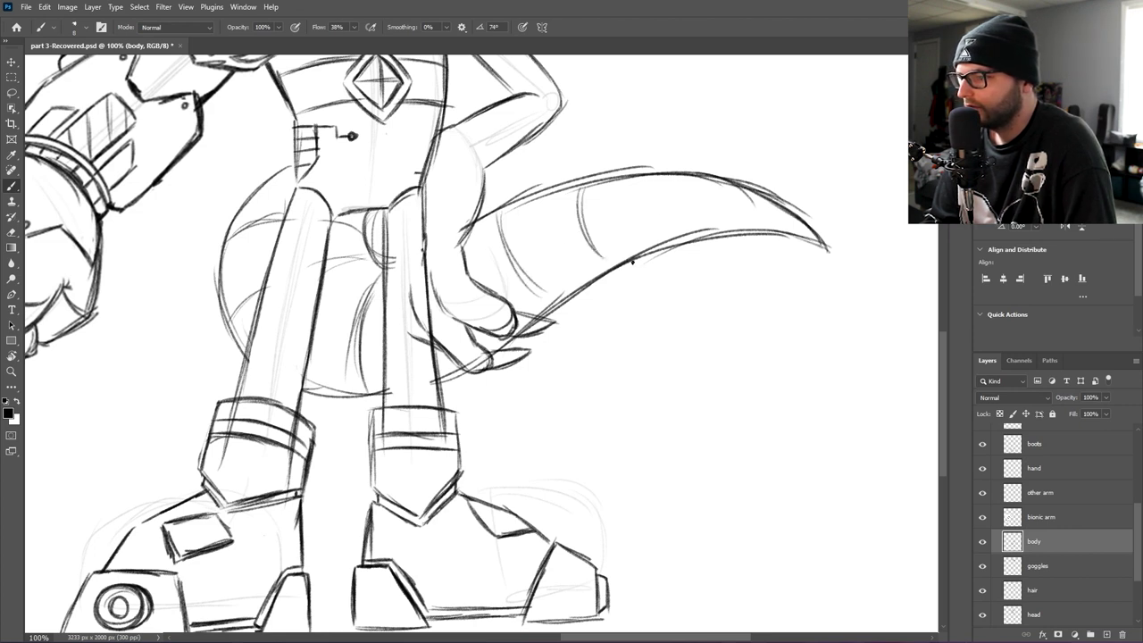
drag(669, 175, 671, 236)
drag(741, 191, 744, 234)
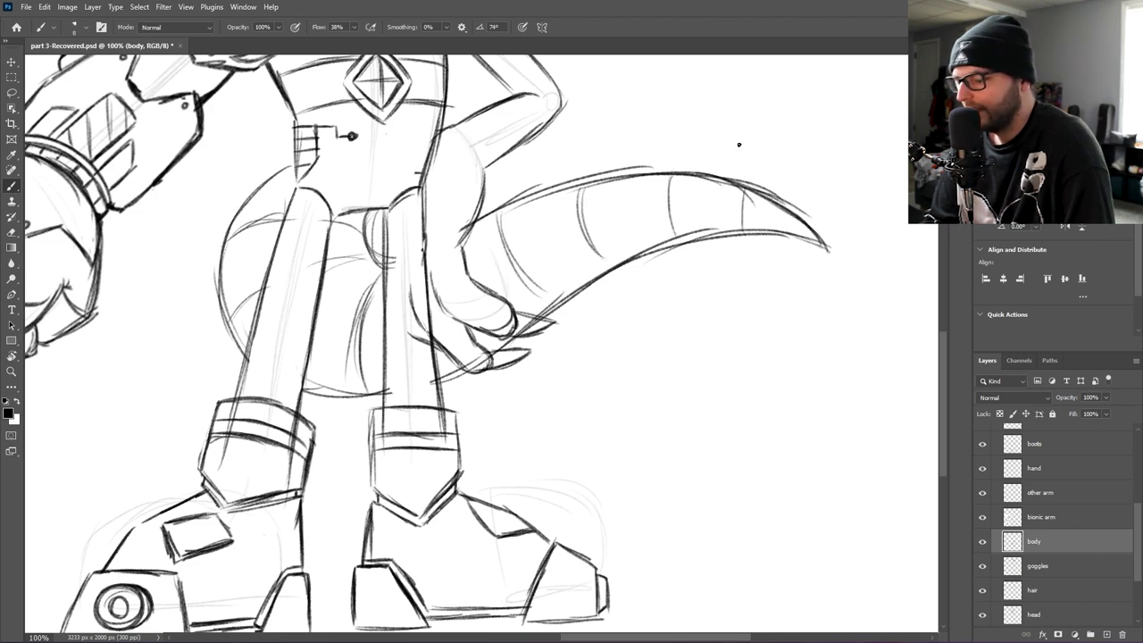
- Scale the boots layer up proportionally to about 108%
key(ctrl+minus)
key(ctrl+minus)
key(ctrl+minus)
key(v)
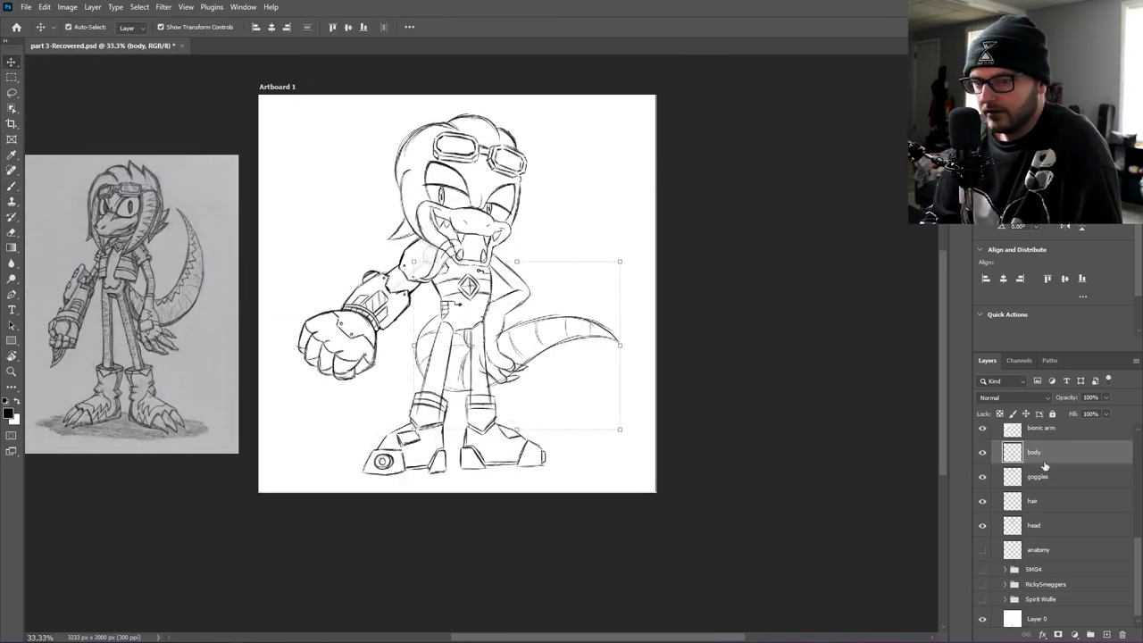
scroll(1046, 466, up, 3)
click(1039, 441)
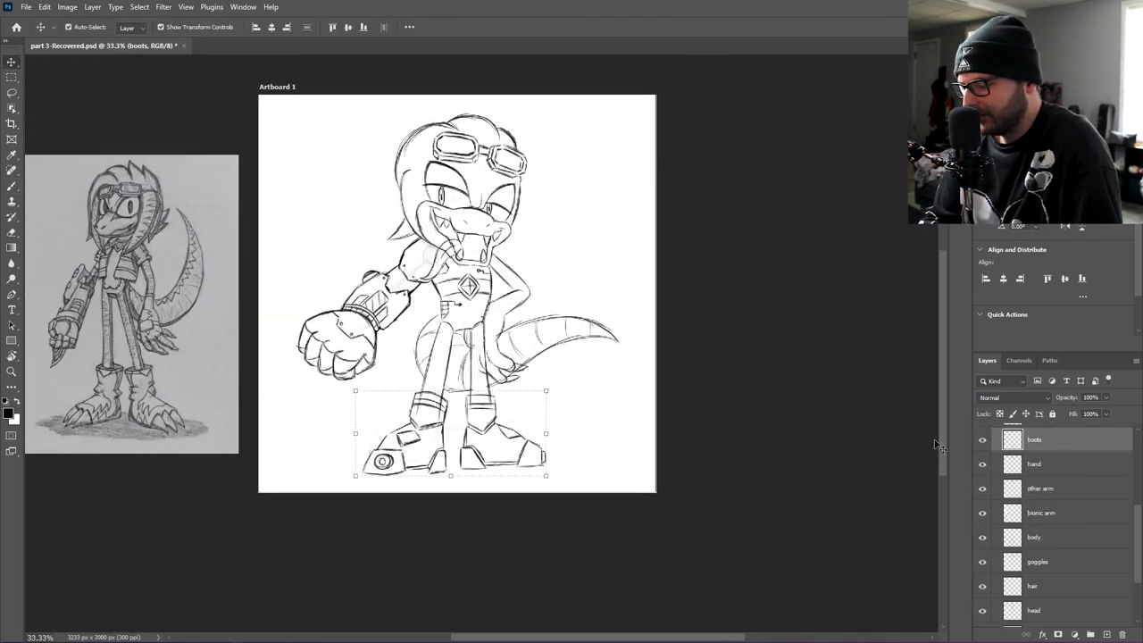
drag(455, 389, 457, 380)
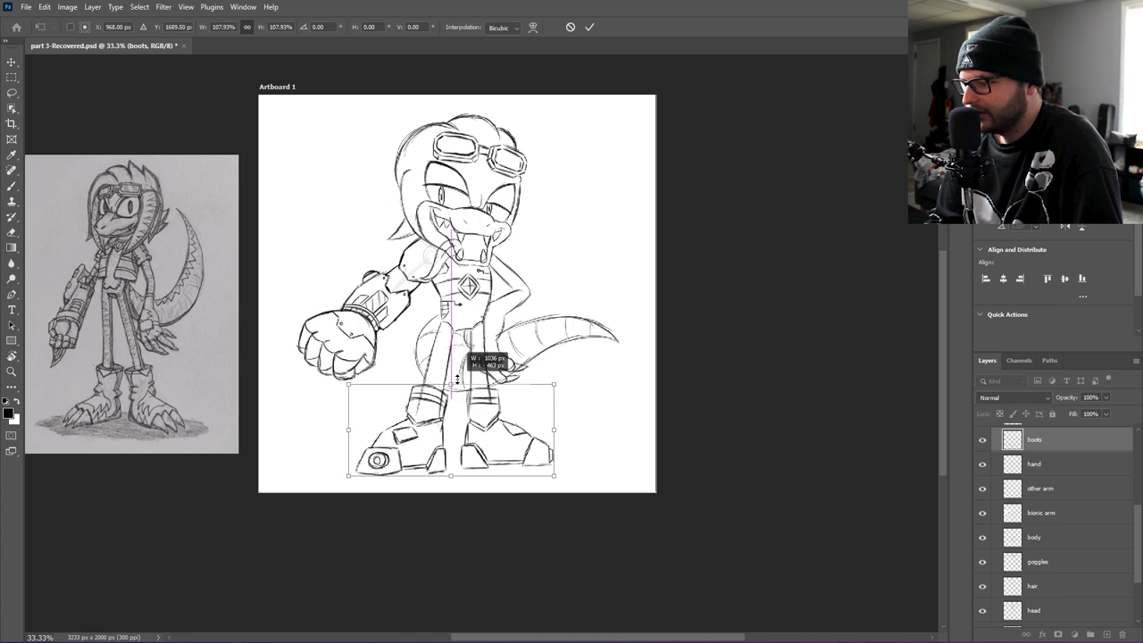
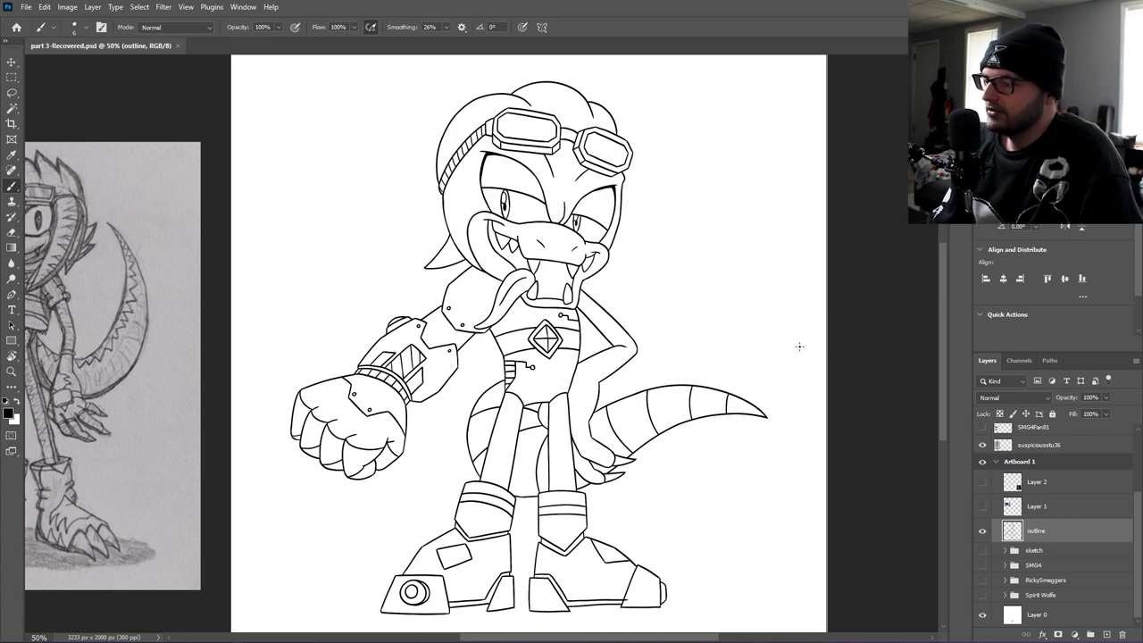
drag(775, 355, 748, 338)
key(ctrl+minus)
key(v)
click(764, 303)
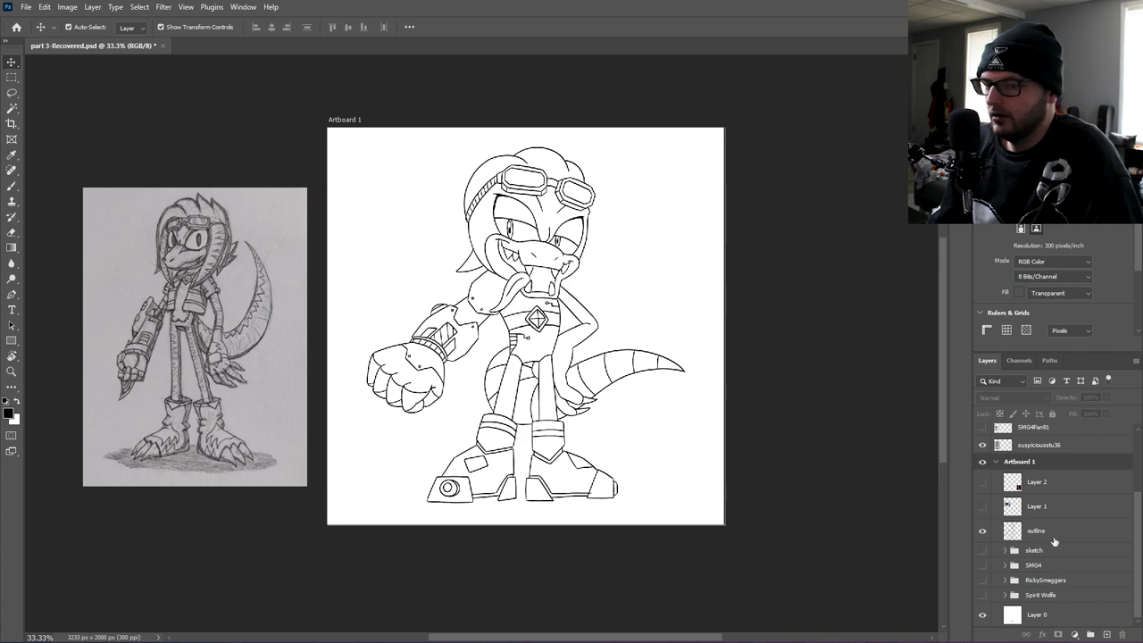
key(ctrl+plus)
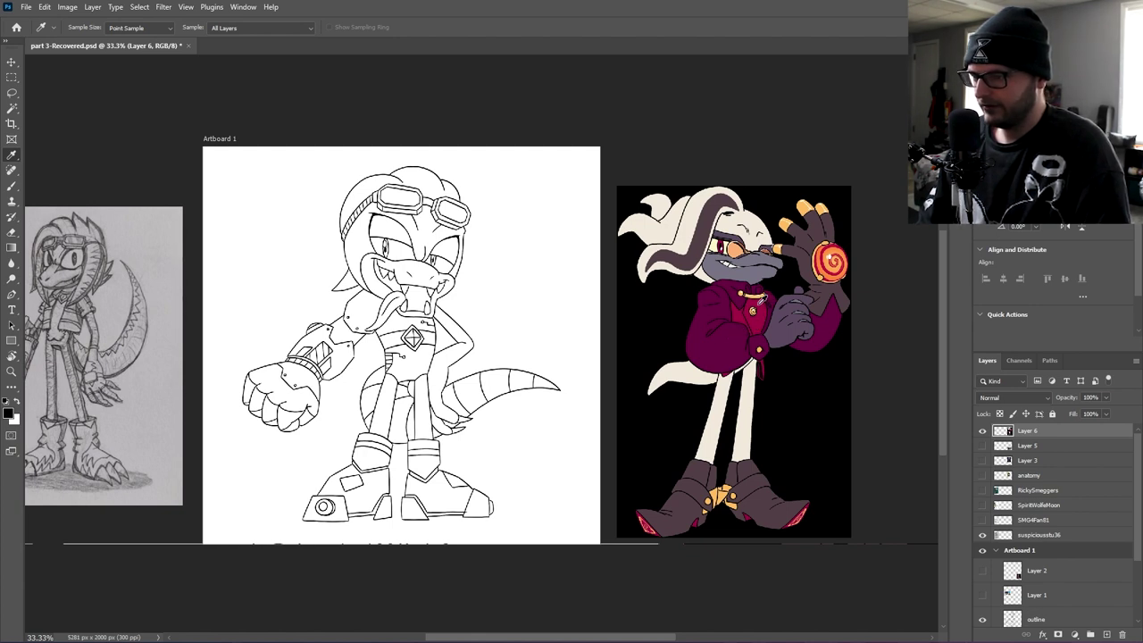
- Sample the crimson from the vest of the coloured reference character as the foreground colour
click(768, 310)
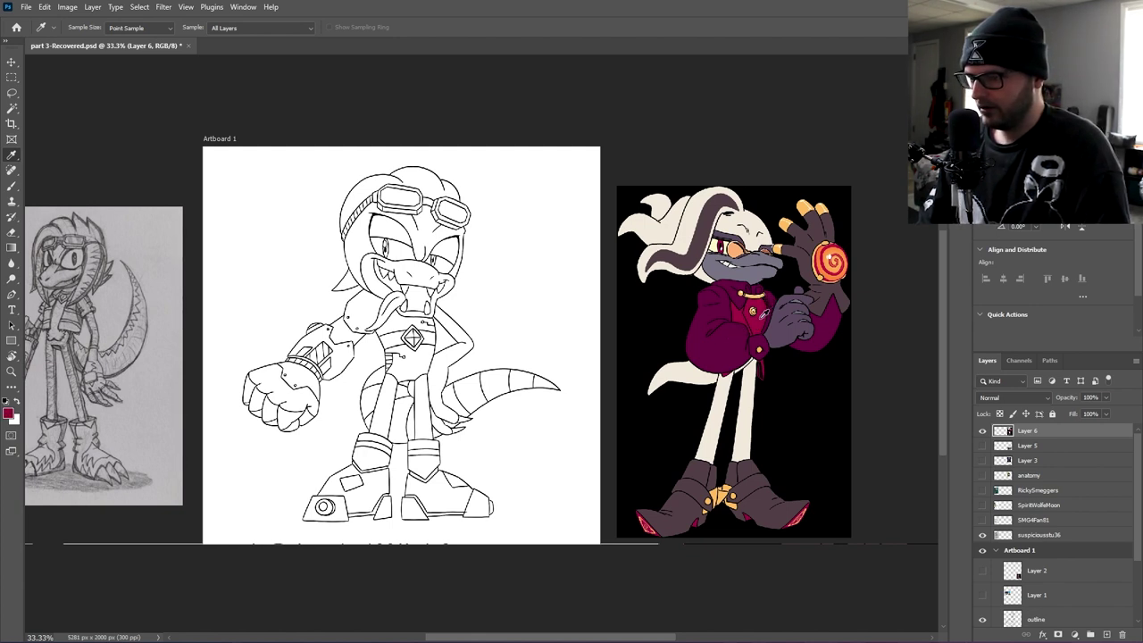
key(v)
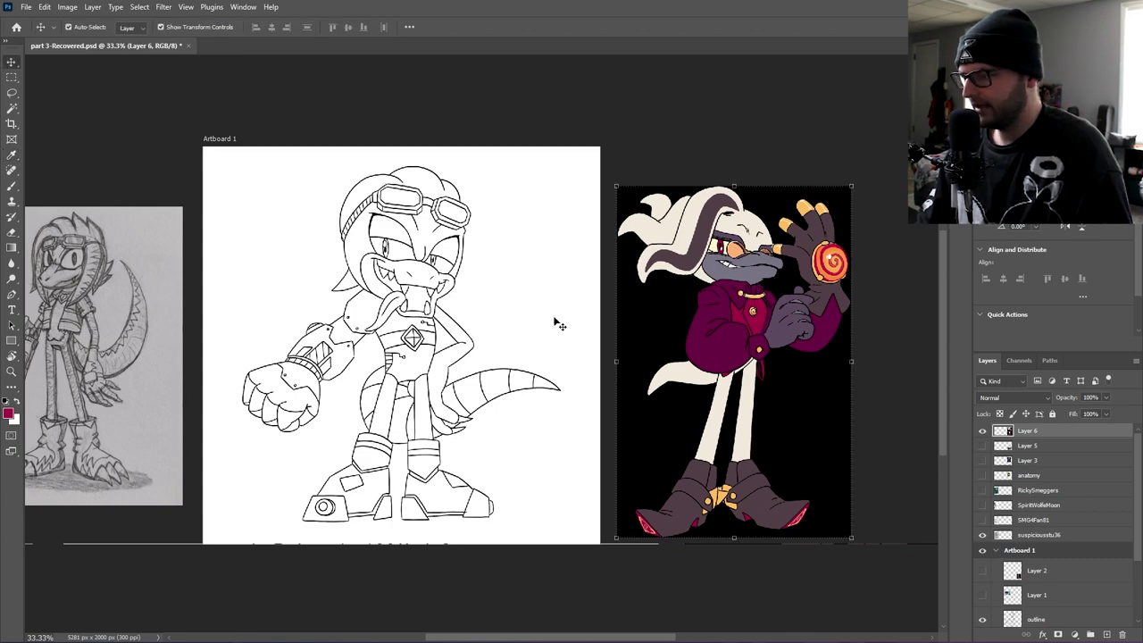
click(522, 299)
drag(515, 299, 599, 295)
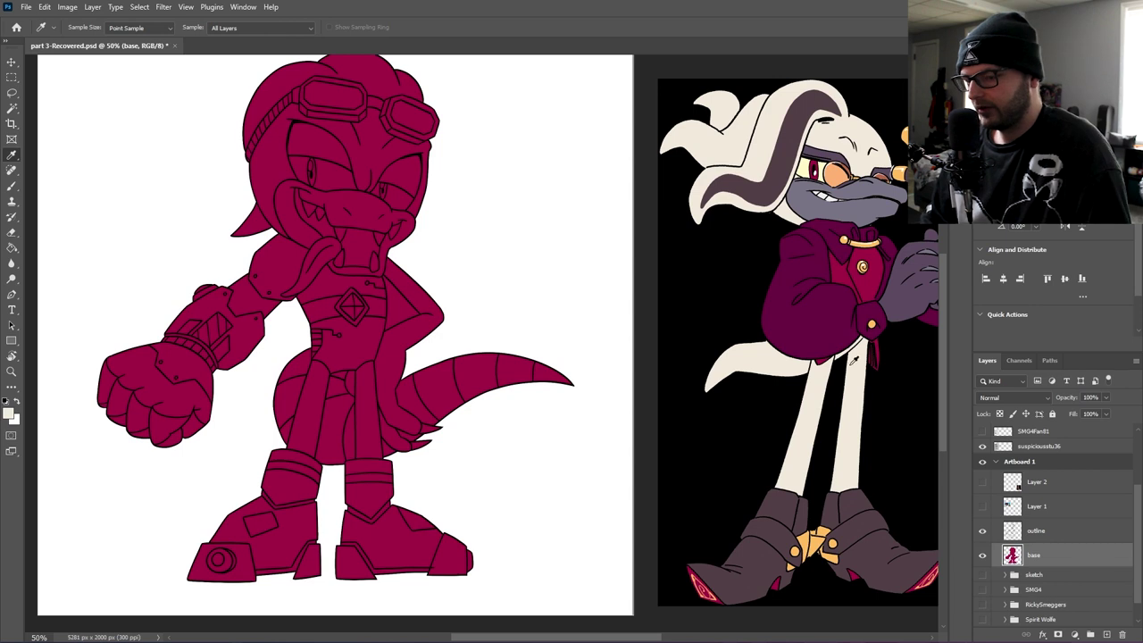
- Add a new layer above the base layer and clip it to the base
click(1105, 634)
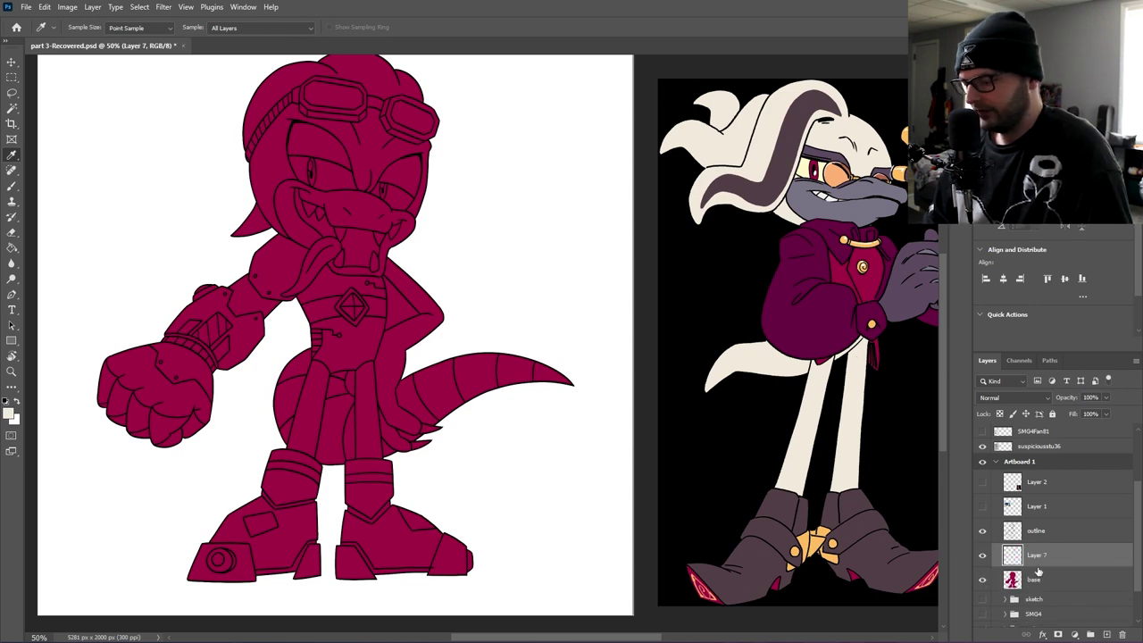
alt+click(1022, 565)
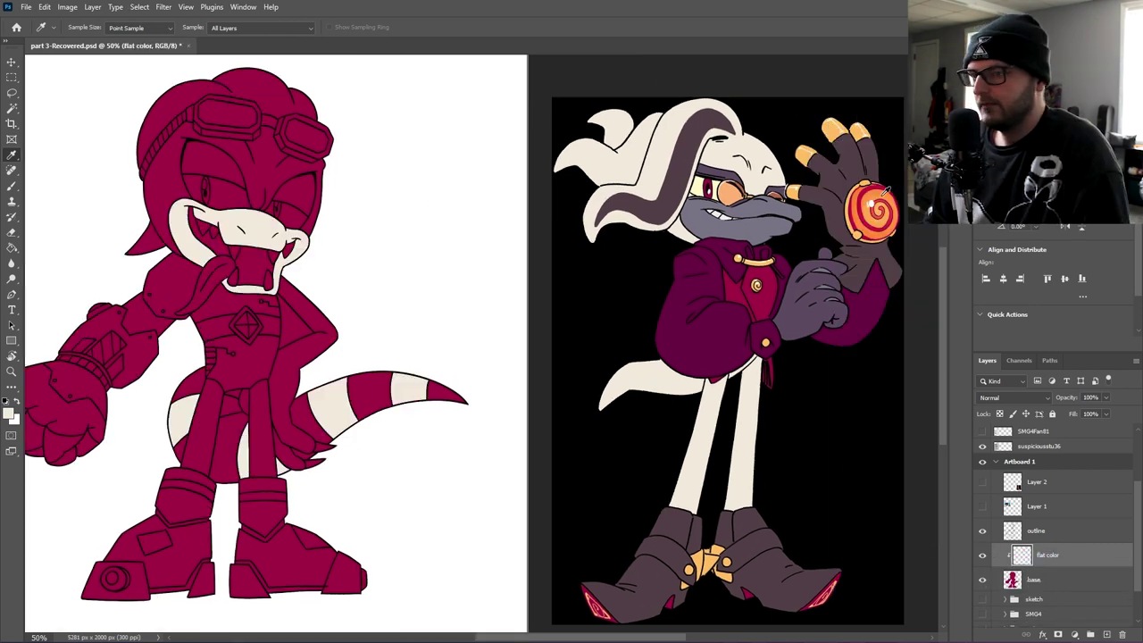
- Sample the orange from the reference character's spiral disc and fill the panel beside the bionic forearm's window with it
click(878, 189)
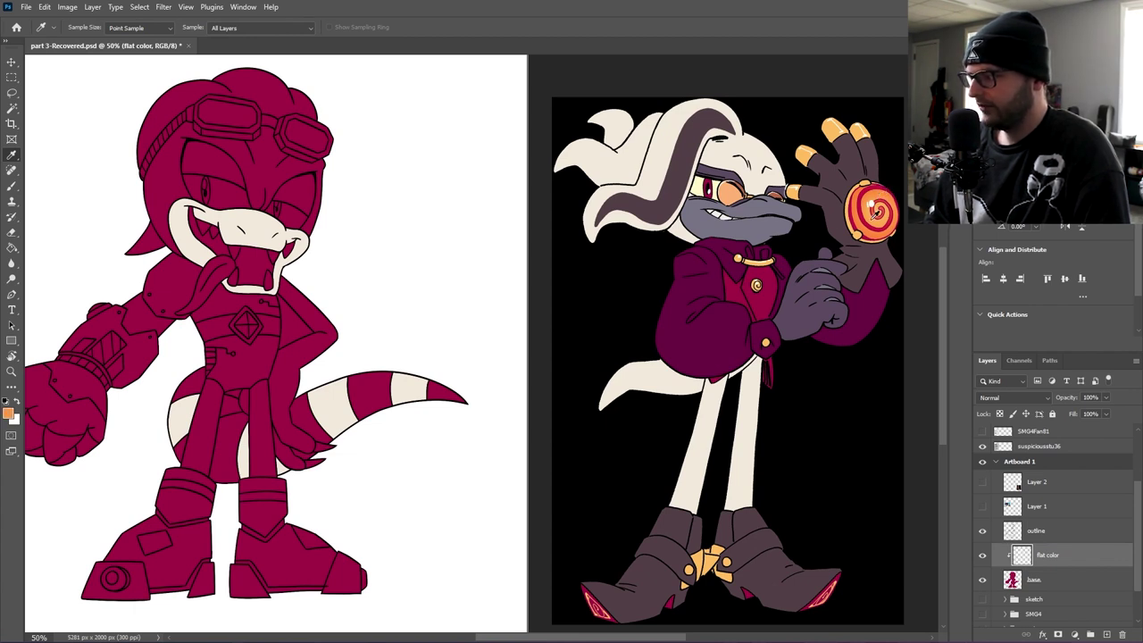
drag(540, 299, 729, 295)
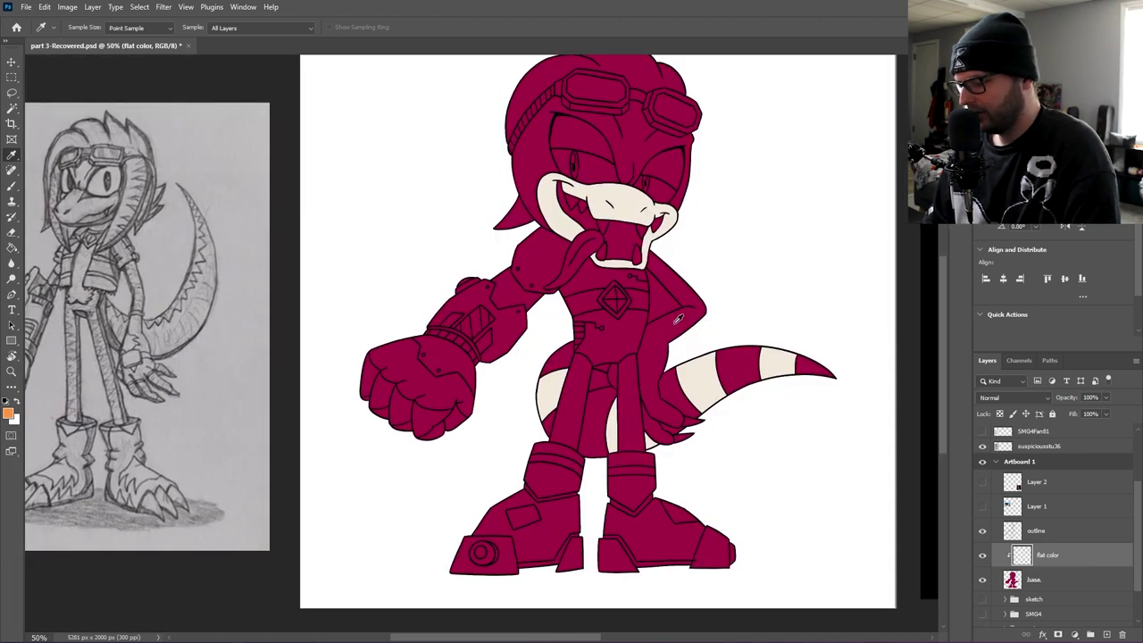
key(ctrl+plus)
scroll(348, 375, up, 1)
key(g)
click(422, 297)
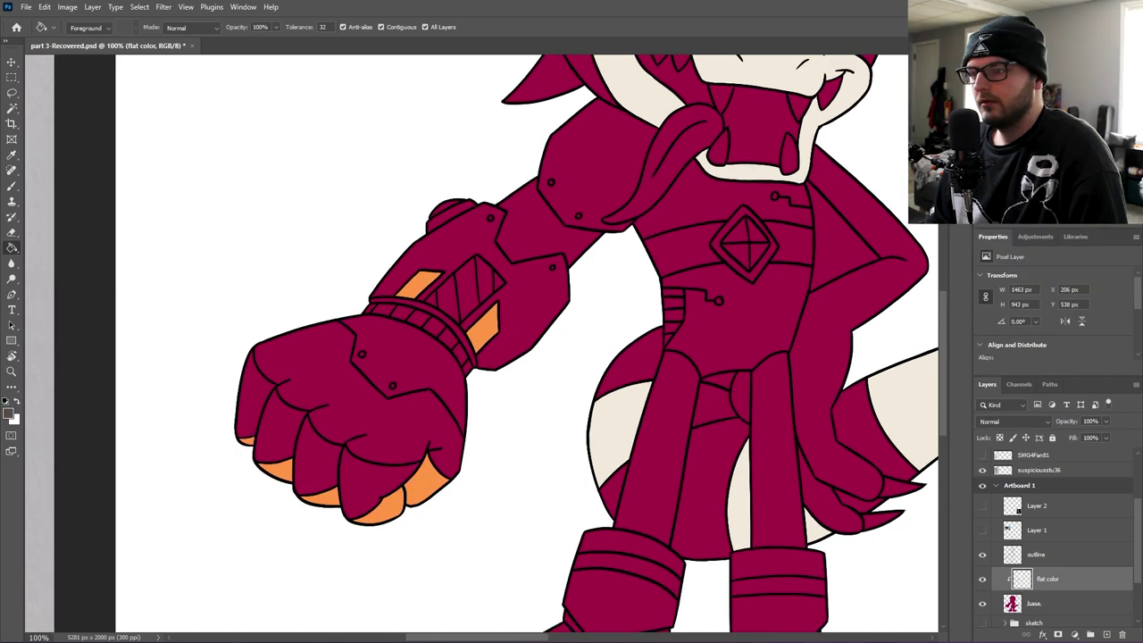
- Fill the bionic hand's four fingers and the plate on the back of the hand with dark grey
click(256, 411)
click(284, 430)
click(312, 457)
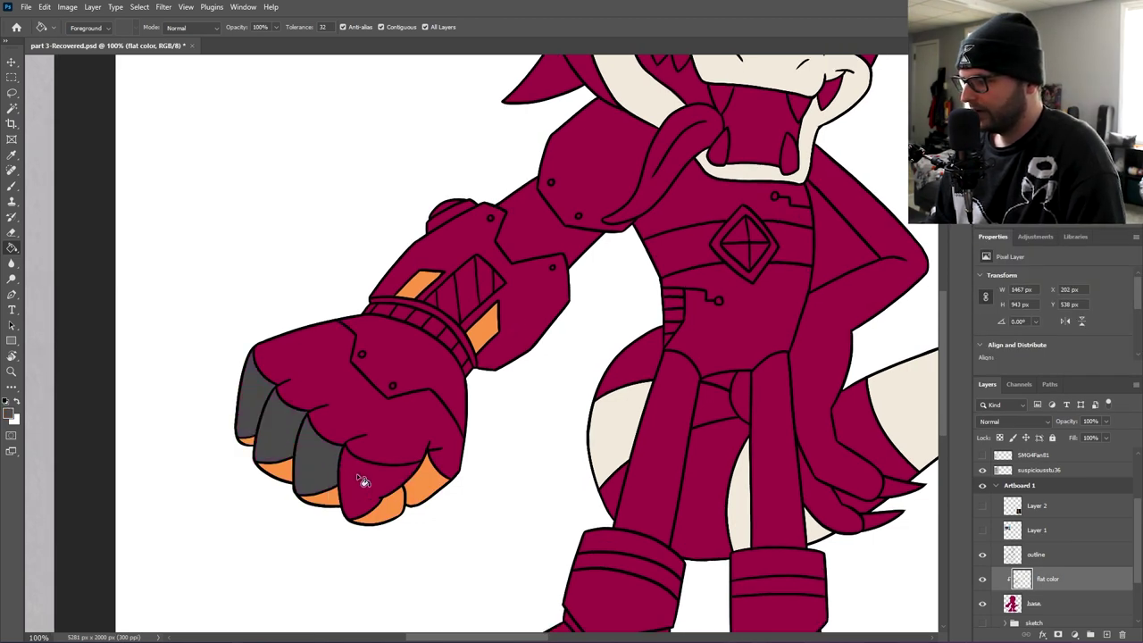
click(361, 477)
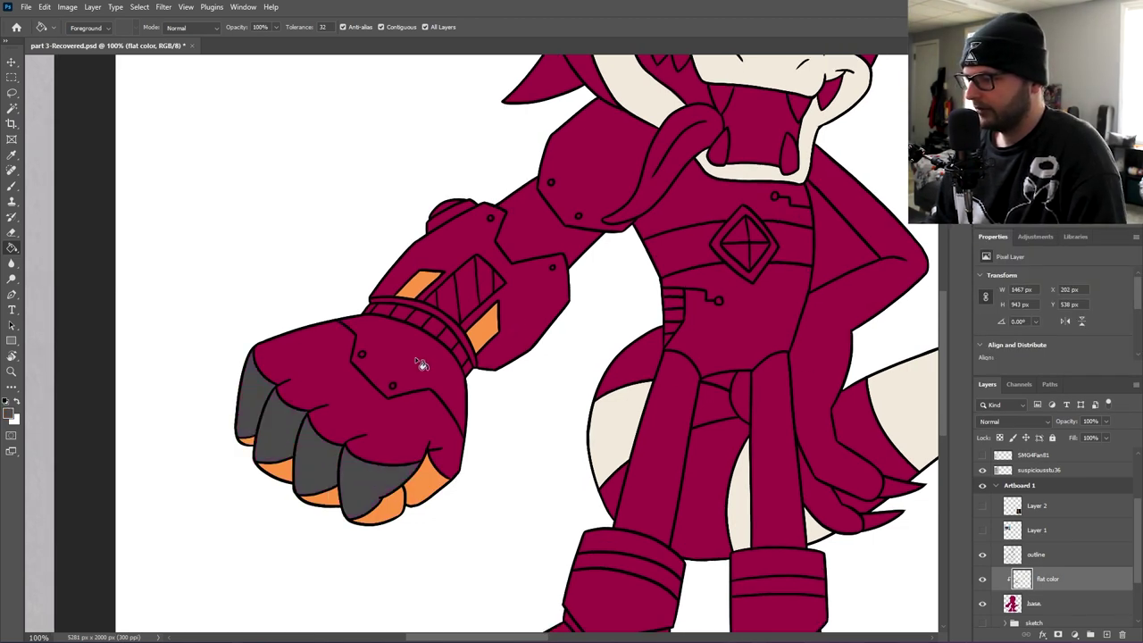
click(411, 386)
click(362, 352)
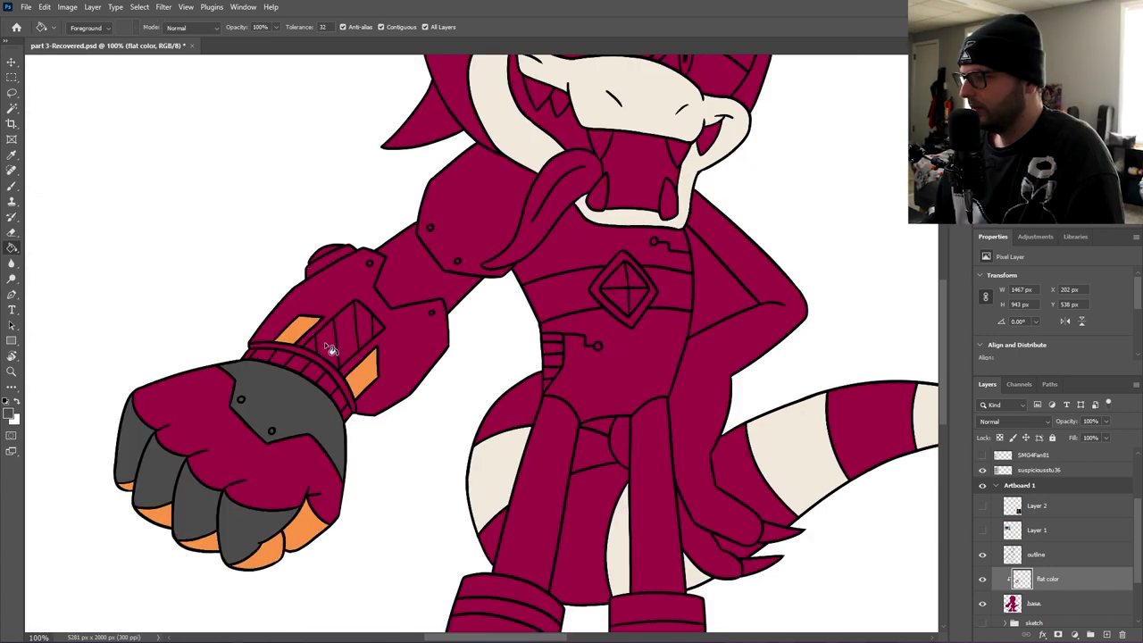
click(325, 344)
click(312, 344)
key(ctrl+z)
key(ctrl+z)
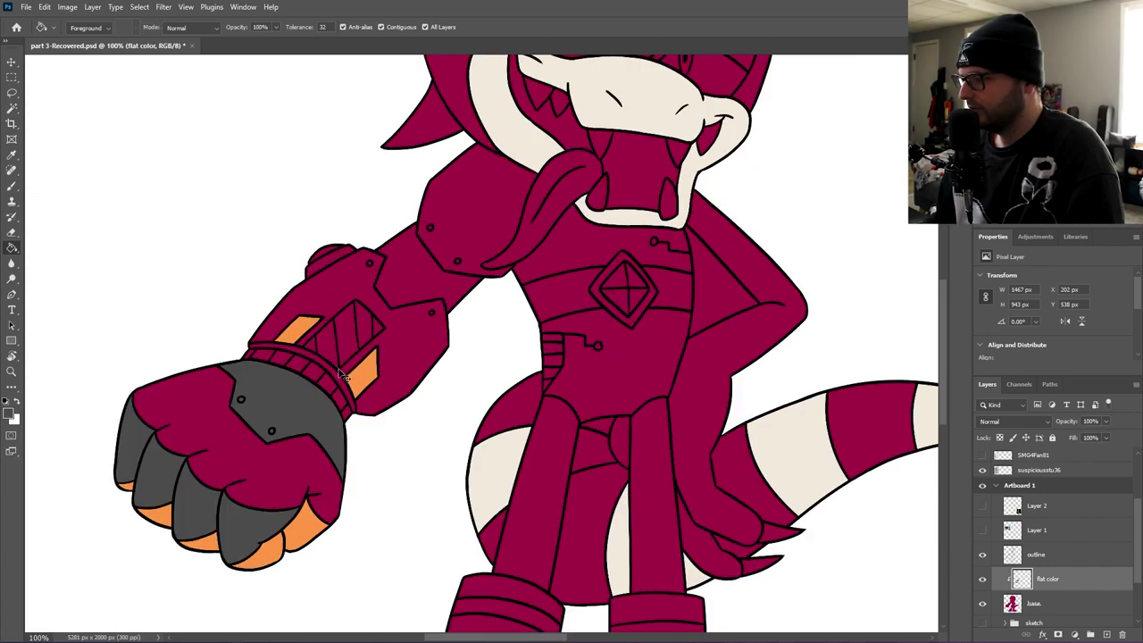
- Fill the segments of the ribbed wrist band on the bionic arm with dark grey
click(250, 356)
click(259, 356)
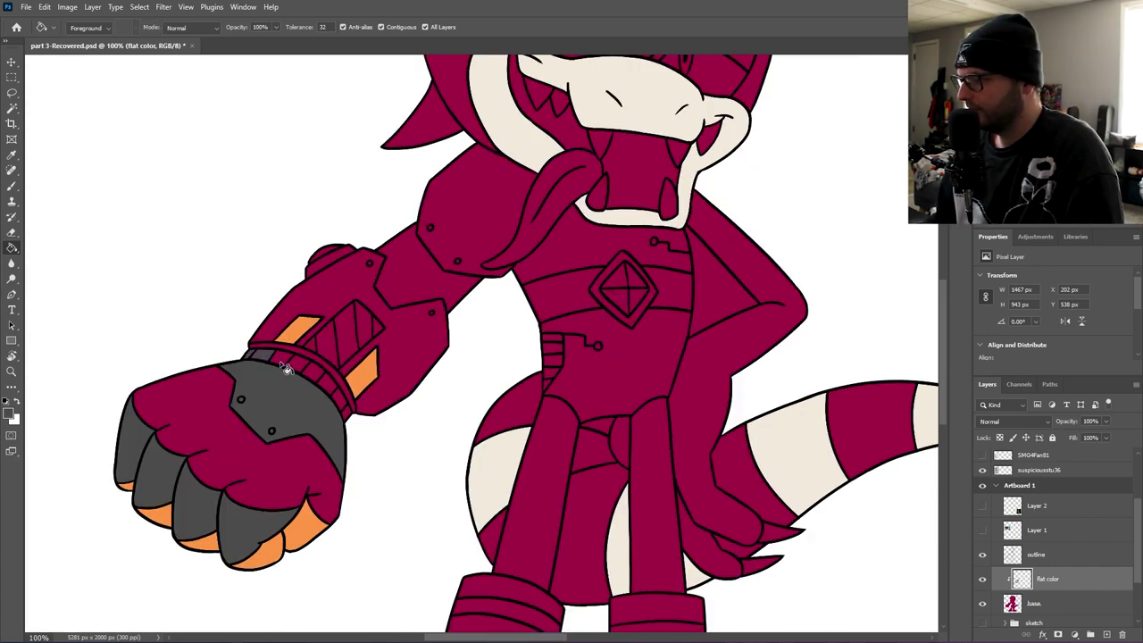
click(282, 361)
click(293, 365)
click(318, 379)
- Fill the rest of the bionic hand, the forearm casing and the shoulder plate with light grey
click(253, 460)
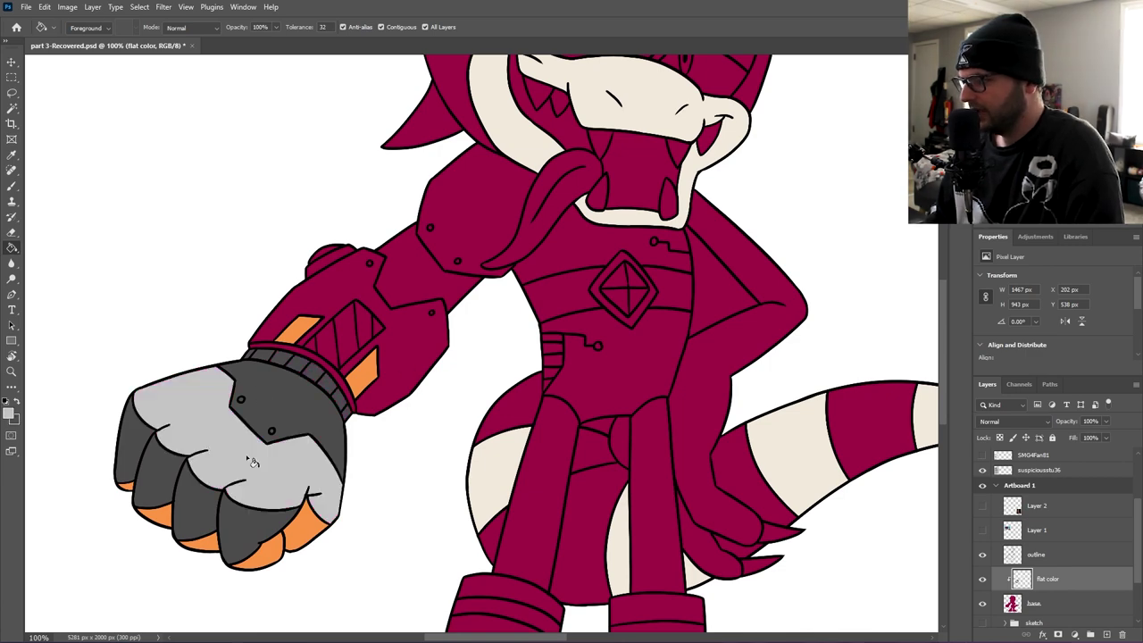
mouse_move(430, 490)
mouse_down()
mouse_move(387, 439)
mouse_move(413, 500)
mouse_up()
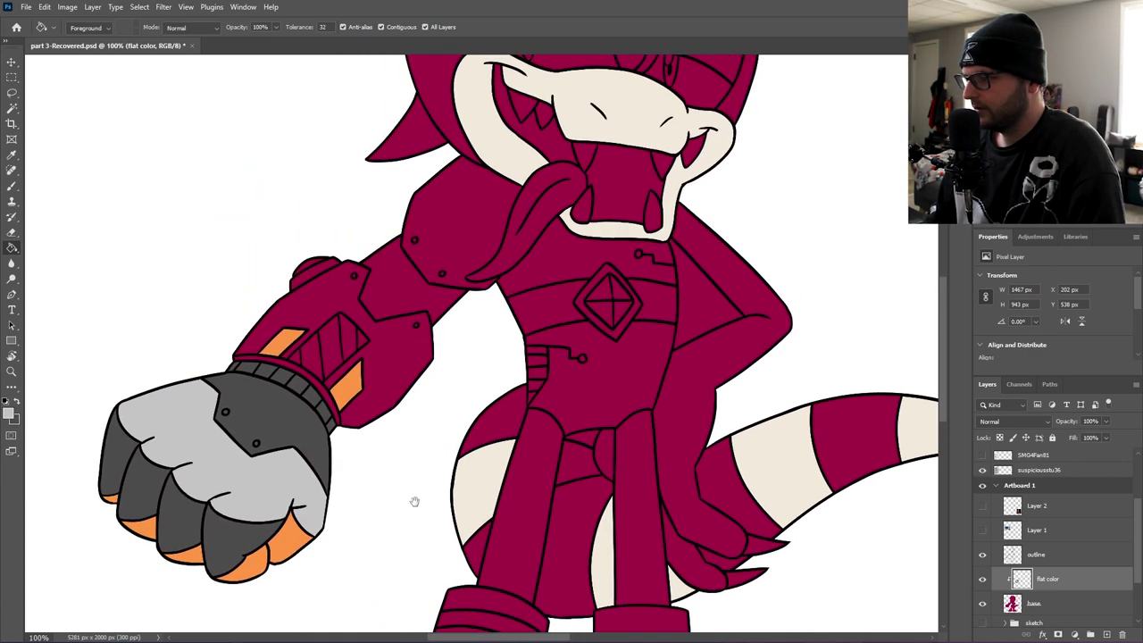
click(393, 365)
click(458, 214)
- Fill the upper arm section between the shoulder plate and forearm casing with dark grey
key(x)
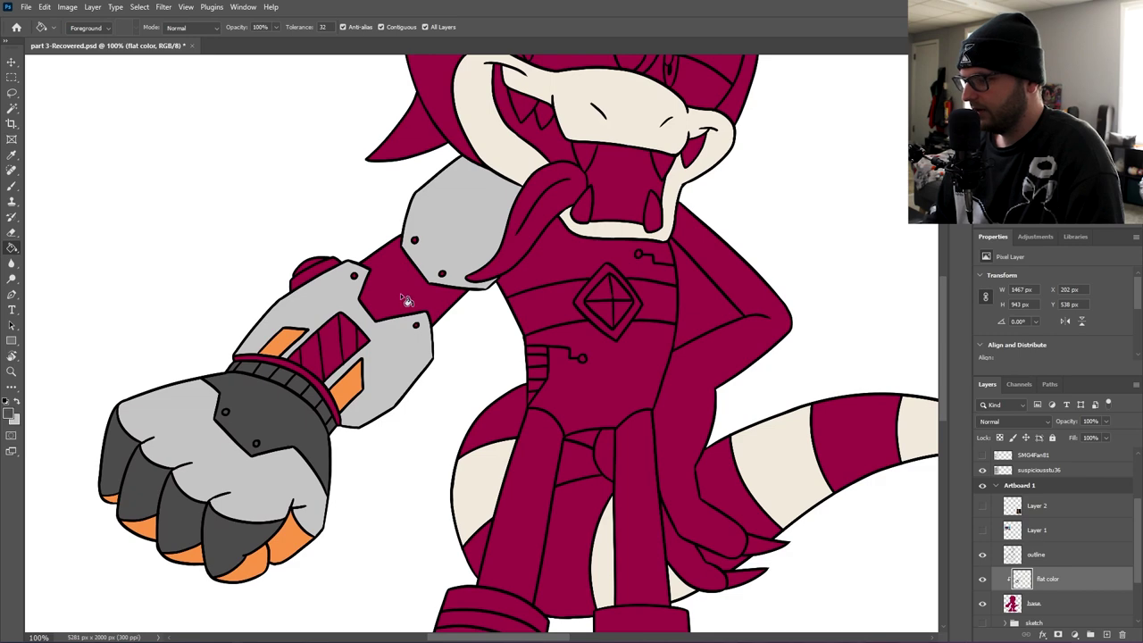
click(405, 300)
key(x)
- Sample the orange from the bionic hand's claws and fill the rounded bump on the forearm with it
key(i)
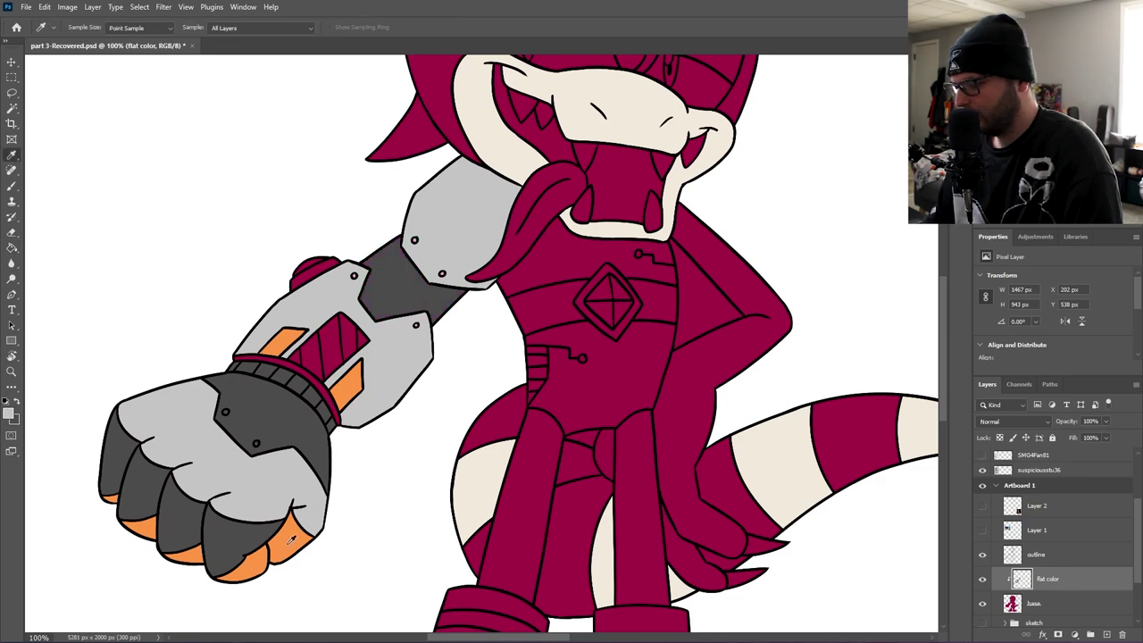
click(290, 538)
key(g)
click(318, 266)
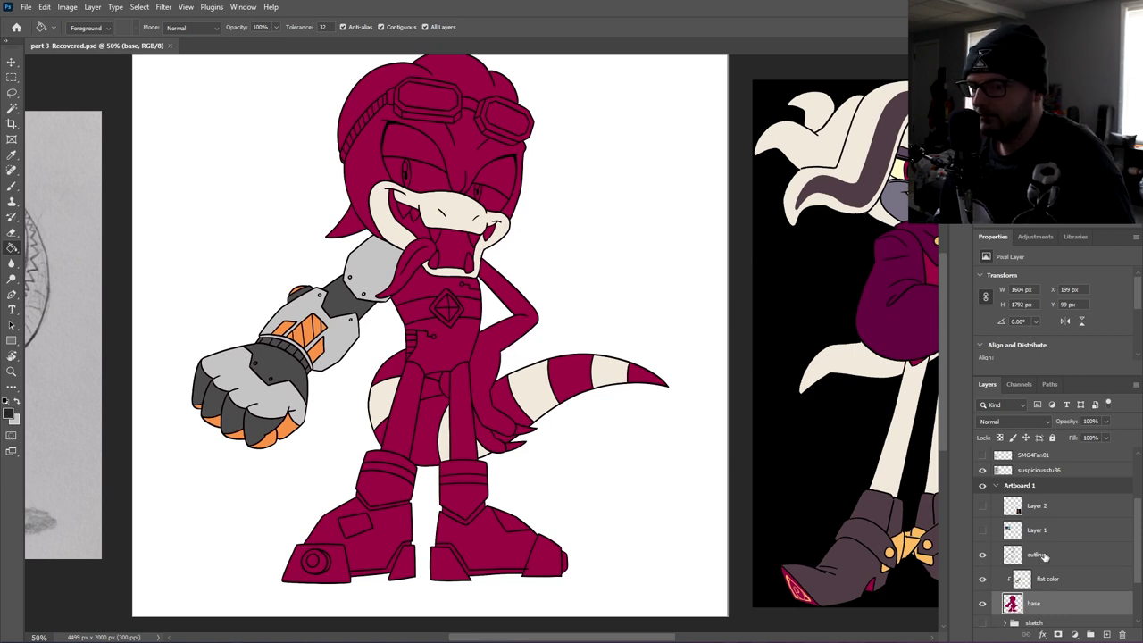
- Fill the upper and lower torso sections around the chest band with near-black on the flat color layer
click(1053, 582)
click(434, 291)
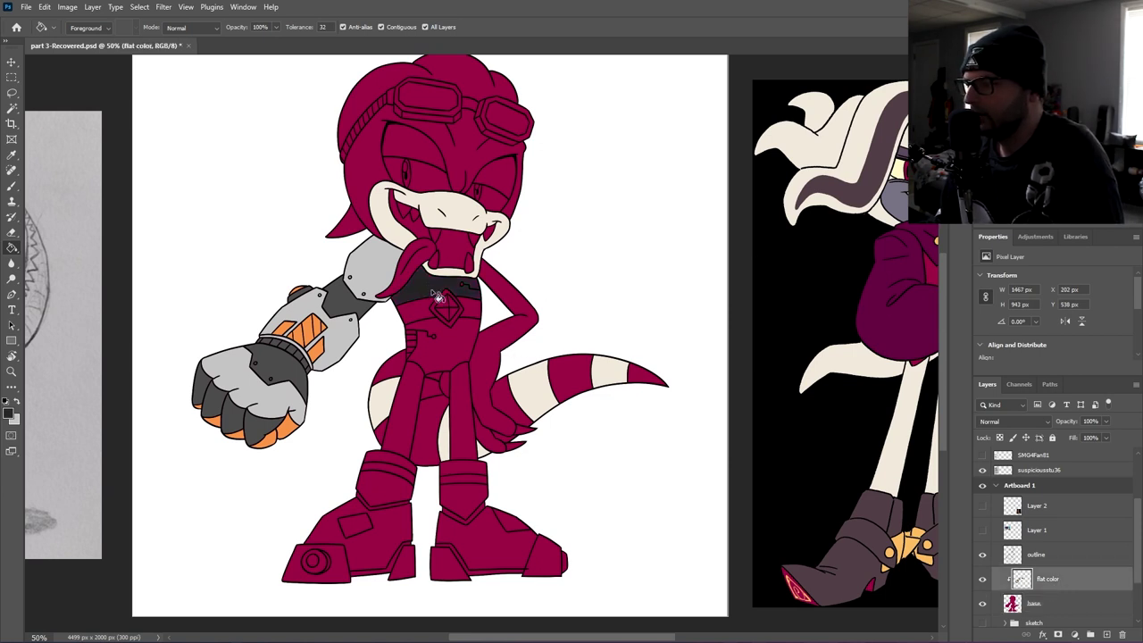
click(457, 350)
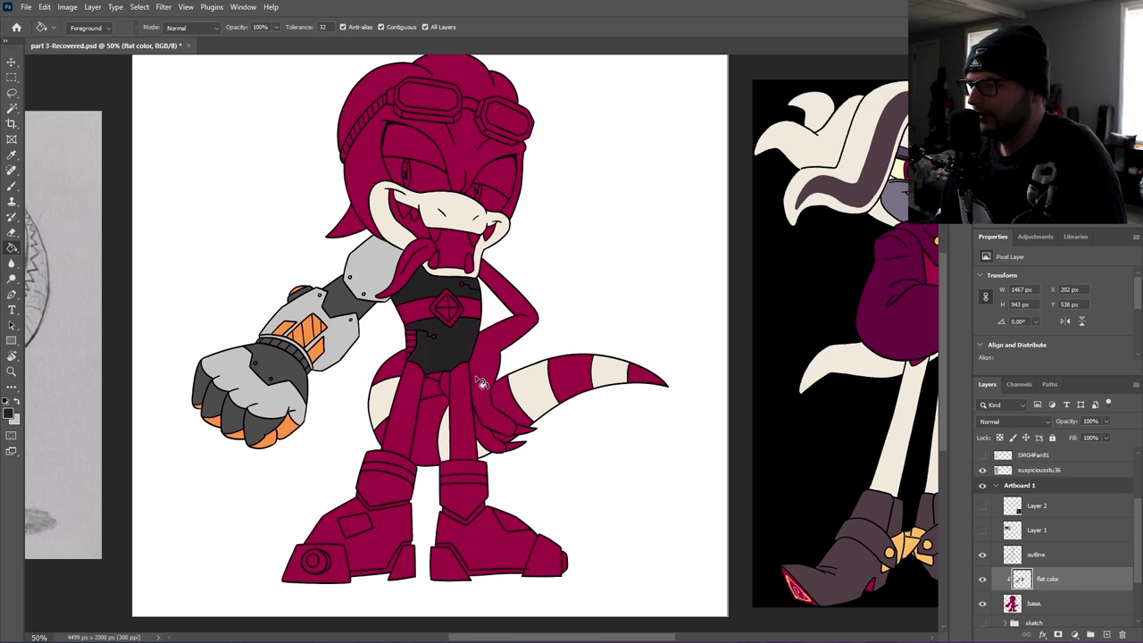
- Fill the chest band with light grey, its diamond gem with the bionic forearm's orange and the gem's border with white
click(442, 312)
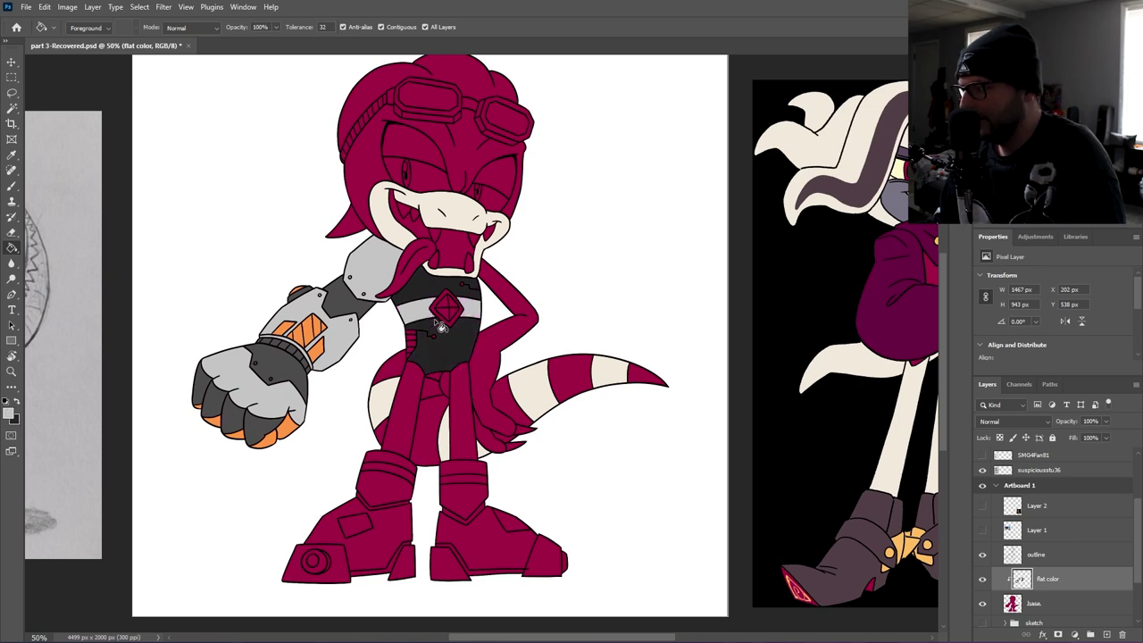
key(i)
click(331, 336)
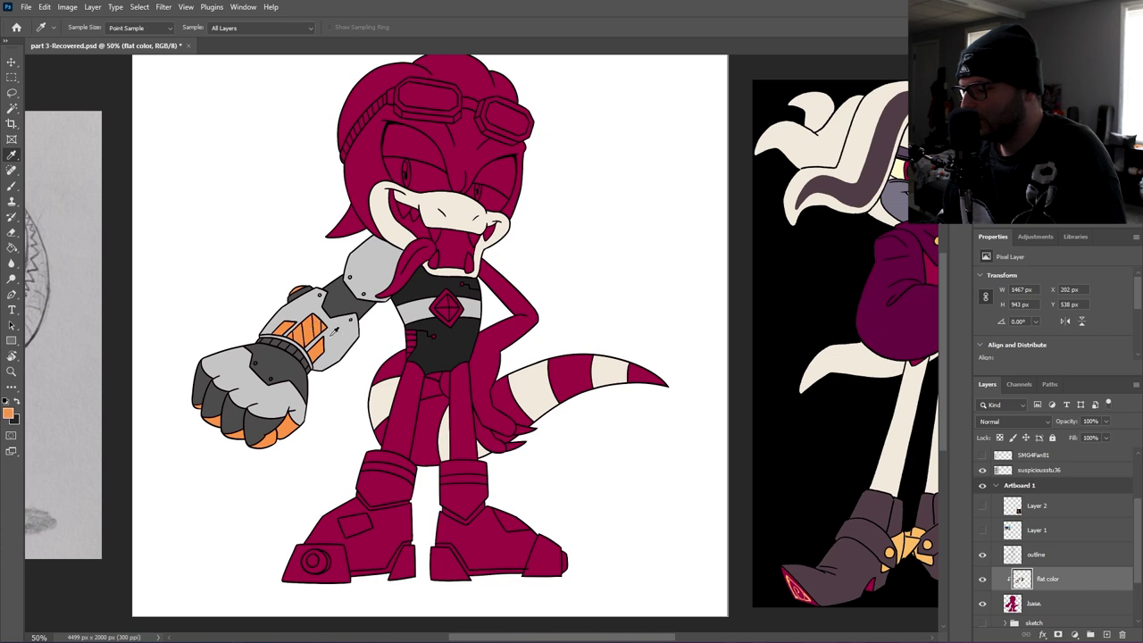
key(g)
click(449, 308)
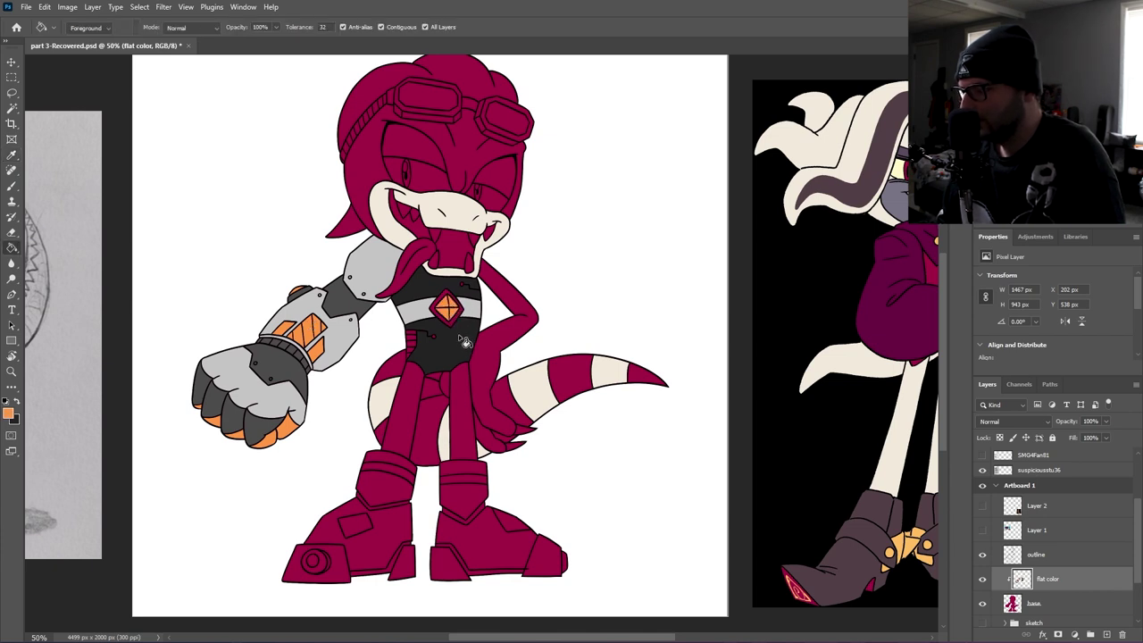
key(d)
key(x)
click(438, 300)
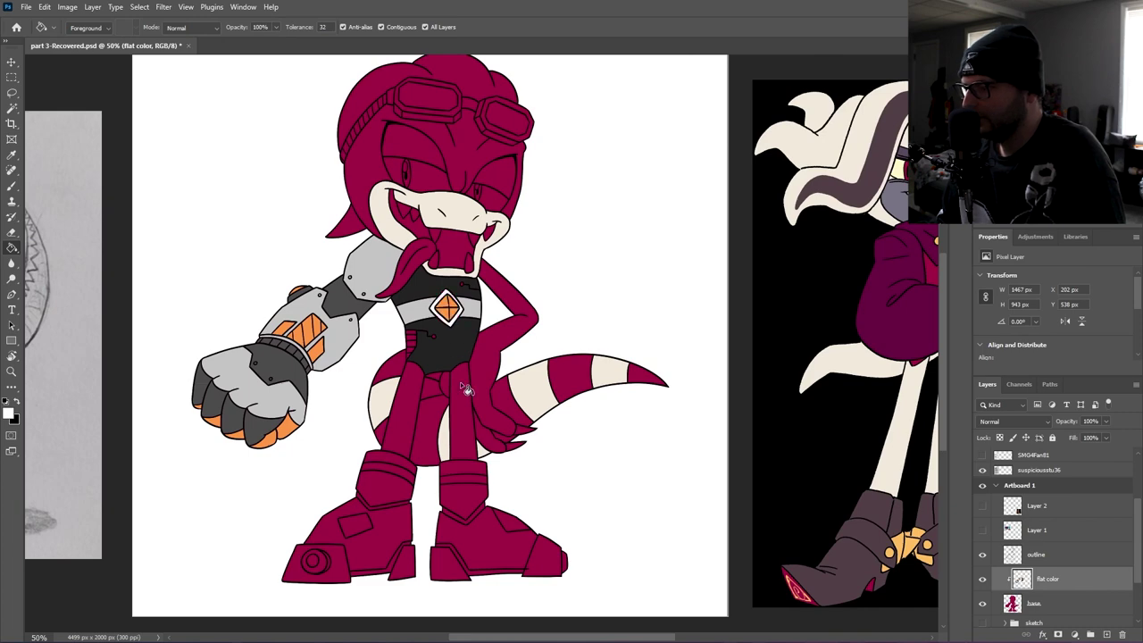
- Fill the frames and bridge of the goggles with light grey on the flat color layer
drag(507, 256, 544, 412)
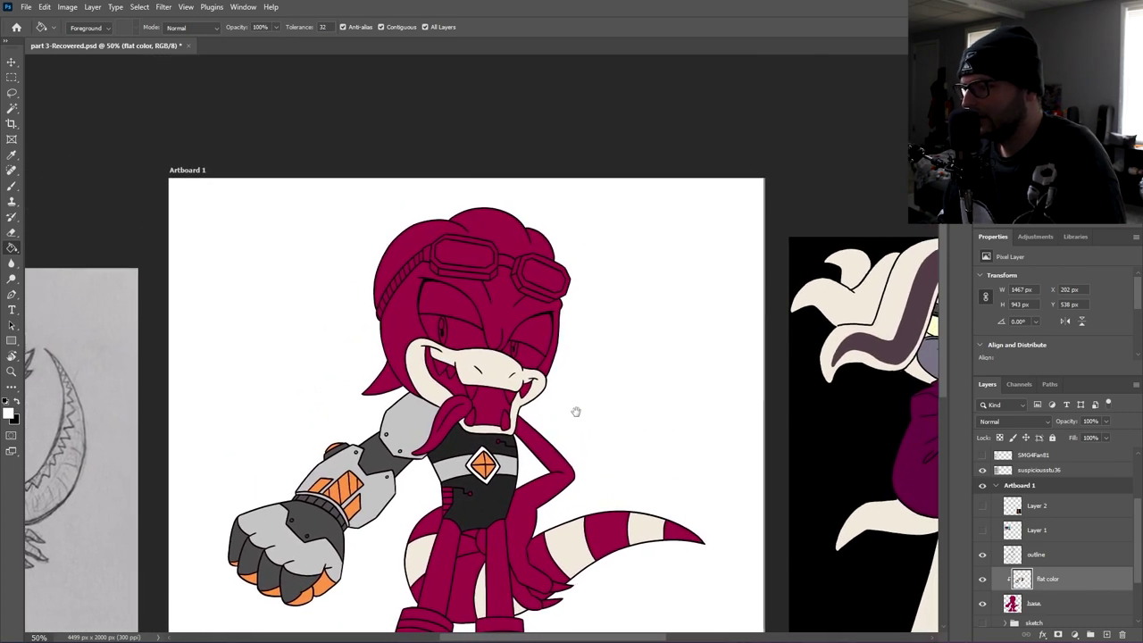
key(ctrl+plus)
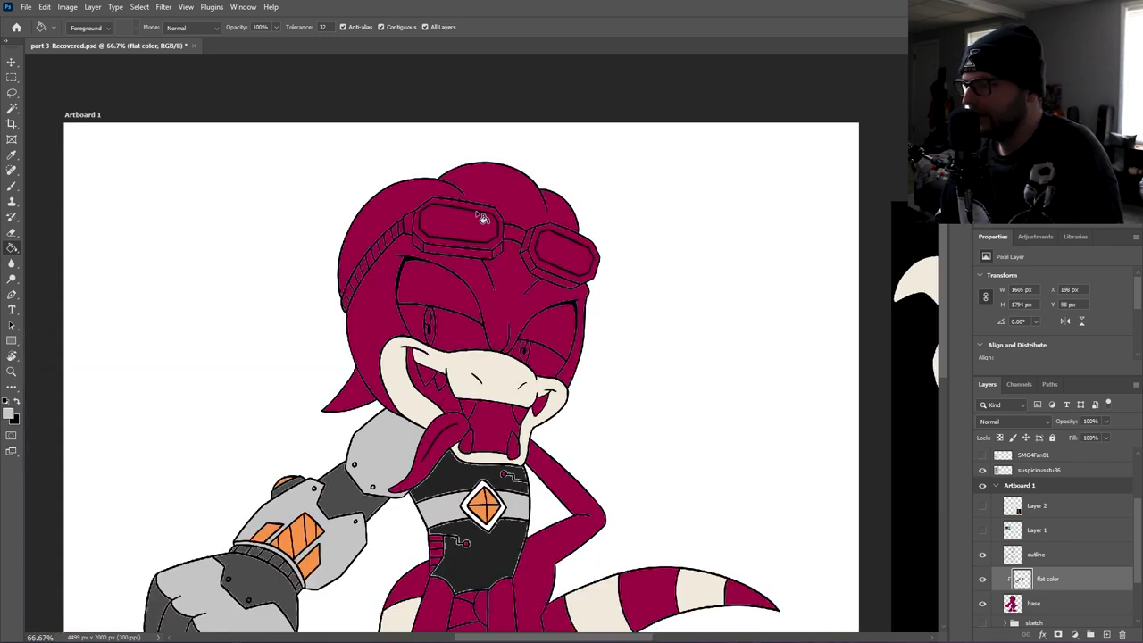
click(488, 214)
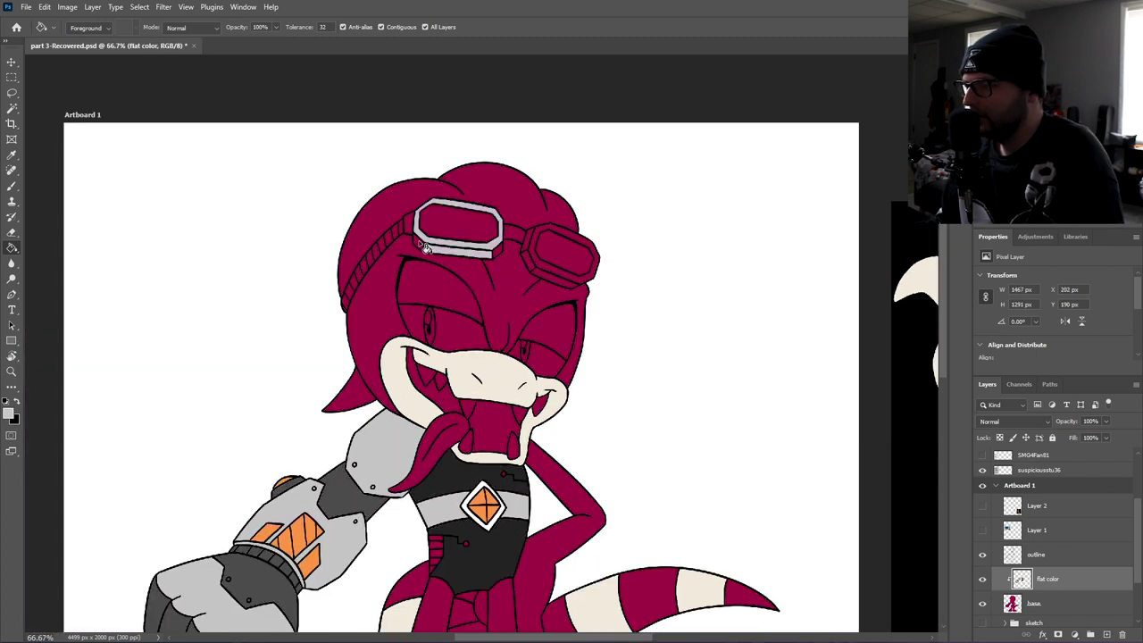
click(535, 238)
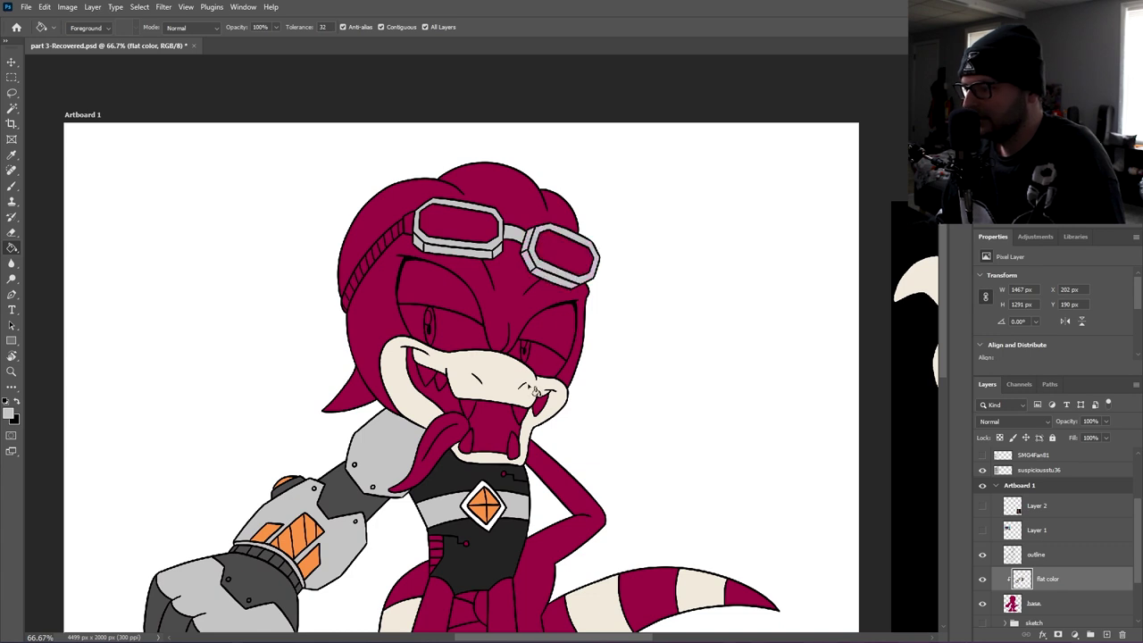
- Sample the orange from the chest gem and fill both goggle lenses with it
key(i)
click(487, 497)
key(g)
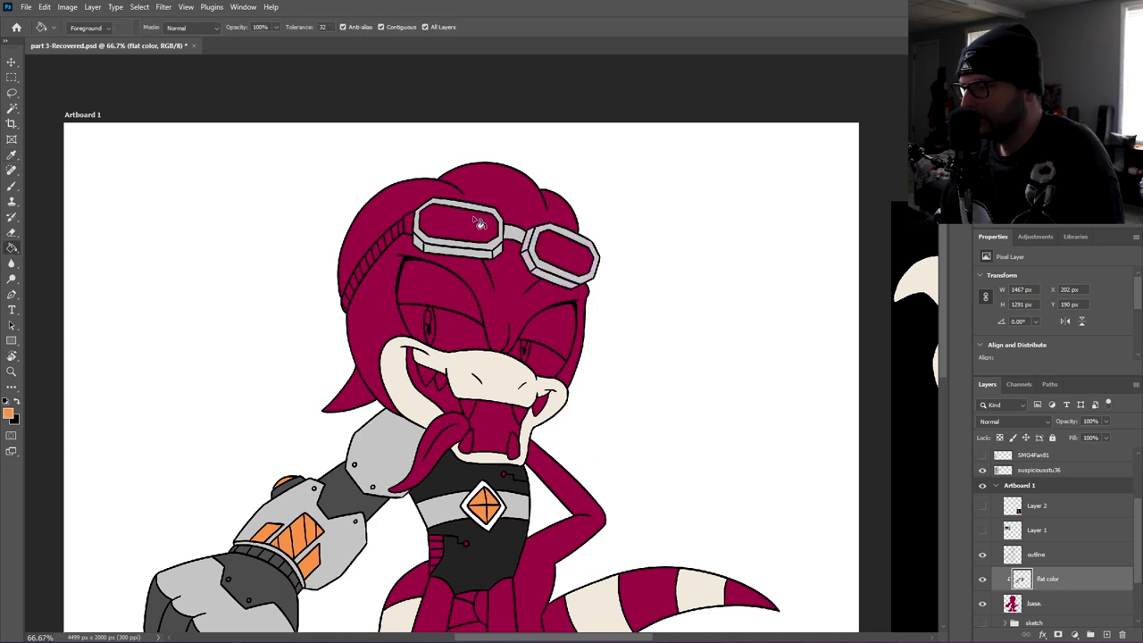
click(460, 225)
click(561, 253)
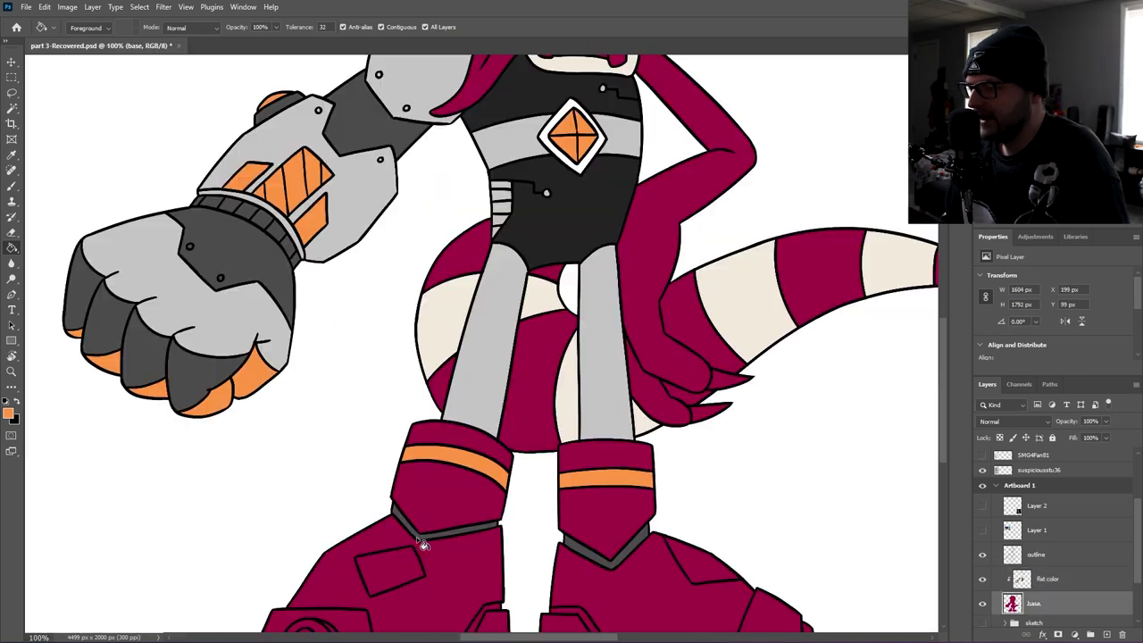
- Fill the upper panel on each shoe with orange and the centre of the round toe emblem with yellow
drag(439, 565, 382, 374)
click(357, 405)
click(663, 410)
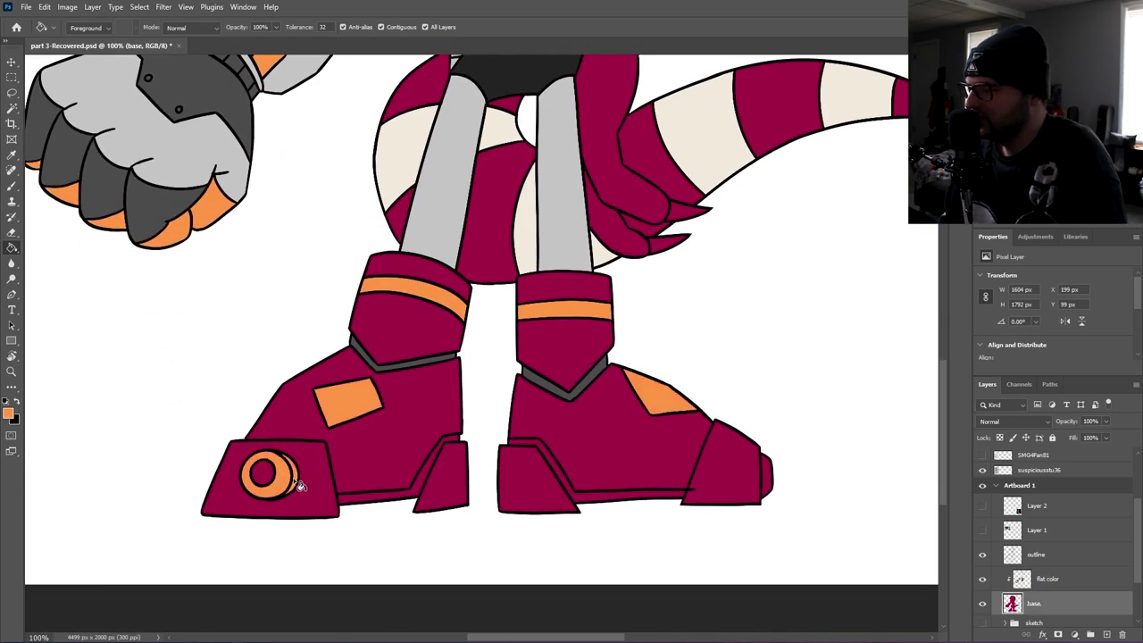
click(265, 473)
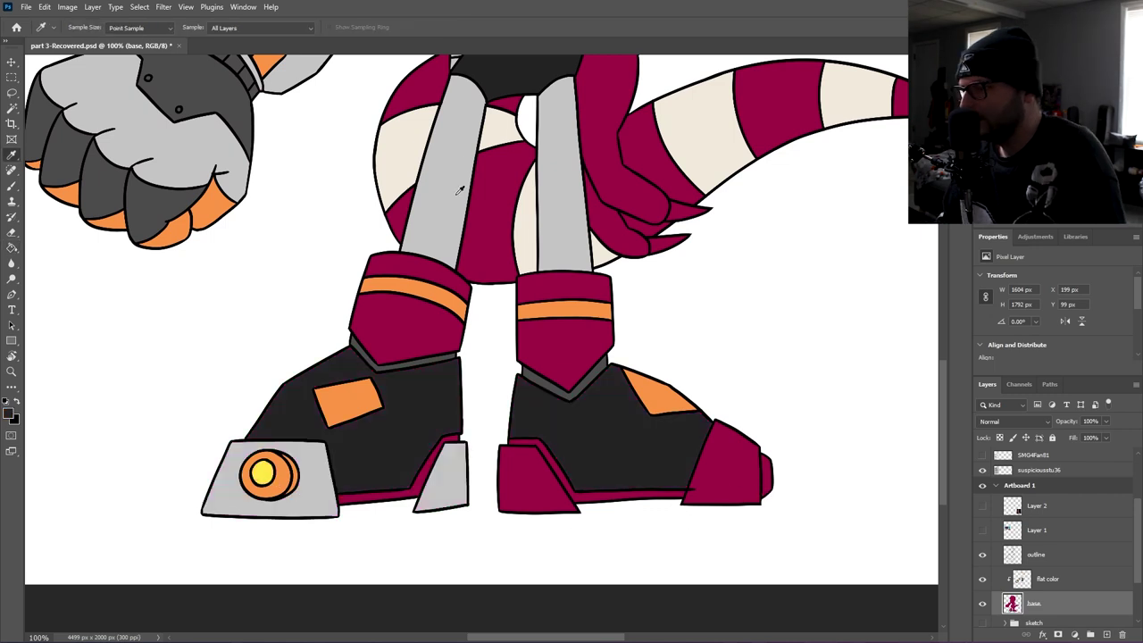
- Fill both boot cuffs above and below their orange stripes, plus the other shoe's heel plate and toe cap, with light grey
click(425, 336)
click(377, 265)
click(572, 330)
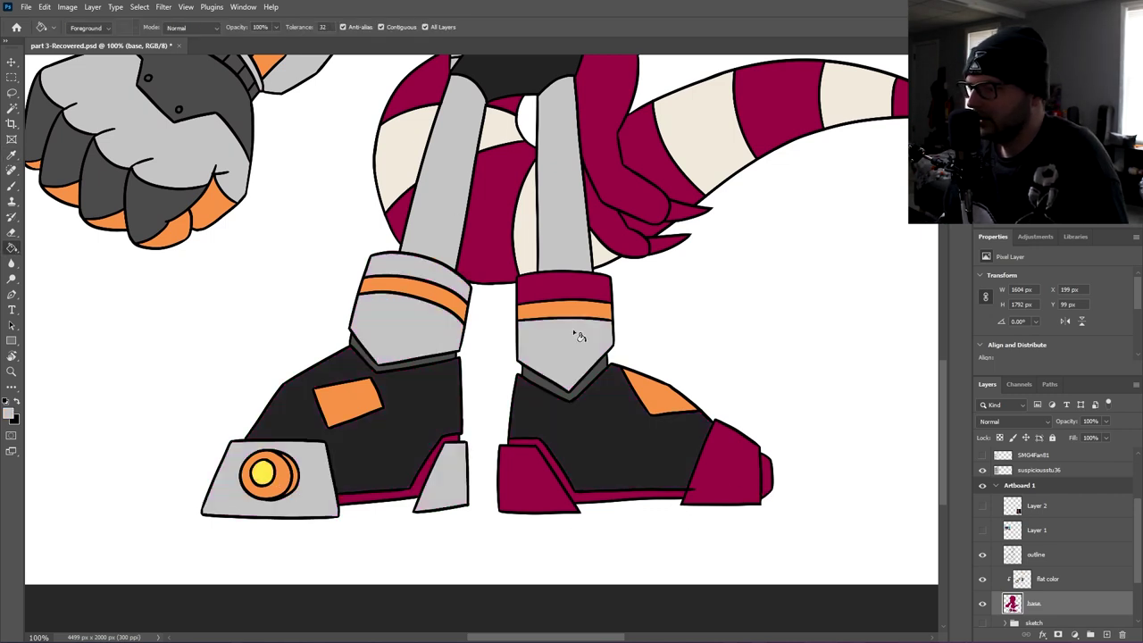
click(571, 285)
click(546, 473)
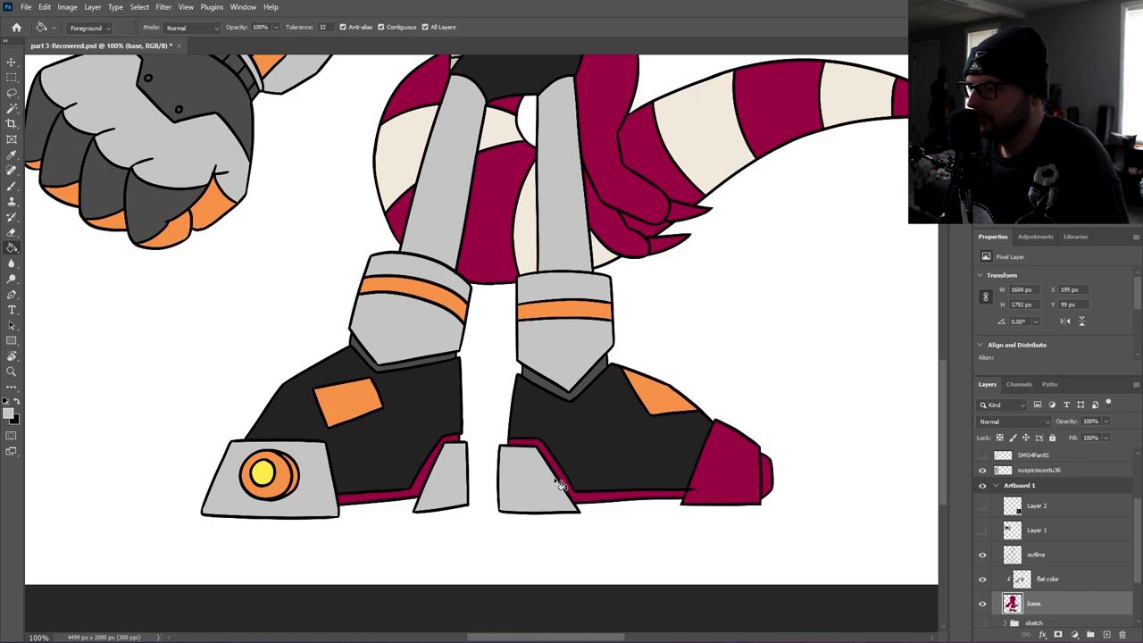
click(732, 466)
- Sample the crimson from the natural arm and fill that hand's claws with a darker shade of it
mouse_move(659, 500)
mouse_down()
mouse_move(553, 369)
mouse_move(467, 365)
mouse_up()
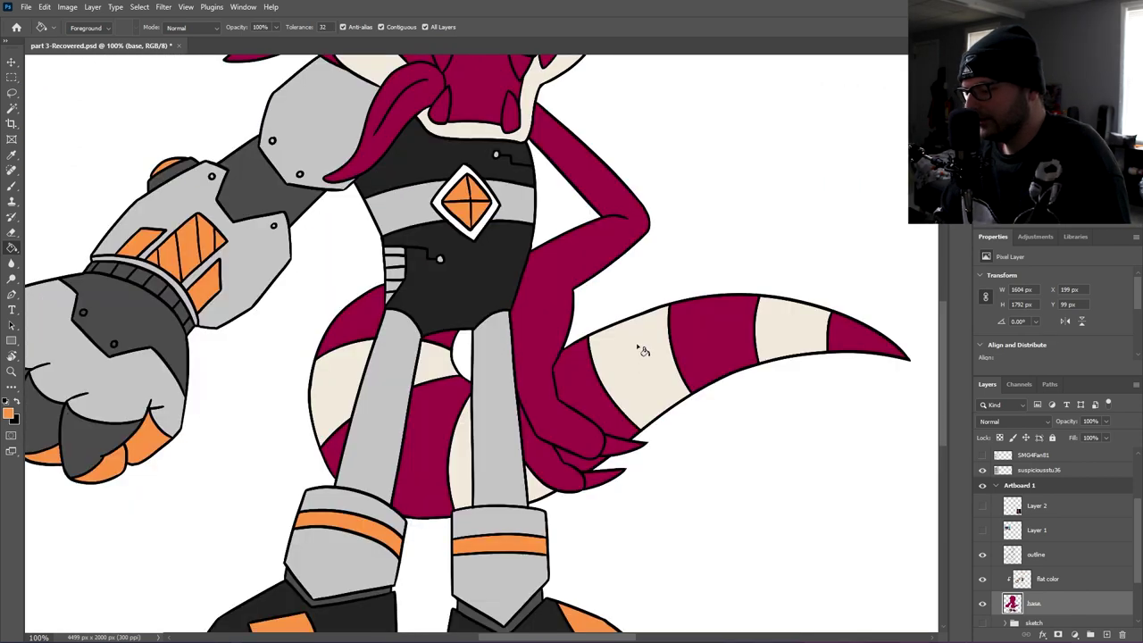
key(alt)
click(544, 314)
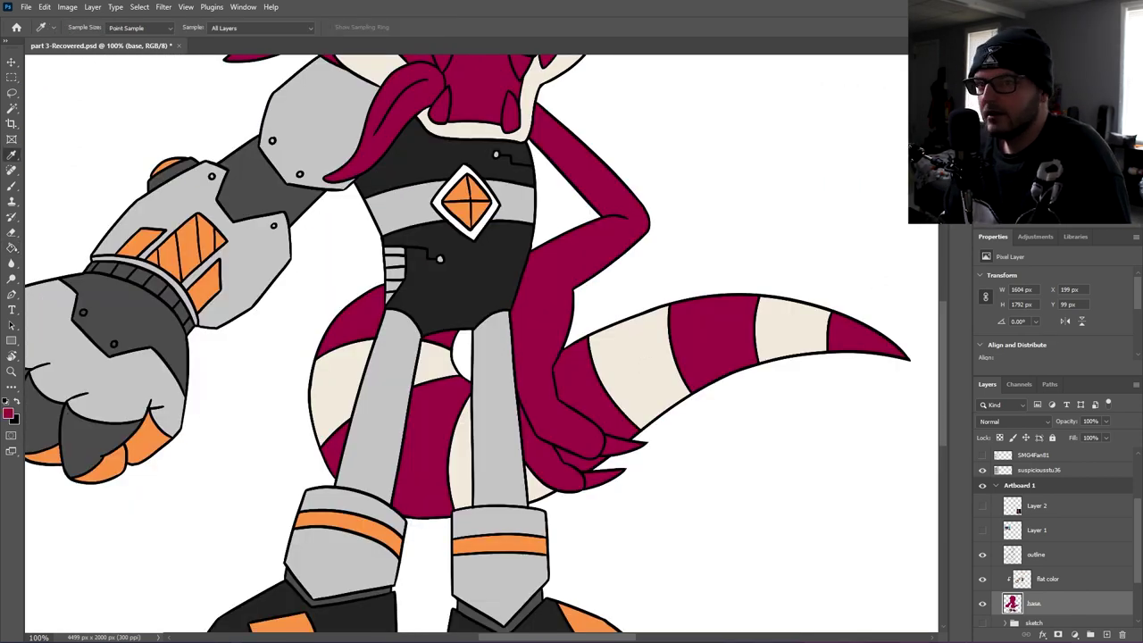
key(g)
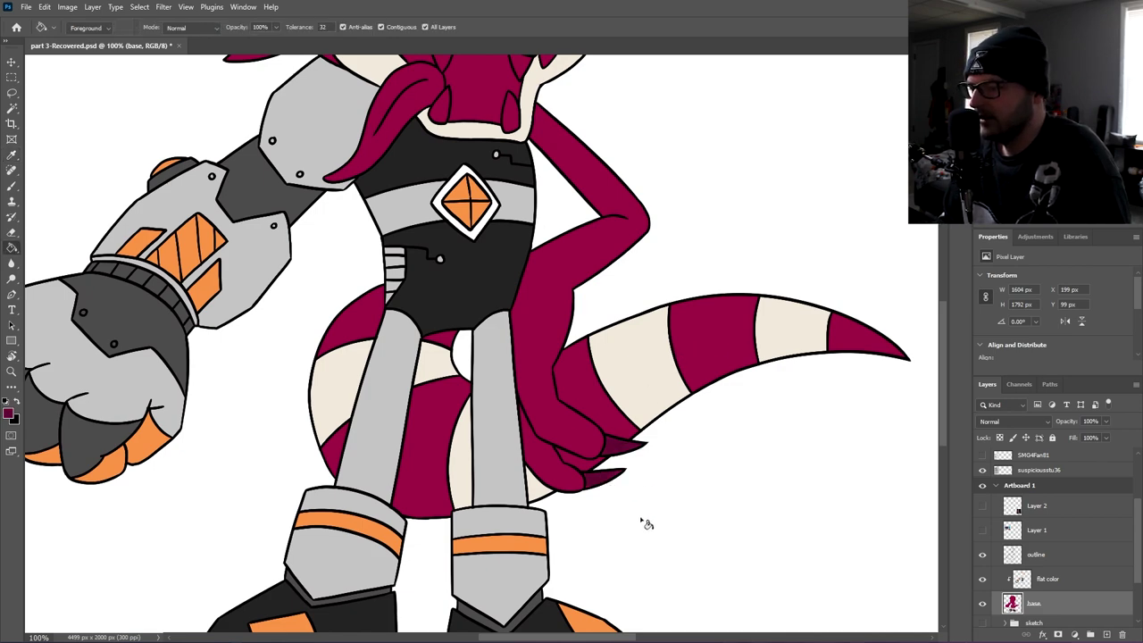
- Choose a bright green and fill the hanging tongue with it
scroll(610, 305, up, 10)
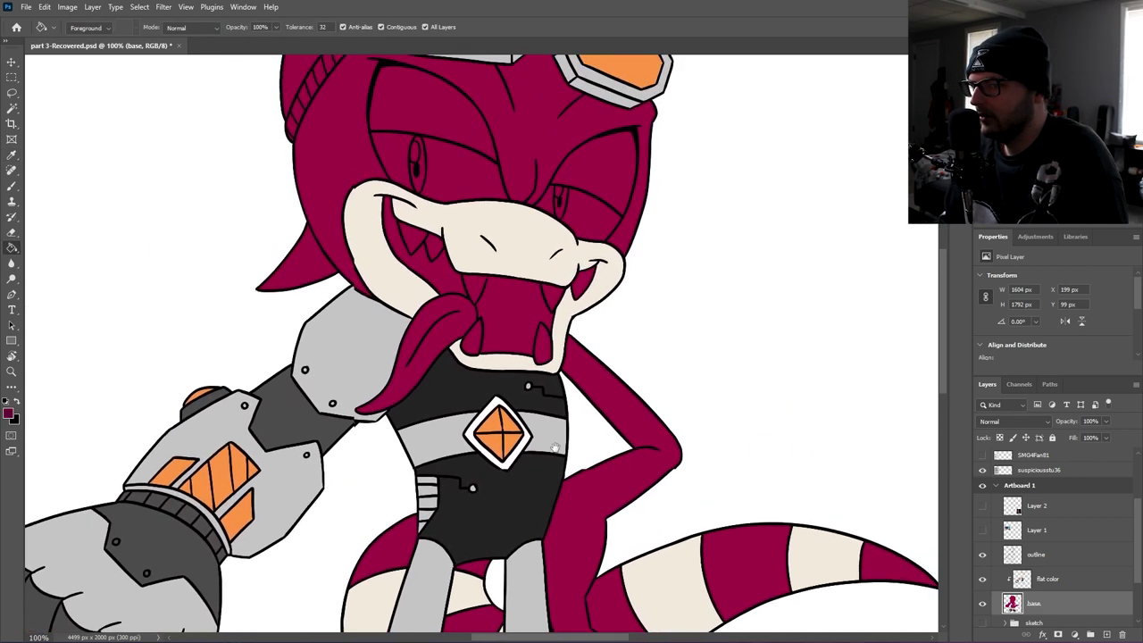
click(449, 373)
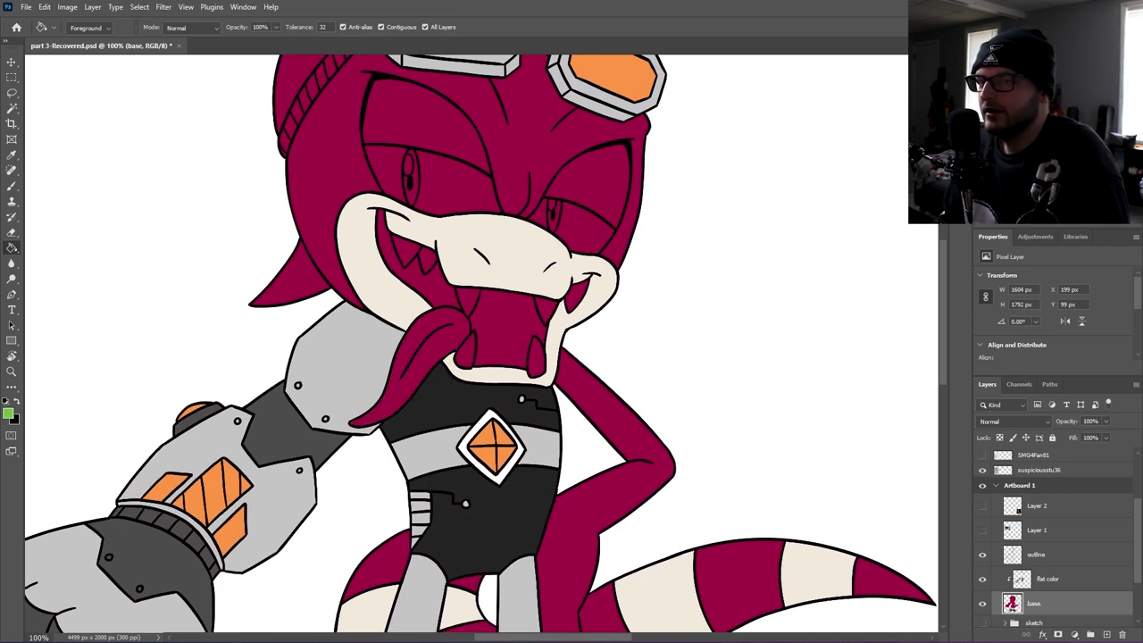
click(444, 349)
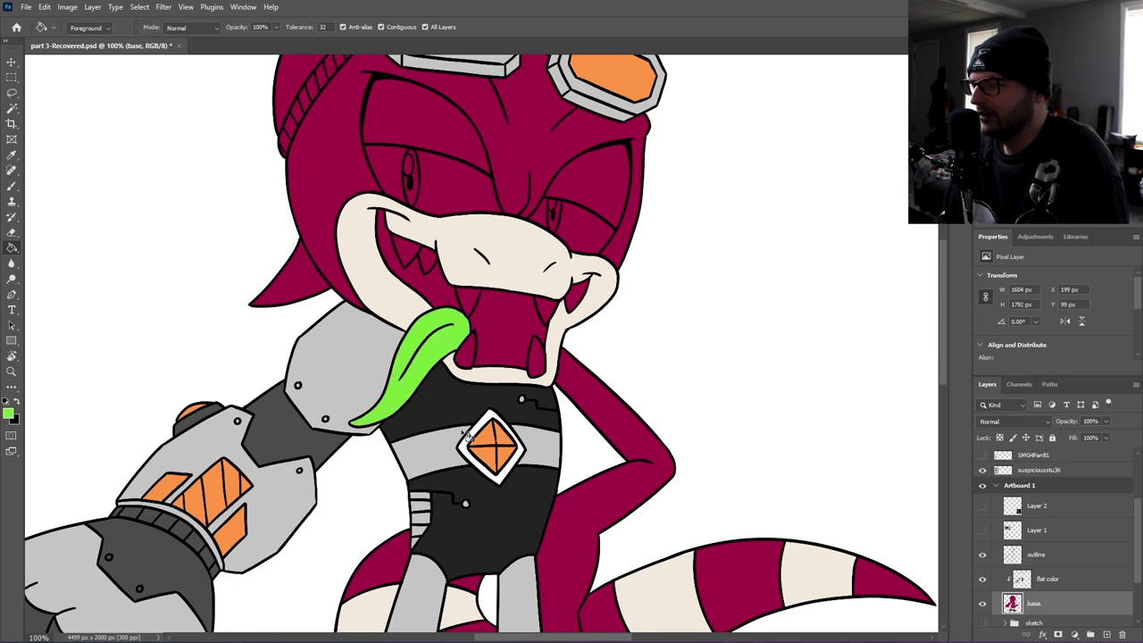
- Fill both parts of the open mouth's interior with a very dark maroon
drag(461, 432, 491, 451)
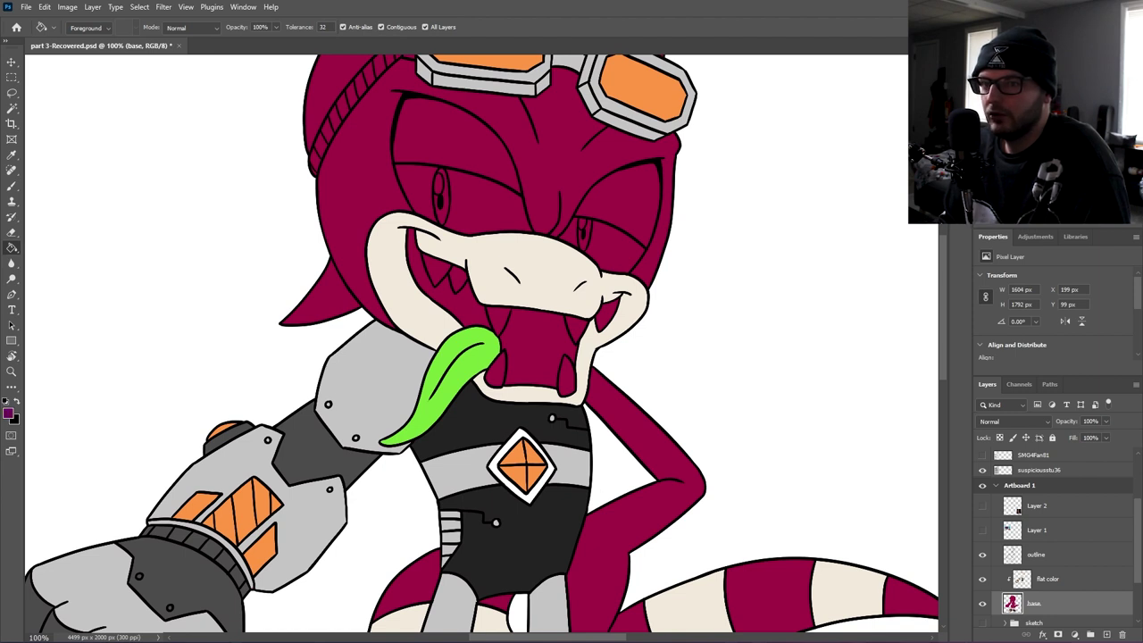
click(553, 360)
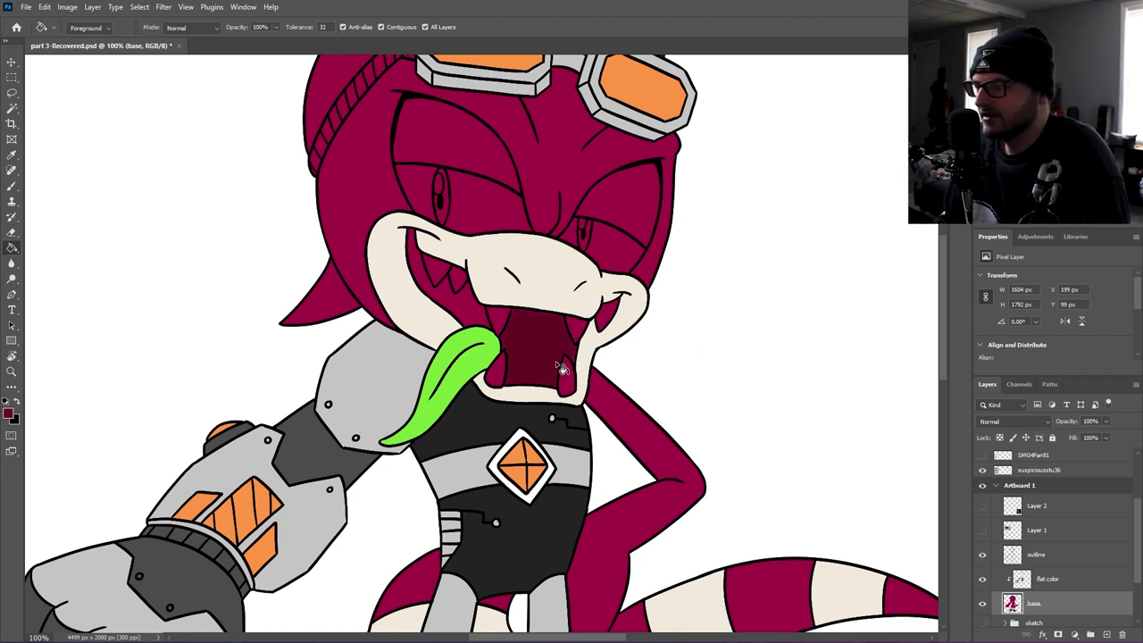
click(437, 276)
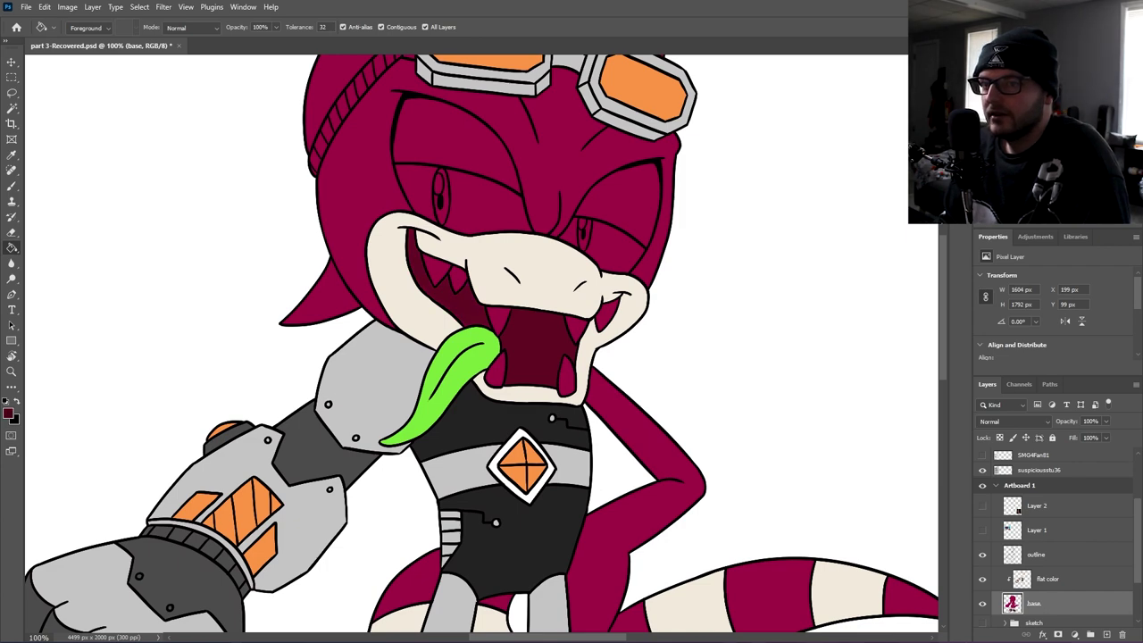
click(546, 366)
click(464, 304)
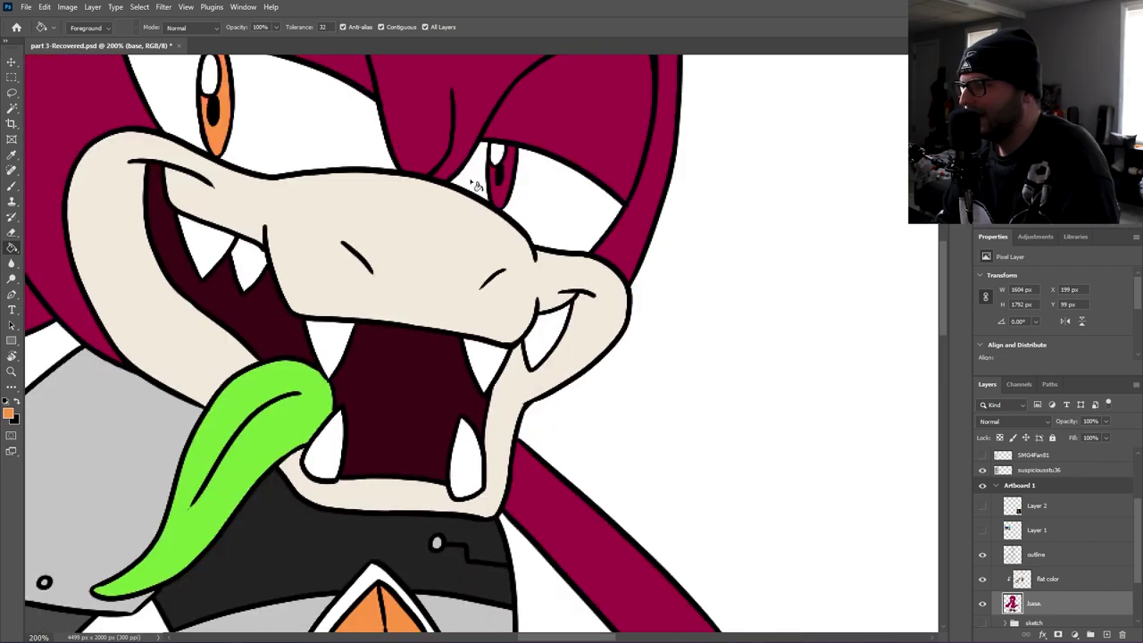
- Sample the purple from the reference character's jacket and try it as the reptile's skin colour on the base layer
scroll(502, 255, down, 2)
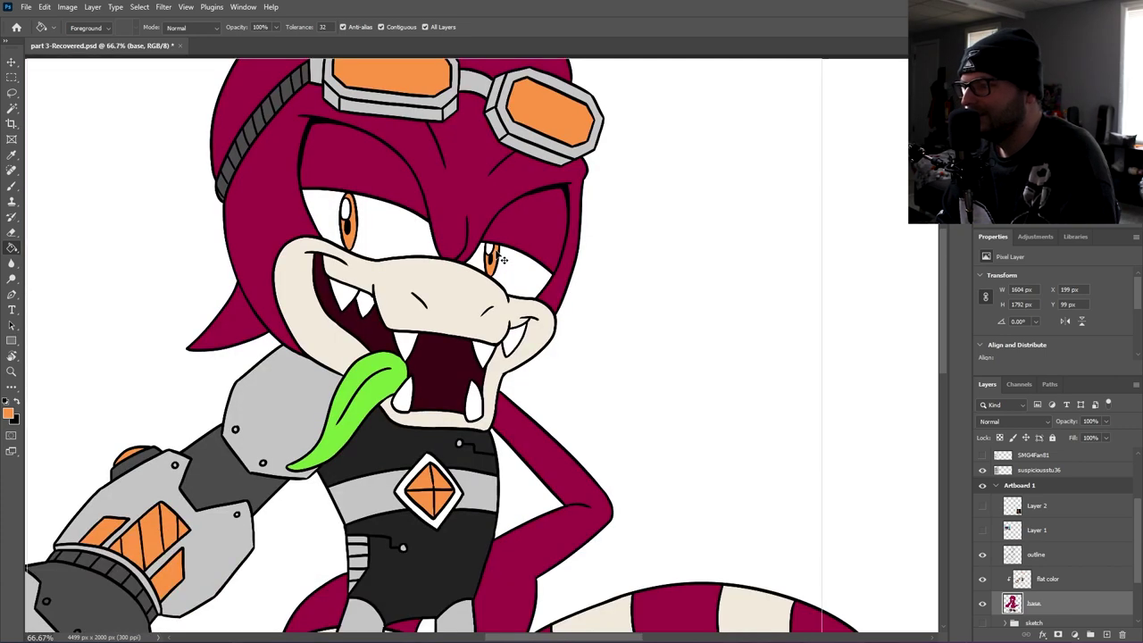
scroll(554, 393, down, 1)
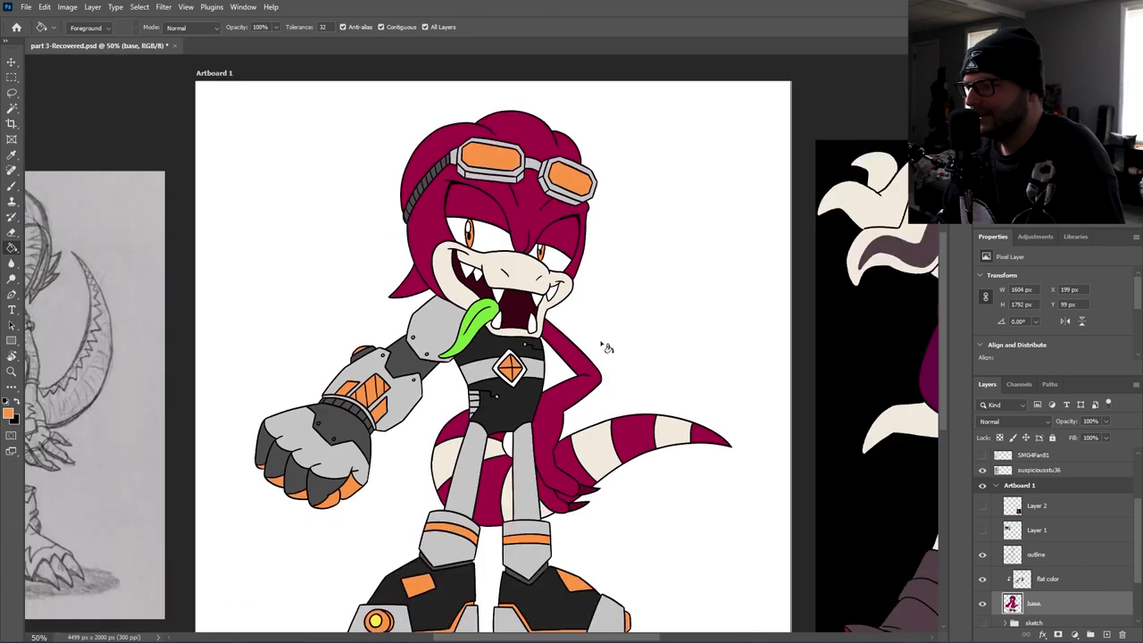
drag(551, 406, 587, 372)
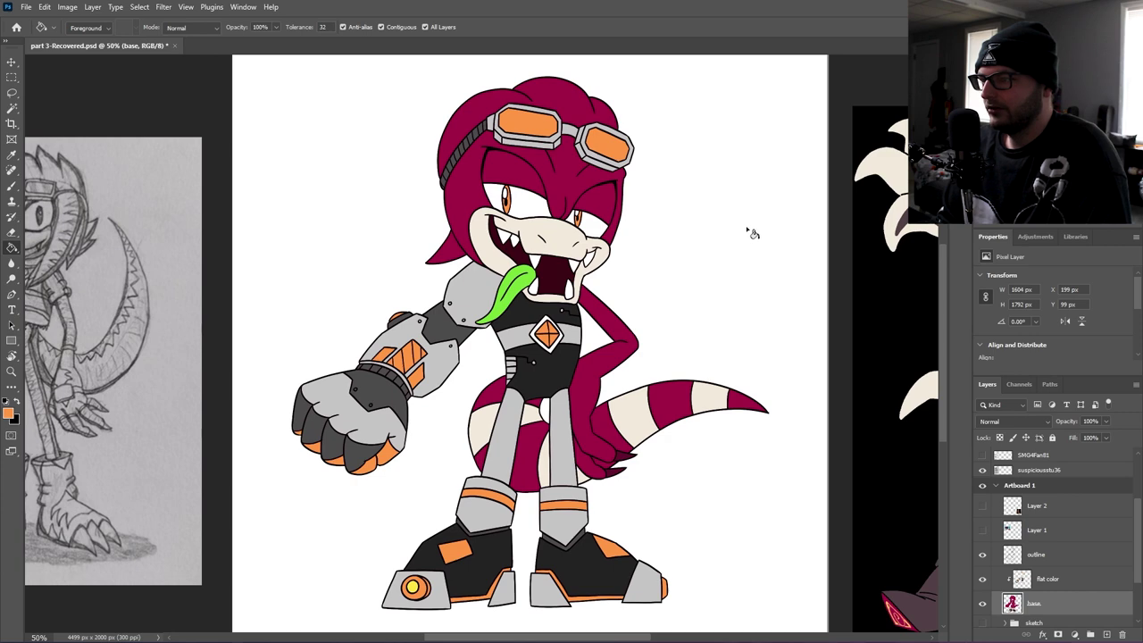
key(ctrl+minus)
key(i)
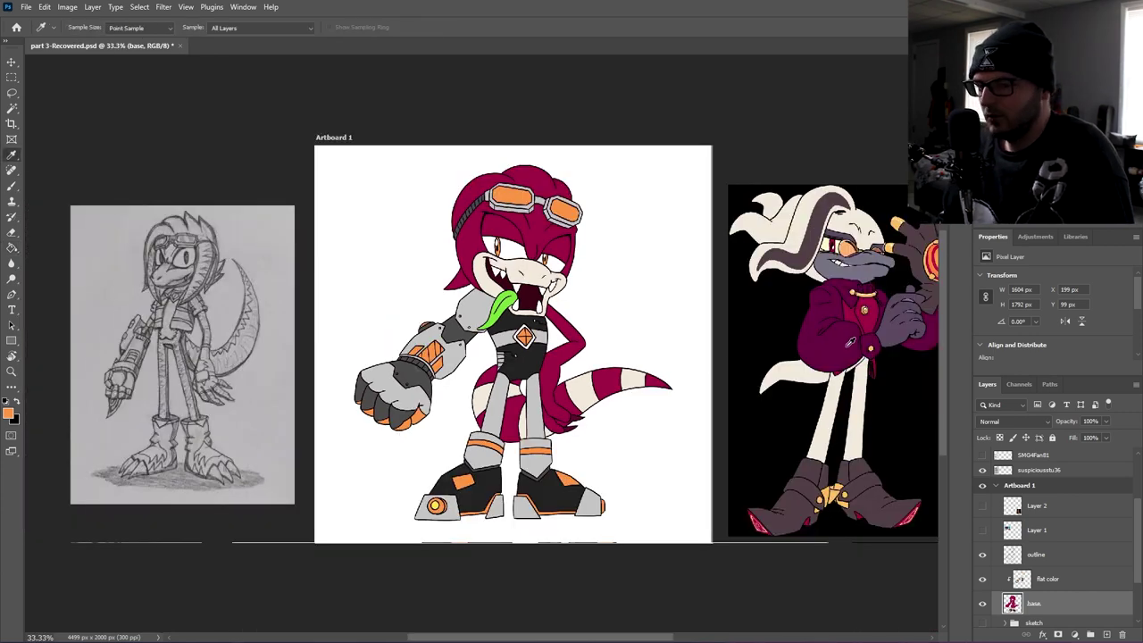
click(835, 349)
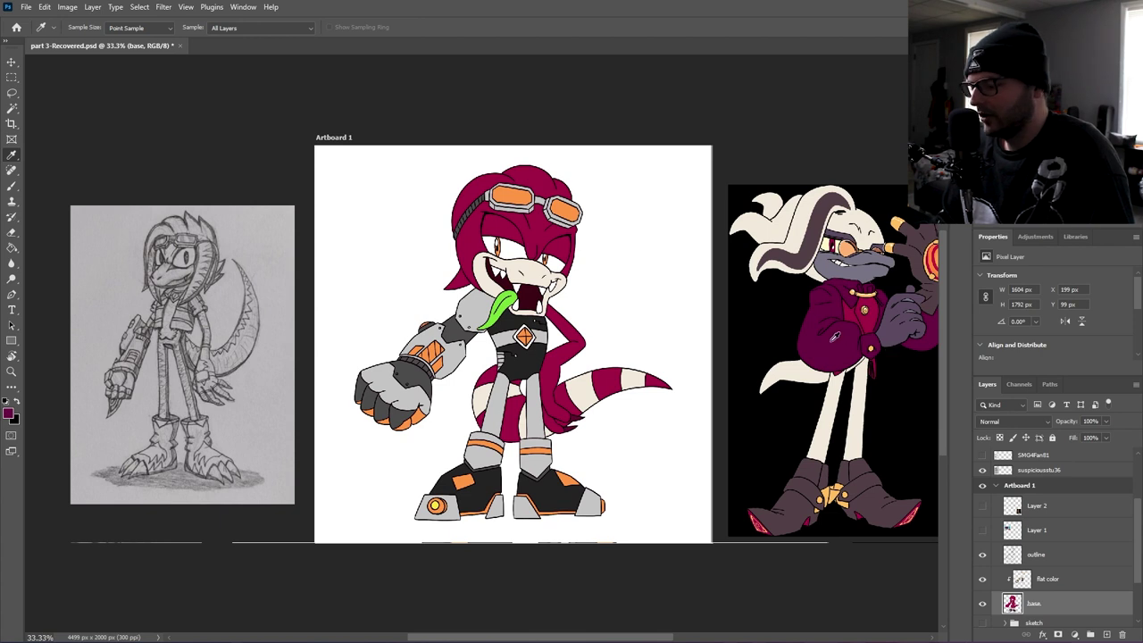
key(g)
click(563, 241)
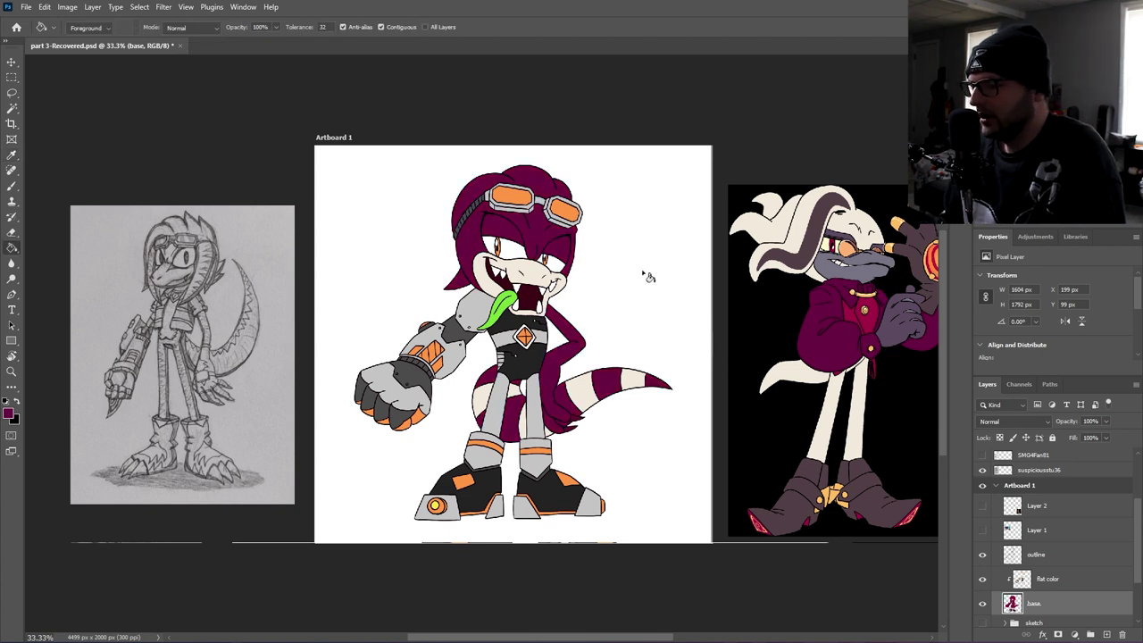
- Compare the purple and crimson skin by repeatedly undoing and redoing the fill, and leave the purple fill undone
key(x)
key(ctrl+z)
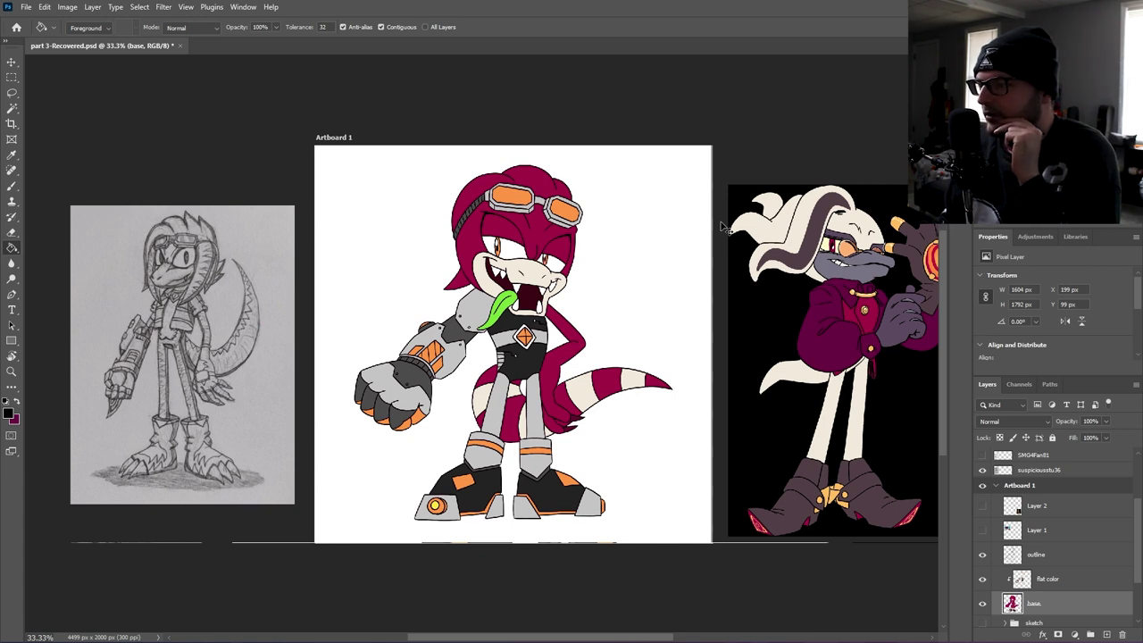
key(ctrl+shift+z)
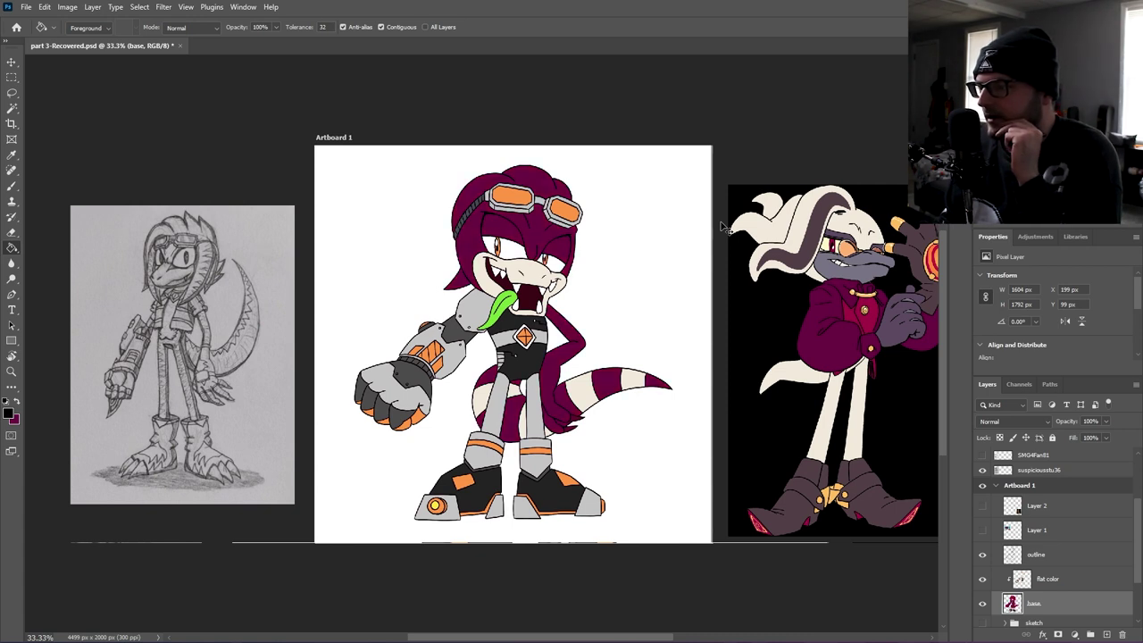
key(ctrl+z)
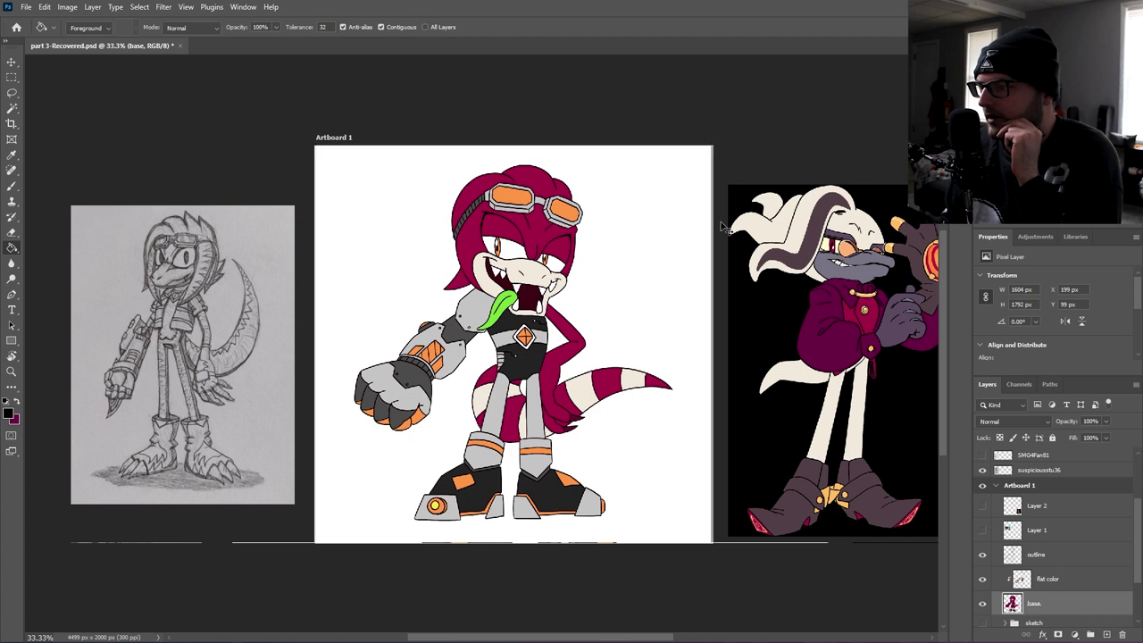
key(ctrl+shift+z)
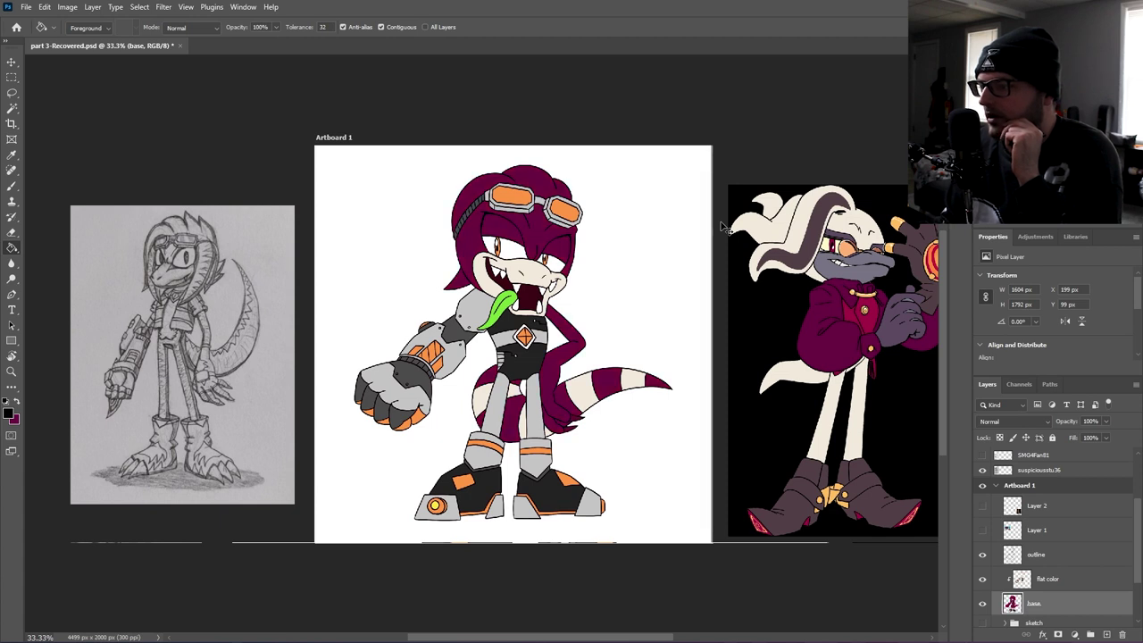
key(ctrl+z)
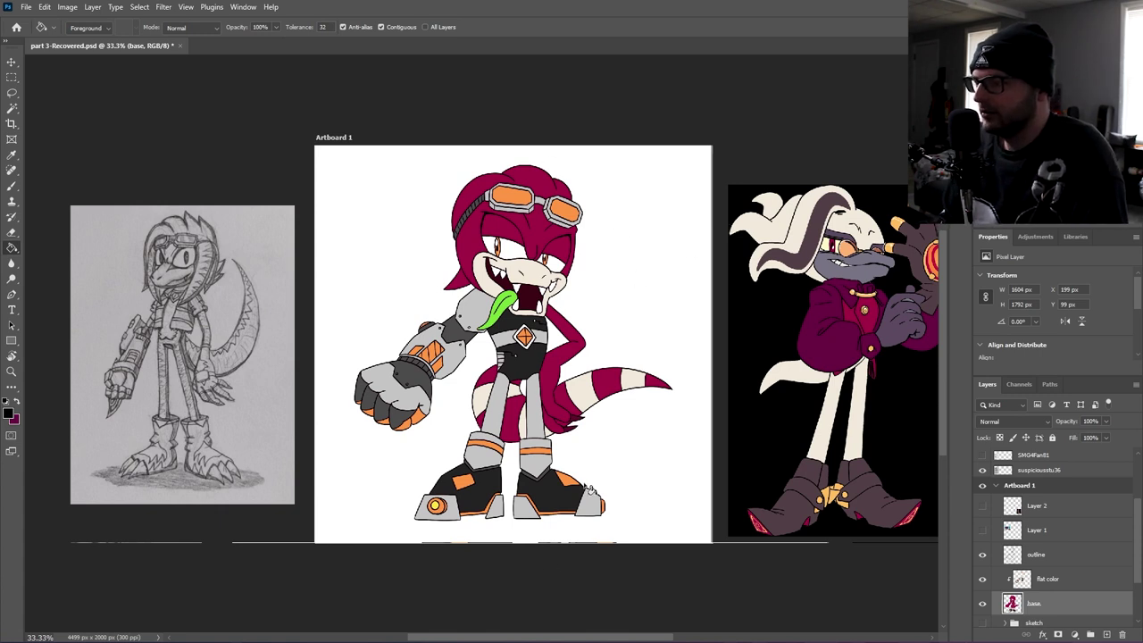
- Deselect the base layer and review the coloured reptile between the original sketch and the colour reference
key(v)
click(735, 186)
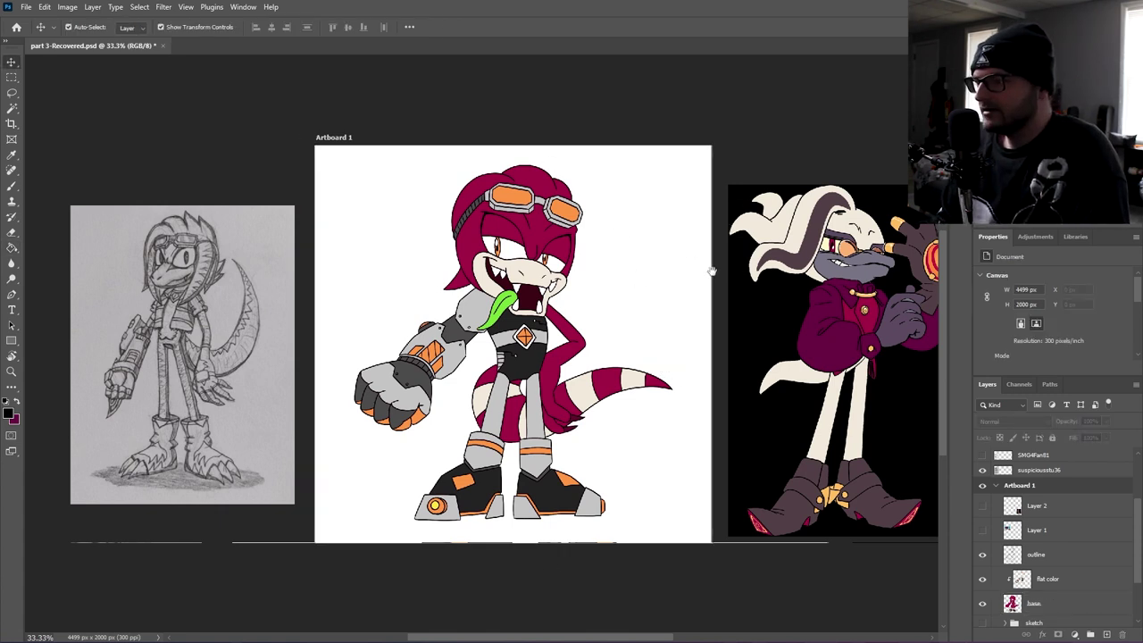
drag(711, 267, 737, 242)
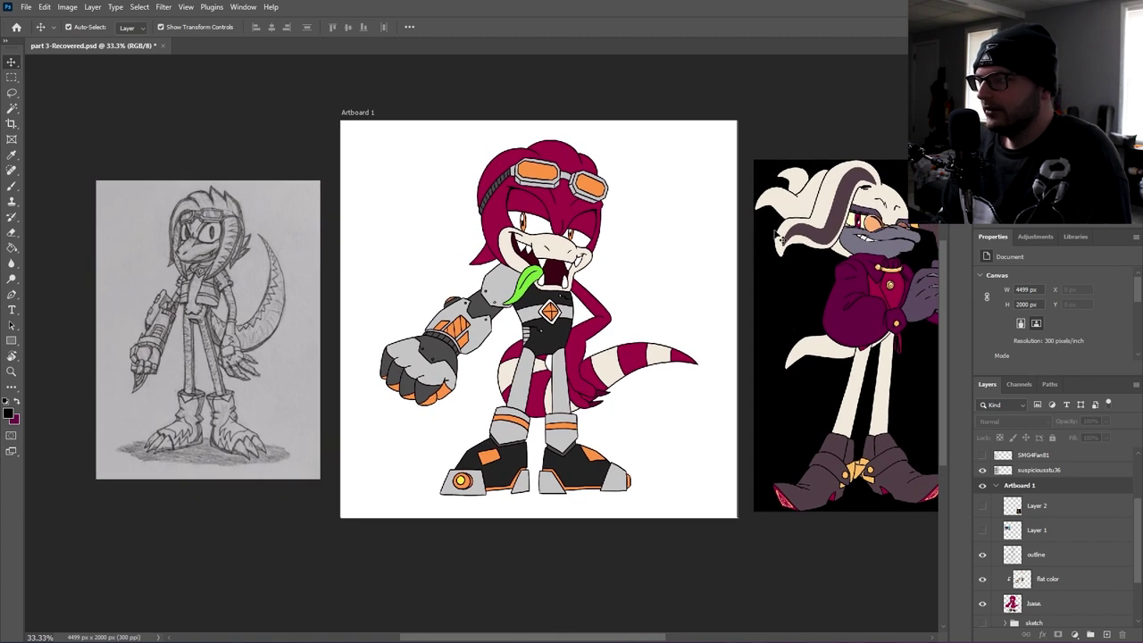
drag(739, 428, 764, 449)
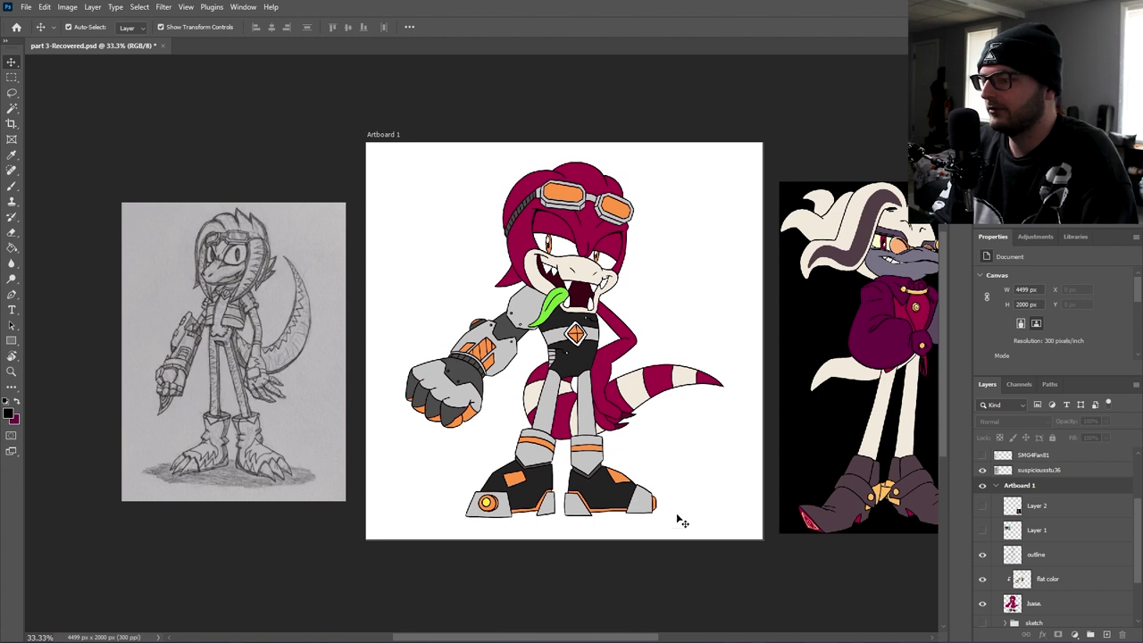
drag(689, 457, 667, 438)
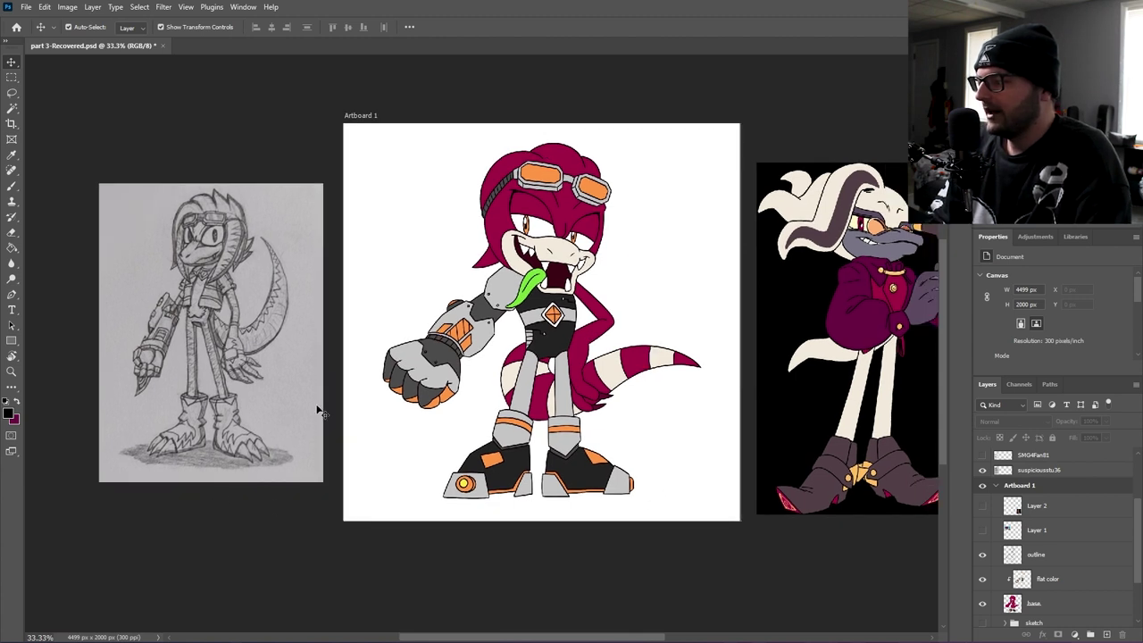